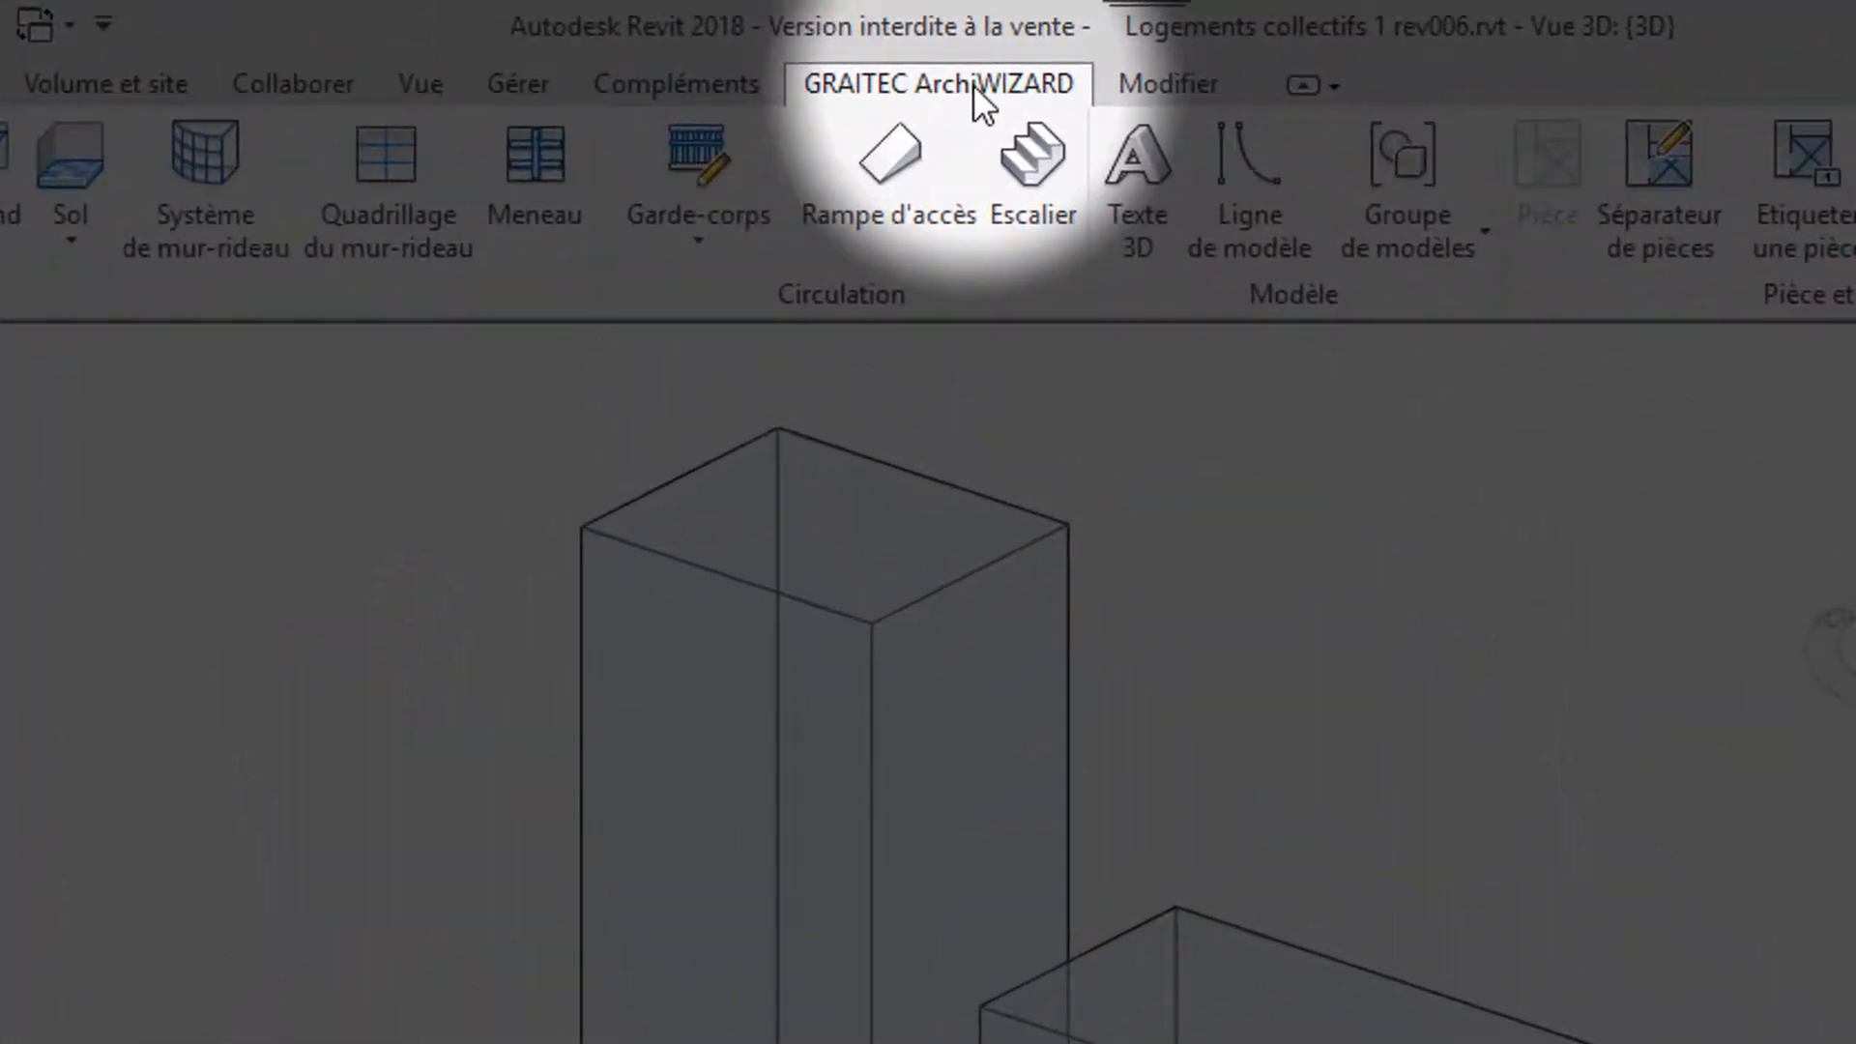
# Open the ArchiWIZARD 3D view of the apartment building model
pyautogui.click(973, 85)
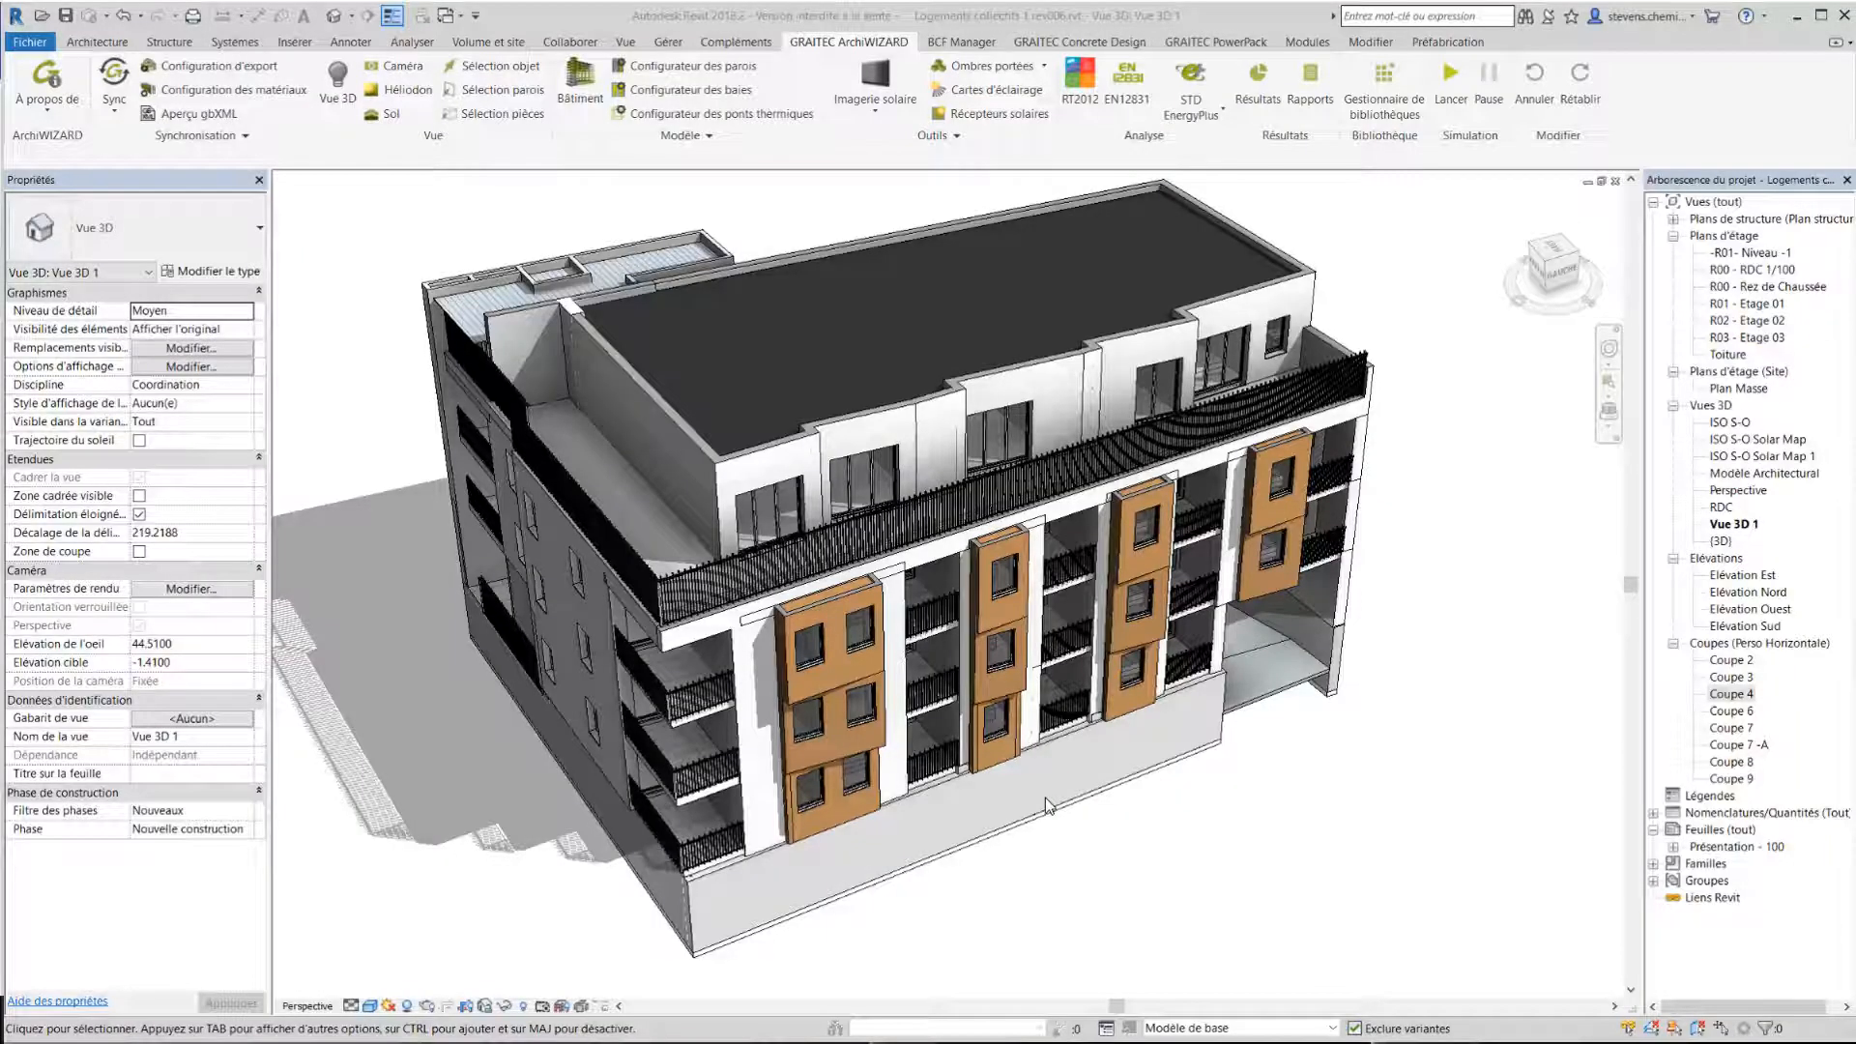
pyautogui.scroll(-2, 1046, 798)
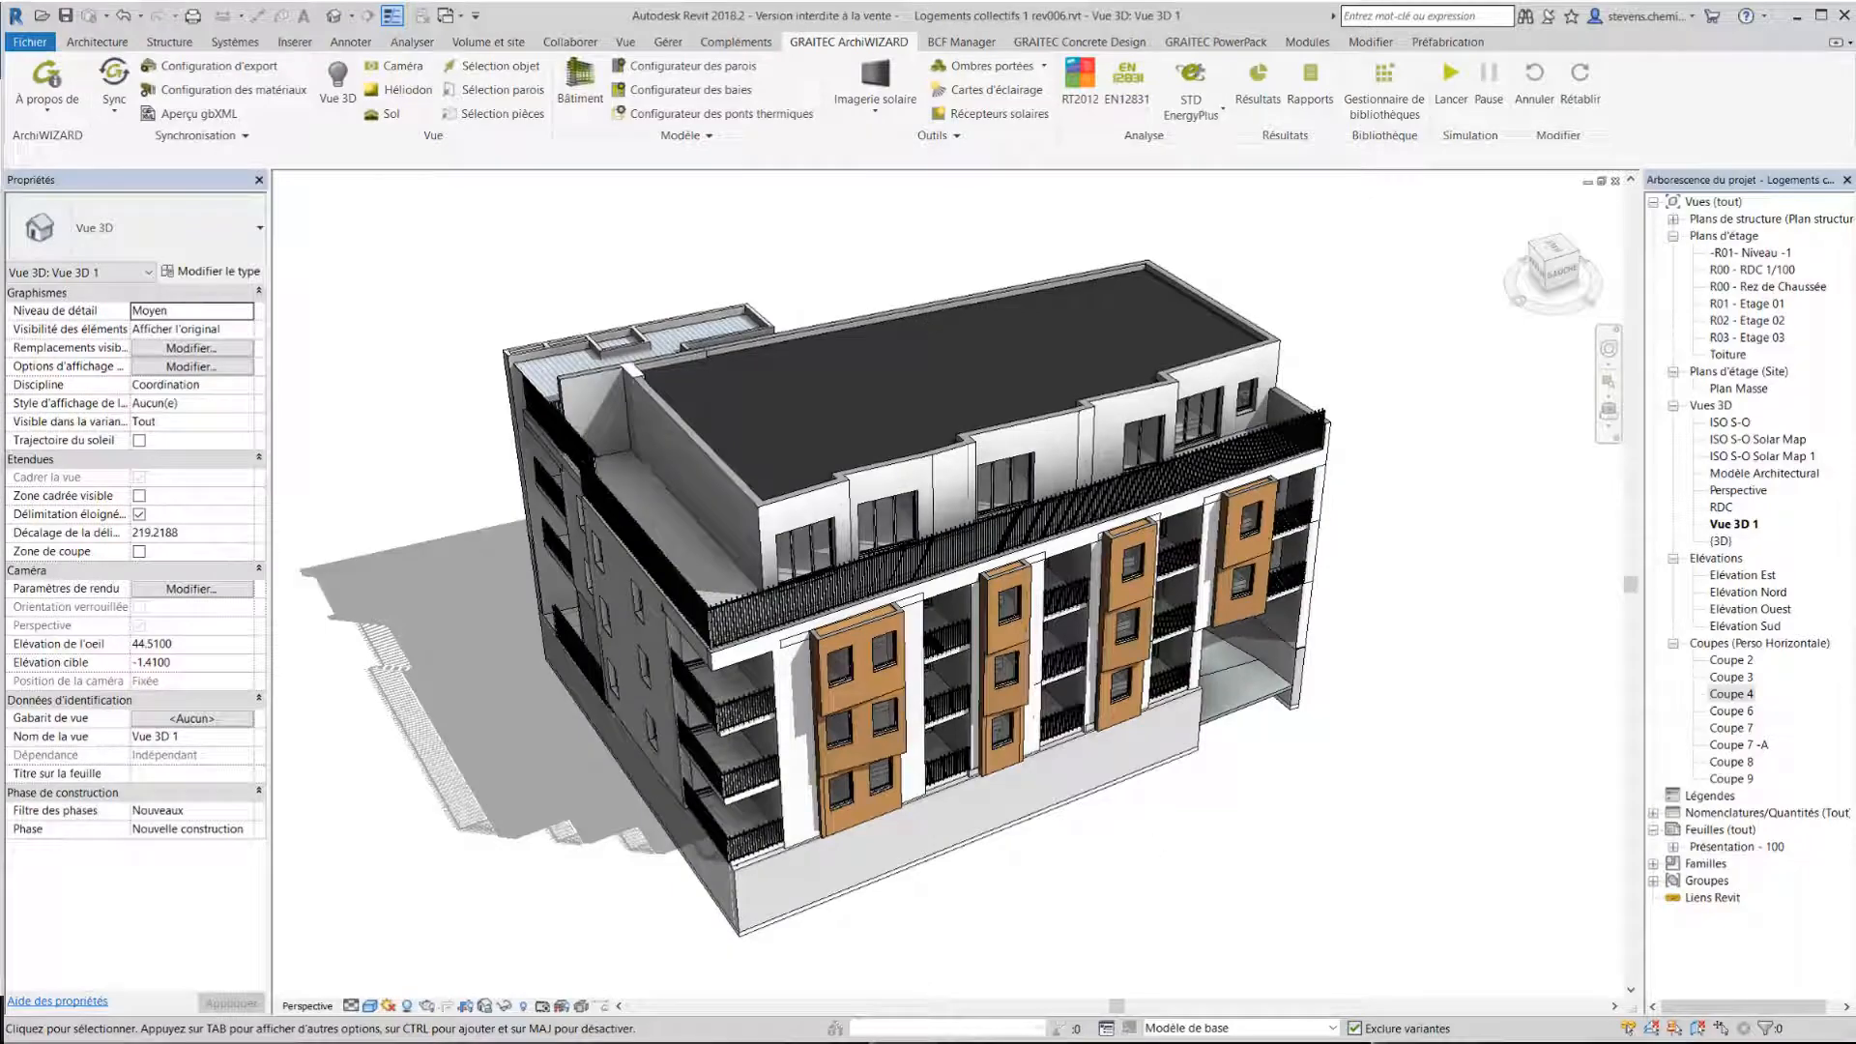
pyautogui.keyDown('shift'); pyautogui.moveTo(1238, 866); pyautogui.dragTo(915, 888, button='middle'); pyautogui.keyUp('shift')
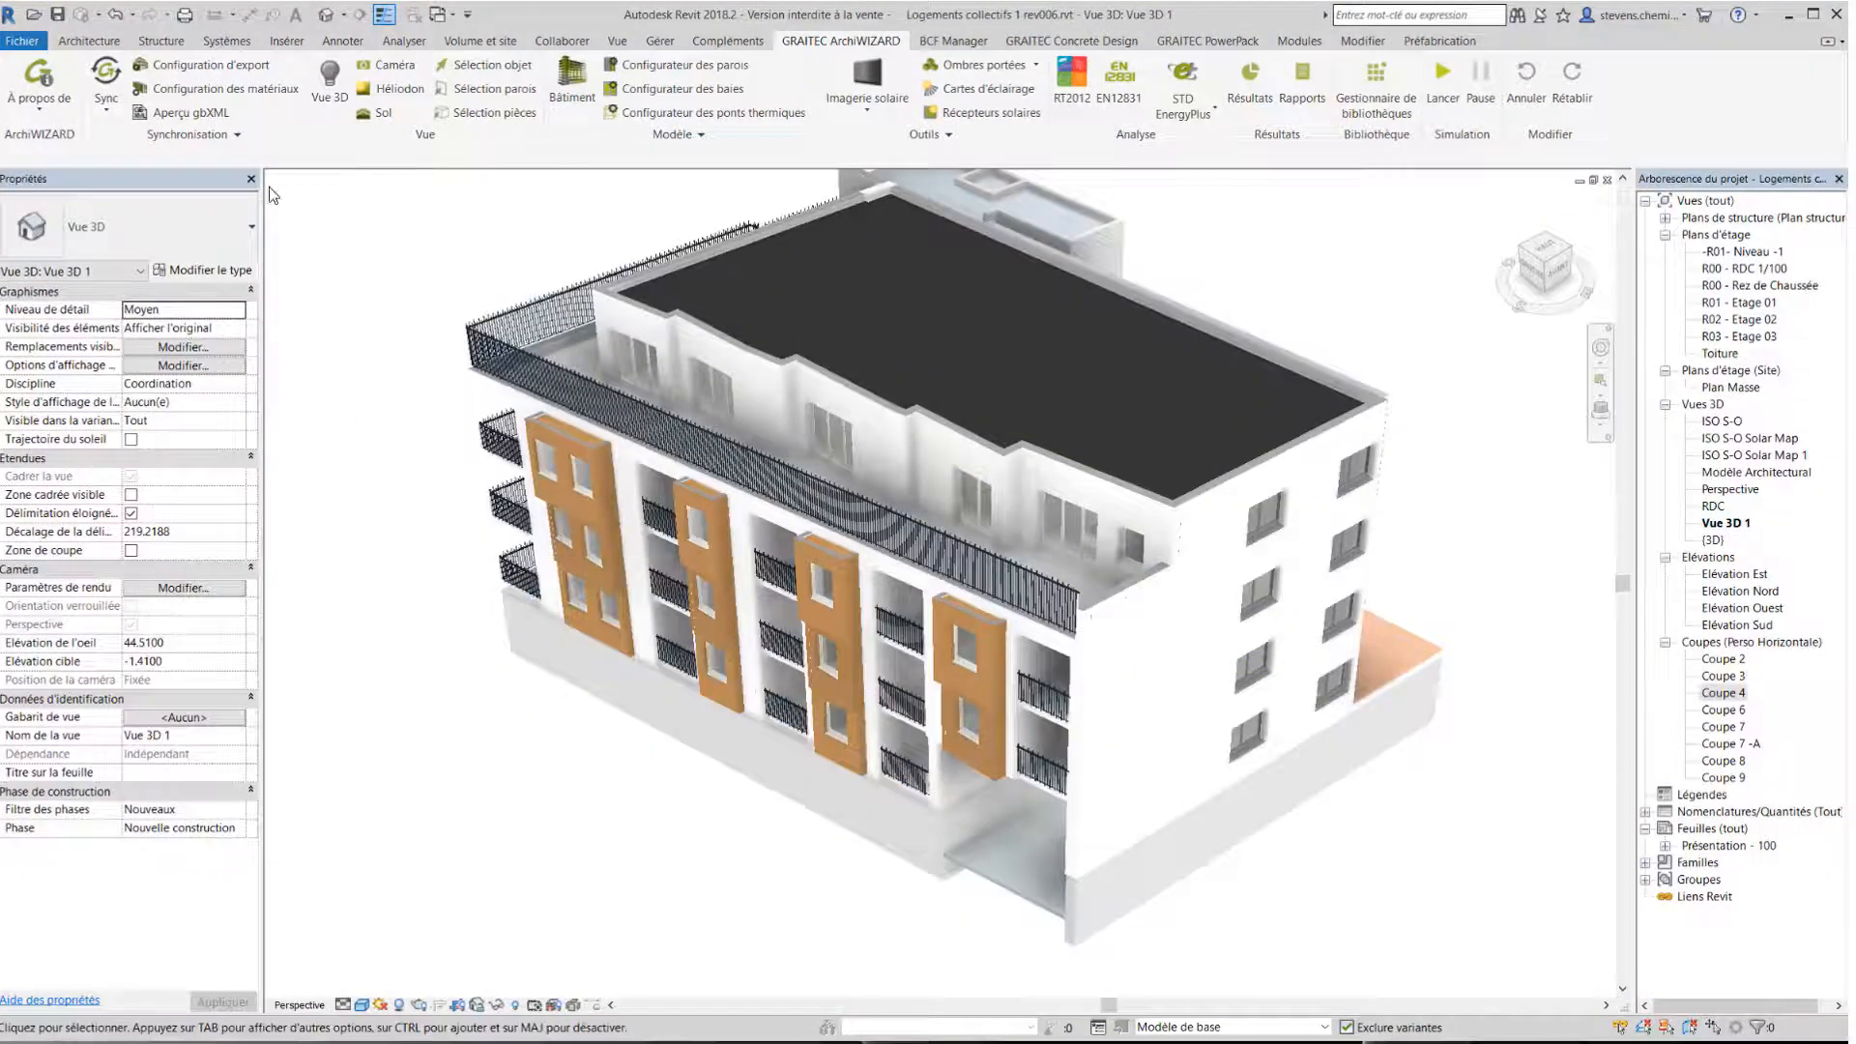
pyautogui.click(327, 96)
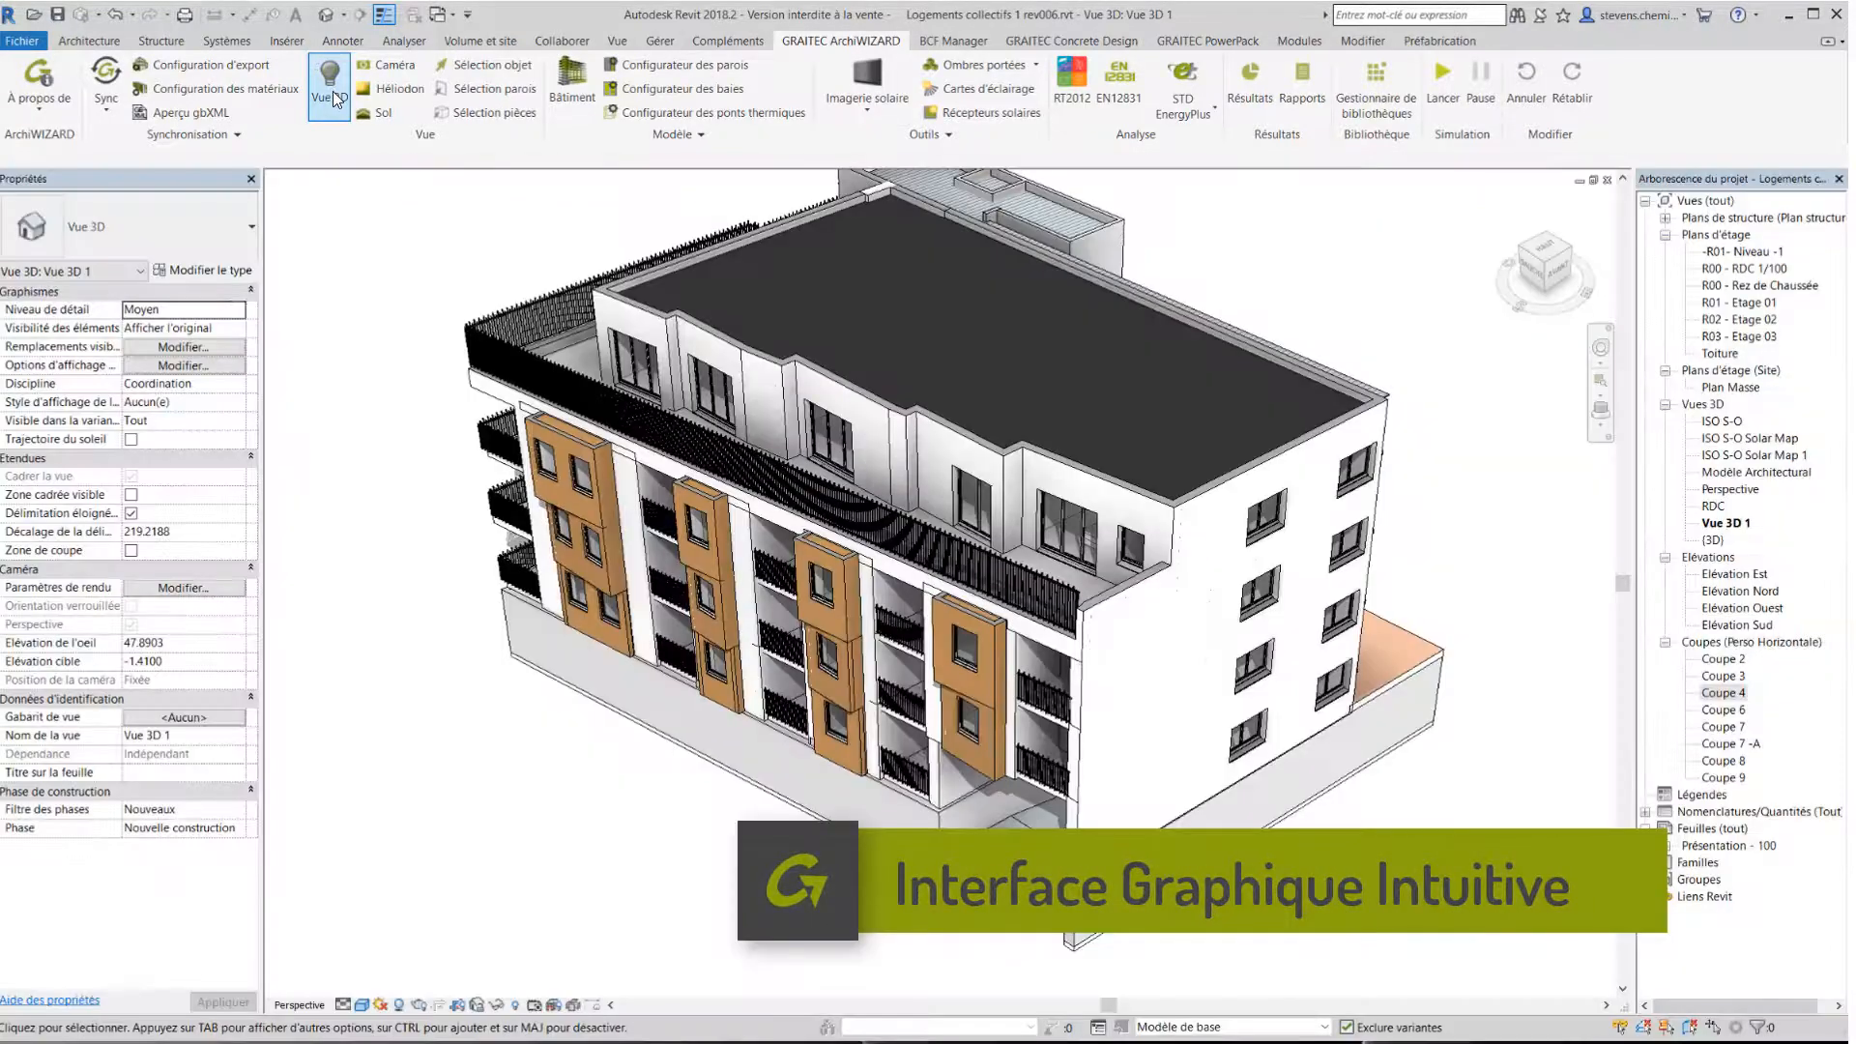
pyautogui.click(332, 97)
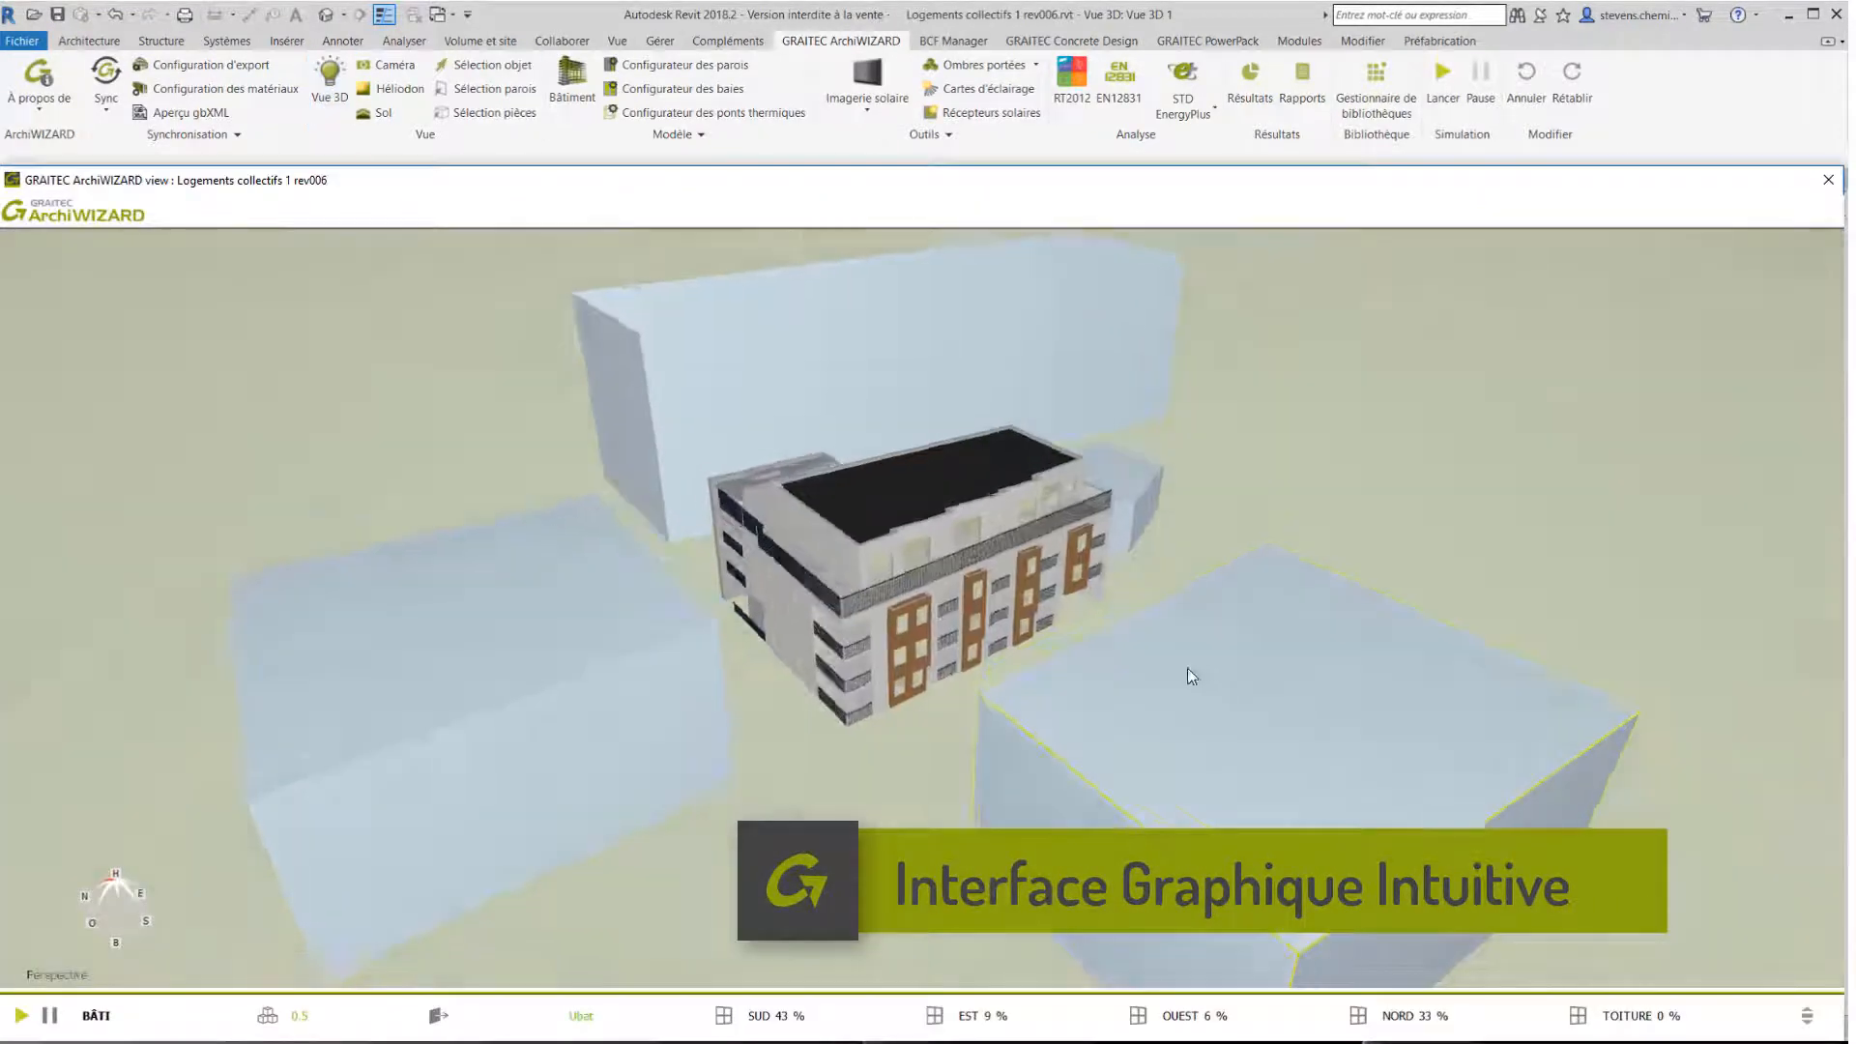
# Examine the building from several sides in the ArchiWIZARD view along with its envelope and glazing performance indicators
pyautogui.moveTo(1188, 676); pyautogui.dragTo(1702, 802, button='middle')
pyautogui.scroll(2, 1410, 840)
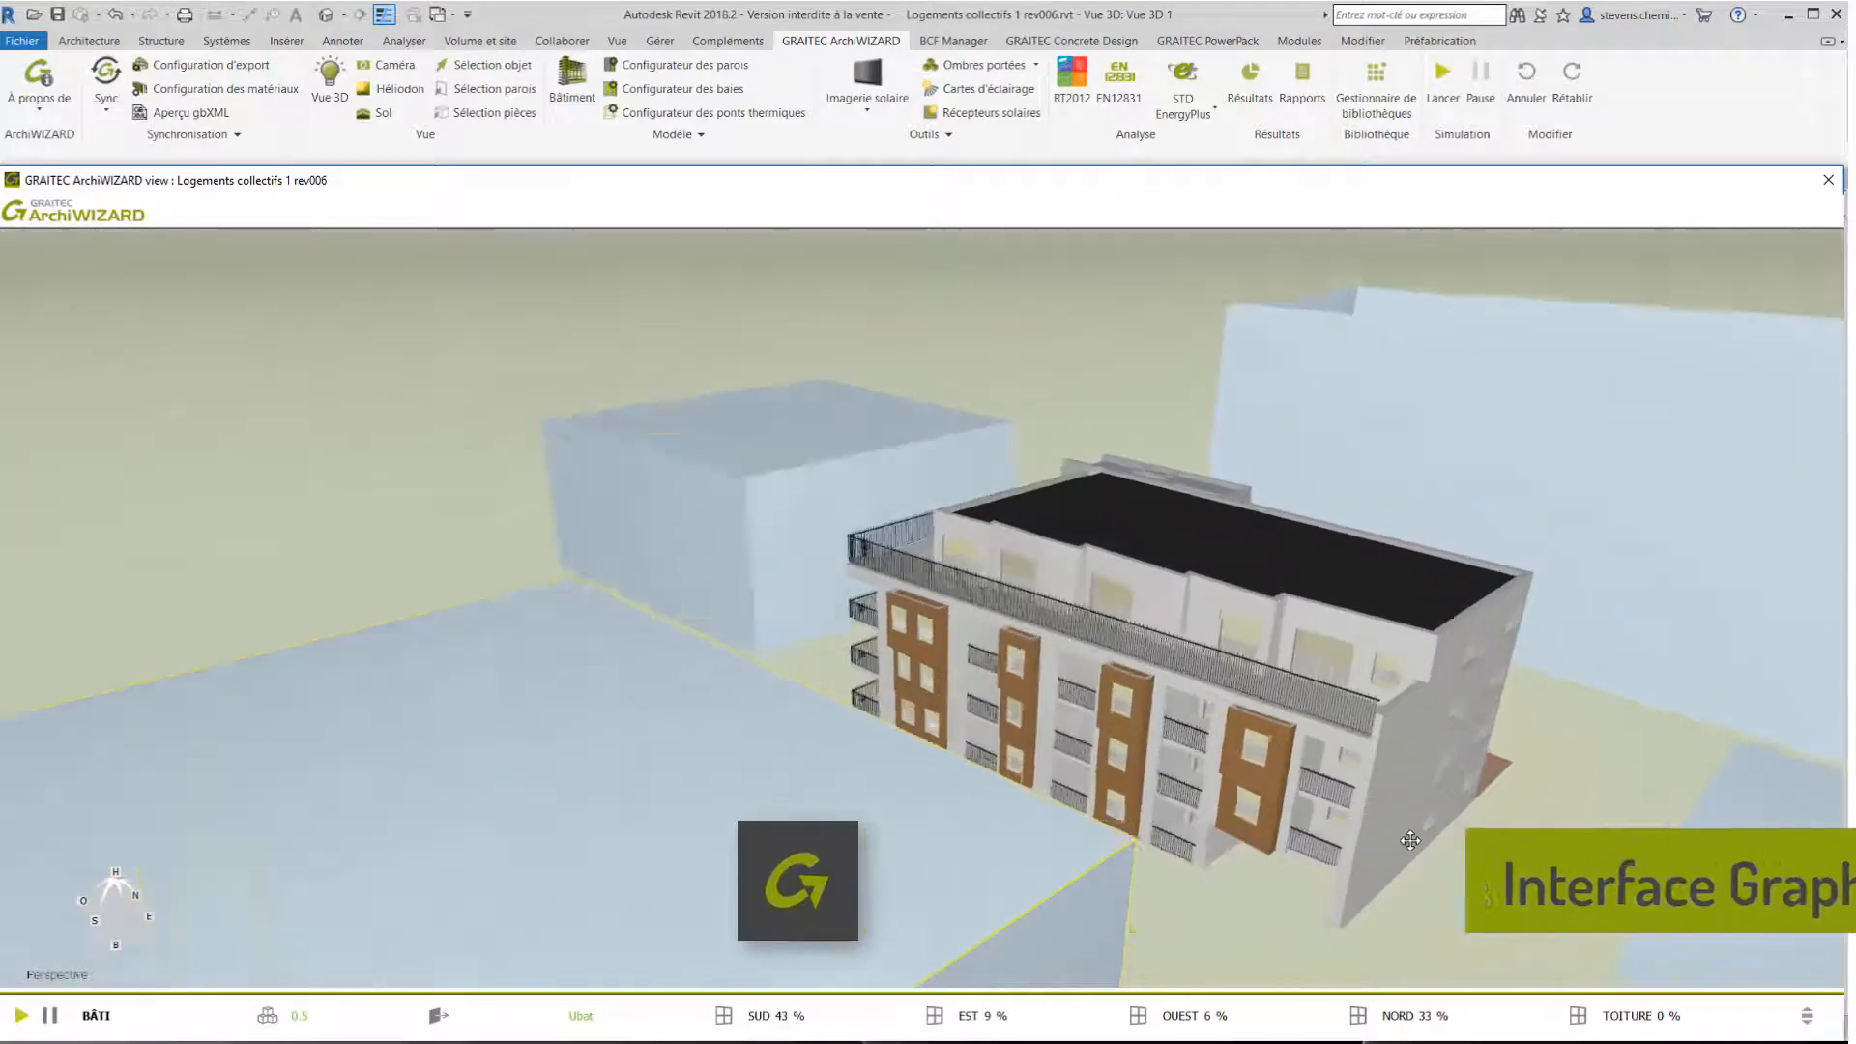
pyautogui.moveTo(1410, 840); pyautogui.dragTo(1273, 761, button='middle')
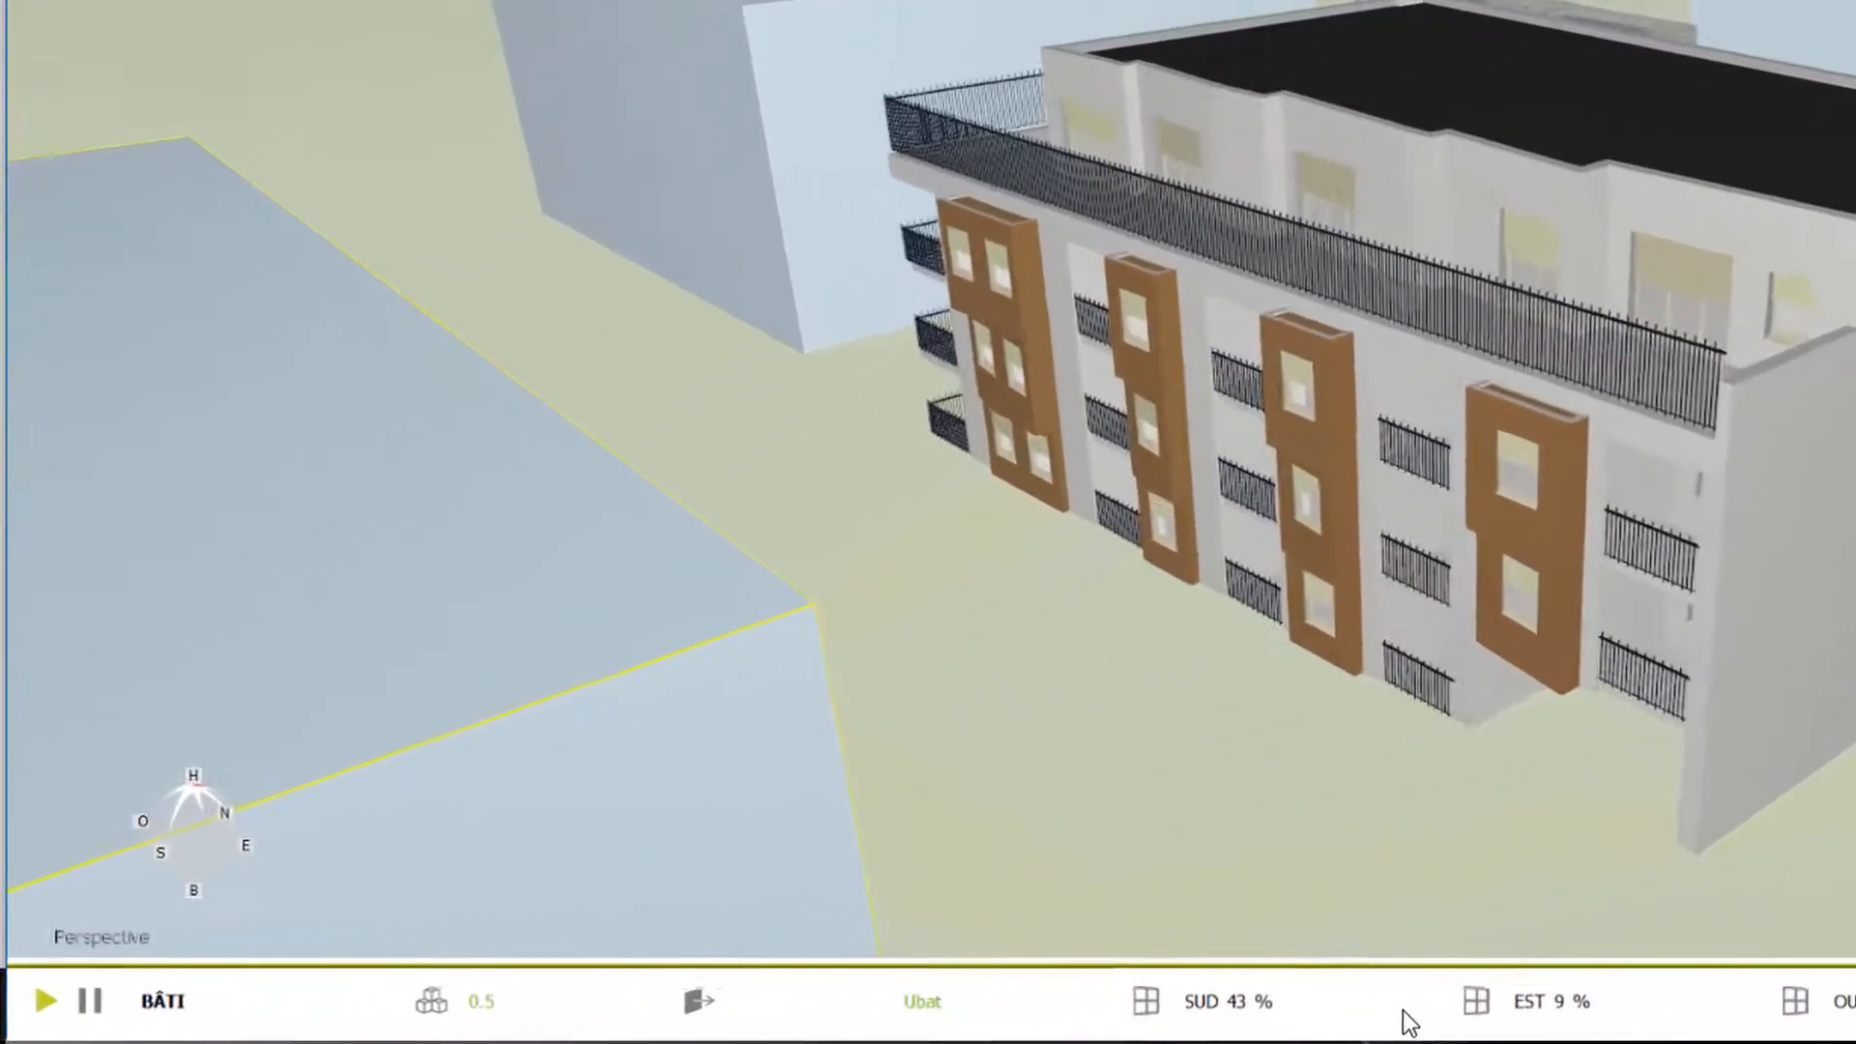
pyautogui.scroll(-1, 887, 1022)
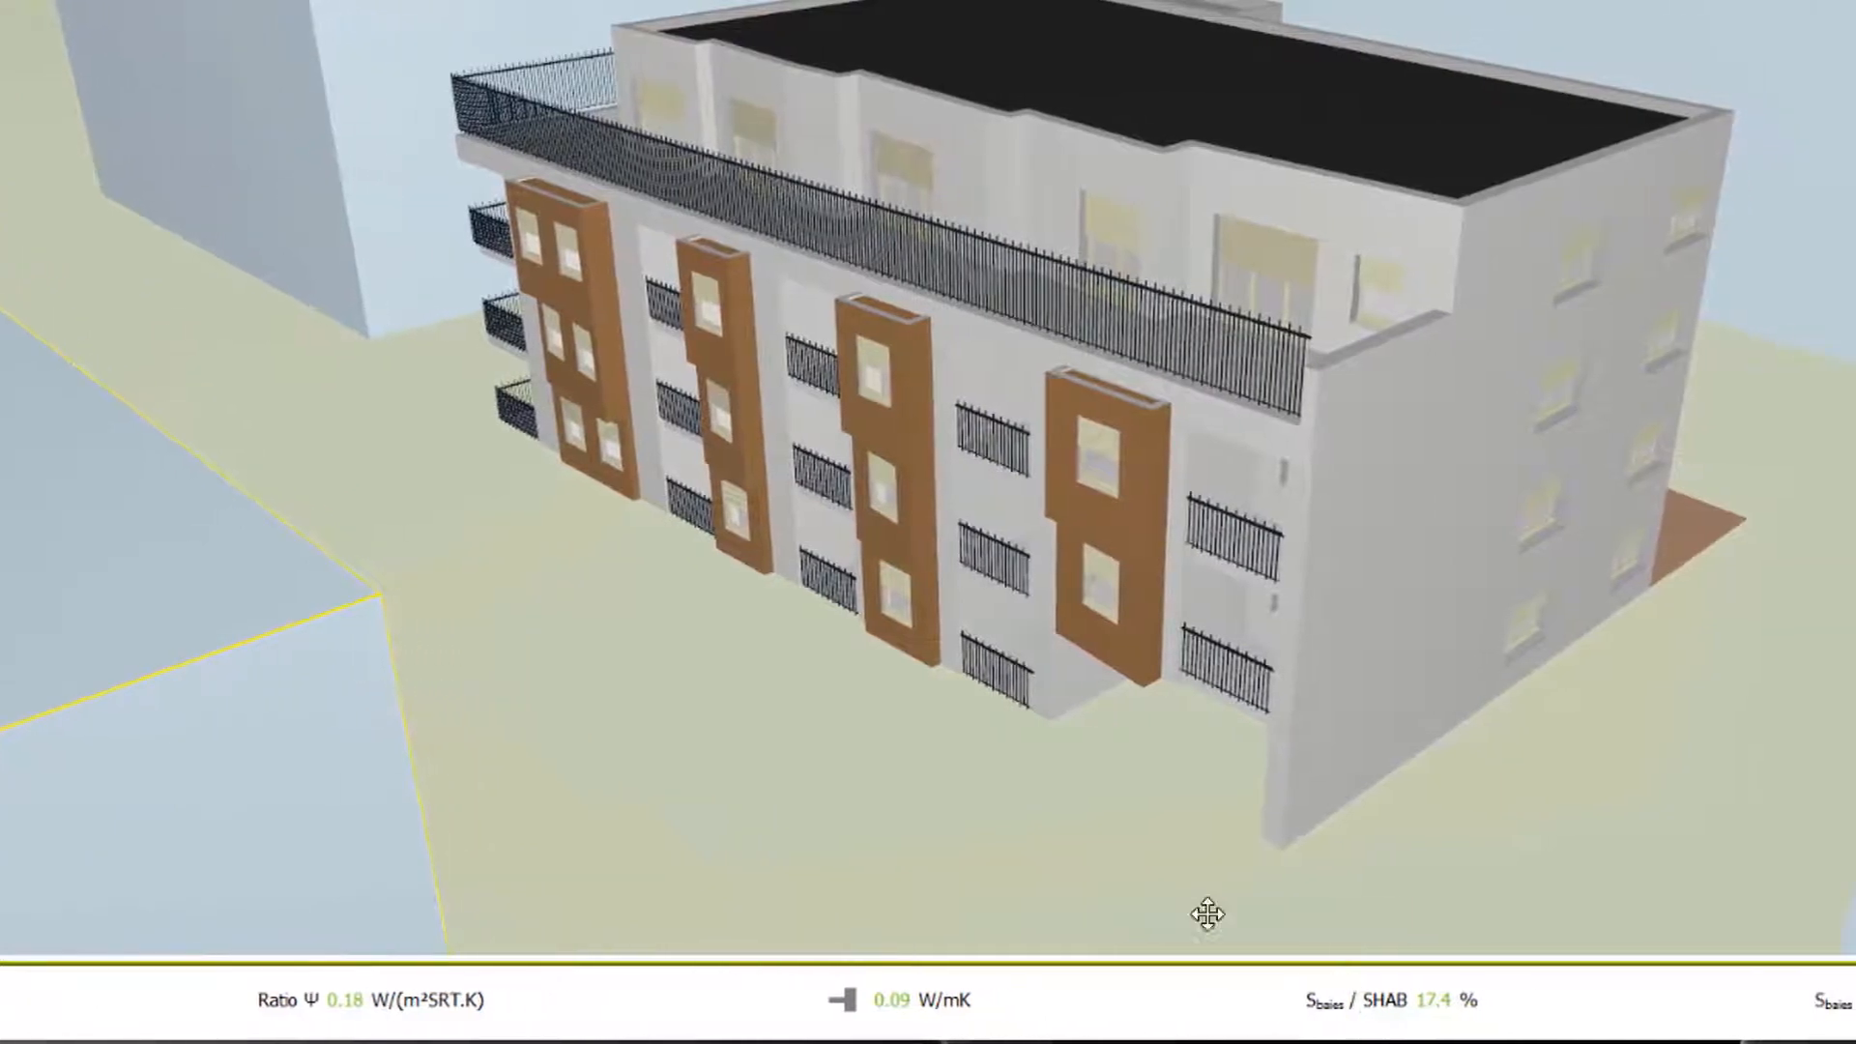
pyautogui.moveTo(1300, 911); pyautogui.dragTo(996, 493, button='middle')
pyautogui.moveTo(592, 498); pyautogui.dragTo(527, 418, button='middle')
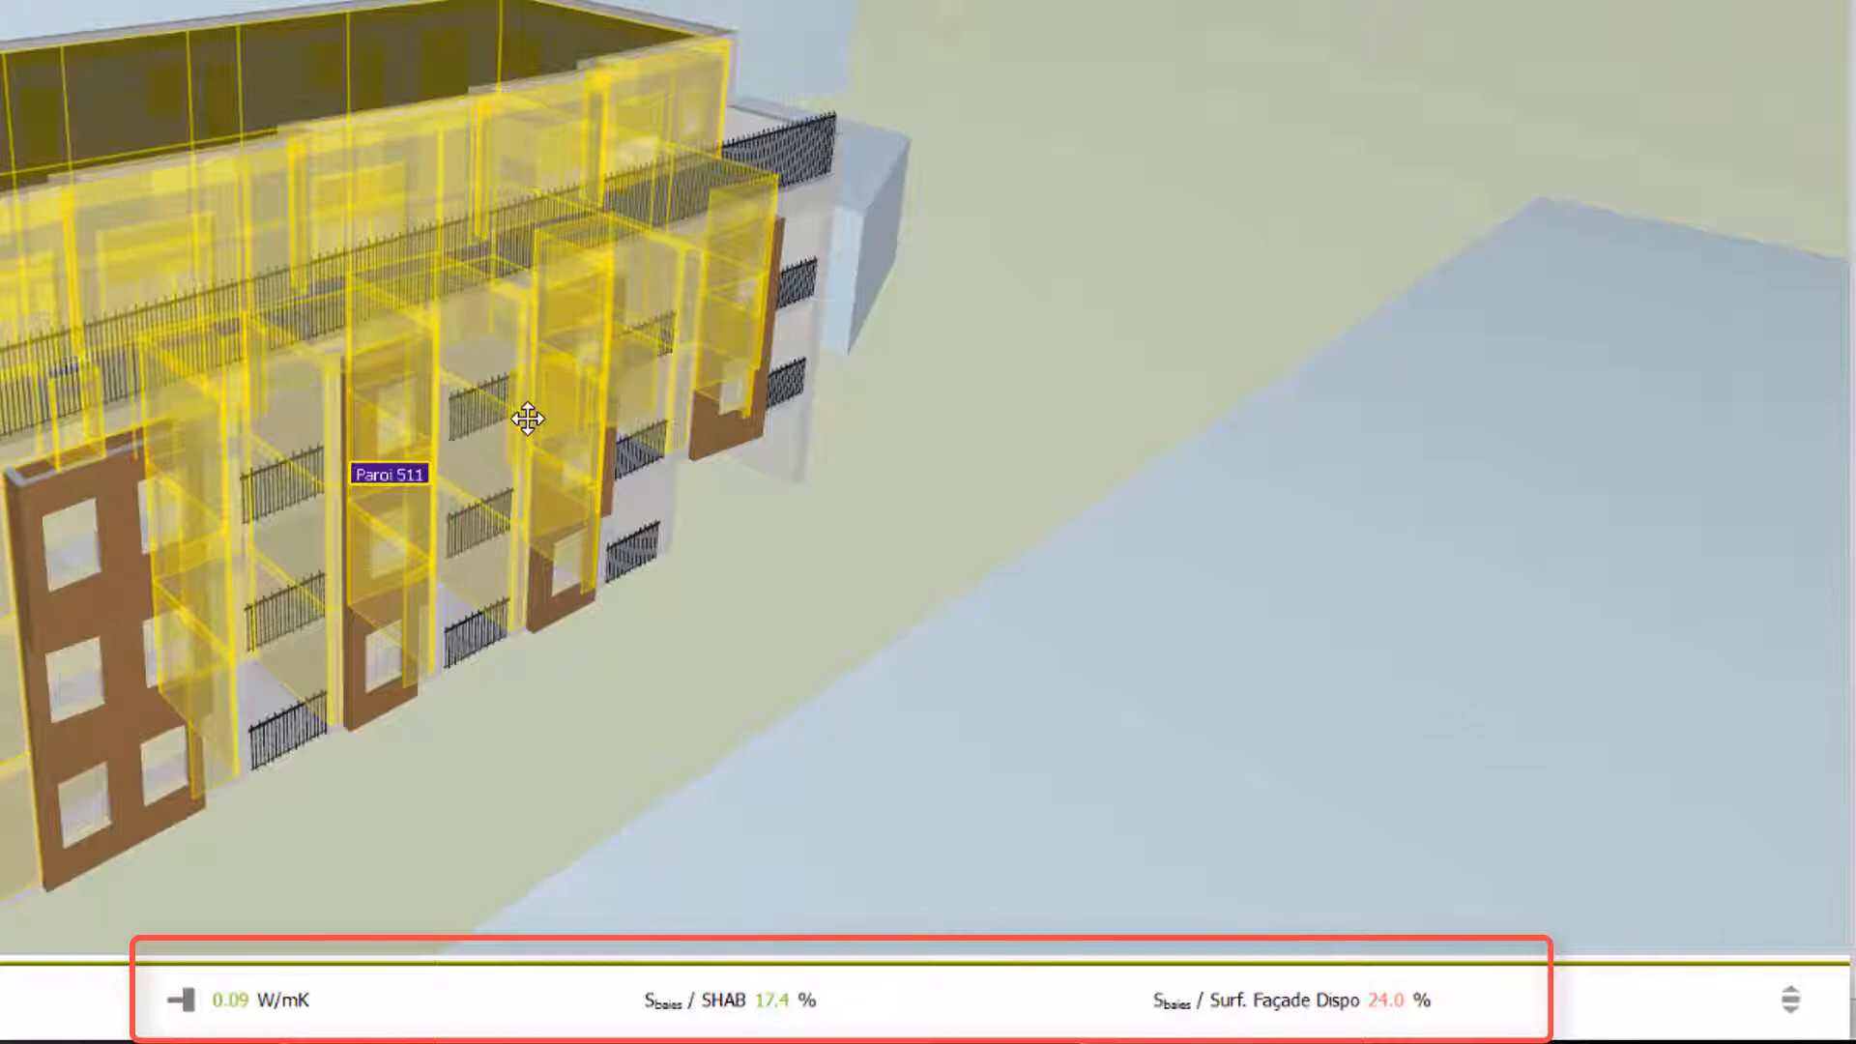
pyautogui.scroll(1, 74, 677)
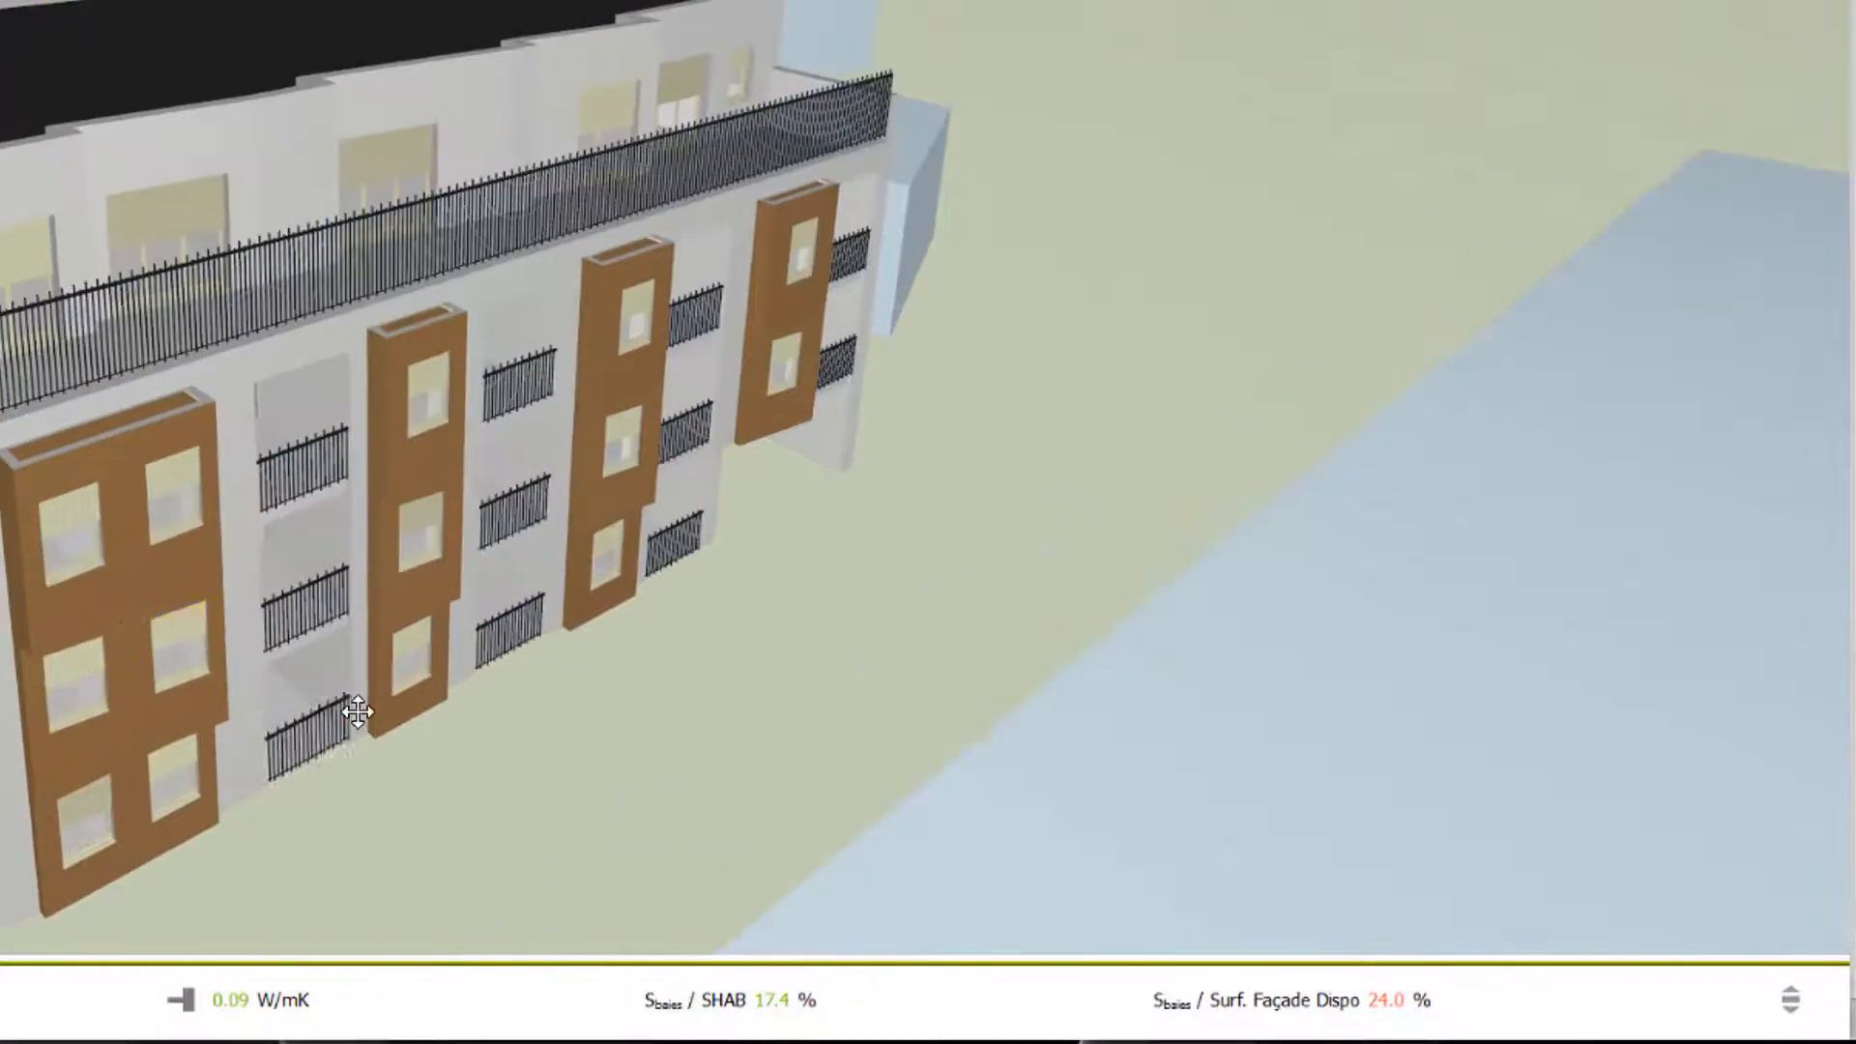
pyautogui.scroll(1, 372, 709)
pyautogui.moveTo(1012, 491); pyautogui.dragTo(425, 541, button='middle')
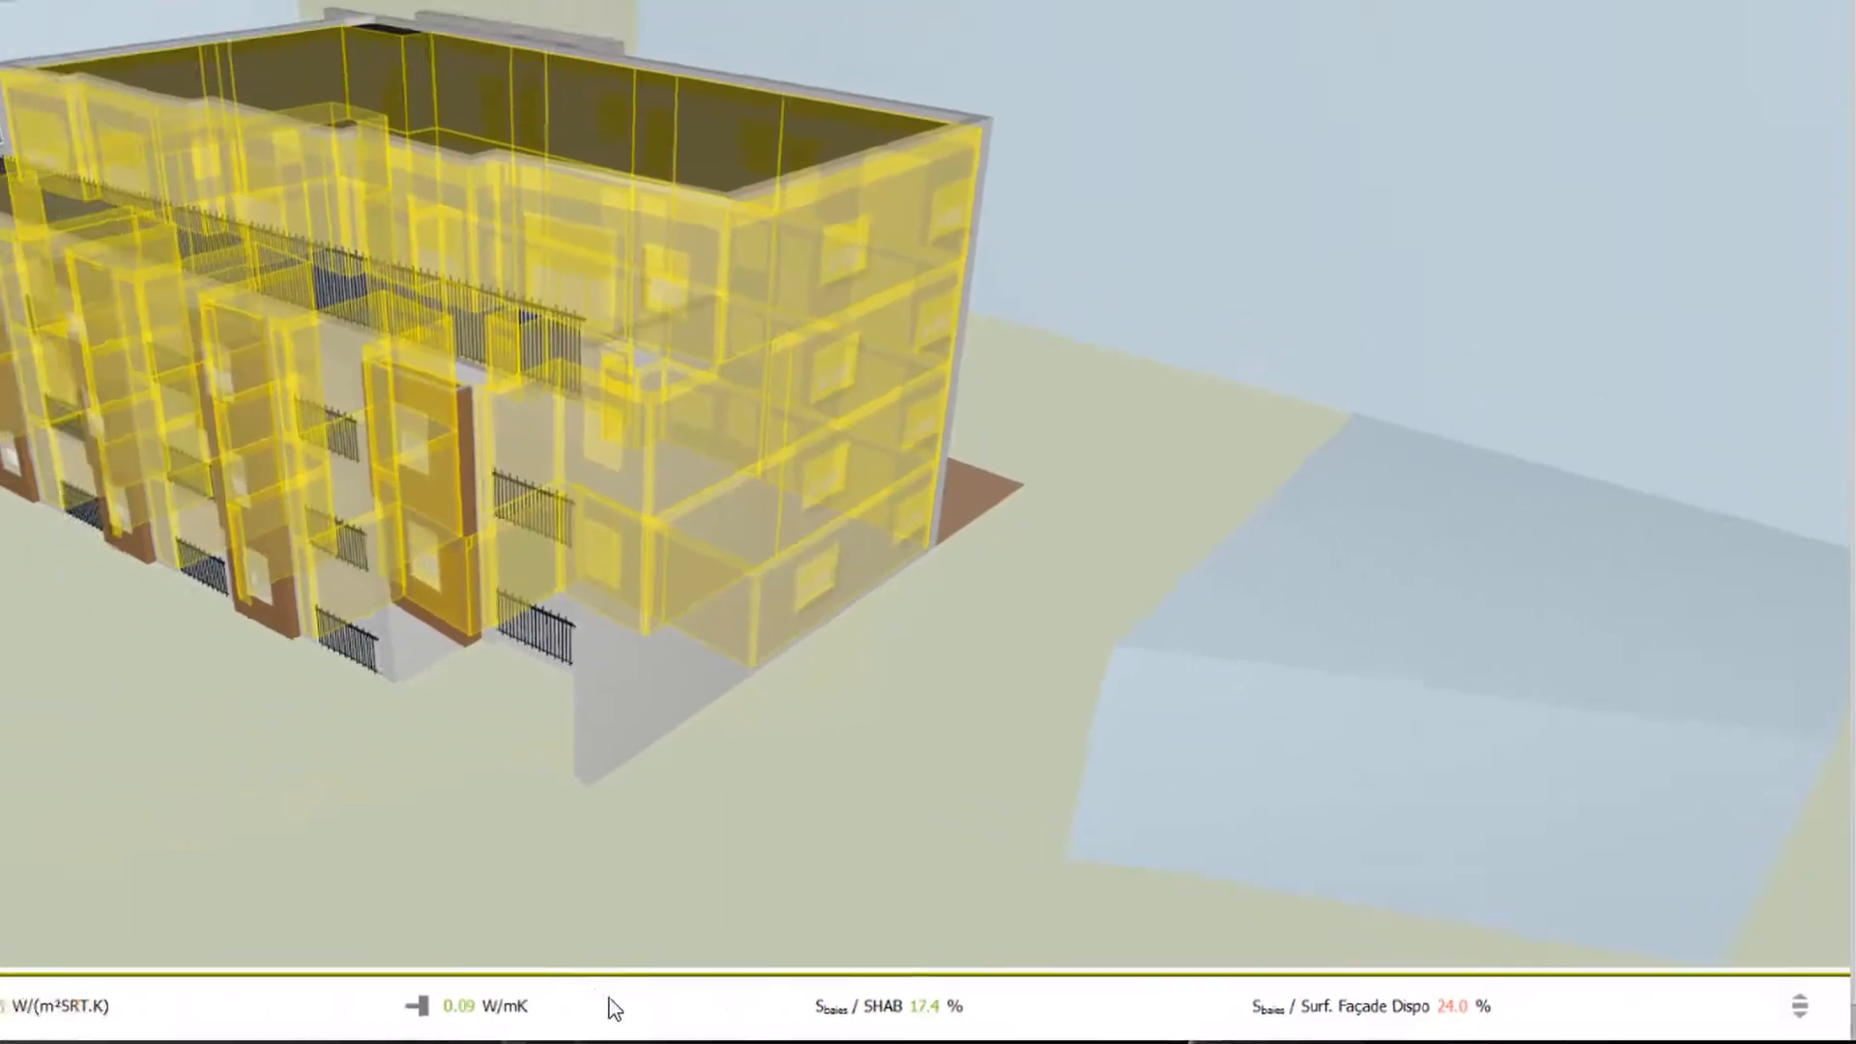
pyautogui.scroll(-1, 408, 1002)
pyautogui.scroll(-2, 657, 802)
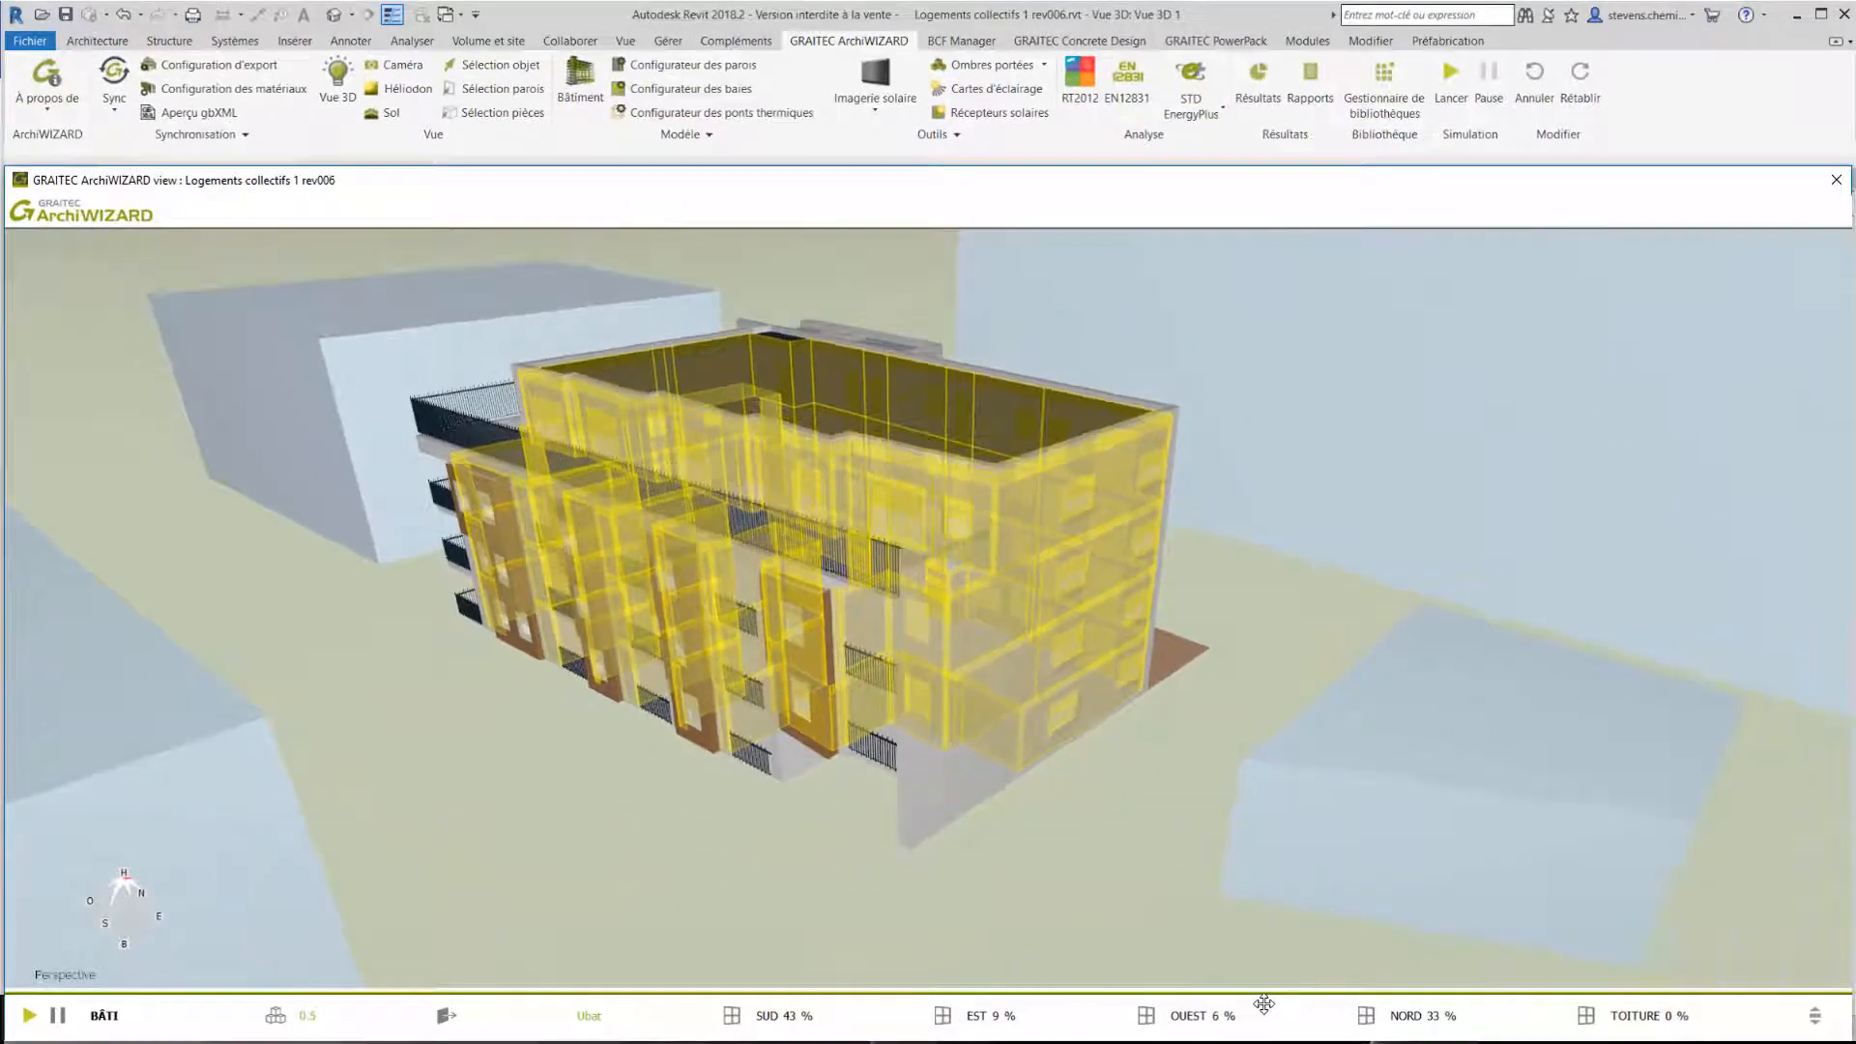
pyautogui.scroll(1, 473, 643)
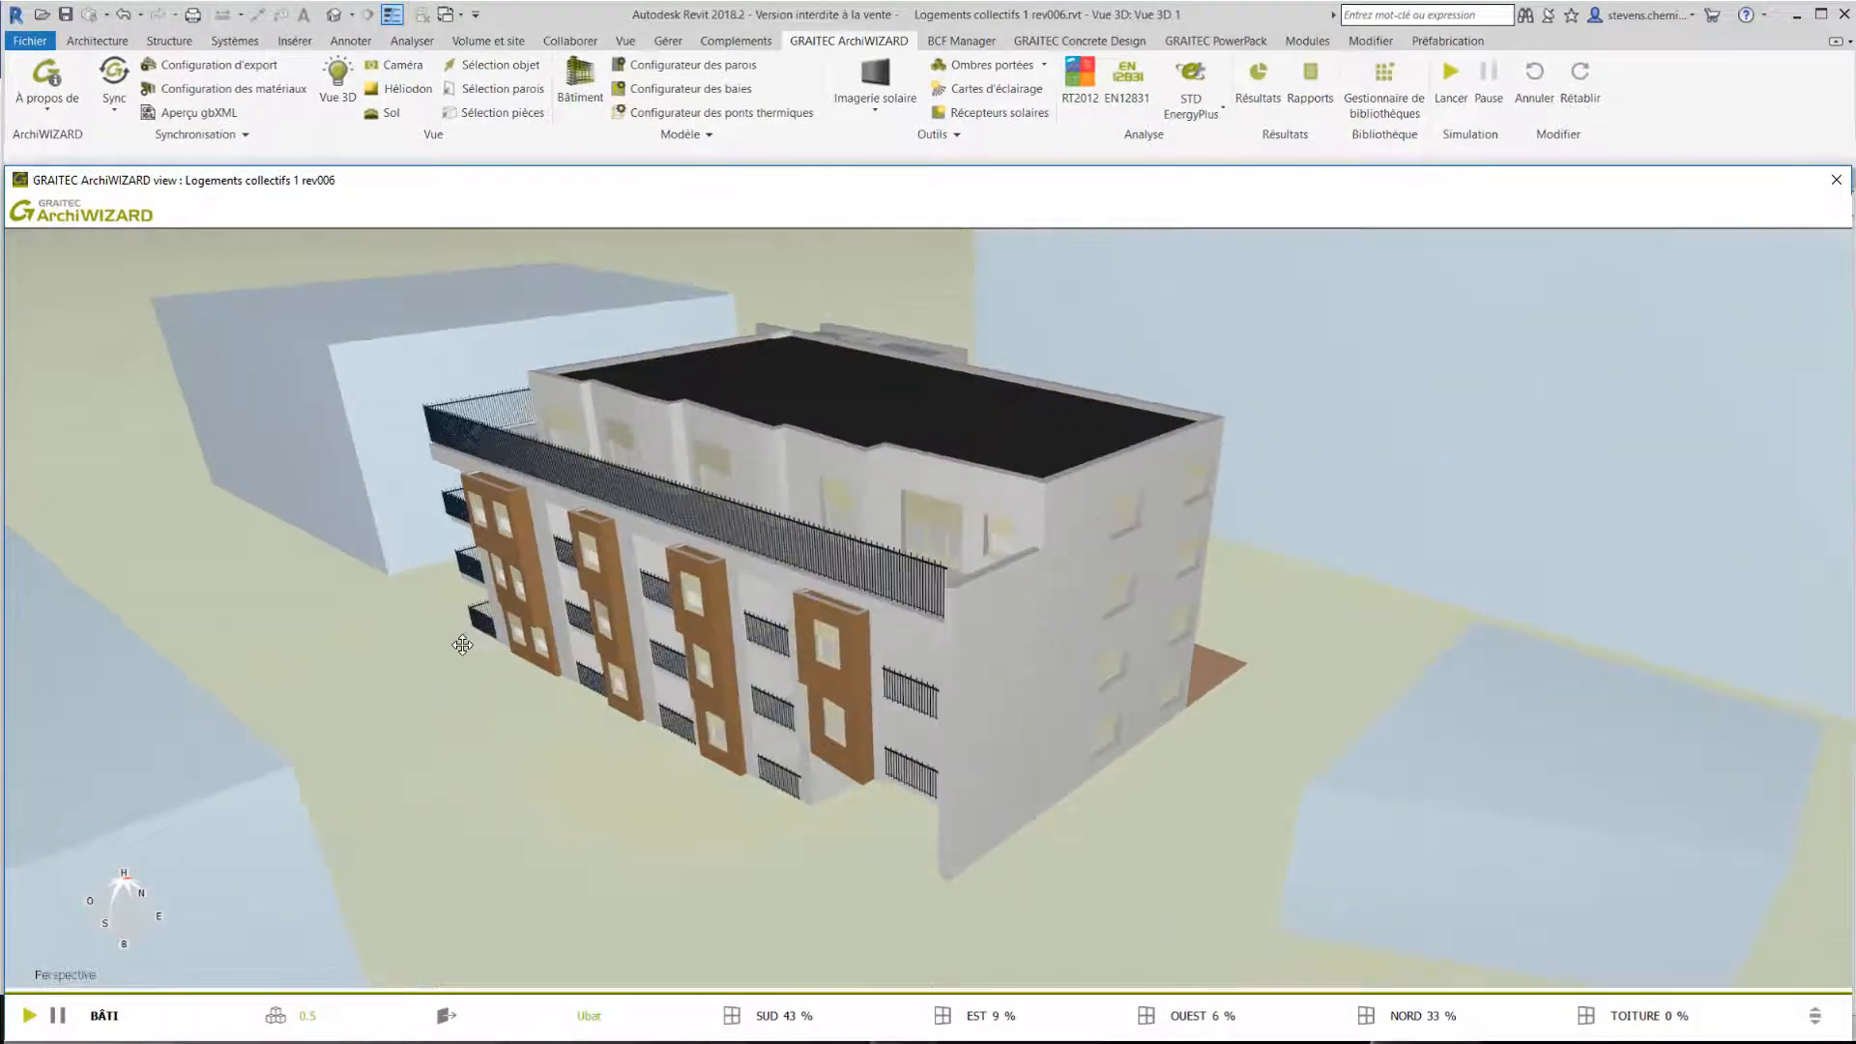
# Slice the building horizontally down through its upper floors to inspect the interior, and restore the full volume
pyautogui.keyDown('ctrl'); pyautogui.scroll(-5, 457, 669); pyautogui.keyUp('ctrl')
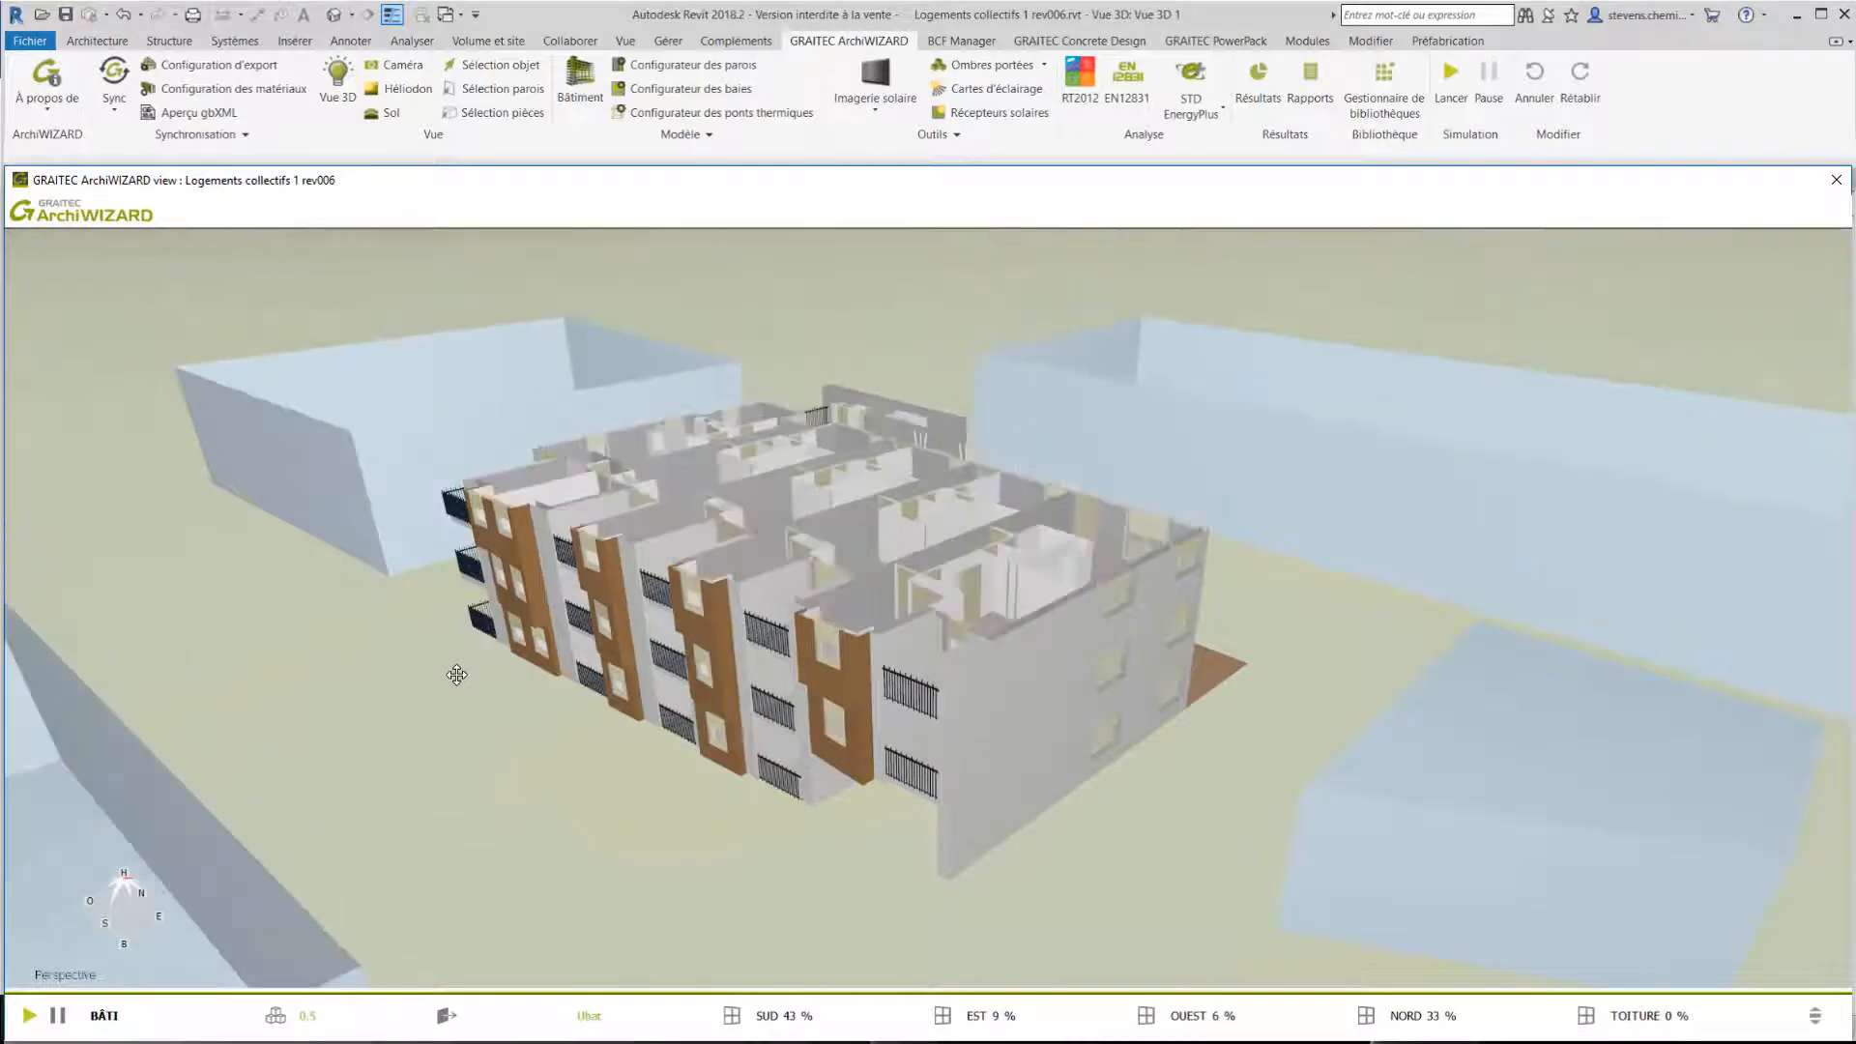
pyautogui.keyDown('ctrl'); pyautogui.scroll(5, 456, 692); pyautogui.keyUp('ctrl')
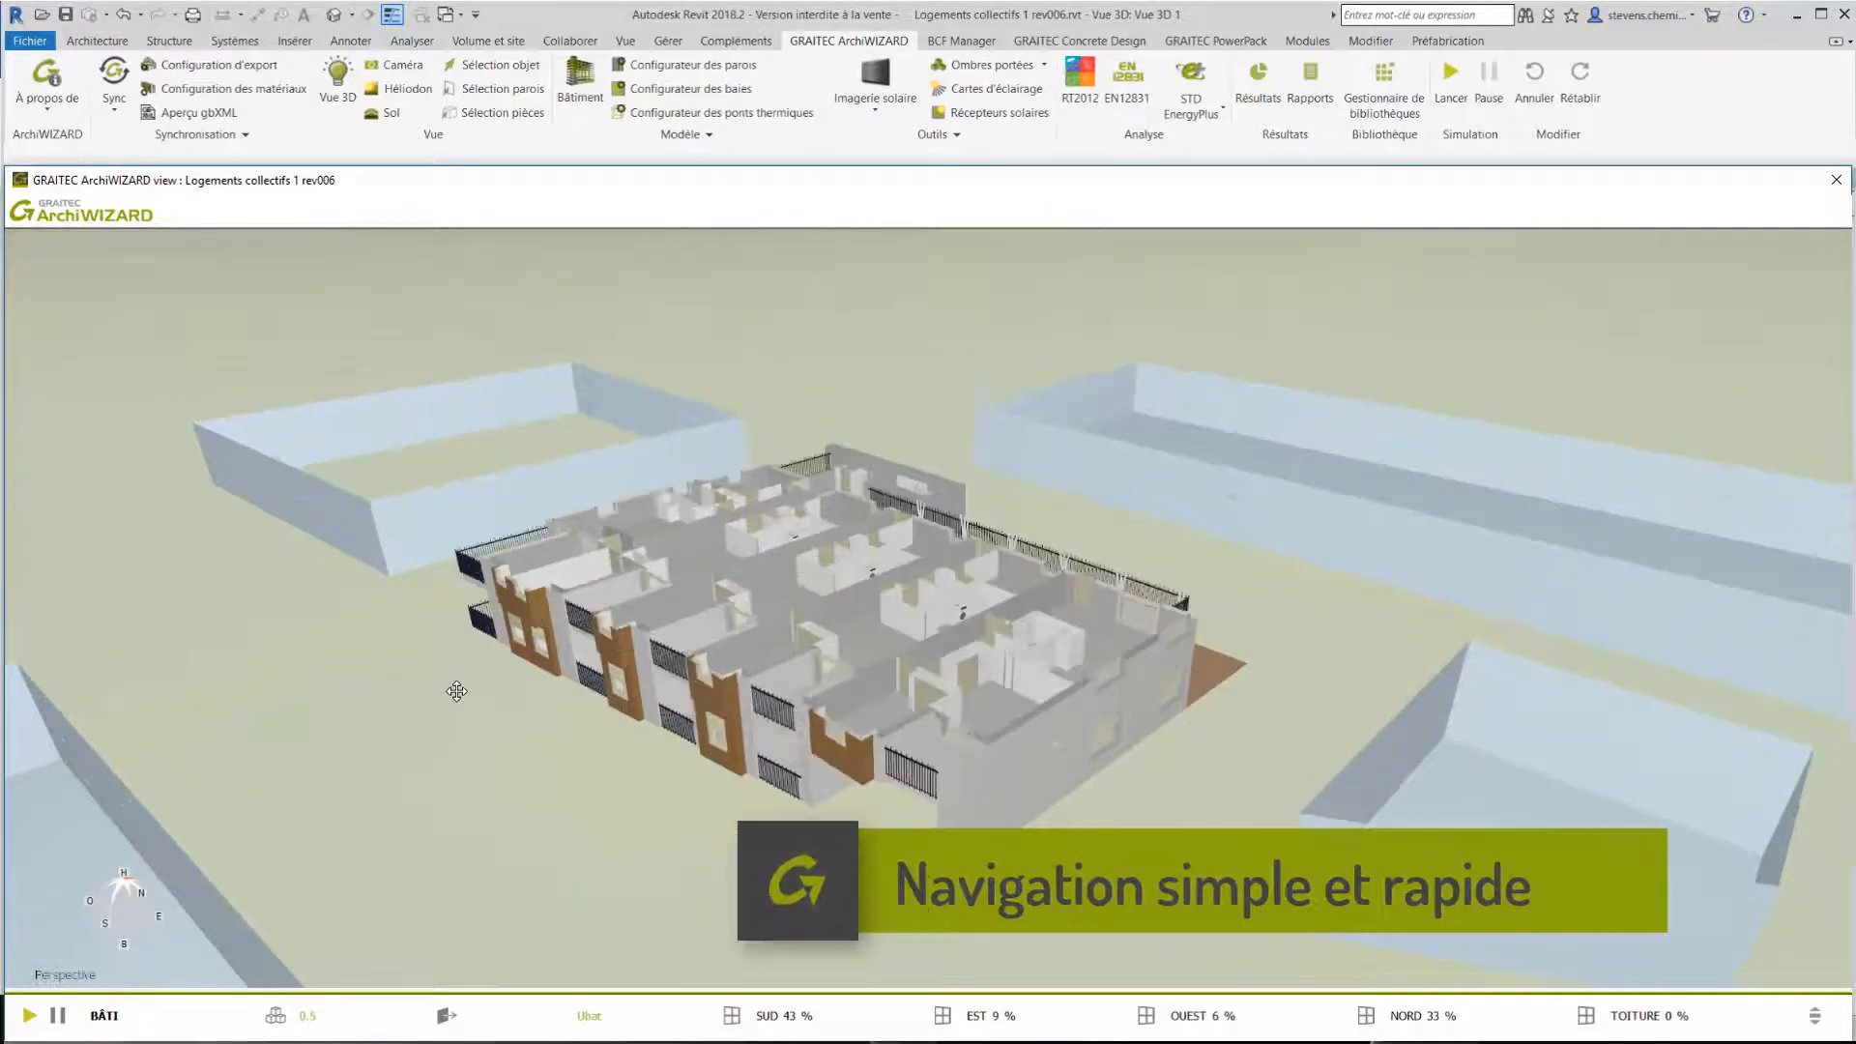
pyautogui.keyDown('ctrl'); pyautogui.scroll(2, 457, 691); pyautogui.keyUp('ctrl')
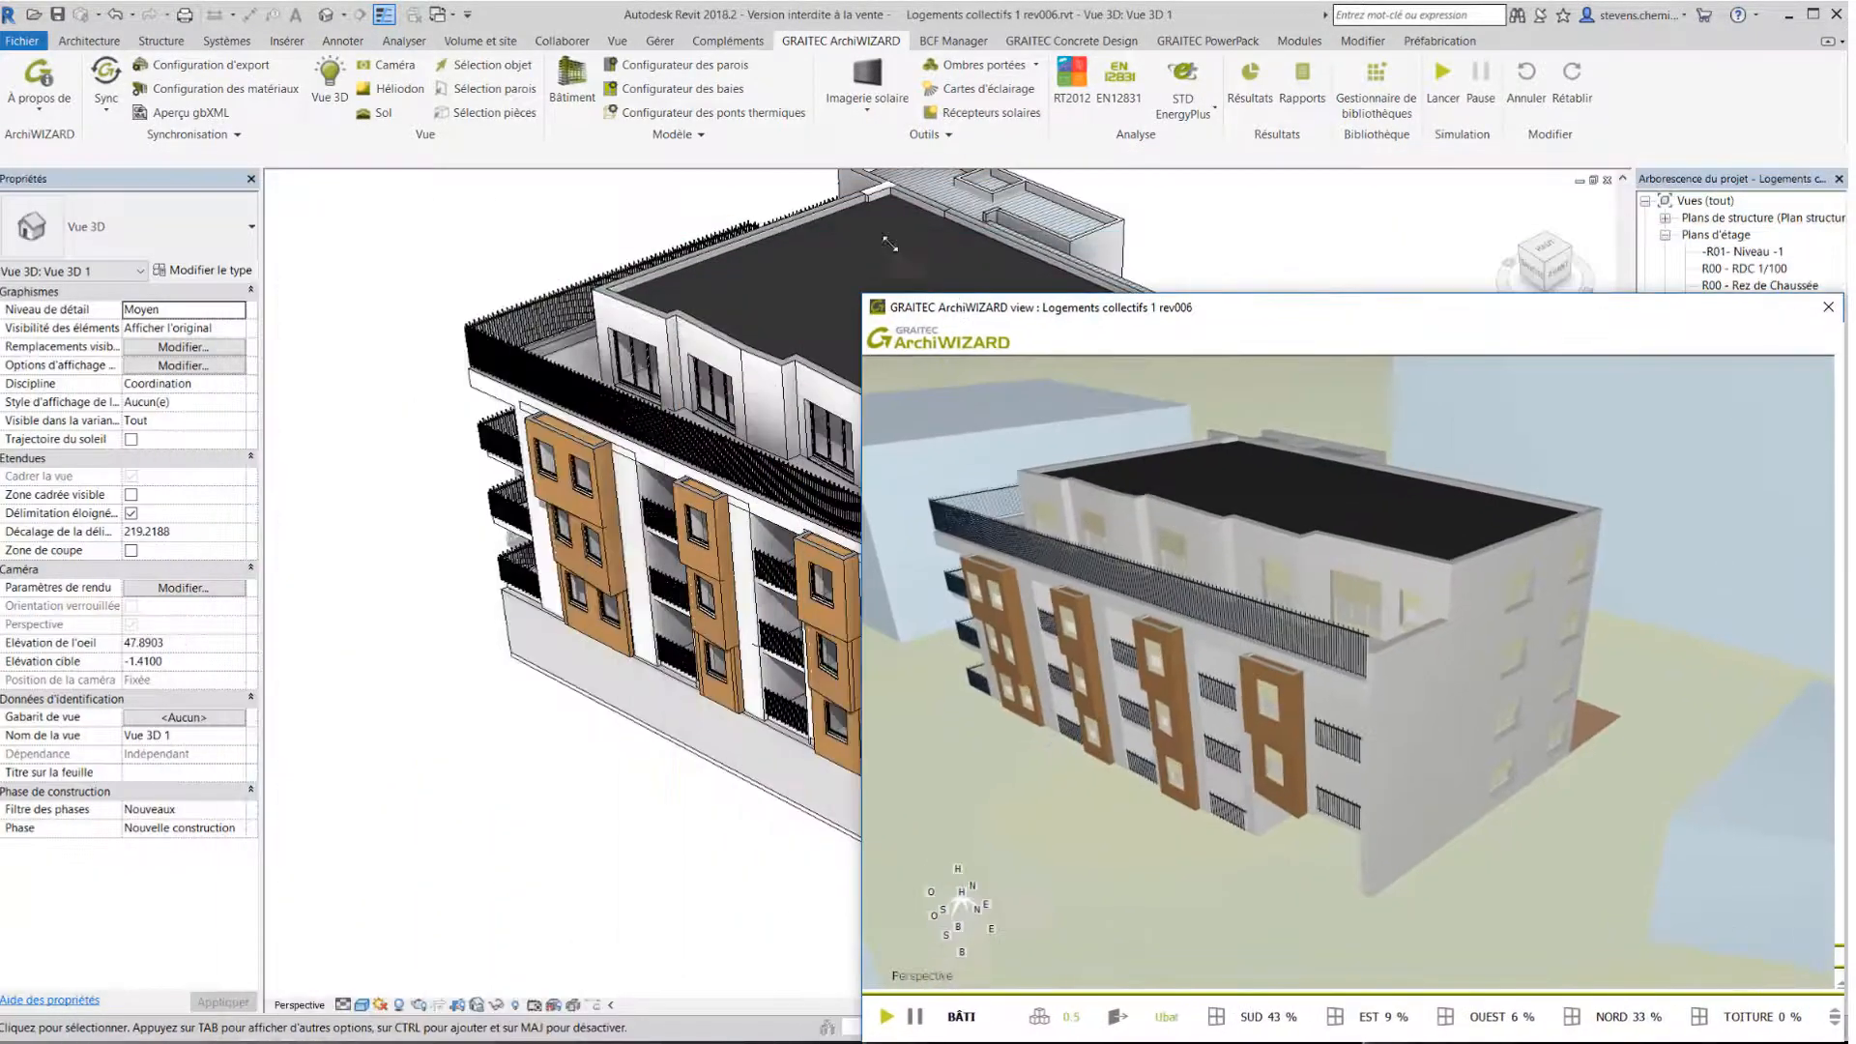
# Resize the ArchiWIZARD view so it sits beside the Revit 3D view, with the whole building in sight in both
pyautogui.moveTo(889, 244); pyautogui.dragTo(1000, 163)
pyautogui.moveTo(735, 507); pyautogui.dragTo(735, 507, button='middle')
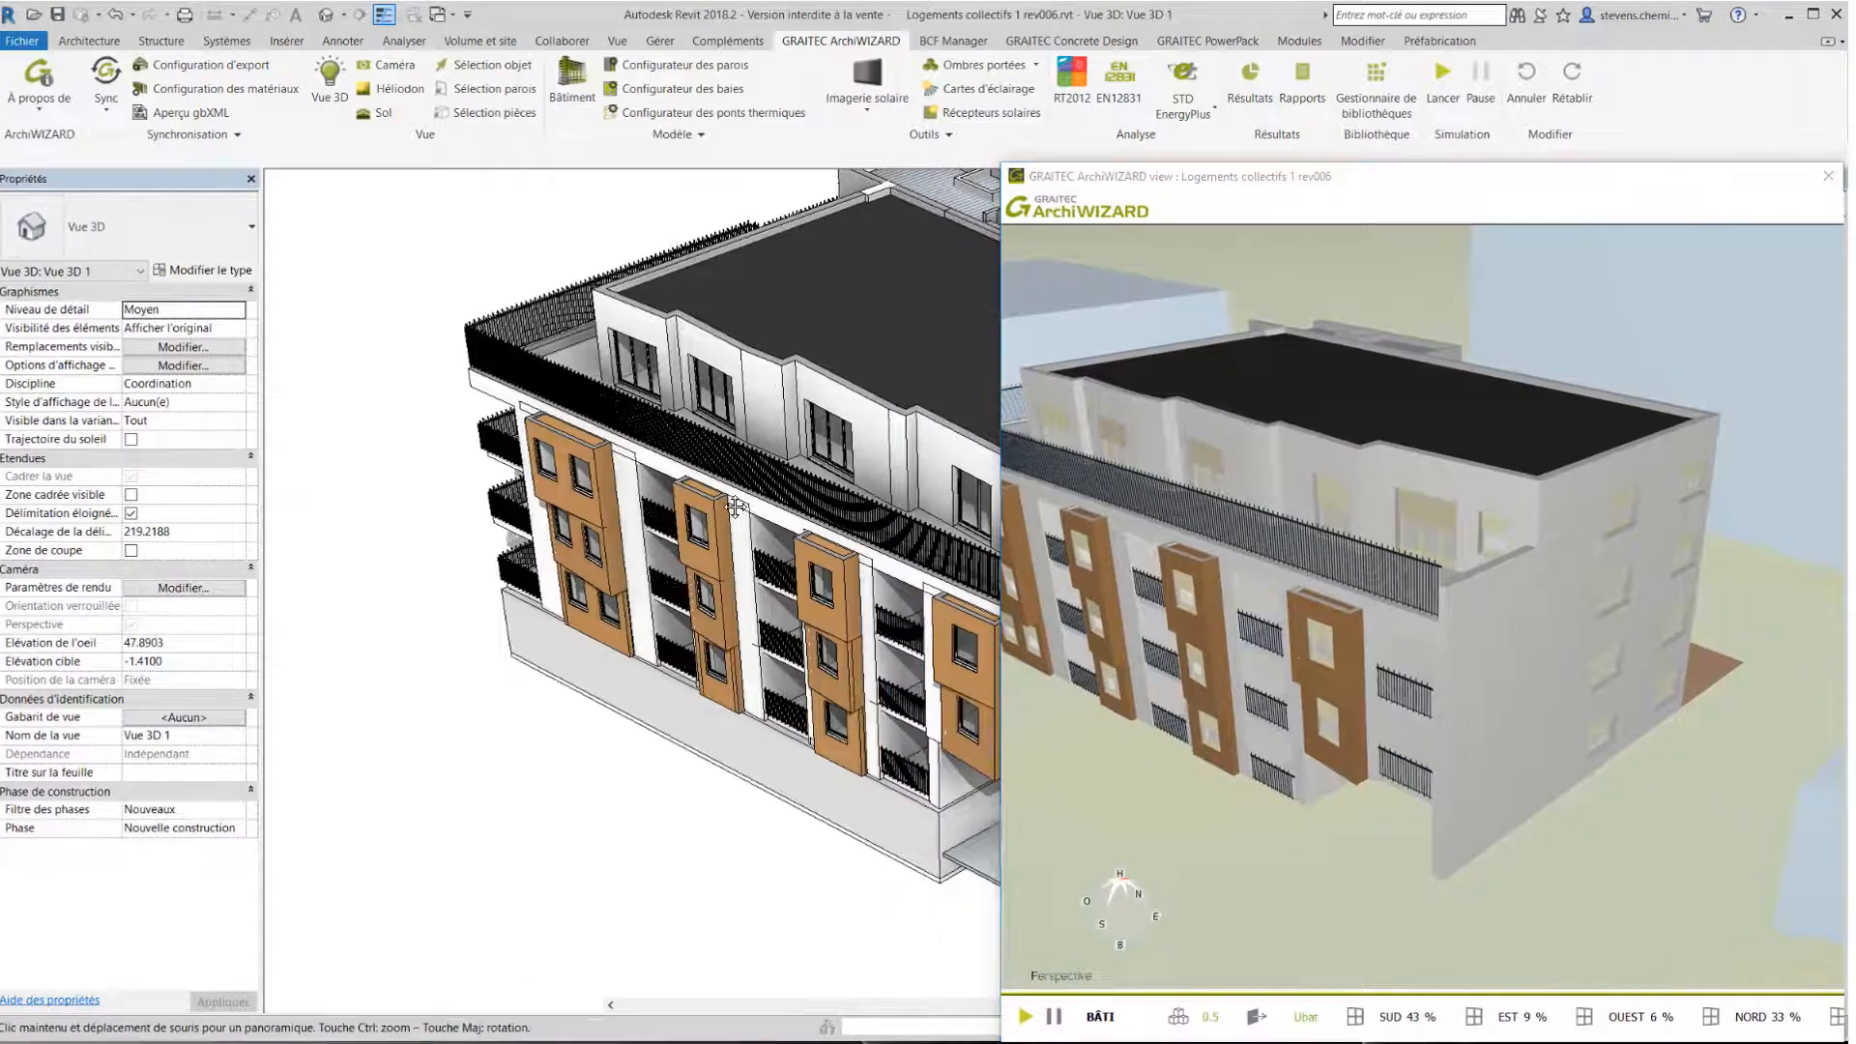
pyautogui.scroll(-5, 734, 507)
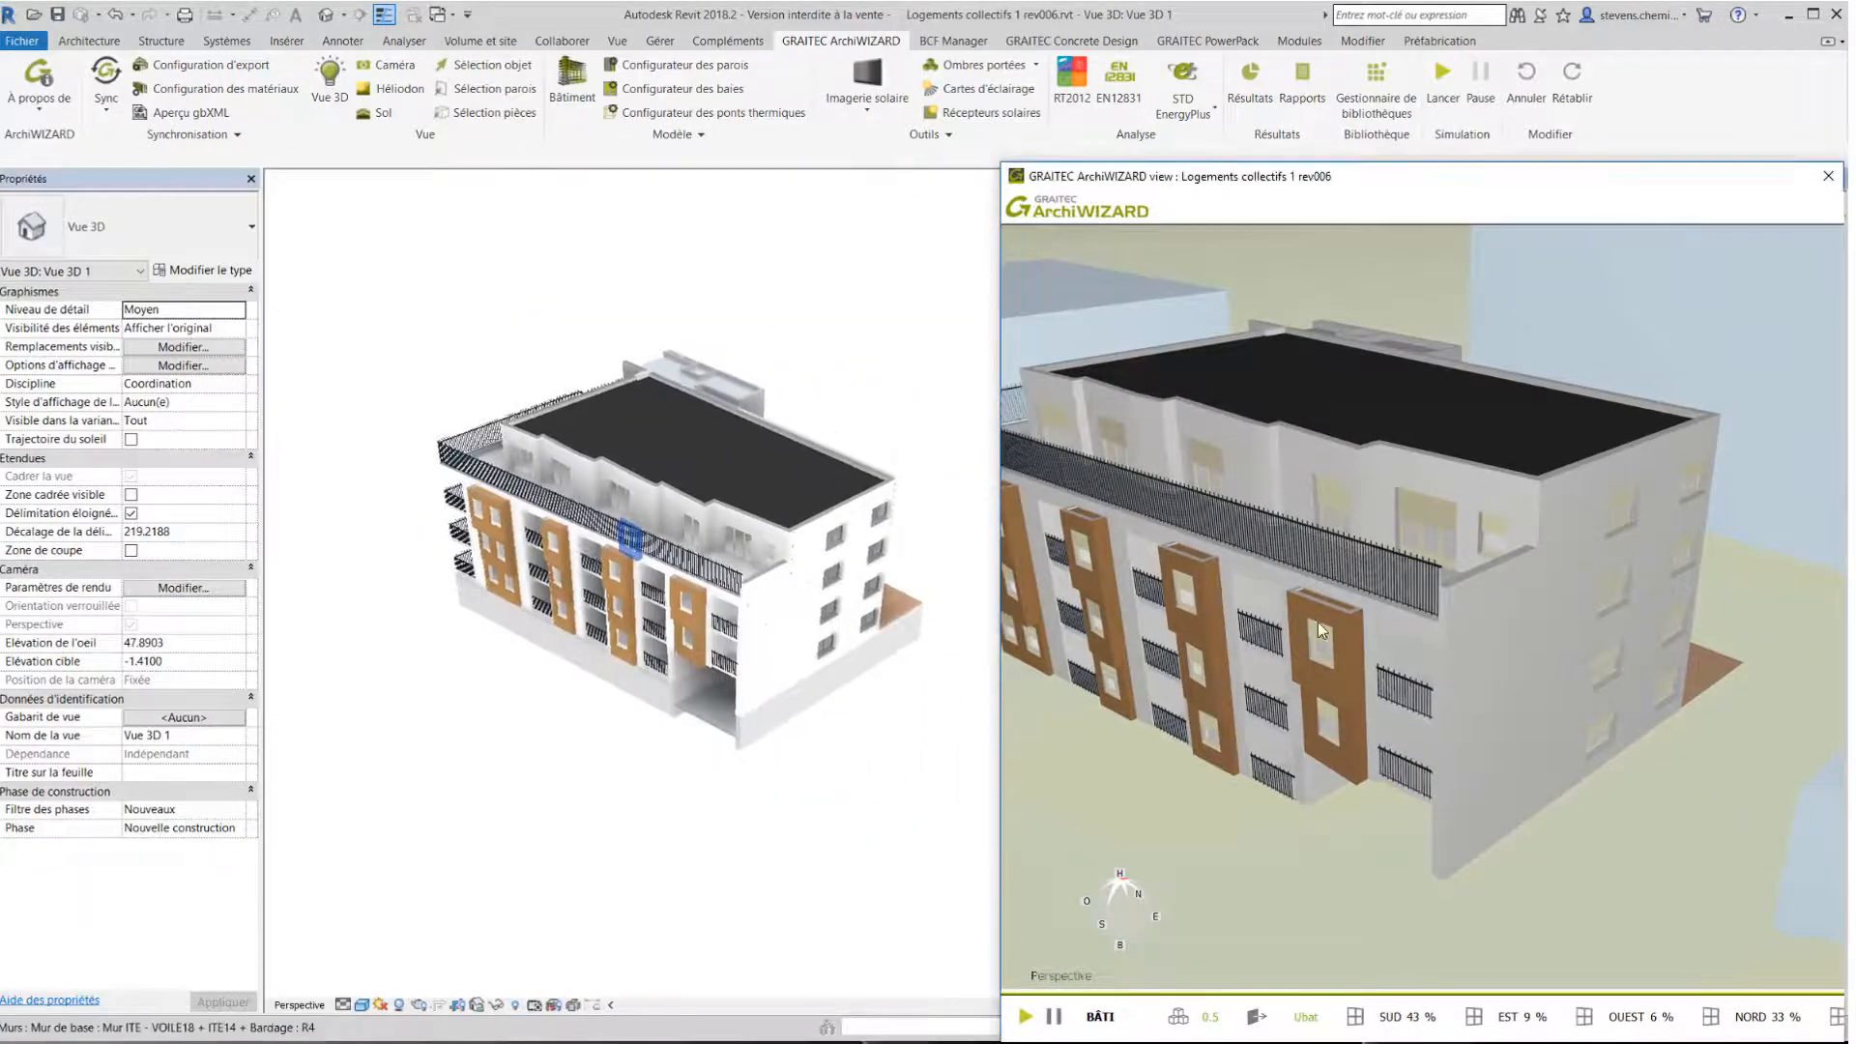
# Display the solar imagery on the building and examine the solar radiation on its roof and facades
pyautogui.moveTo(1319, 622); pyautogui.dragTo(1488, 677, button='middle')
pyautogui.moveTo(1488, 677); pyautogui.dragTo(1539, 696)
pyautogui.click(867, 78)
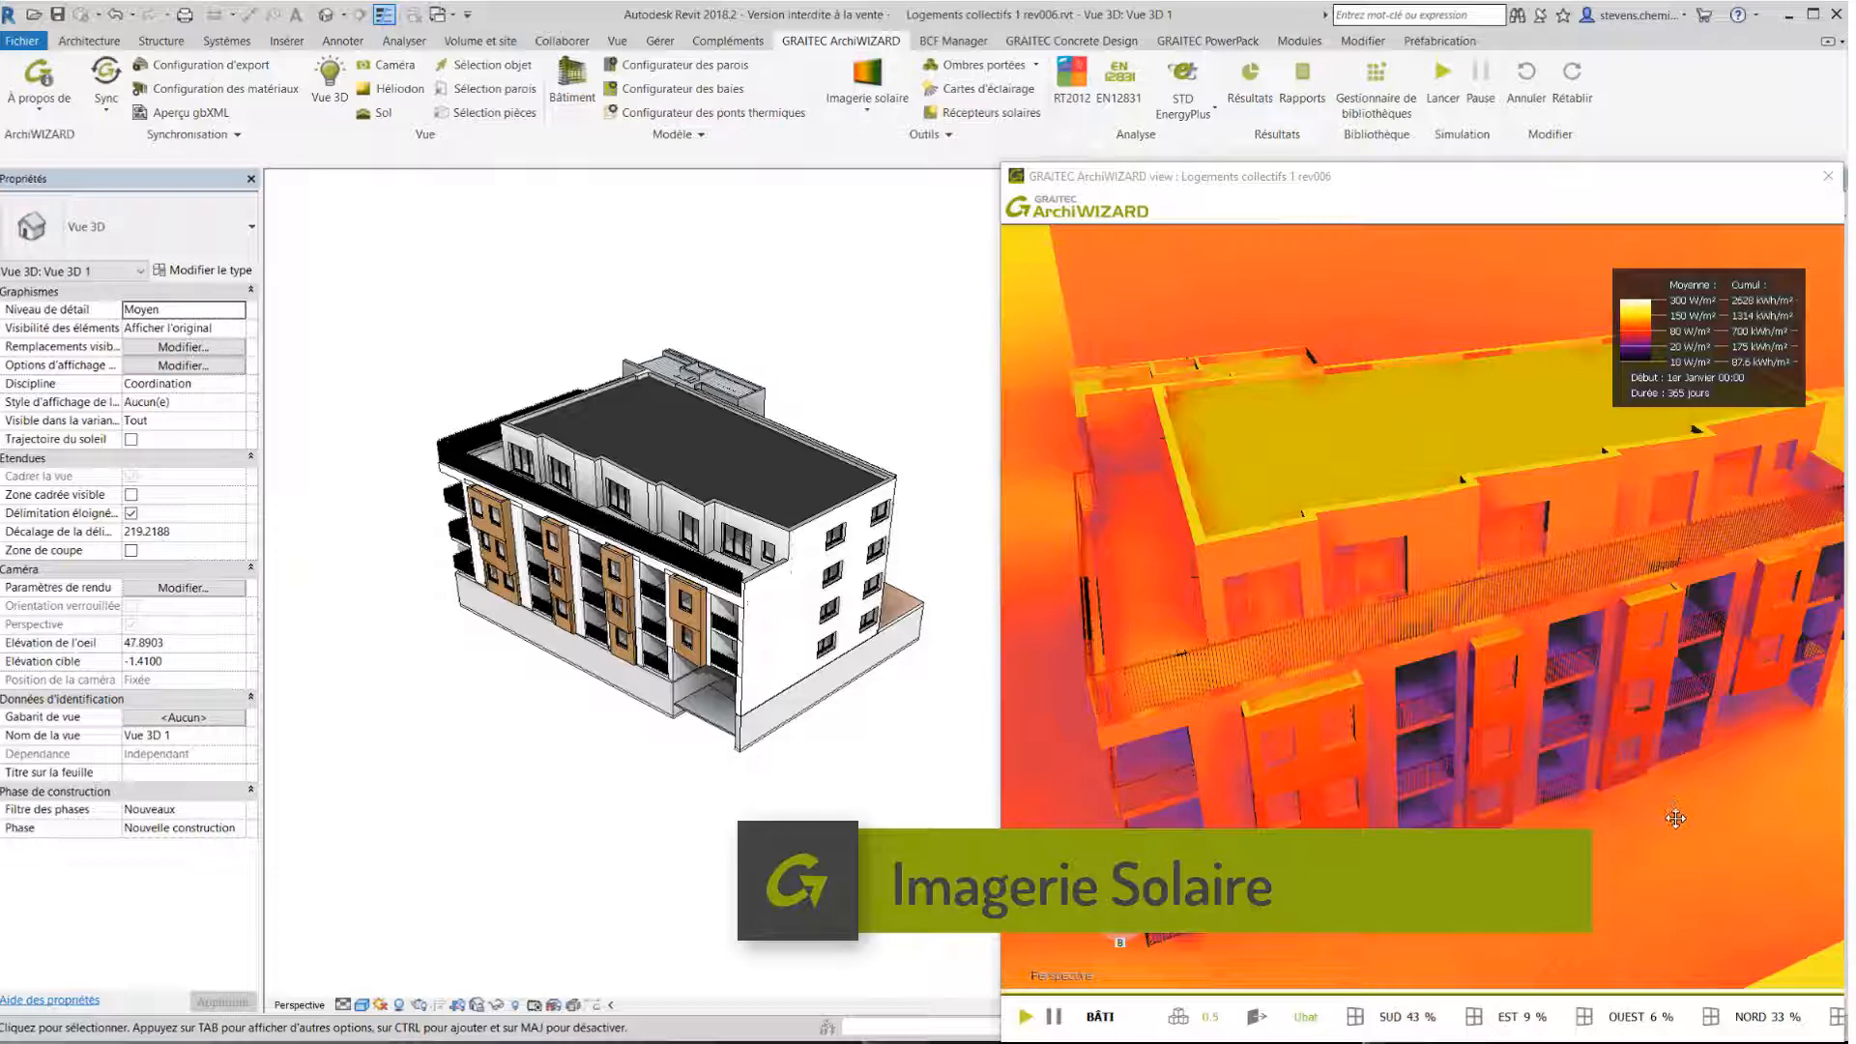
pyautogui.moveTo(1703, 799); pyautogui.dragTo(1469, 764)
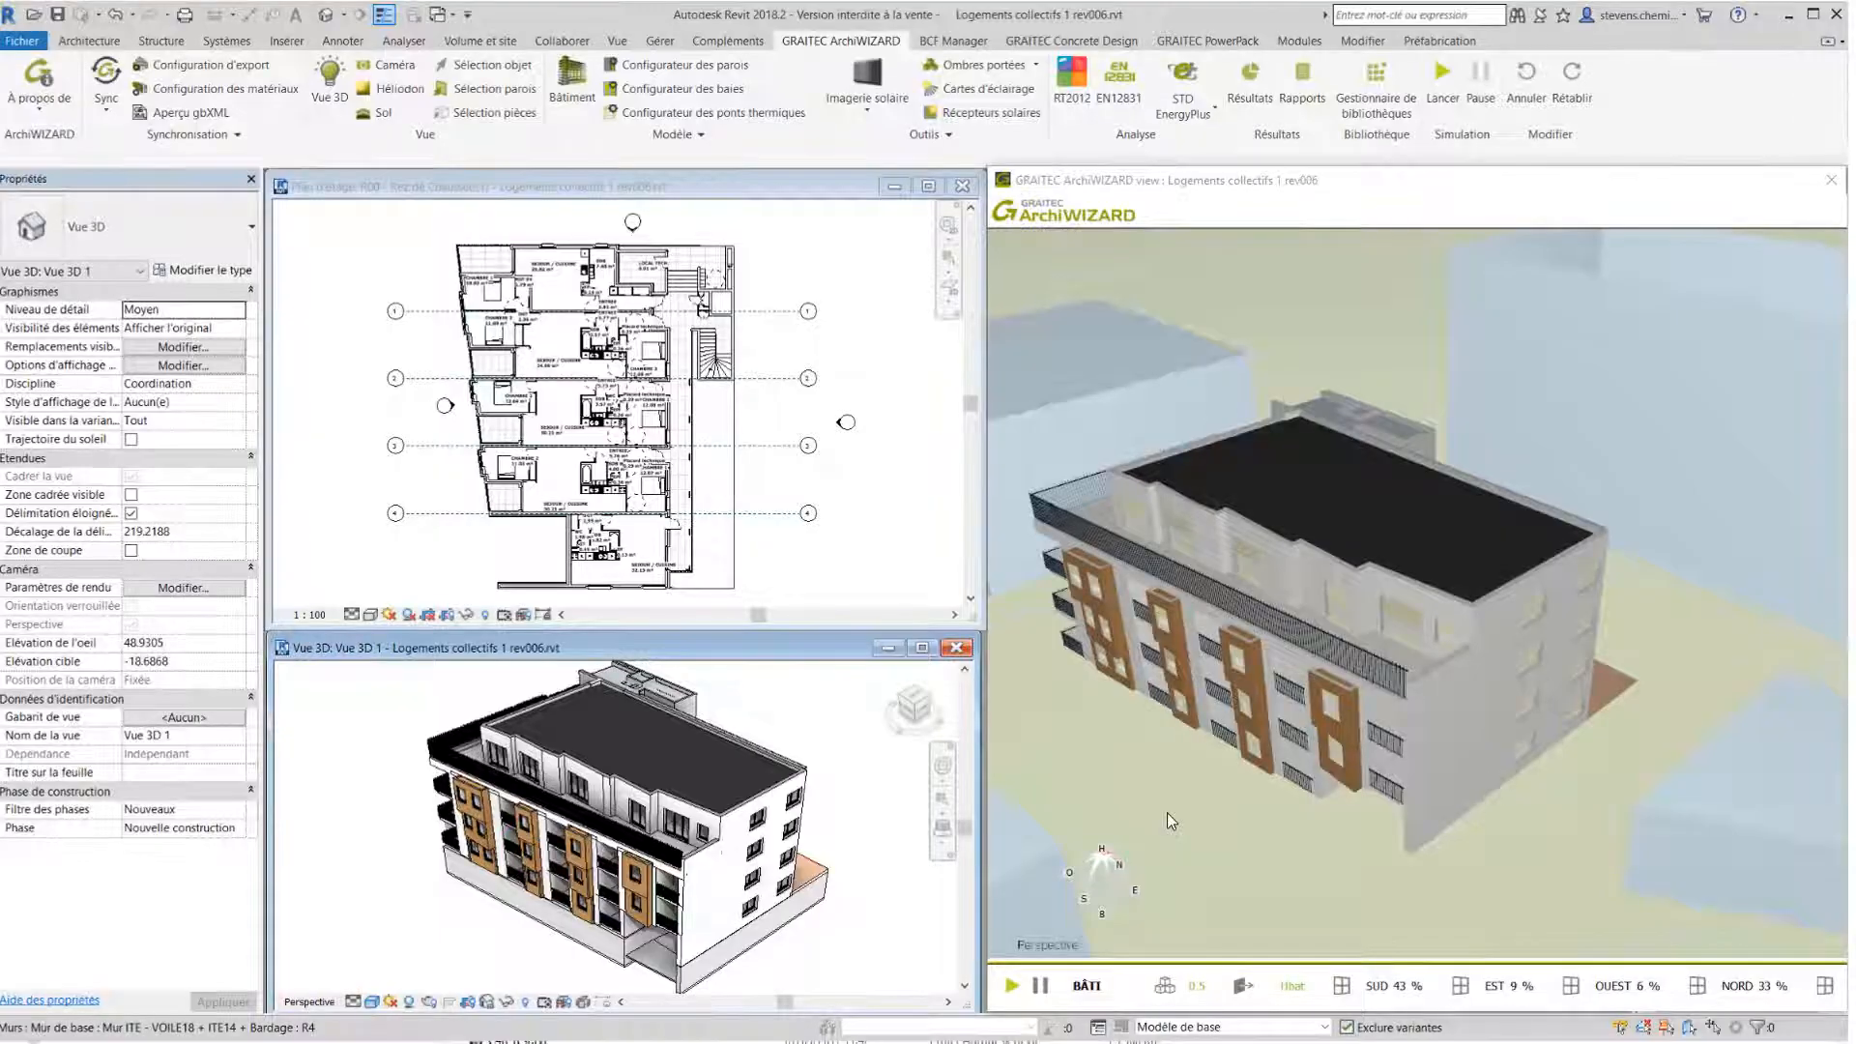
# Select the ground-floor balcony slabs in the ArchiWIZARD view and check their matching highlight on the Revit facade
pyautogui.scroll(5, 1202, 776)
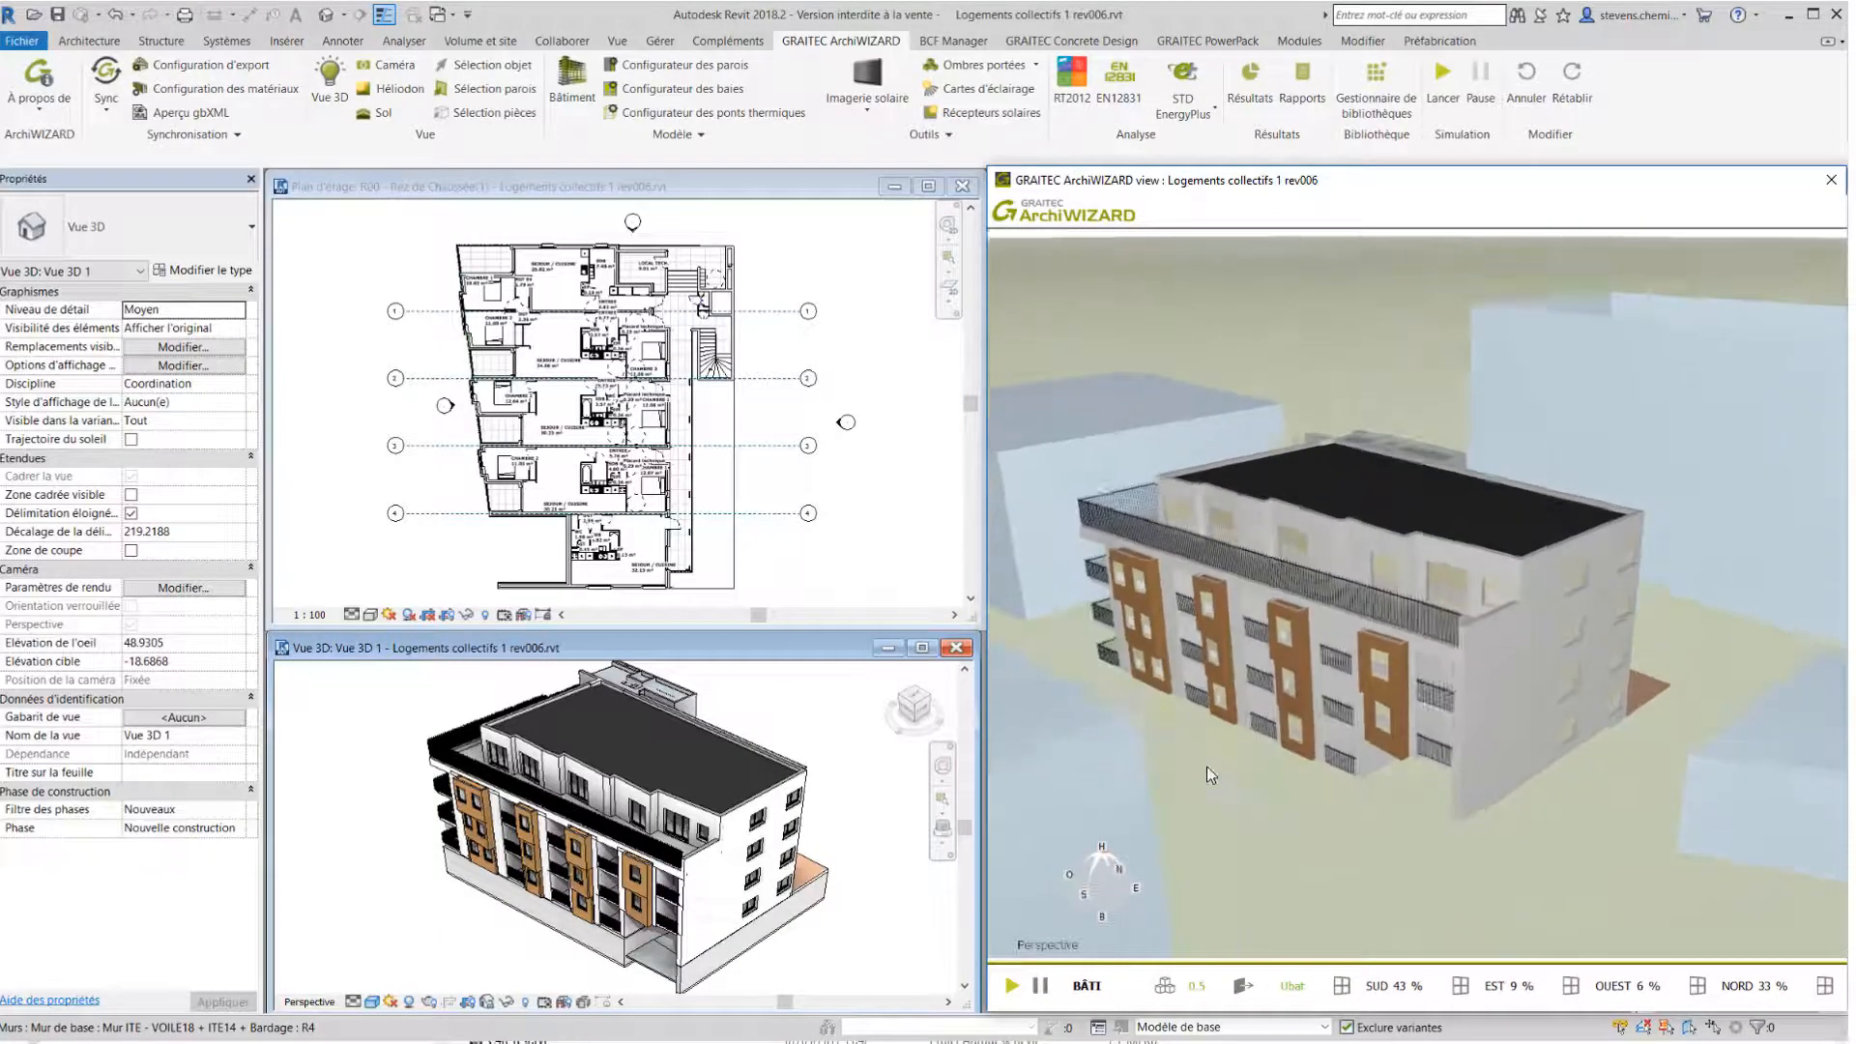
pyautogui.click(1375, 733)
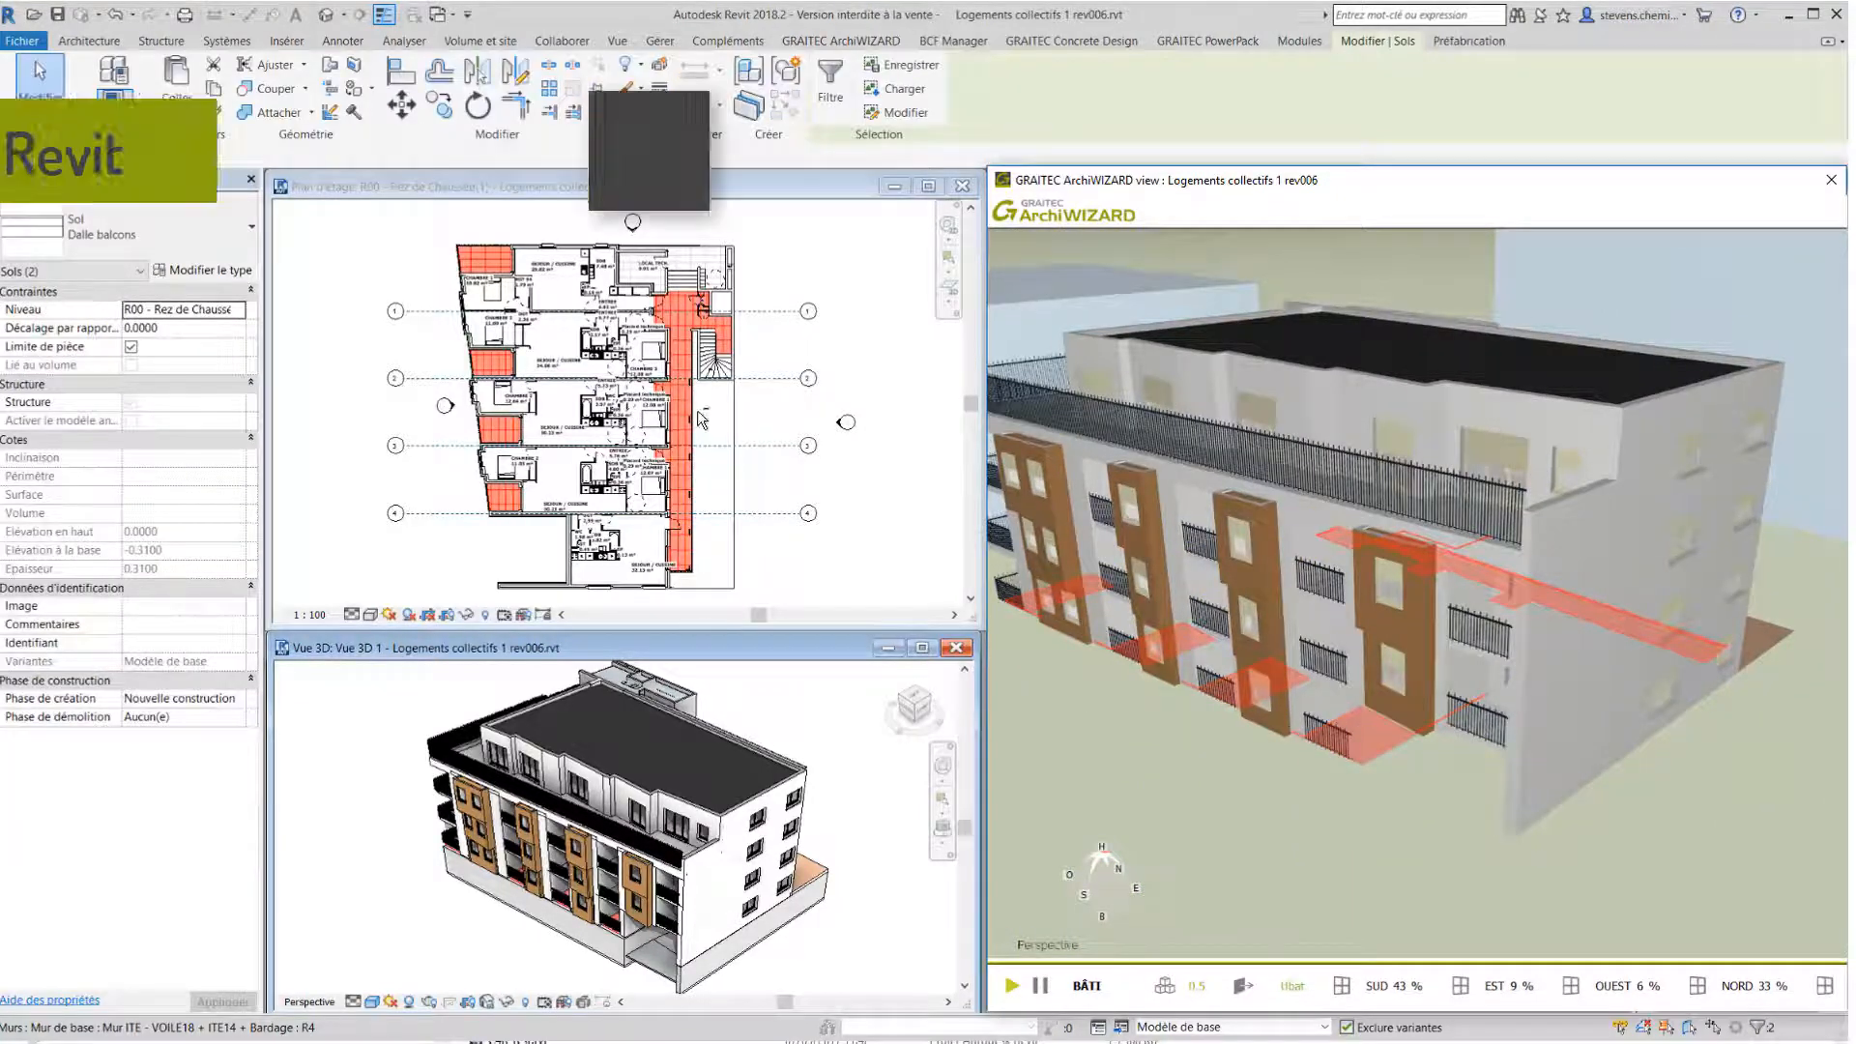
pyautogui.scroll(4, 596, 943)
pyautogui.keyDown('shift'); pyautogui.moveTo(600, 953); pyautogui.dragTo(647, 986, button='middle'); pyautogui.keyUp('shift')
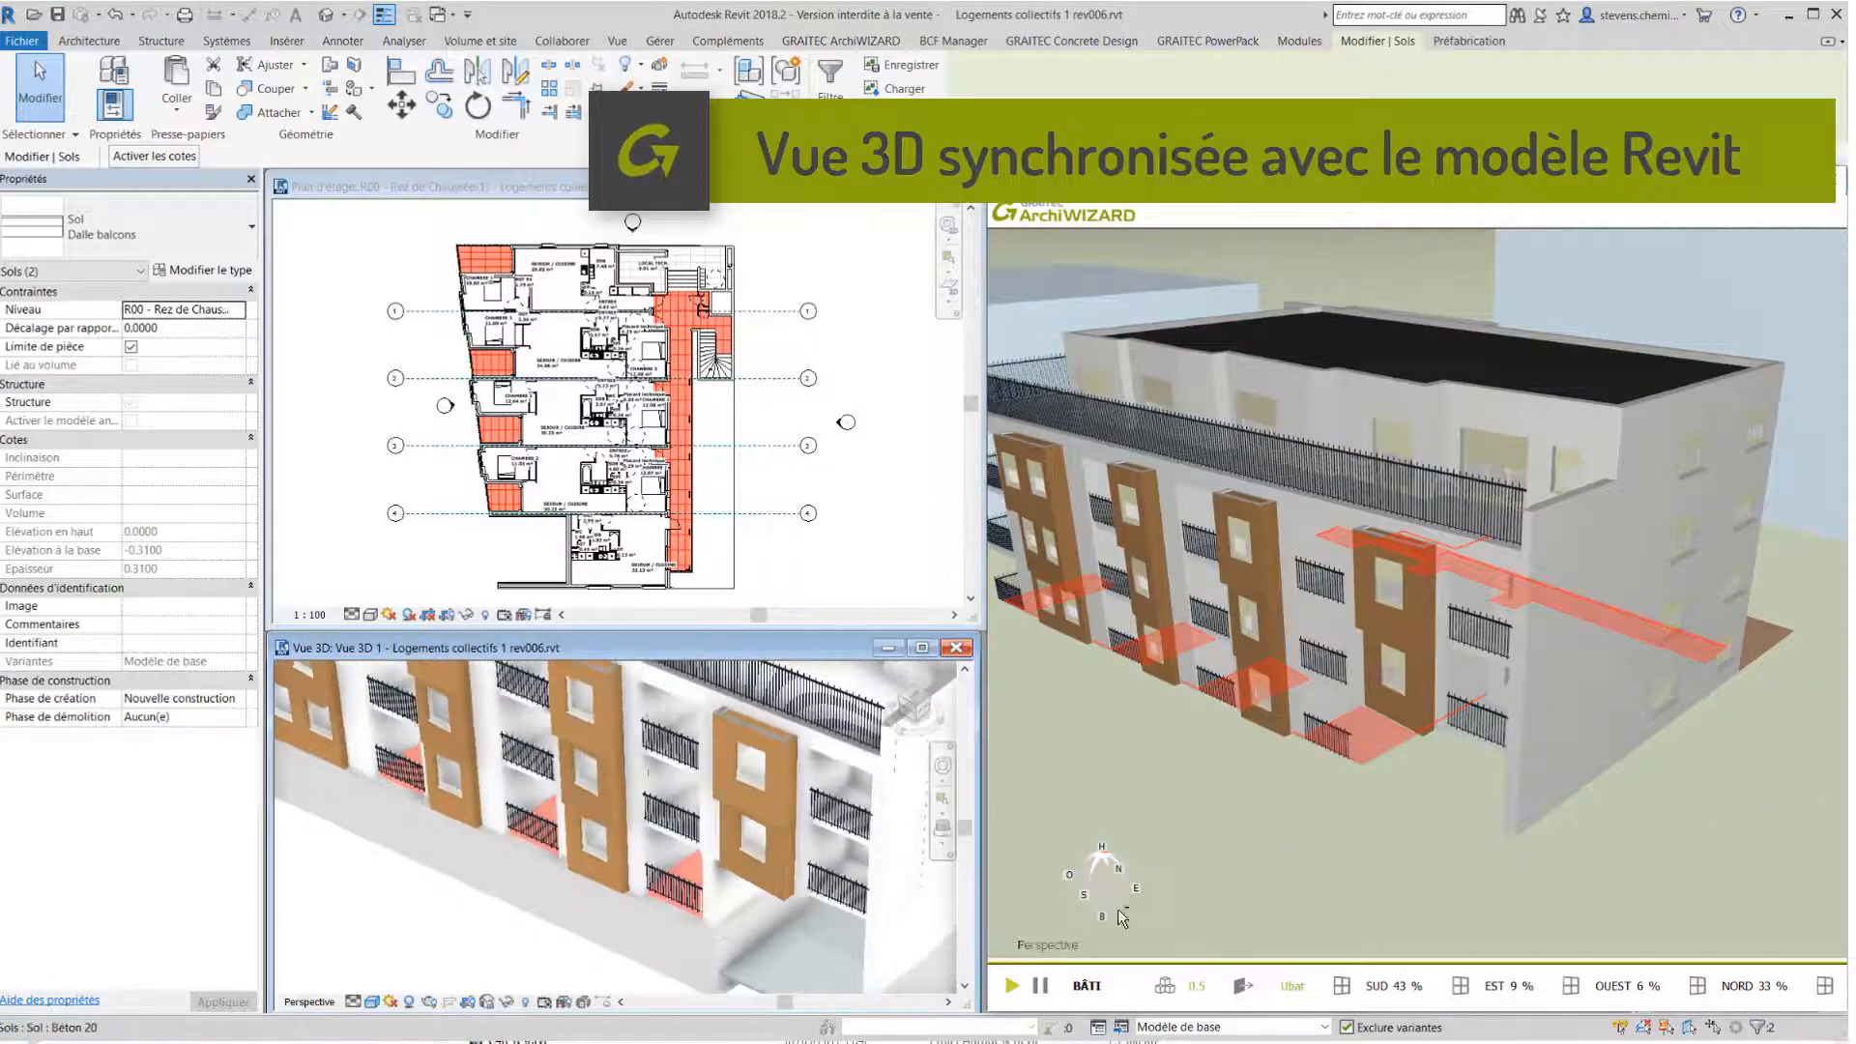
# Inspect the exterior wall Paroi 630 and the VOILE 45 composition in the wall configurator, and close it
pyautogui.click(1631, 861)
pyautogui.click(1632, 641)
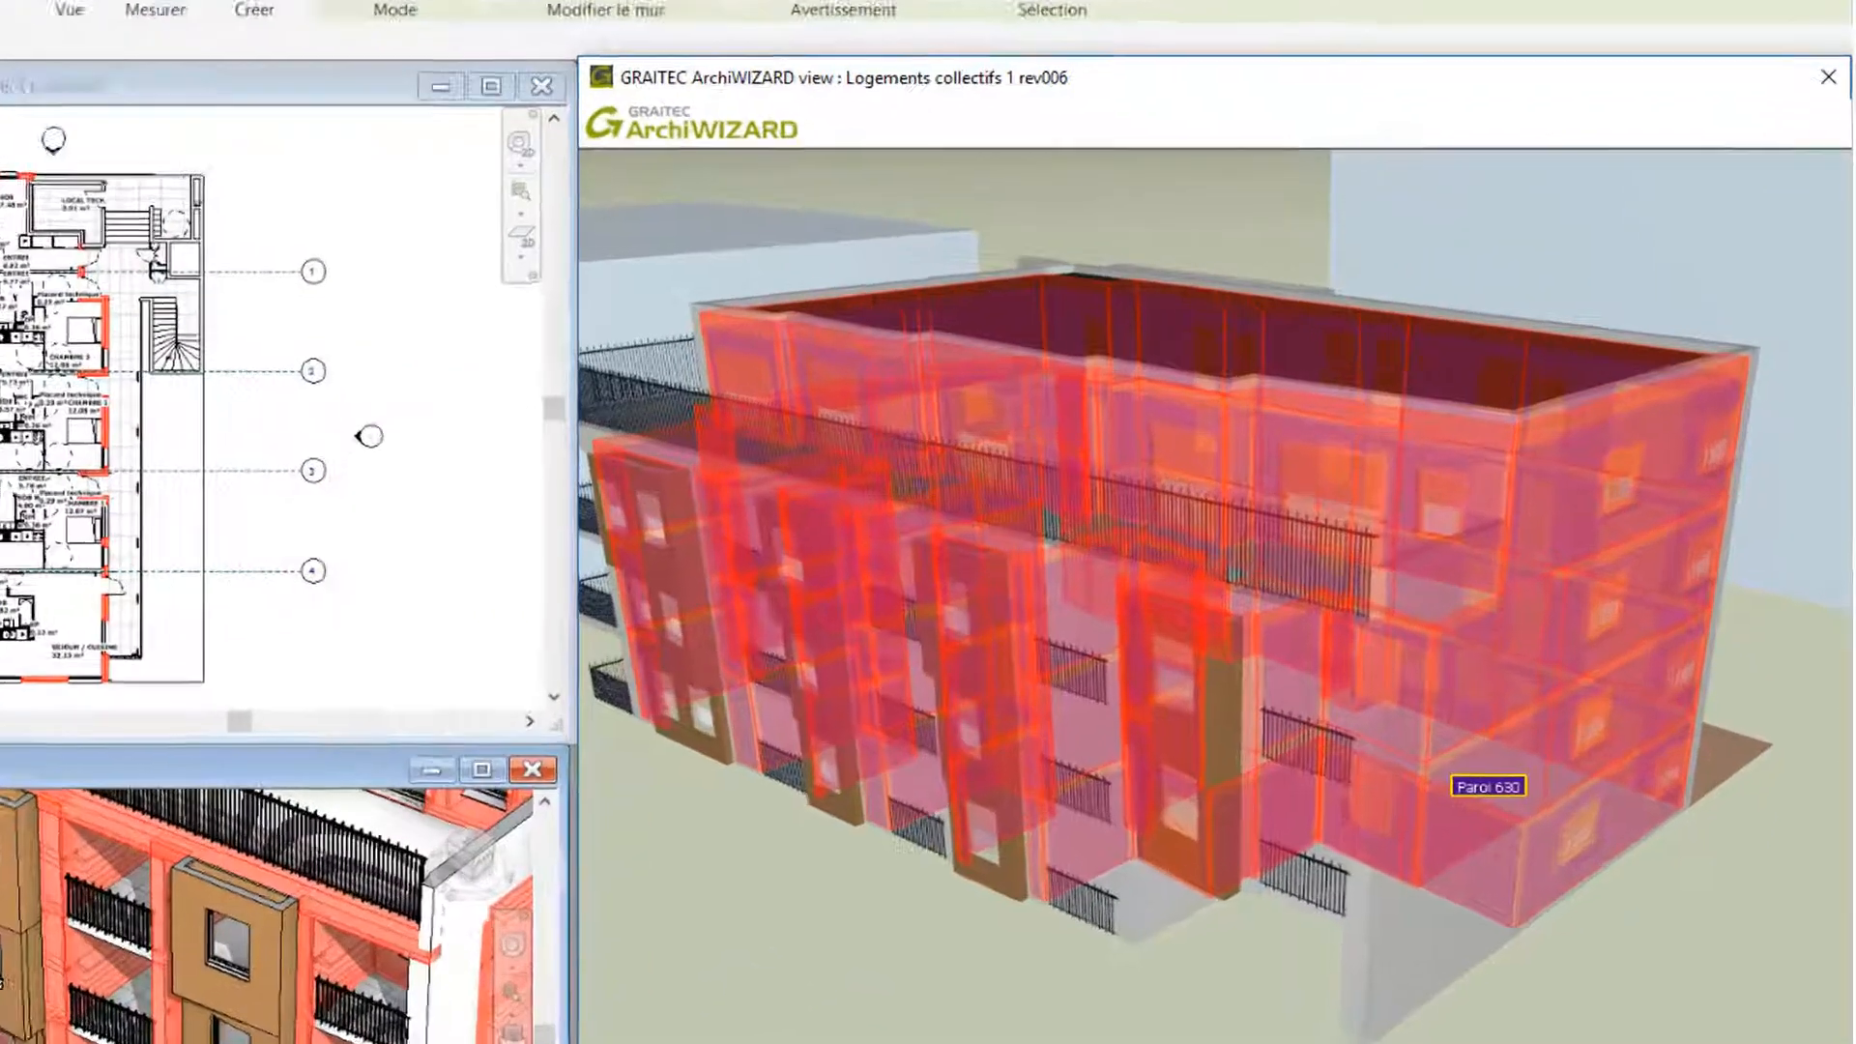
pyautogui.doubleClick(1488, 791)
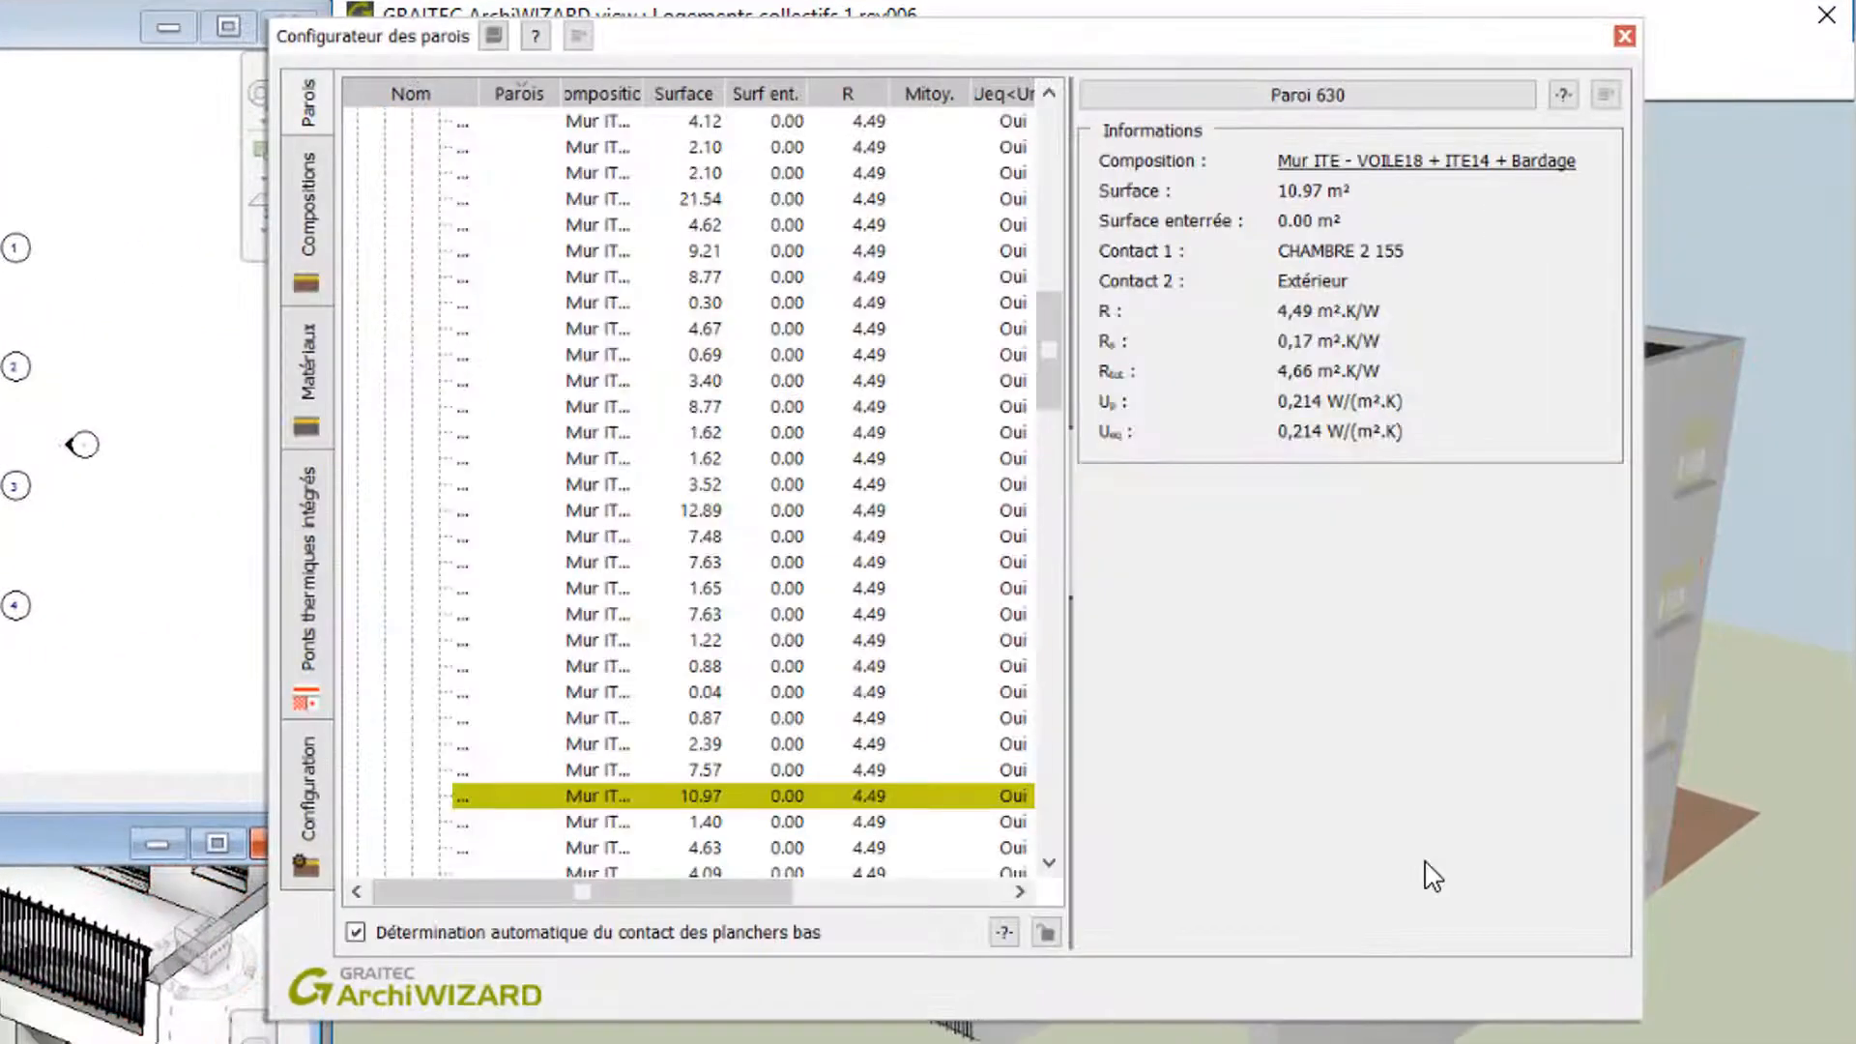
pyautogui.click(333, 234)
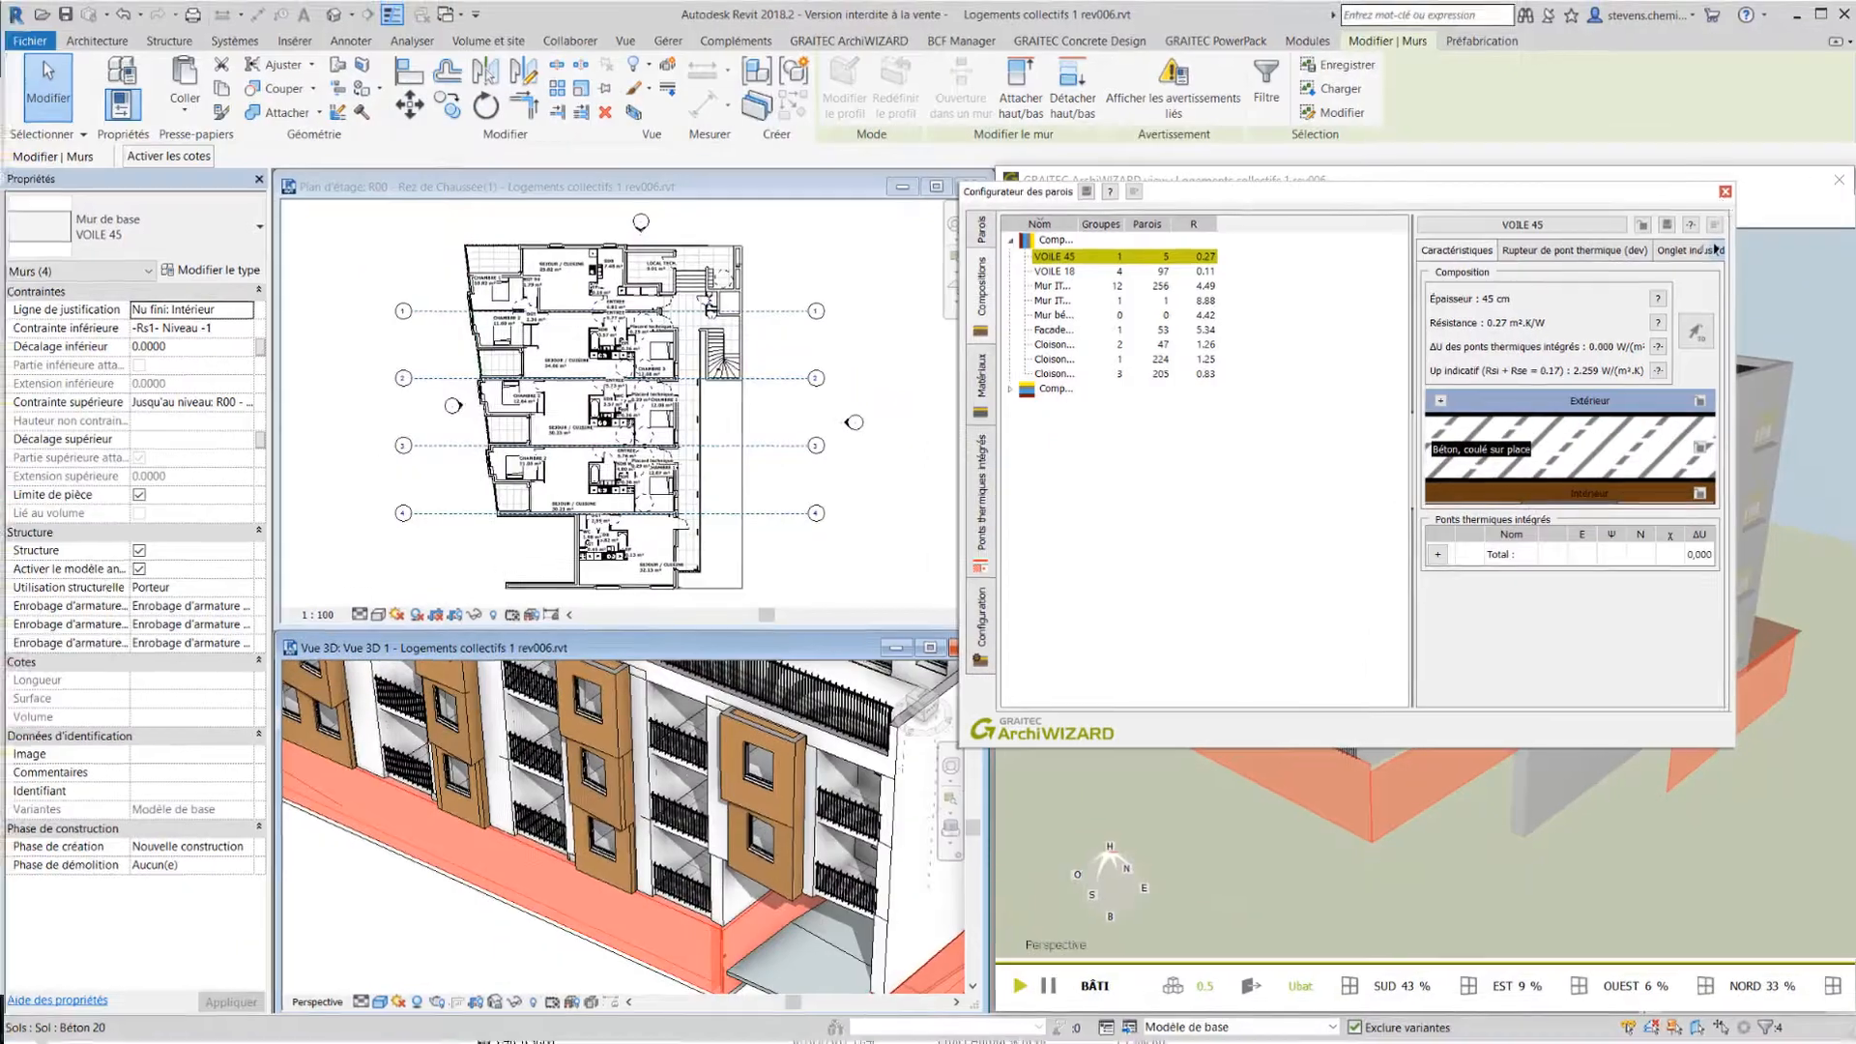
pyautogui.click(1724, 191)
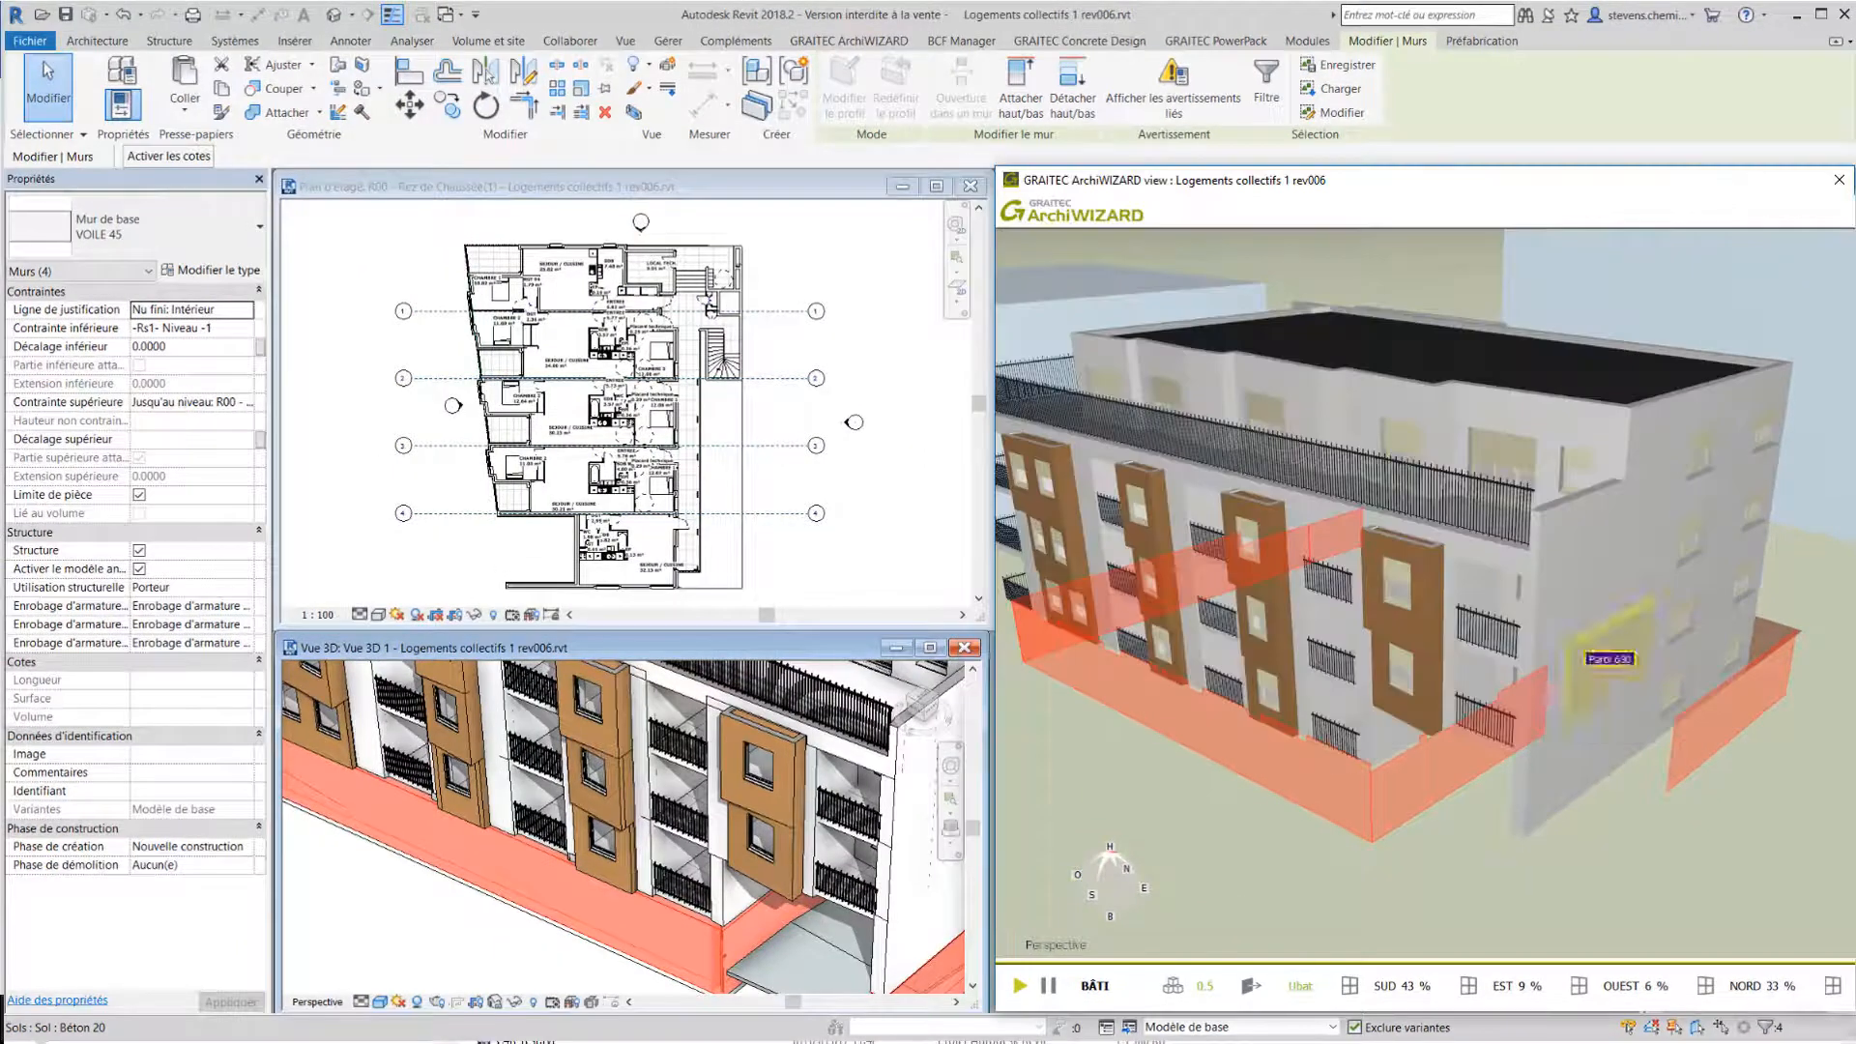
# Clear the wall selection and cut the ArchiWIZARD model horizontally down to the ground-floor rooms
pyautogui.click(1311, 819)
pyautogui.keyDown('ctrl'); pyautogui.scroll(-8, 1311, 818); pyautogui.keyUp('ctrl')
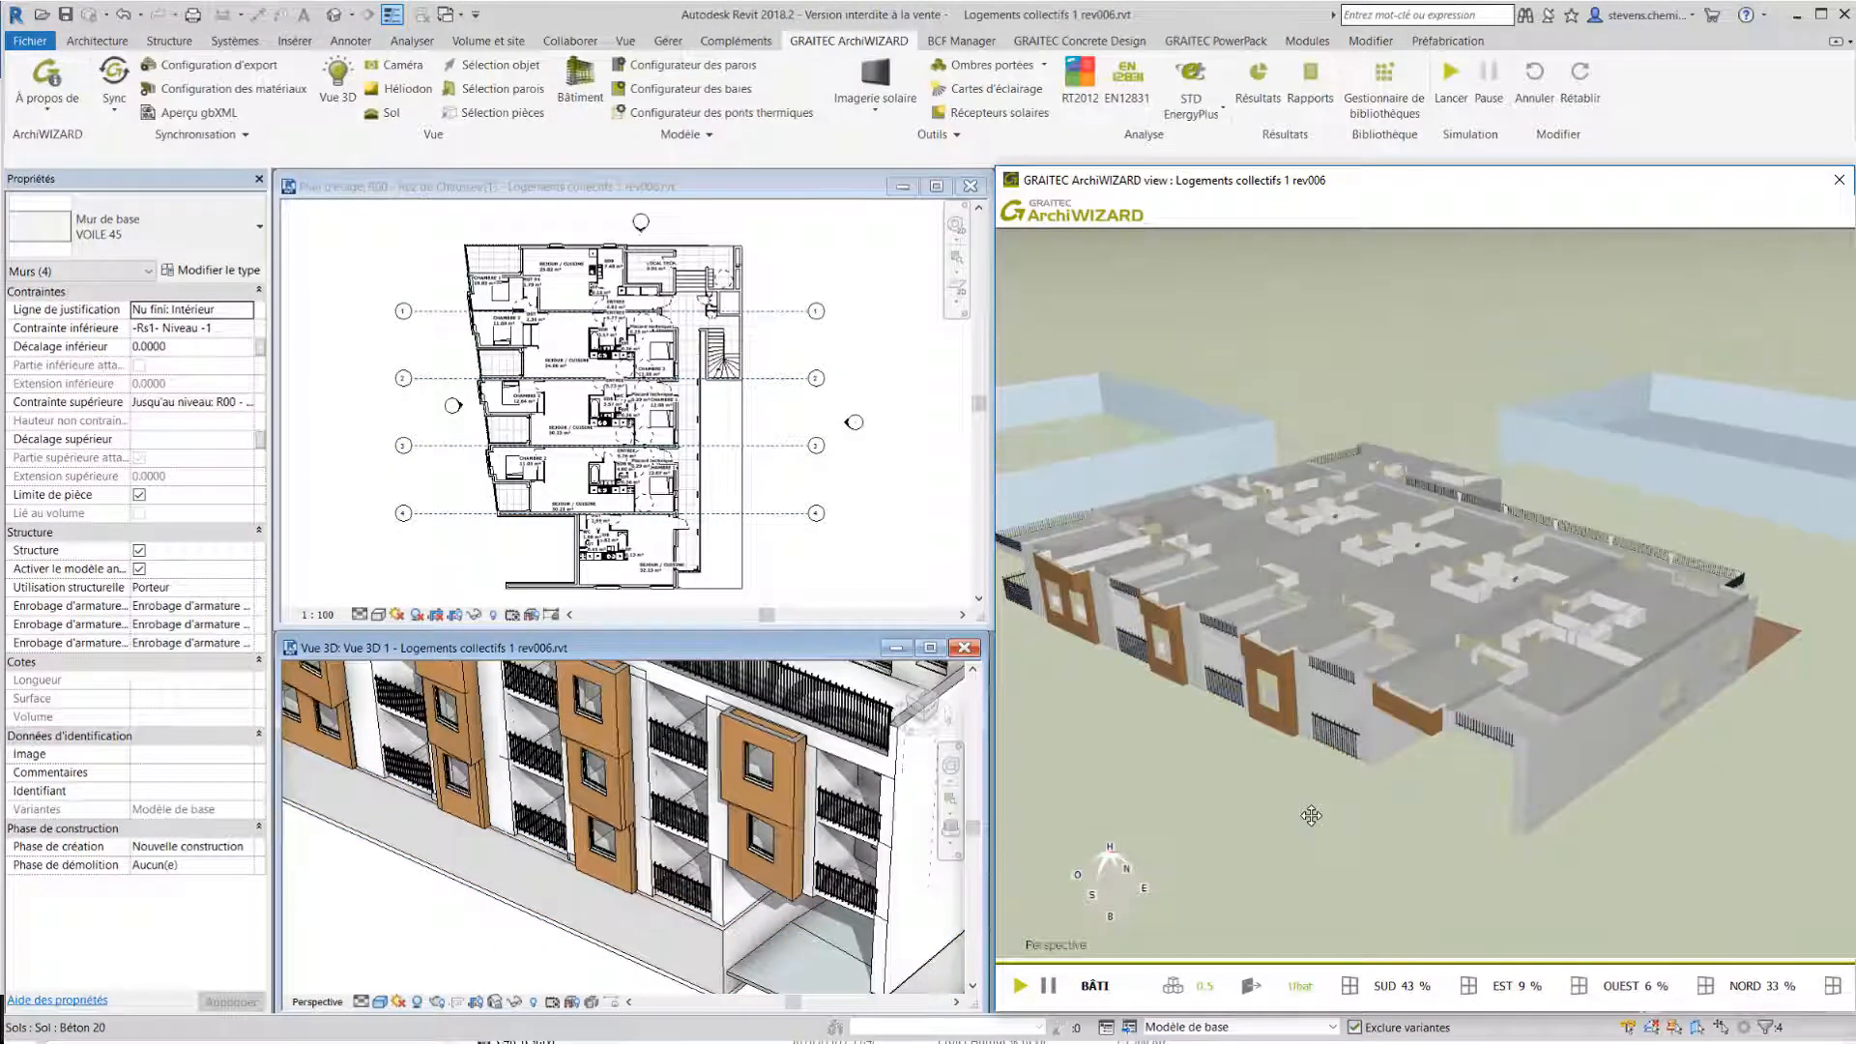
pyautogui.scroll(5, 1343, 805)
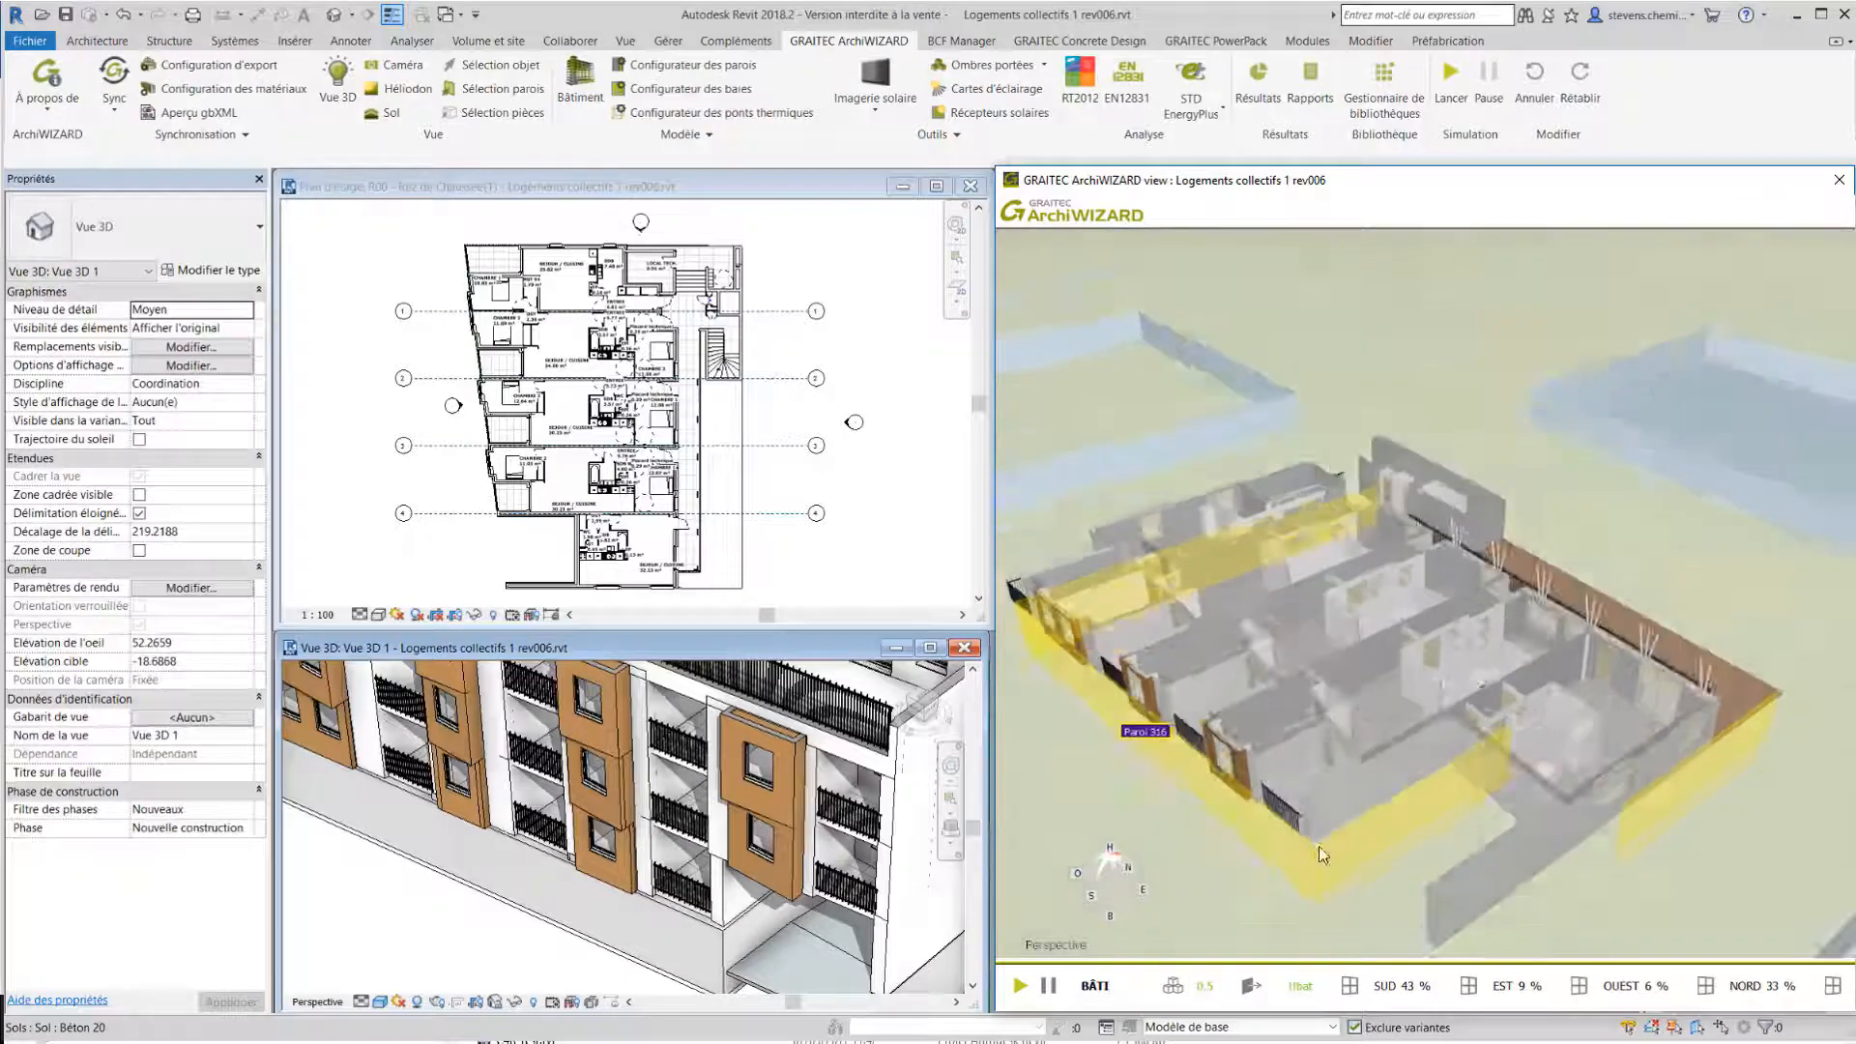
pyautogui.scroll(3, 1277, 851)
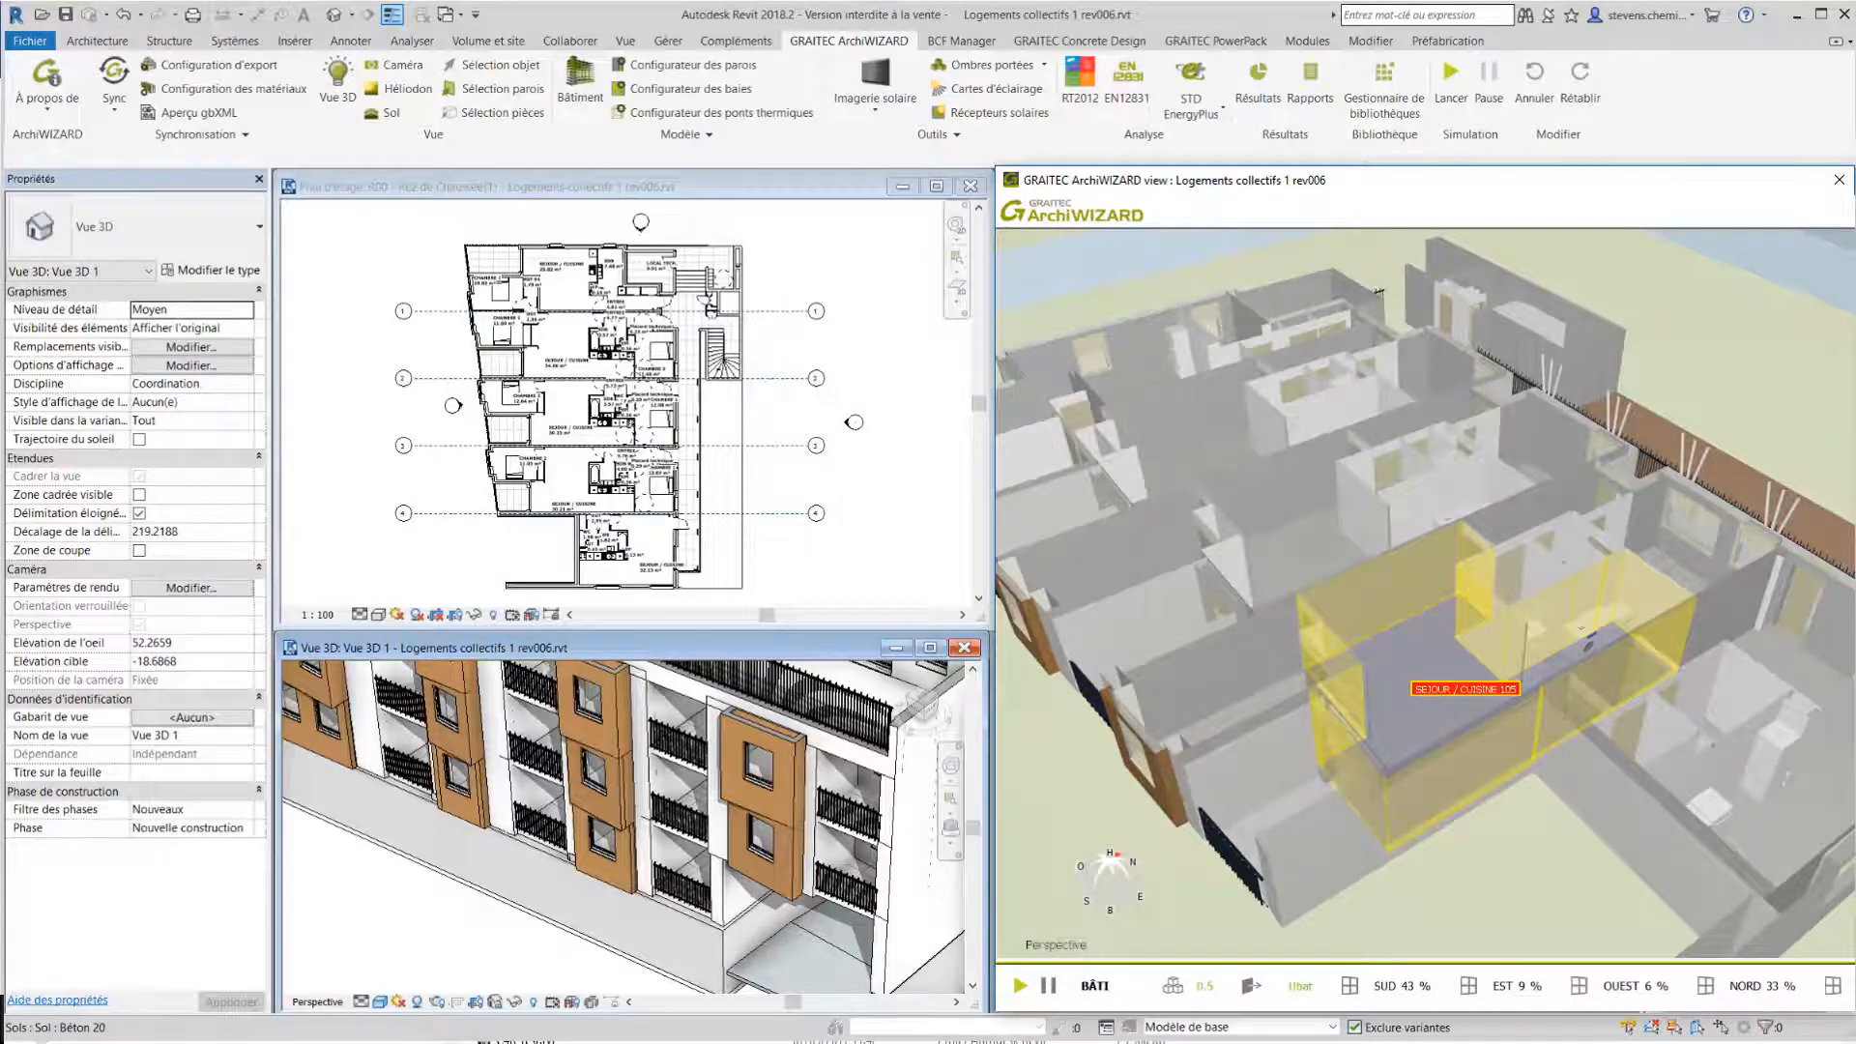
# Select the SEJOUR / CUISINE rooms 105, 99 and 87 one after another in the sectioned model
pyautogui.click(1422, 694)
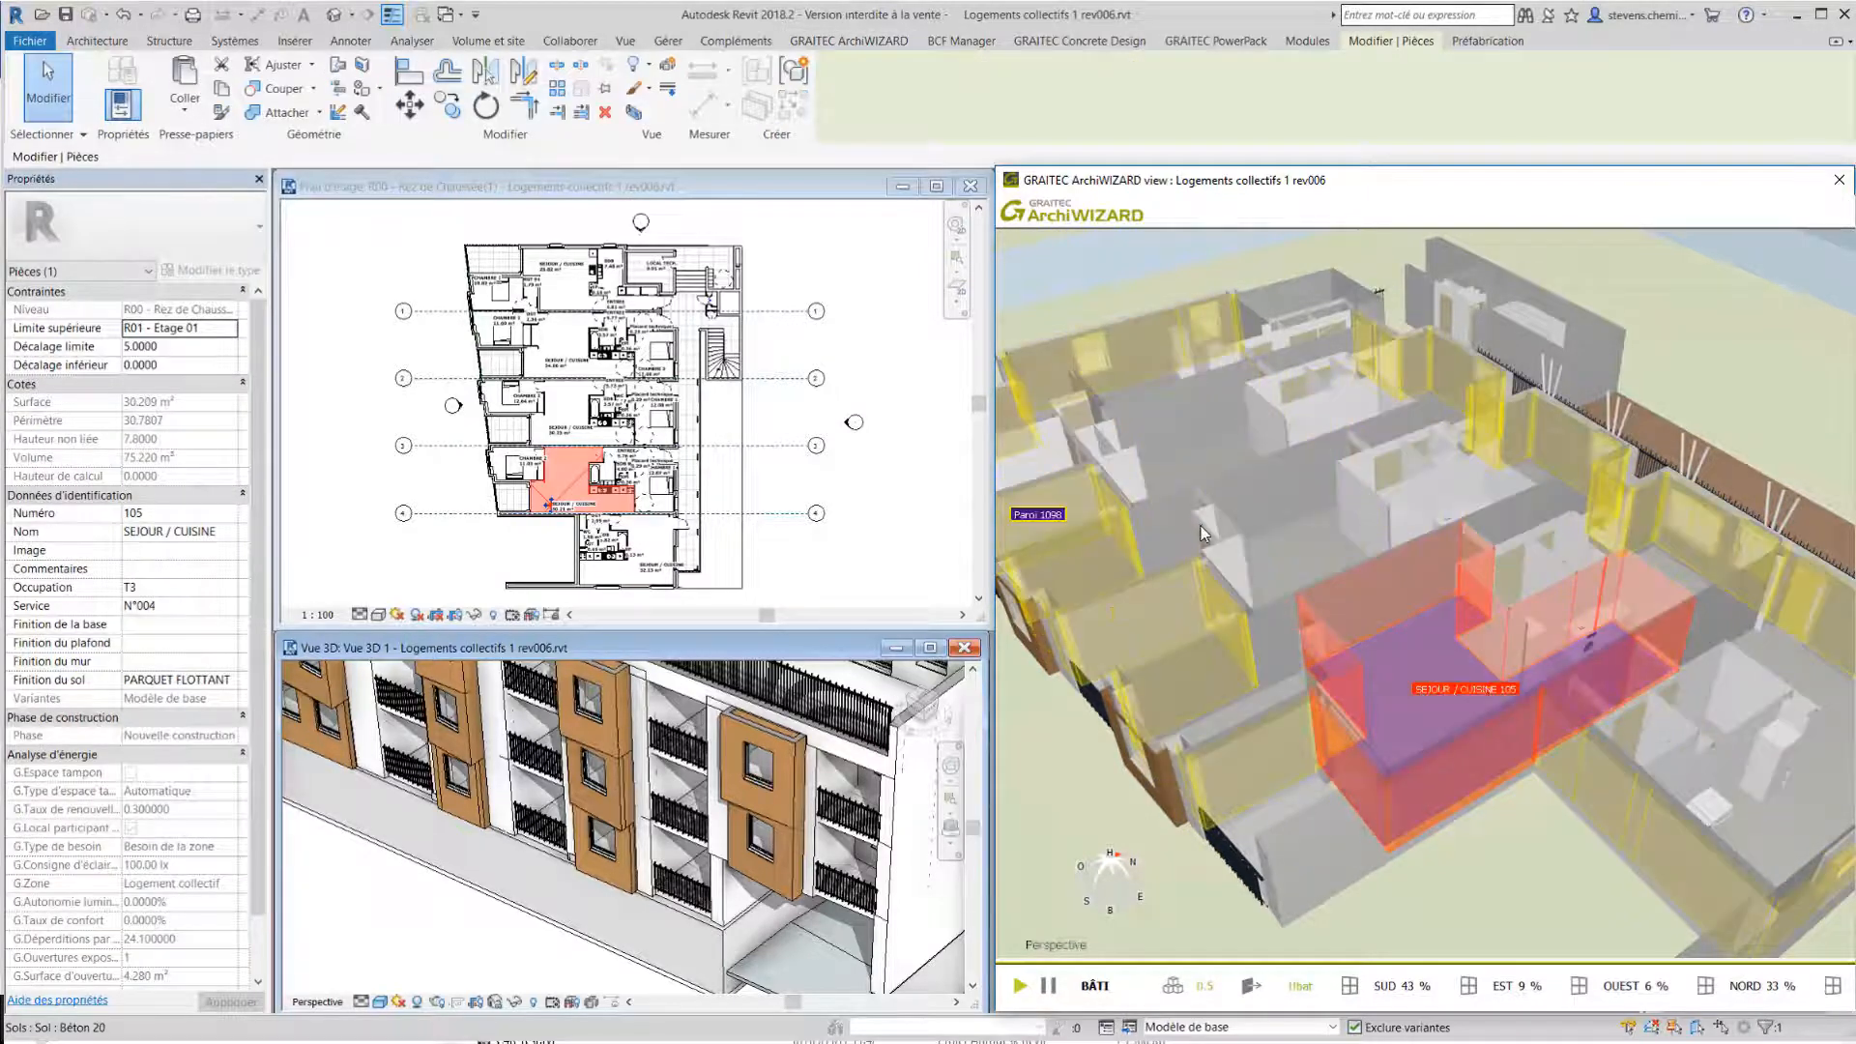
pyautogui.click(1264, 540)
pyautogui.click(1204, 439)
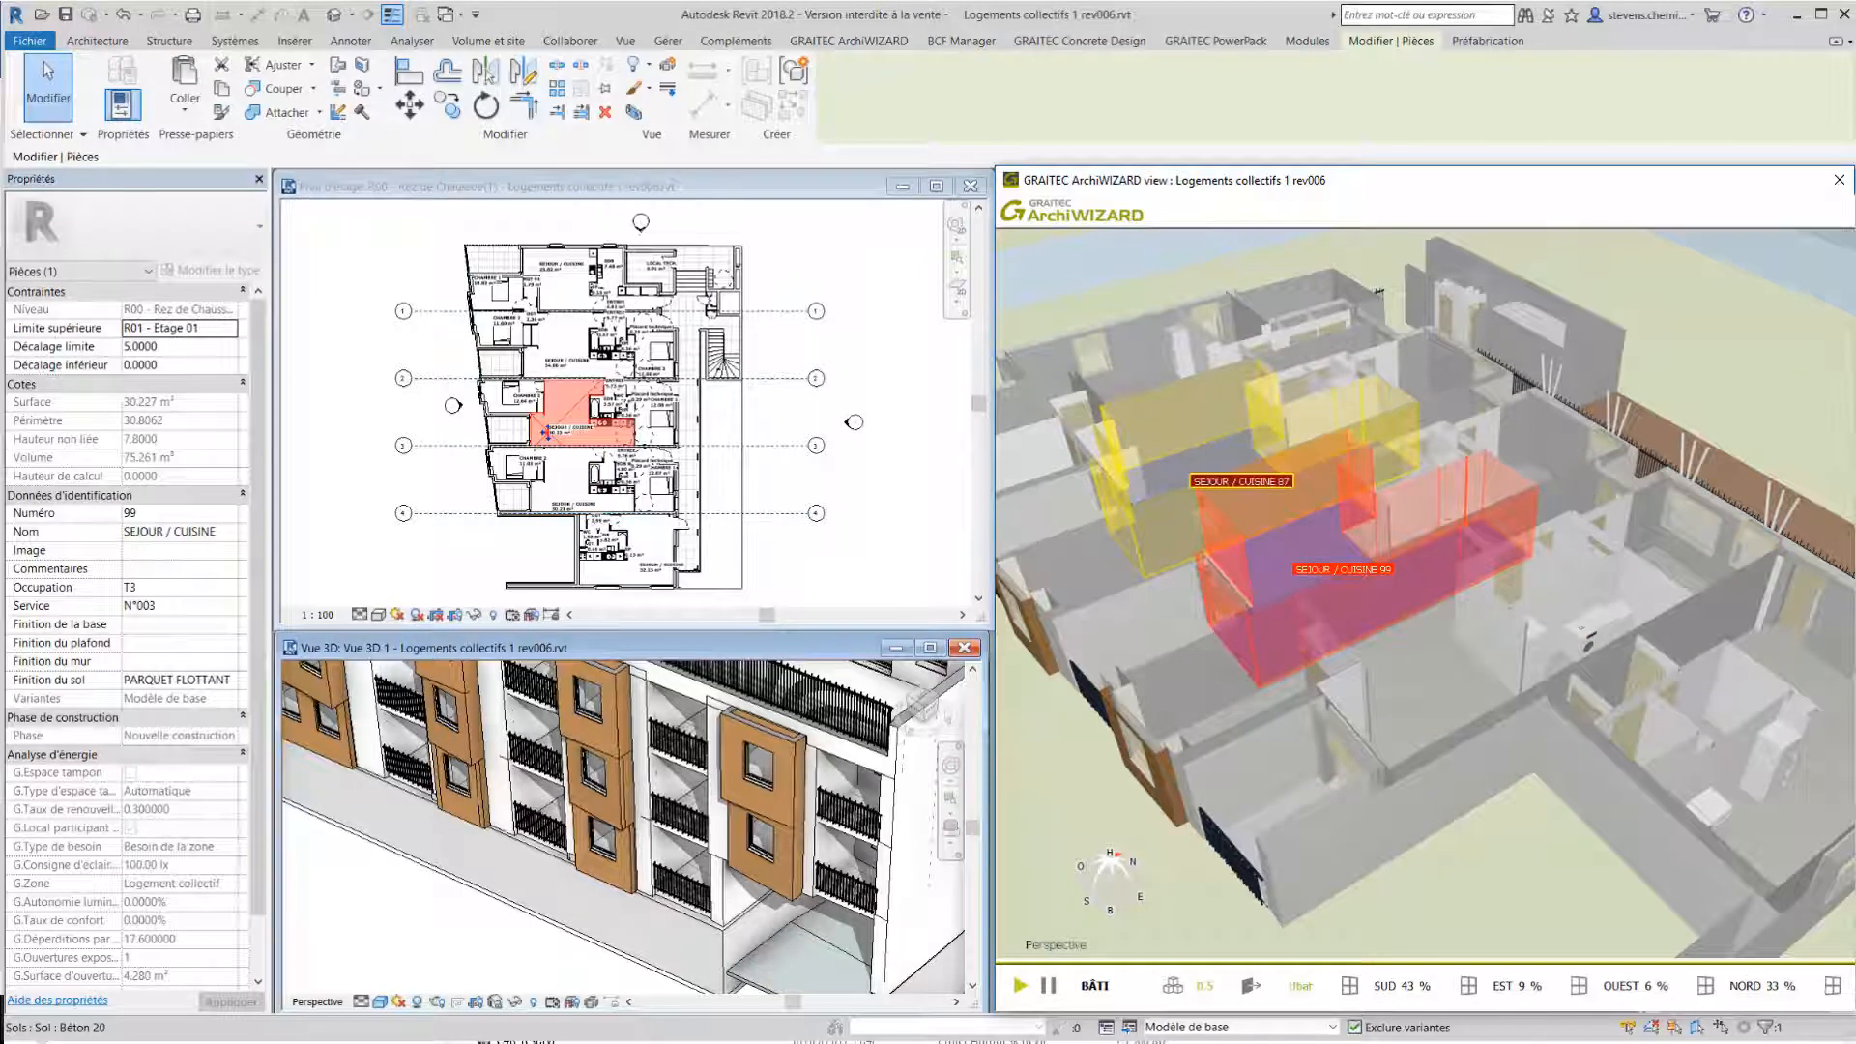
# Select the bedrooms CHAMBRE 2 266 and CHAMBRE 2 267, clear the selection, and reselect CHAMBRE 2 267
pyautogui.click(1146, 616)
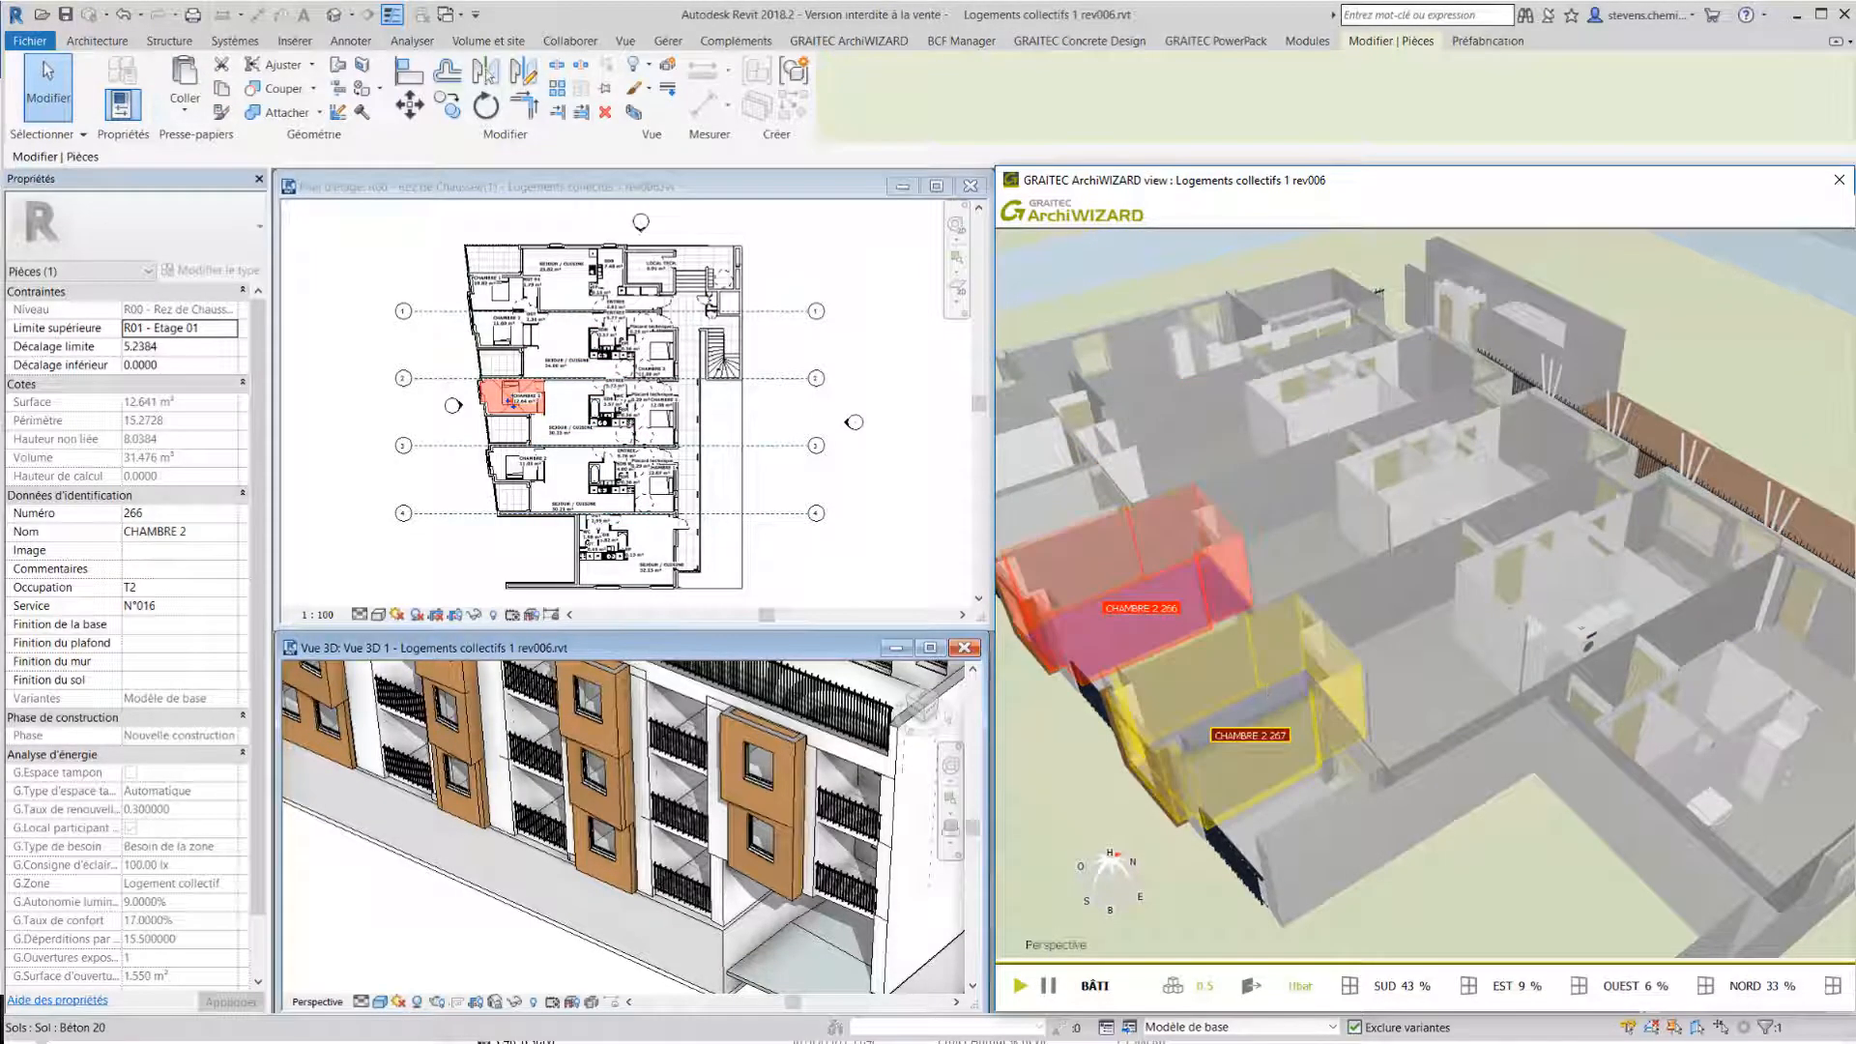
pyautogui.click(1209, 696)
pyautogui.click(1726, 737)
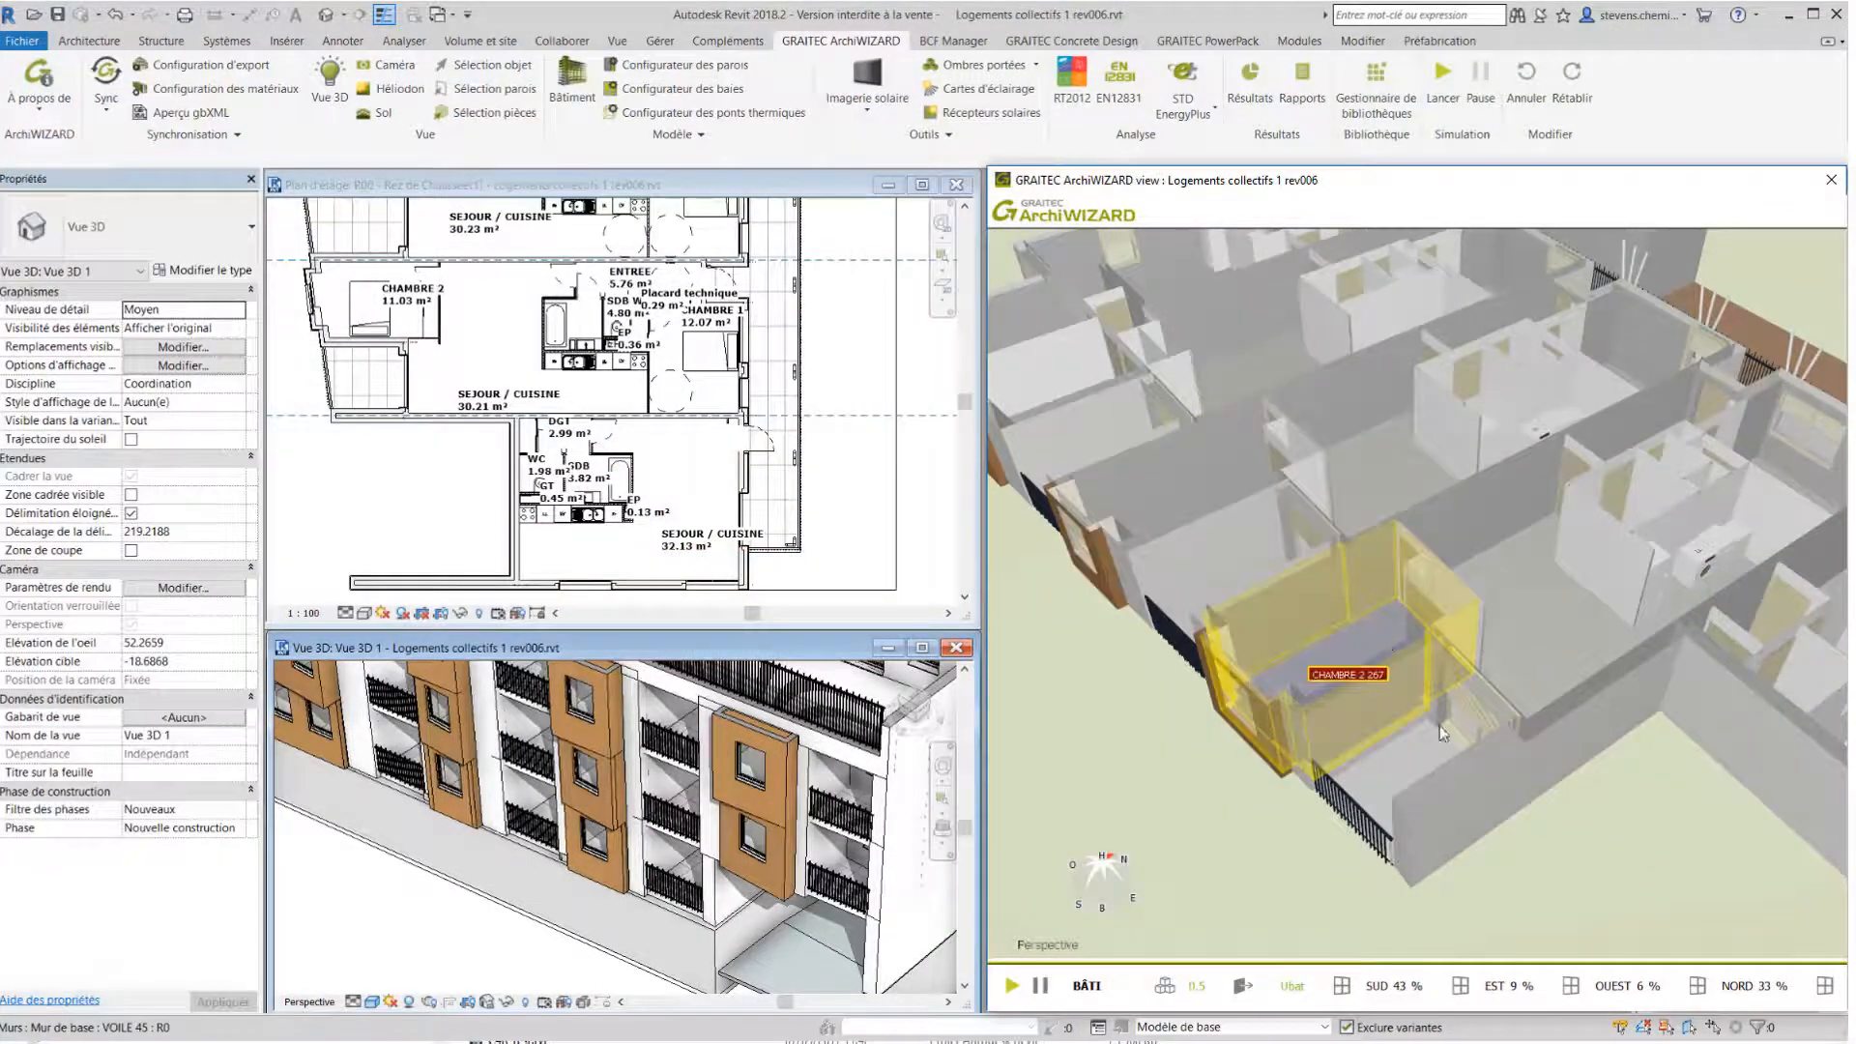
pyautogui.click(1349, 594)
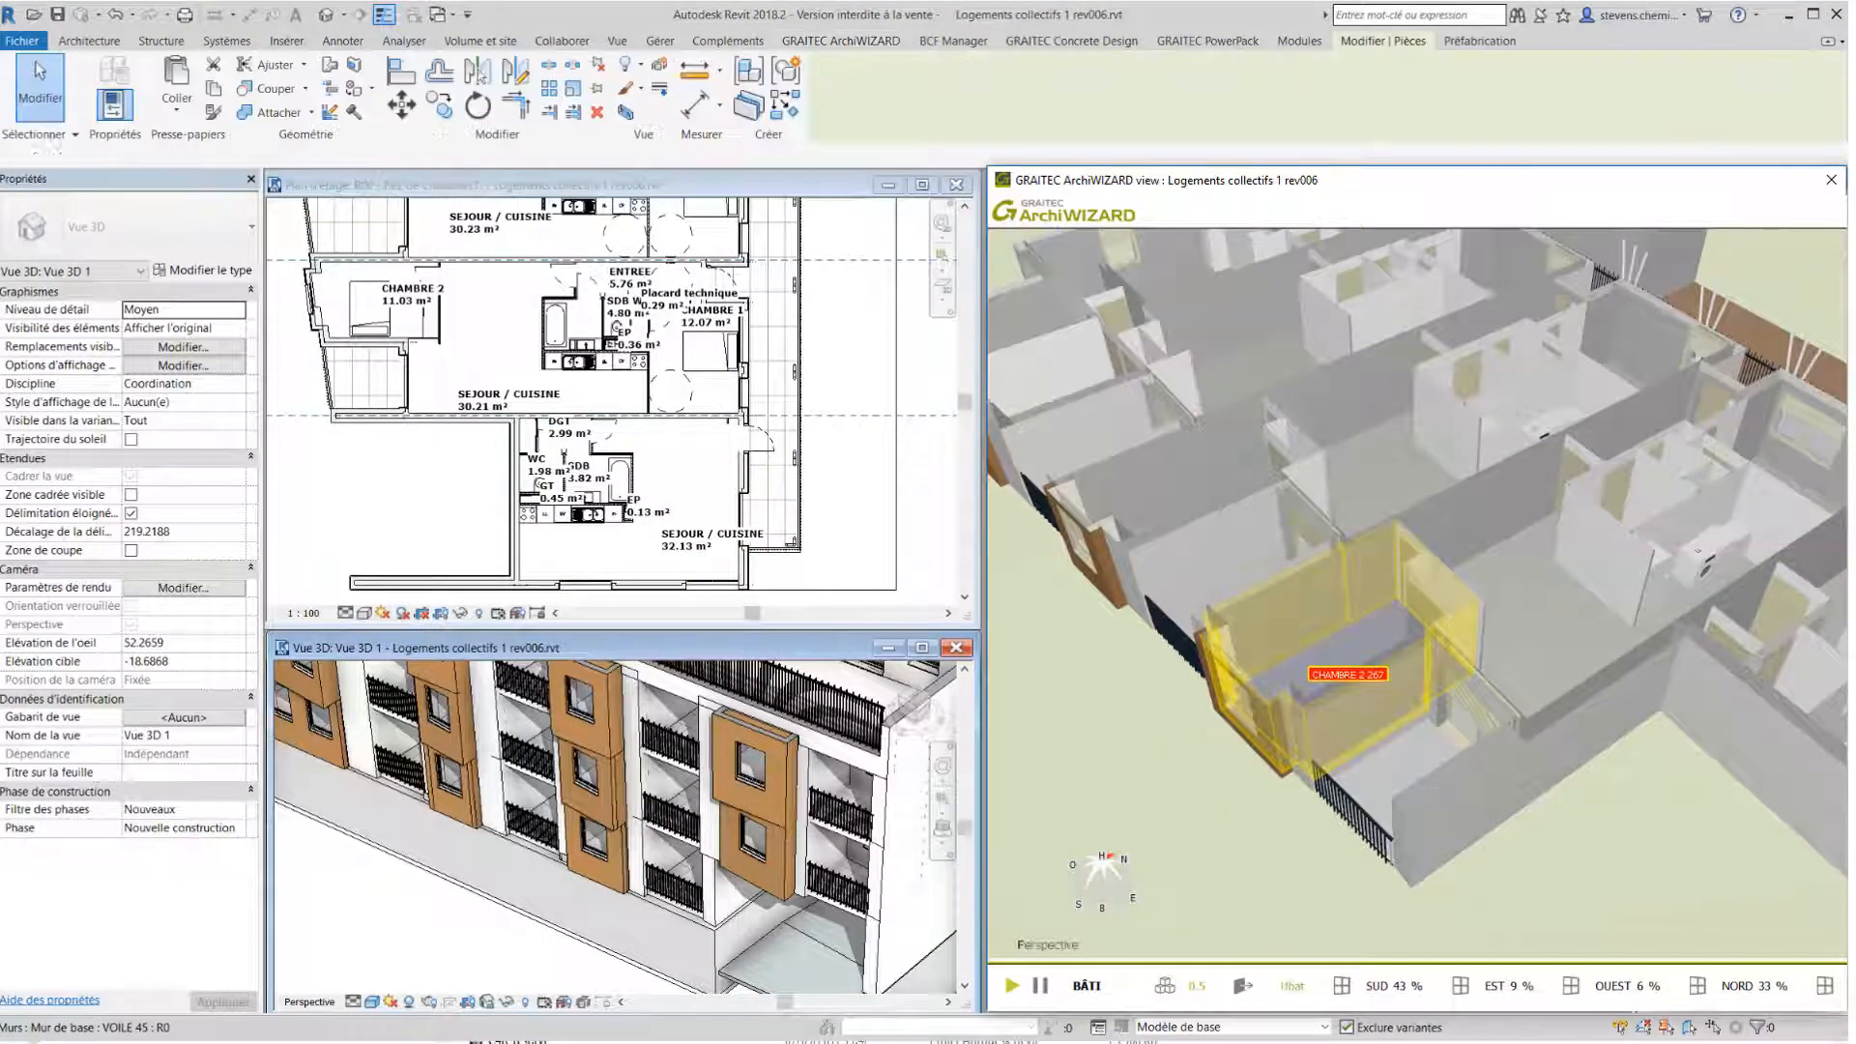
# Open the building configurator from bedroom CHAMBRE 2 267 and examine the rooms around SEJOUR / CUISINE 142 on the Etage 3 plan
pyautogui.doubleClick(1338, 680)
pyautogui.click(1340, 653)
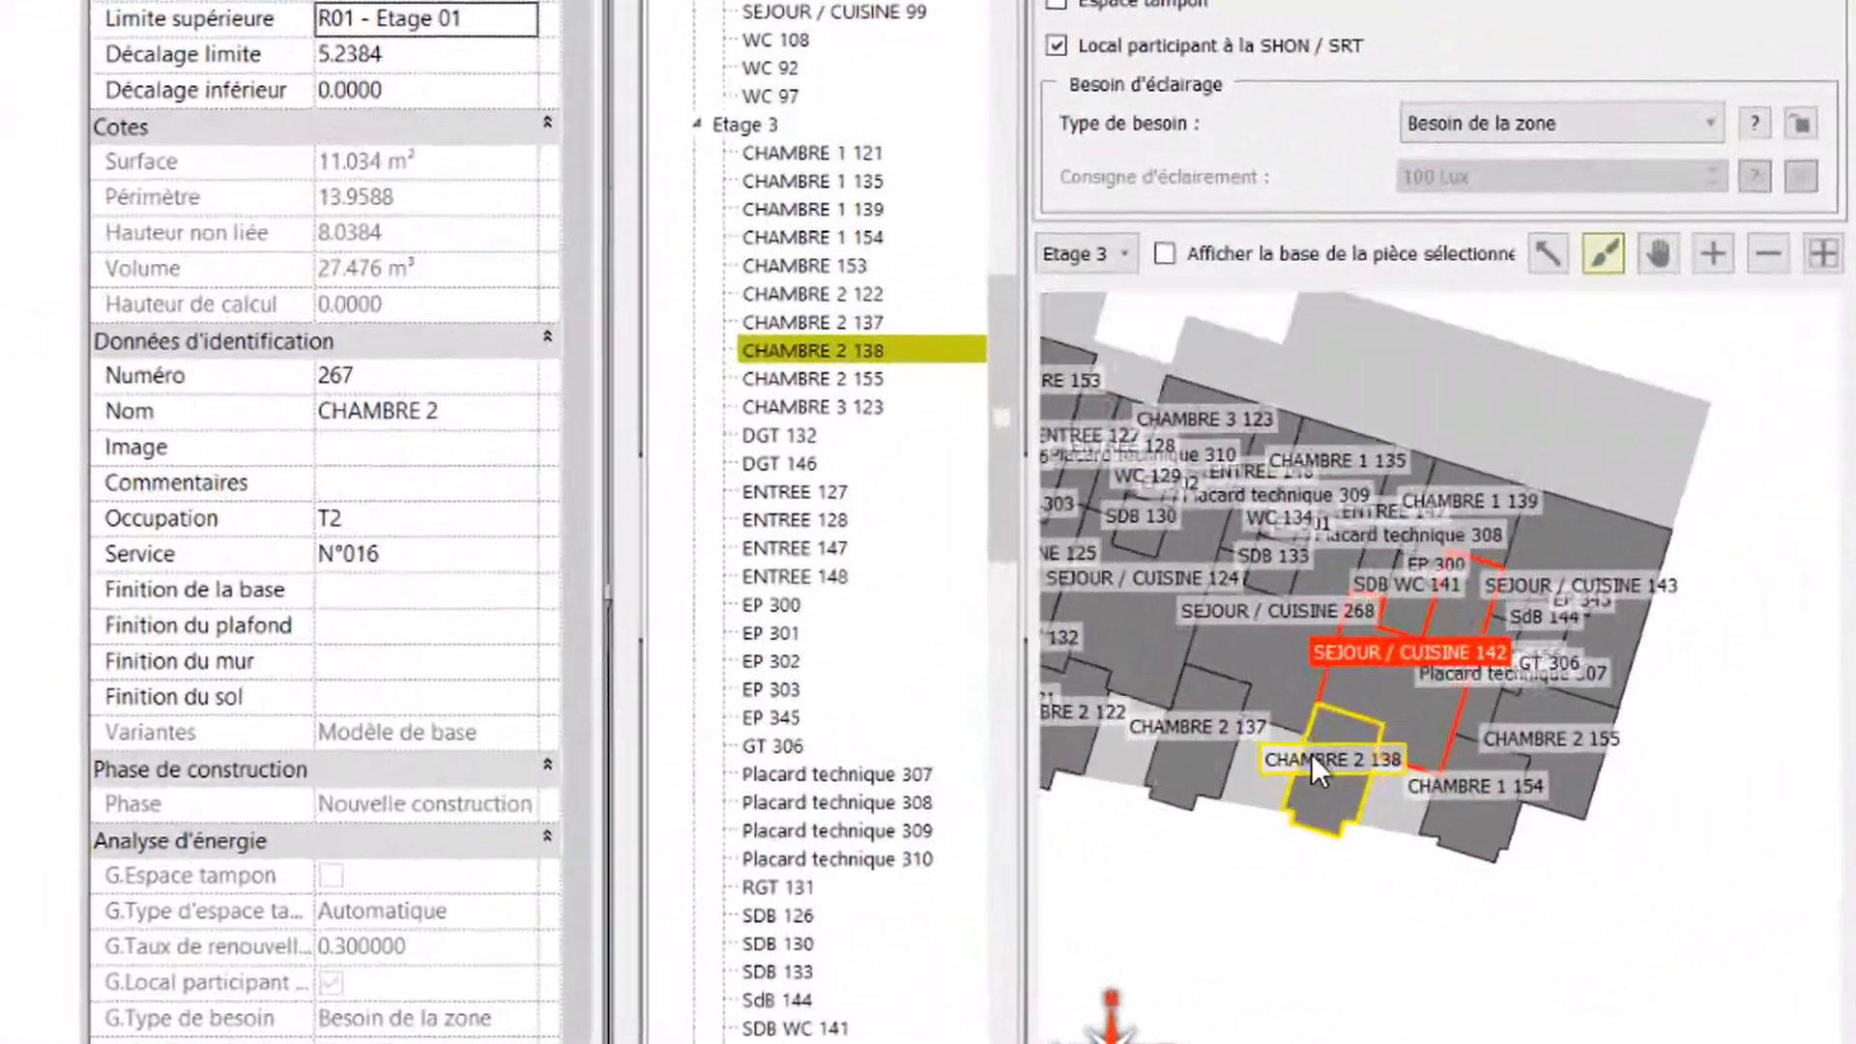
pyautogui.scroll(-1, 1311, 752)
pyautogui.moveTo(1351, 805); pyautogui.dragTo(1542, 881, button='middle')
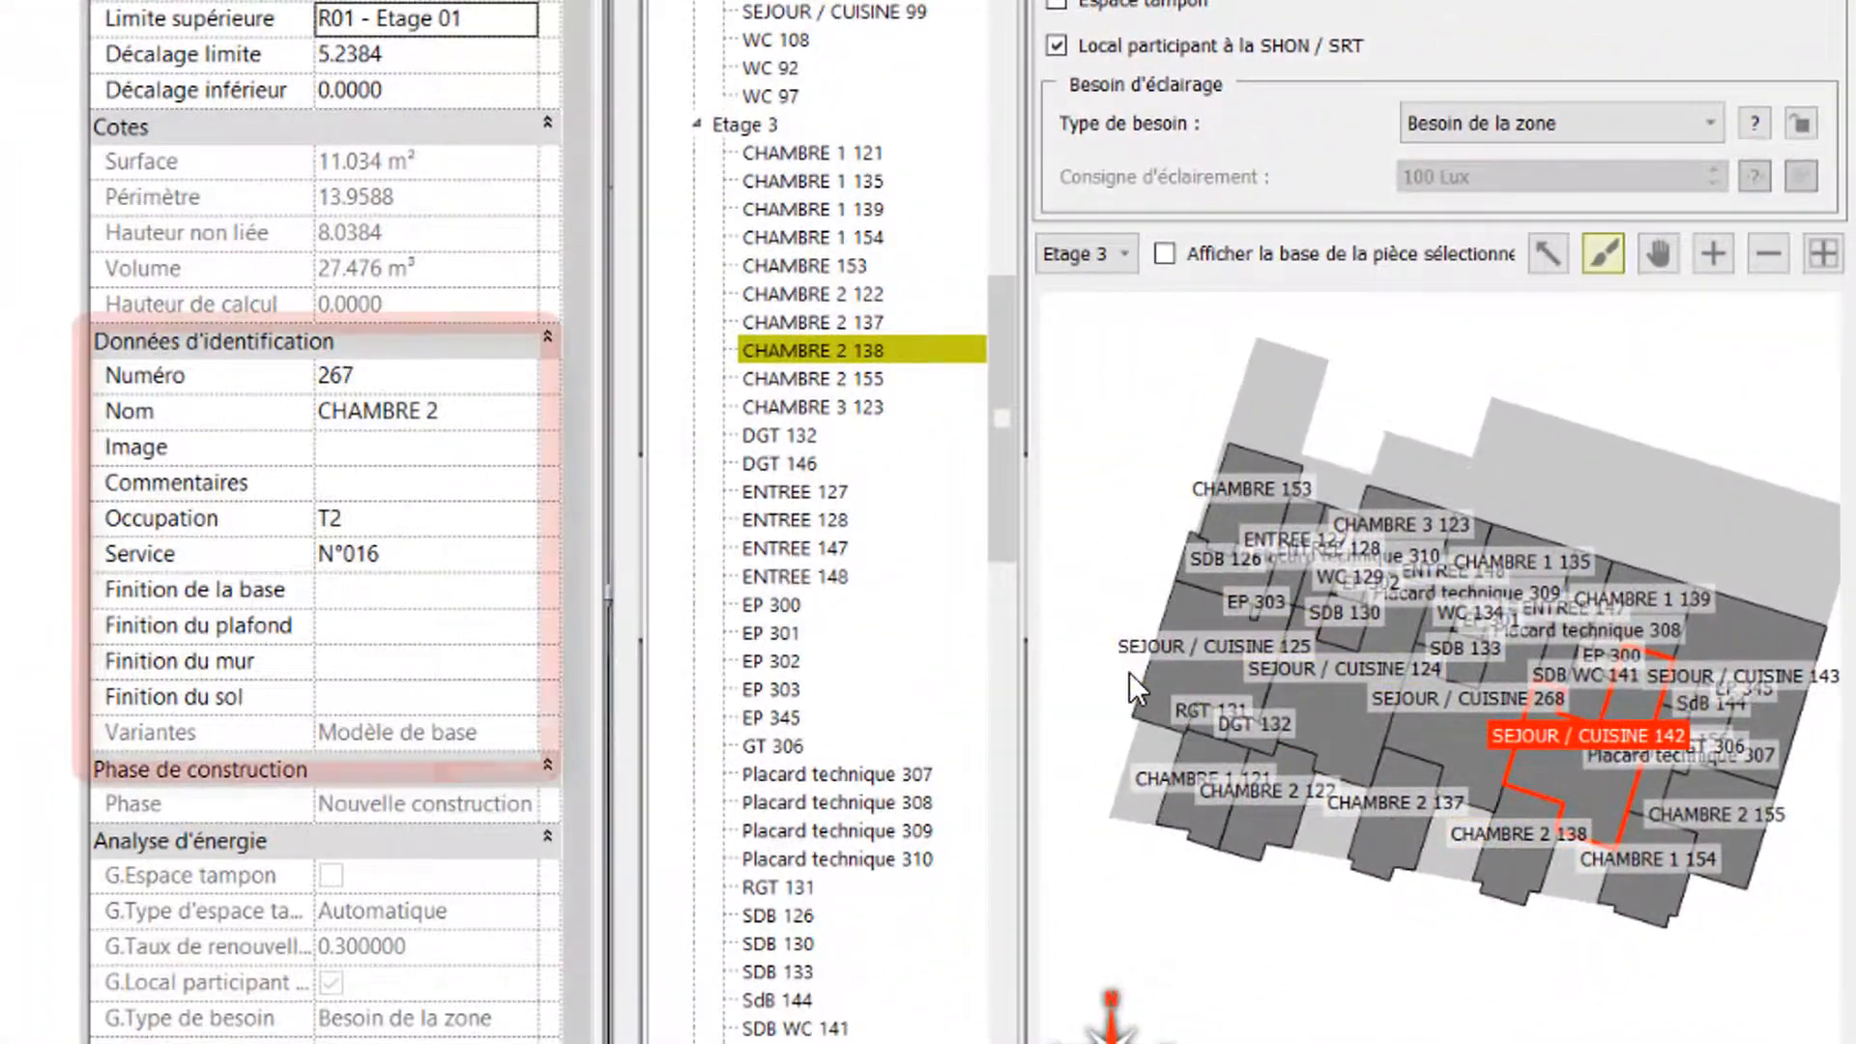
pyautogui.scroll(1, 1145, 671)
pyautogui.scroll(1, 1145, 671)
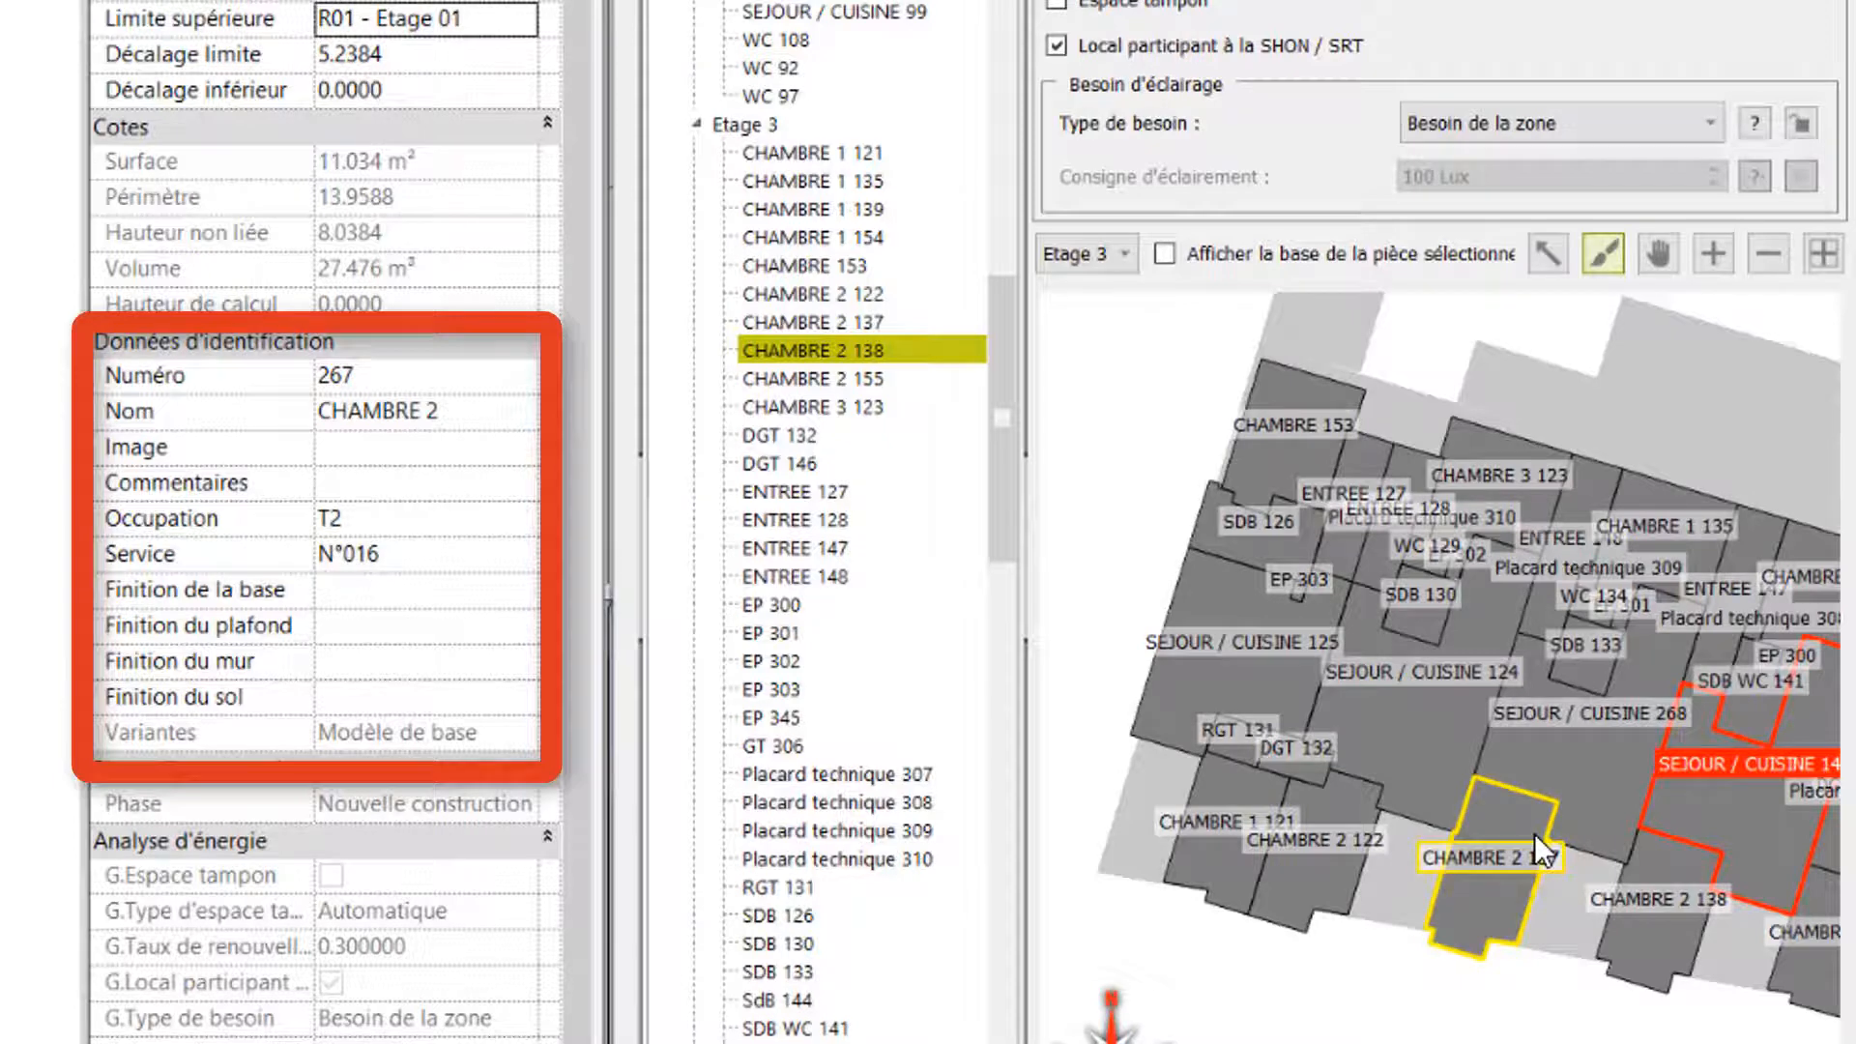
pyautogui.moveTo(1702, 815); pyautogui.dragTo(1354, 739, button='middle')
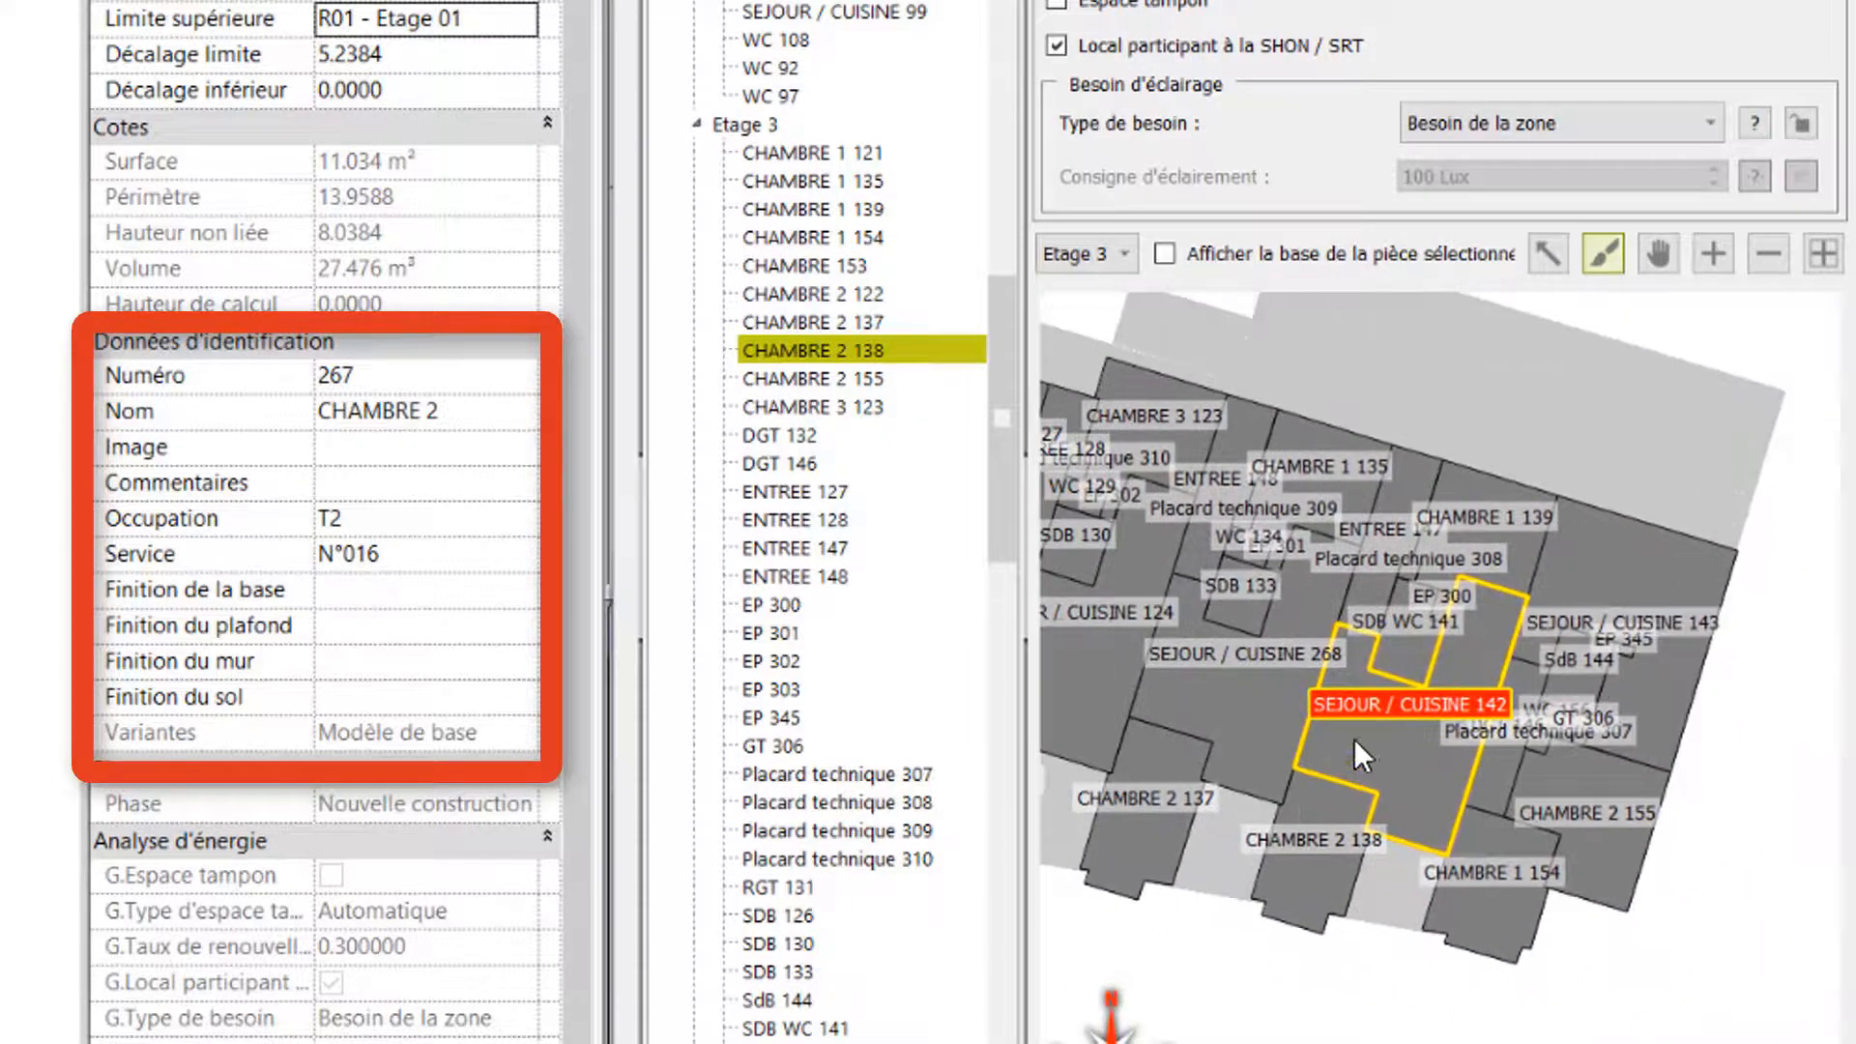
pyautogui.scroll(2, 1416, 746)
pyautogui.moveTo(1488, 770); pyautogui.dragTo(1457, 694, button='middle')
# Select CHAMBRE 1 154, CHAMBRE 2 155 and SEJOUR / CUISINE 142 one after another on the Etage 3 plan
pyautogui.click(1514, 966)
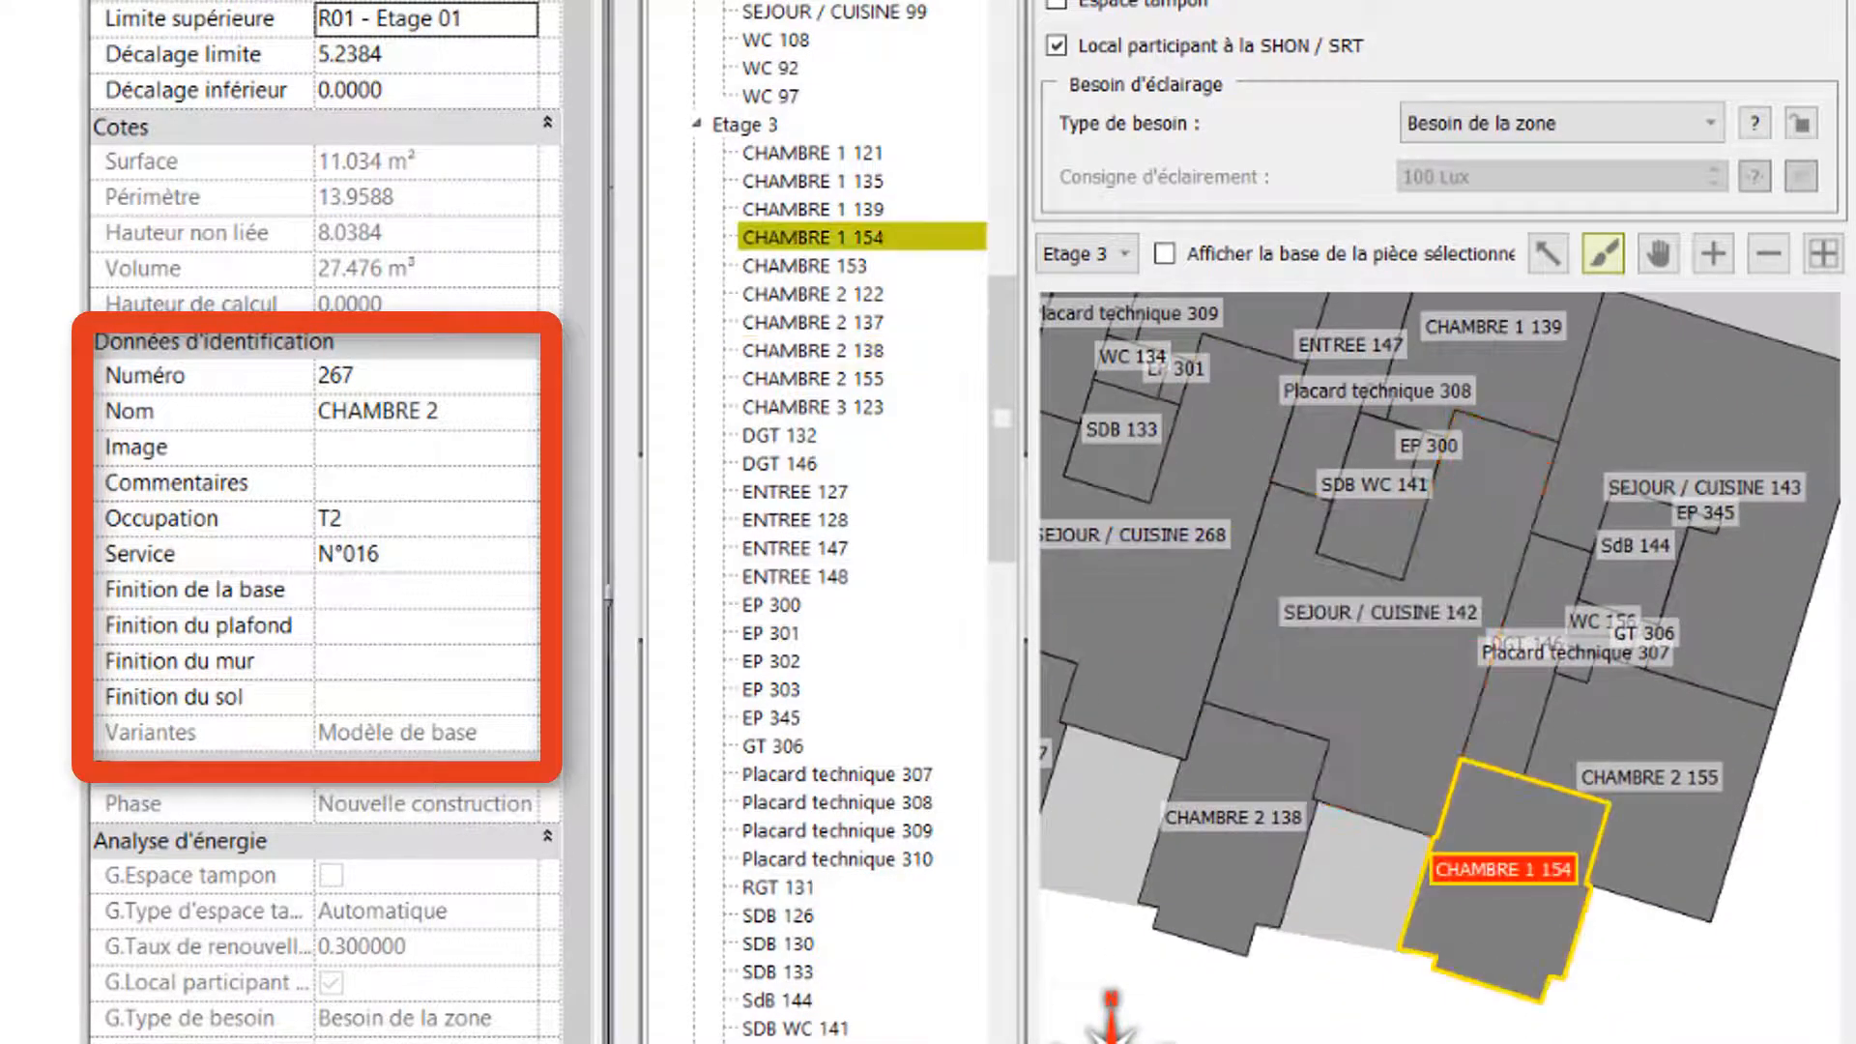
pyautogui.click(1657, 861)
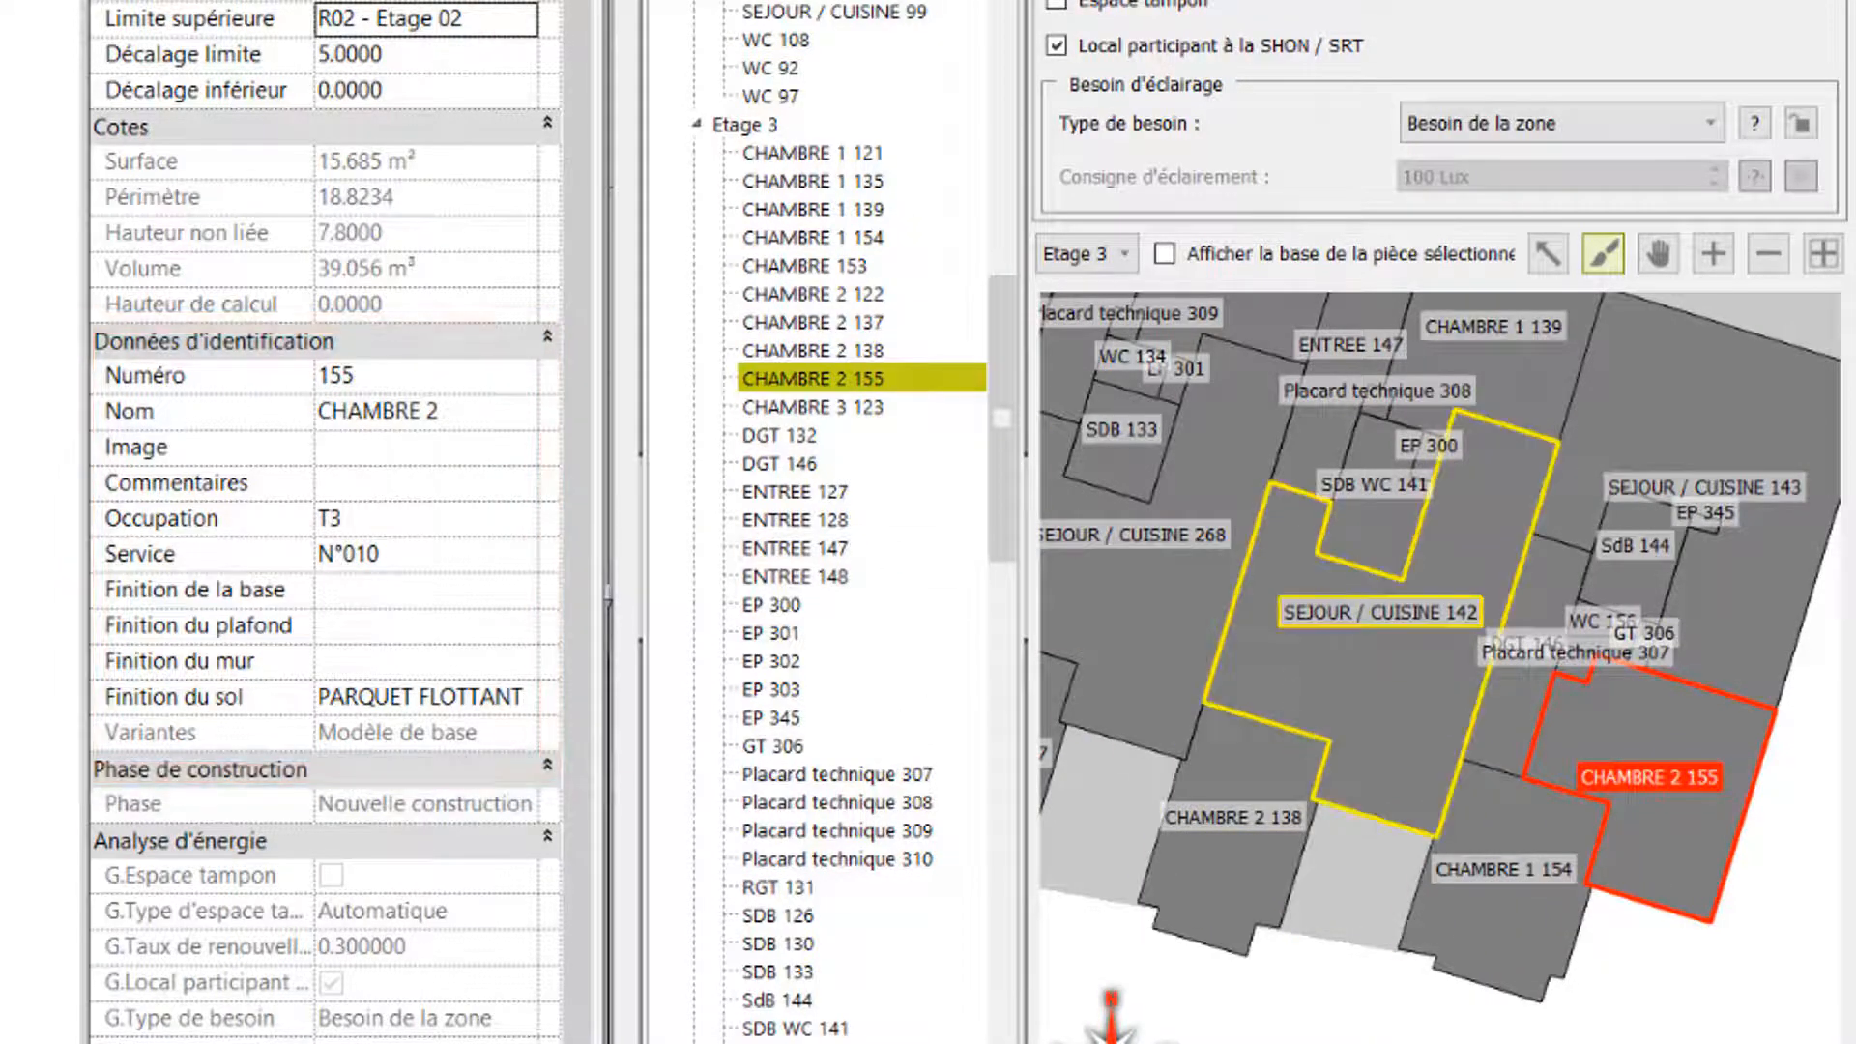
pyautogui.click(1353, 667)
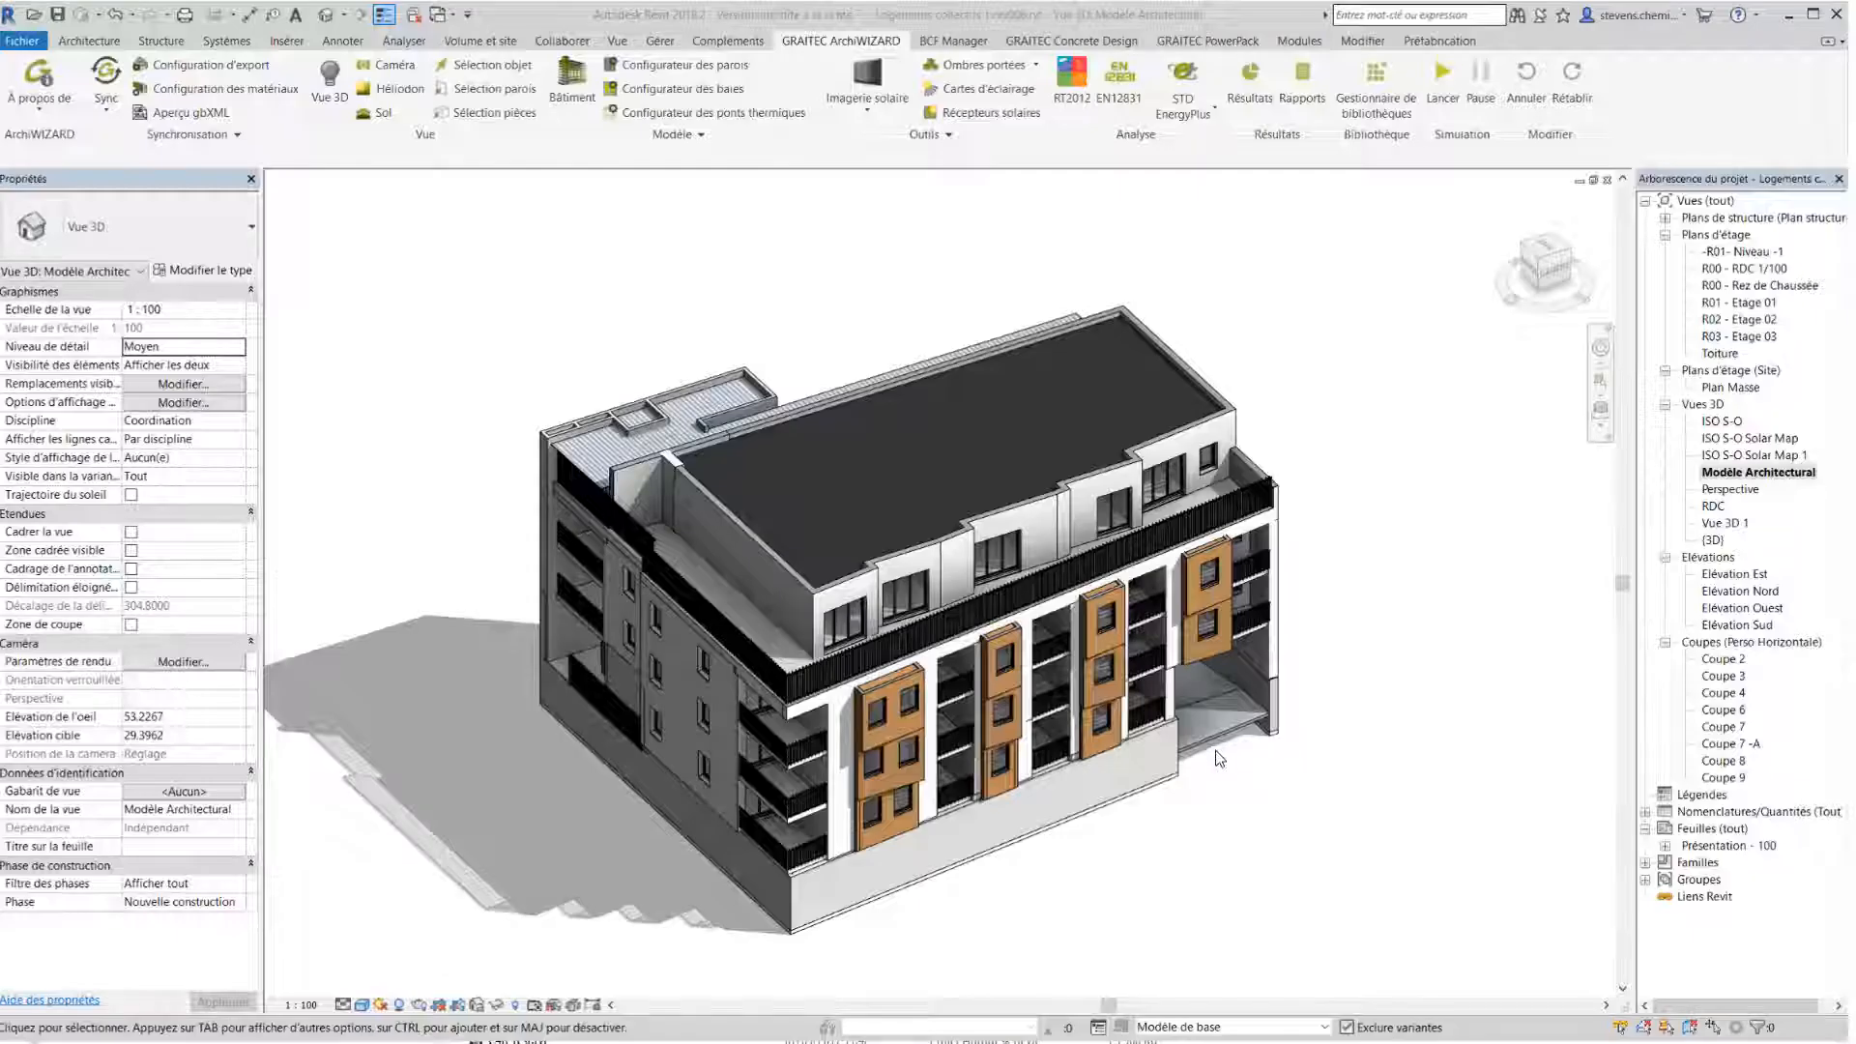
# Open the layer structure of the Mur ITE - VOILE18 + ITE14 + Bardage wall type from a top-floor facade wall
pyautogui.keyDown('shift'); pyautogui.moveTo(1123, 754); pyautogui.dragTo(901, 791, button='middle'); pyautogui.keyUp('shift')
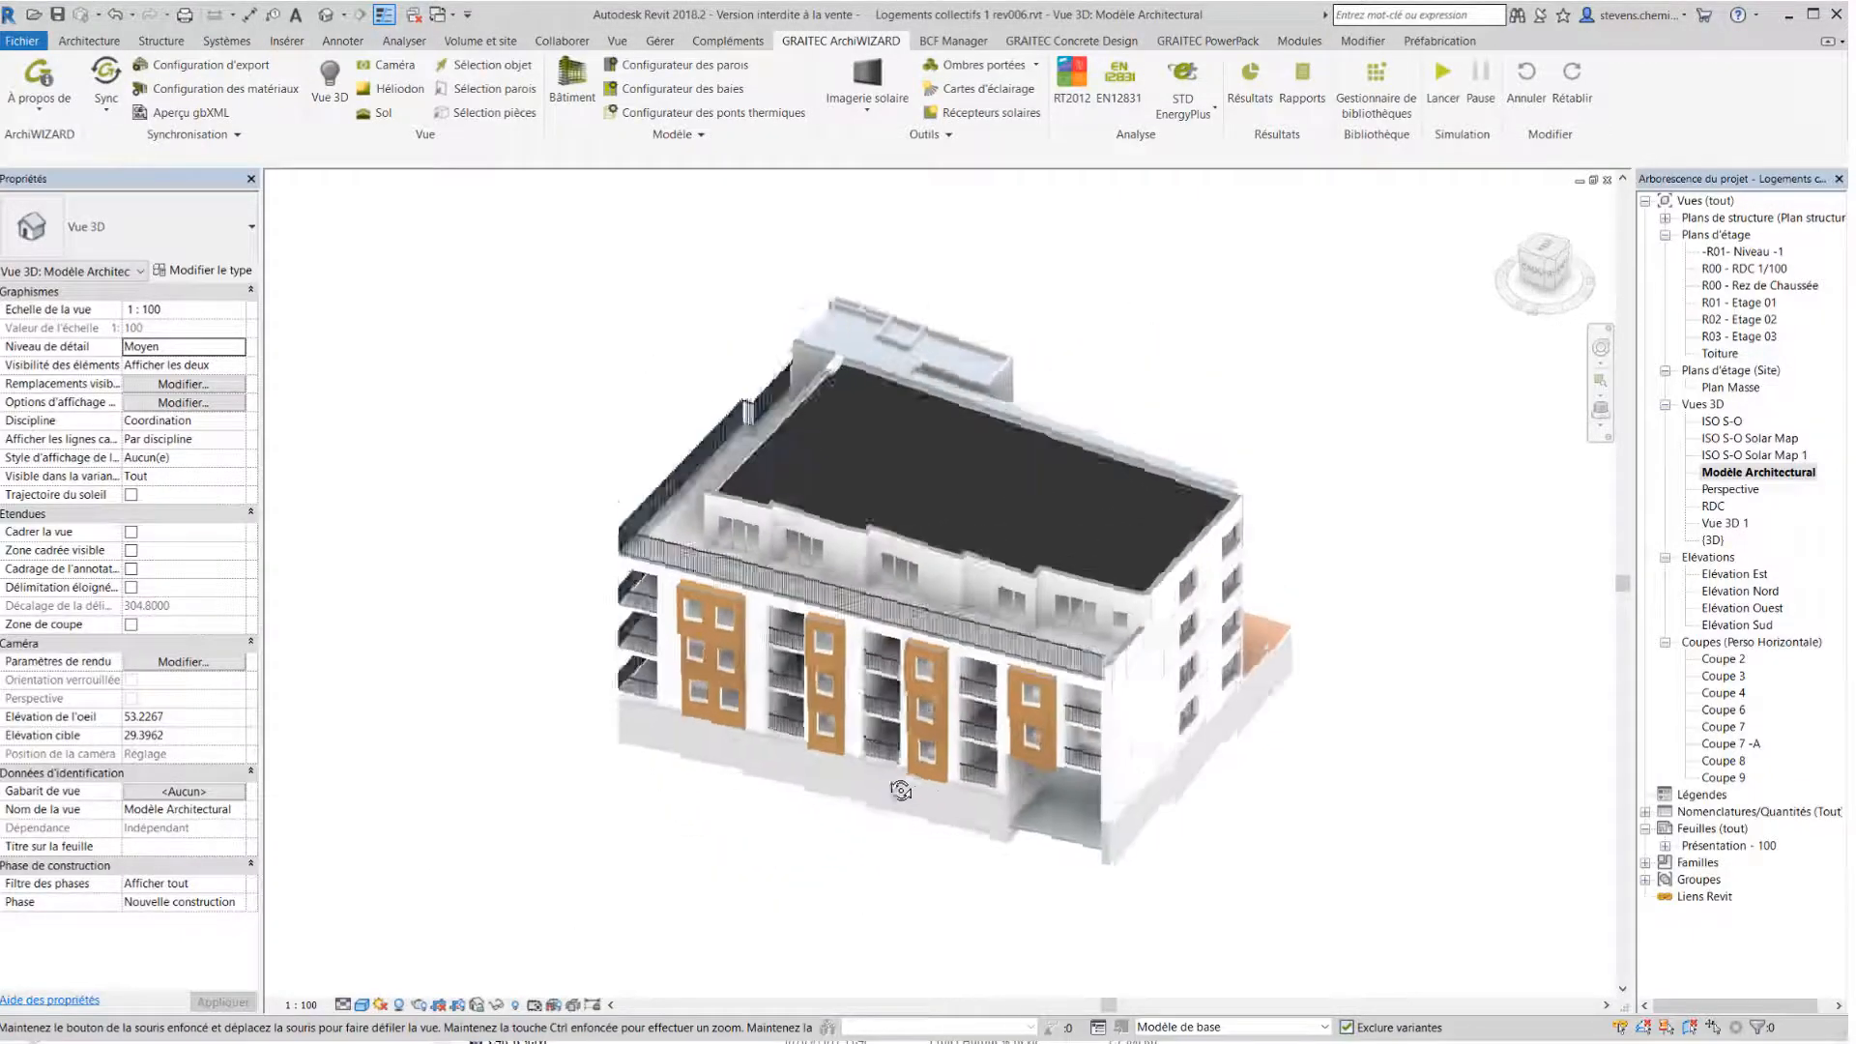
pyautogui.scroll(3, 838, 695)
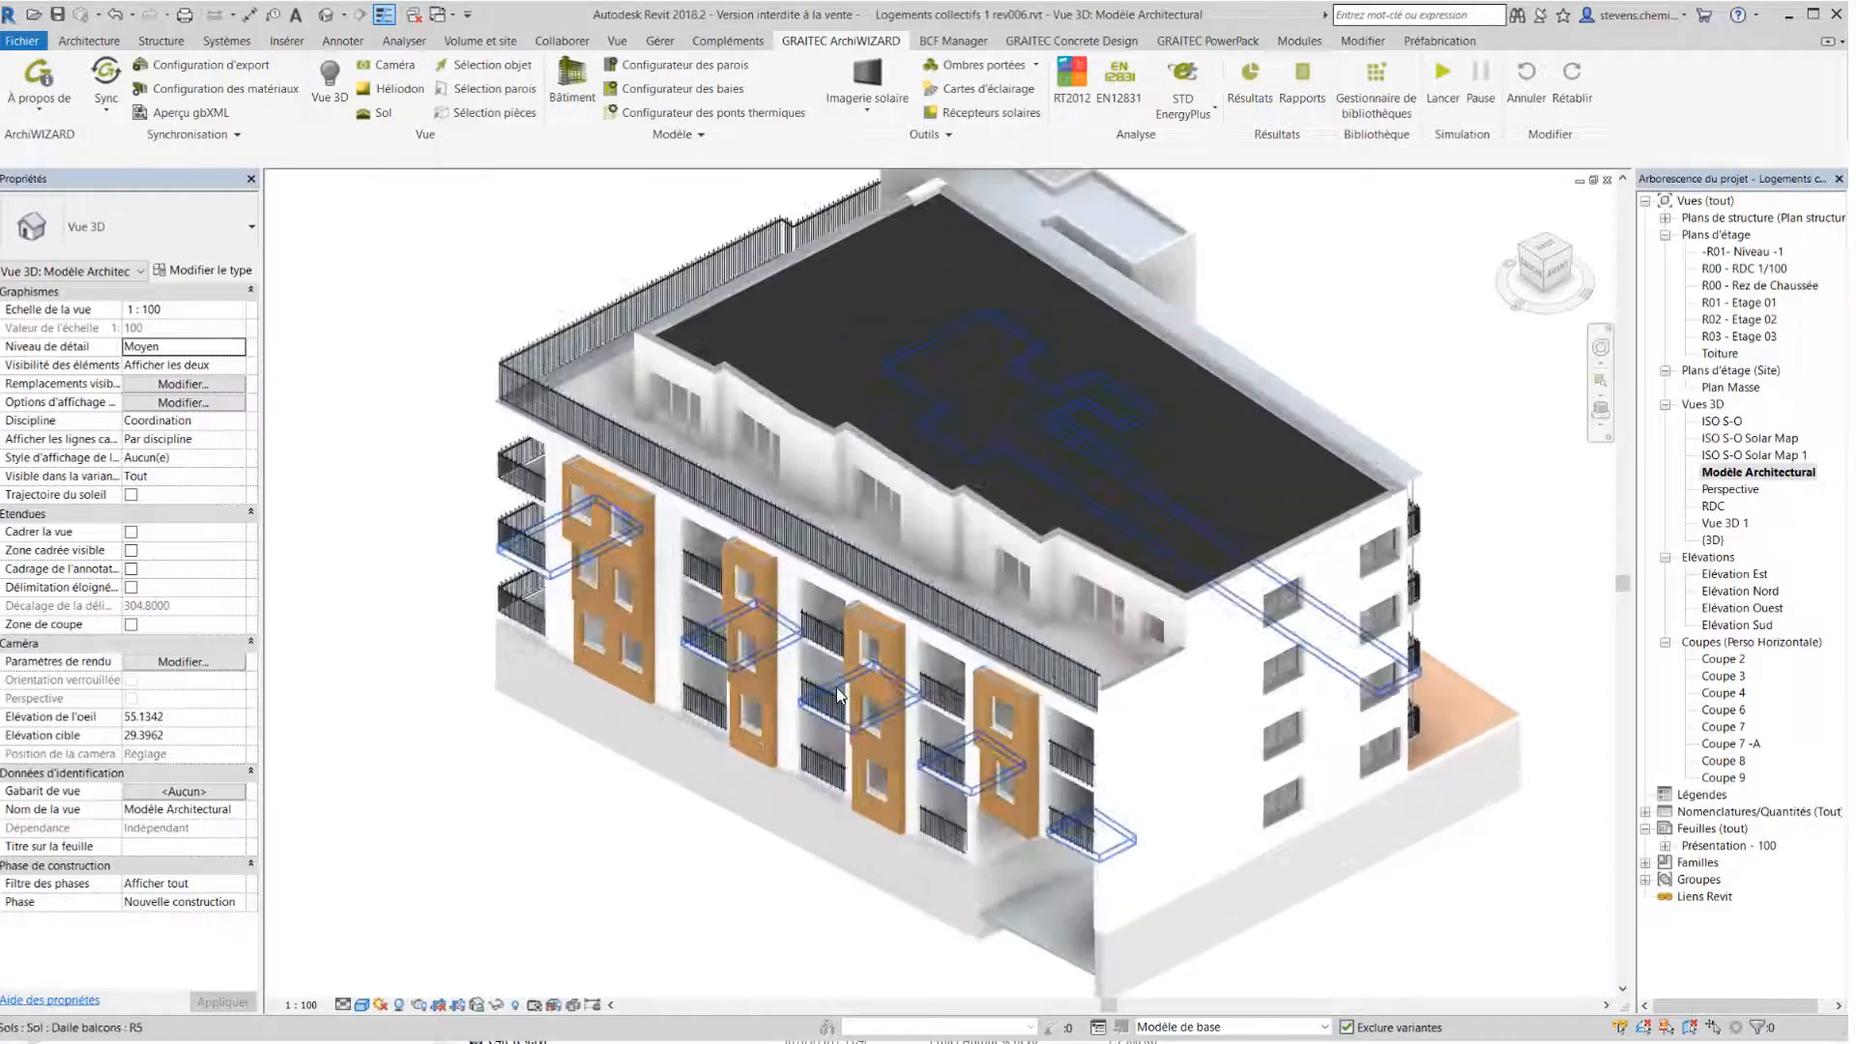
pyautogui.scroll(3, 931, 460)
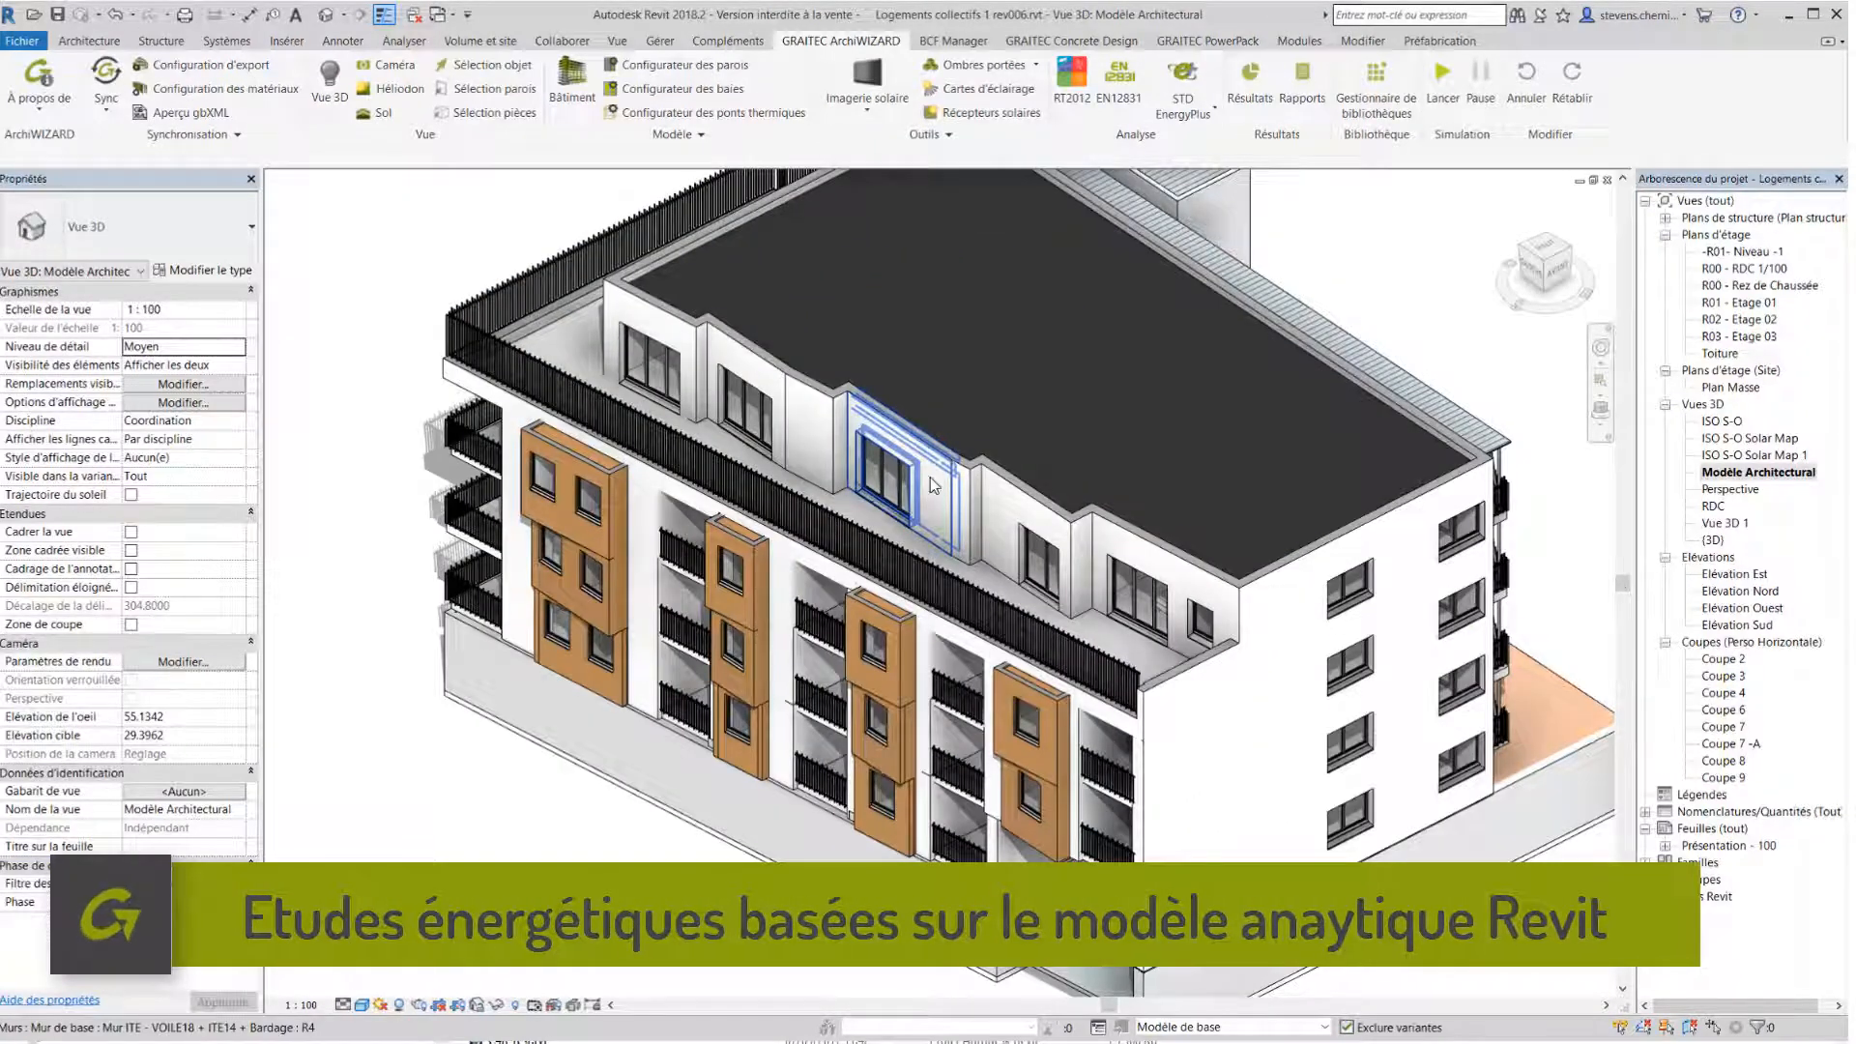
pyautogui.doubleClick(934, 485)
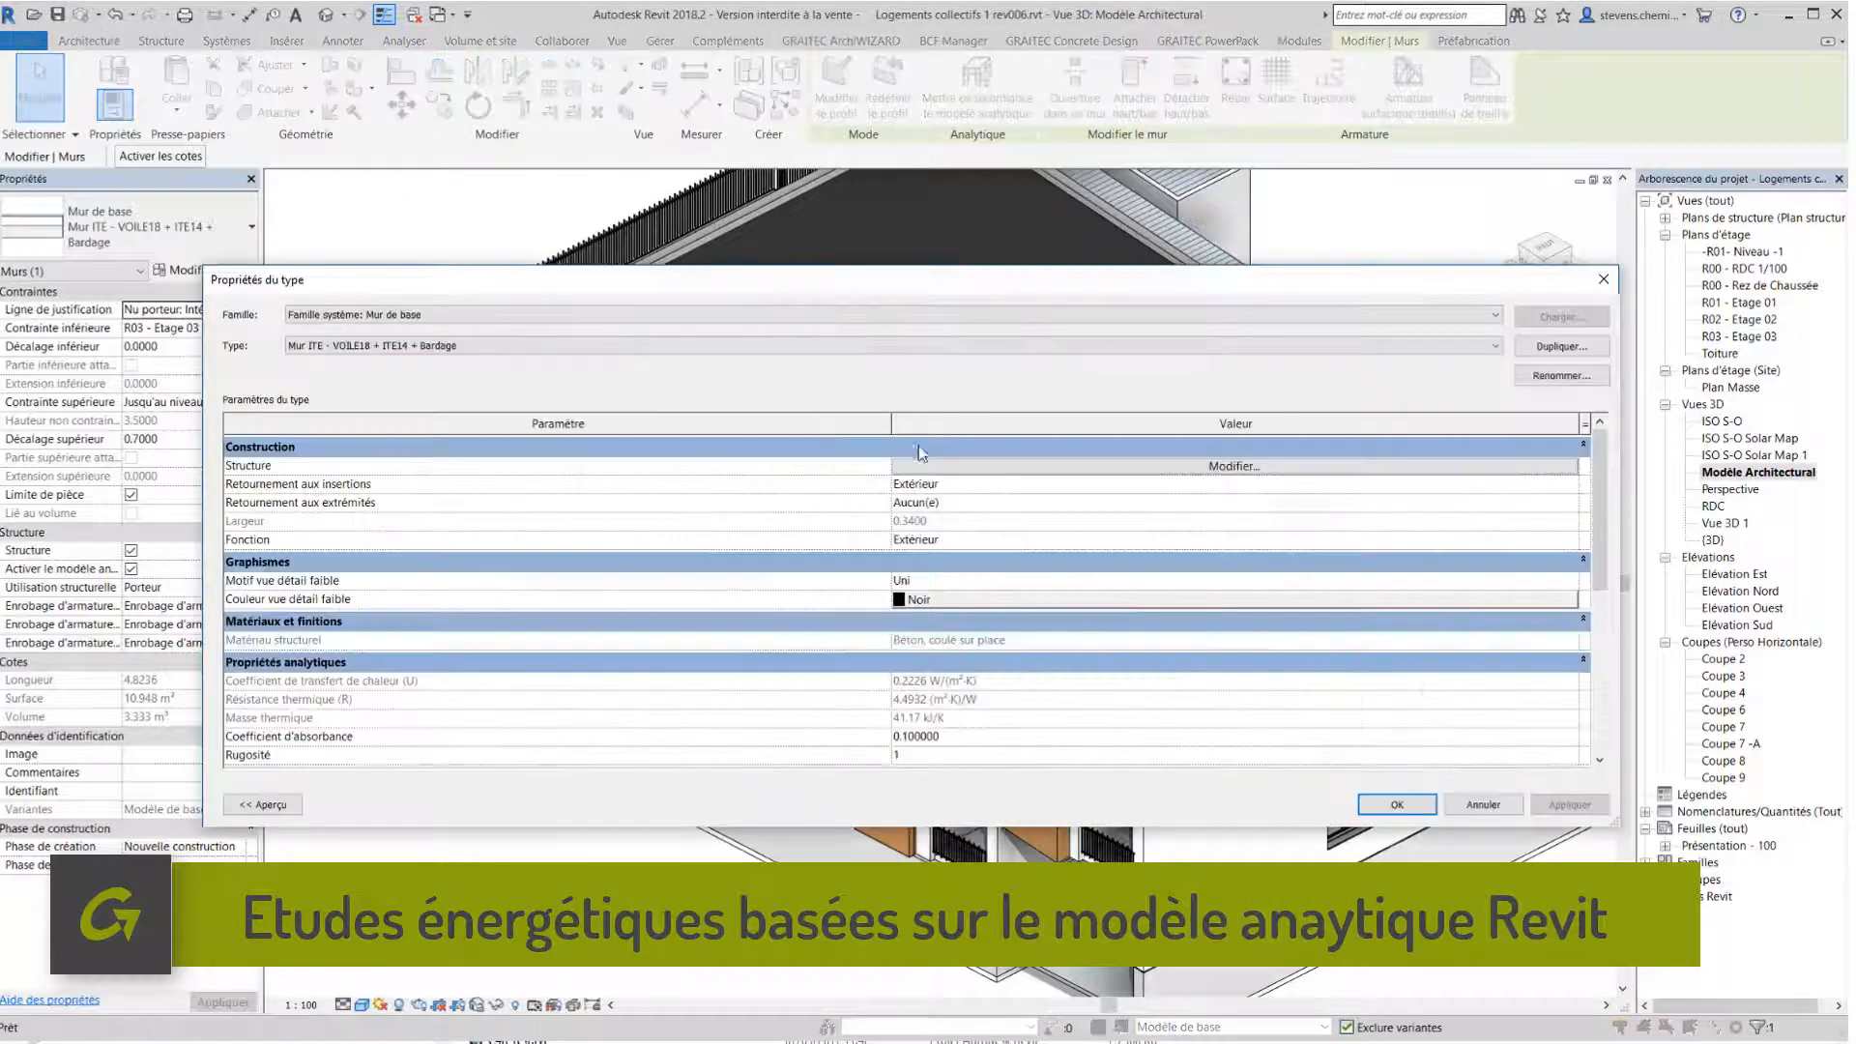
pyautogui.click(918, 466)
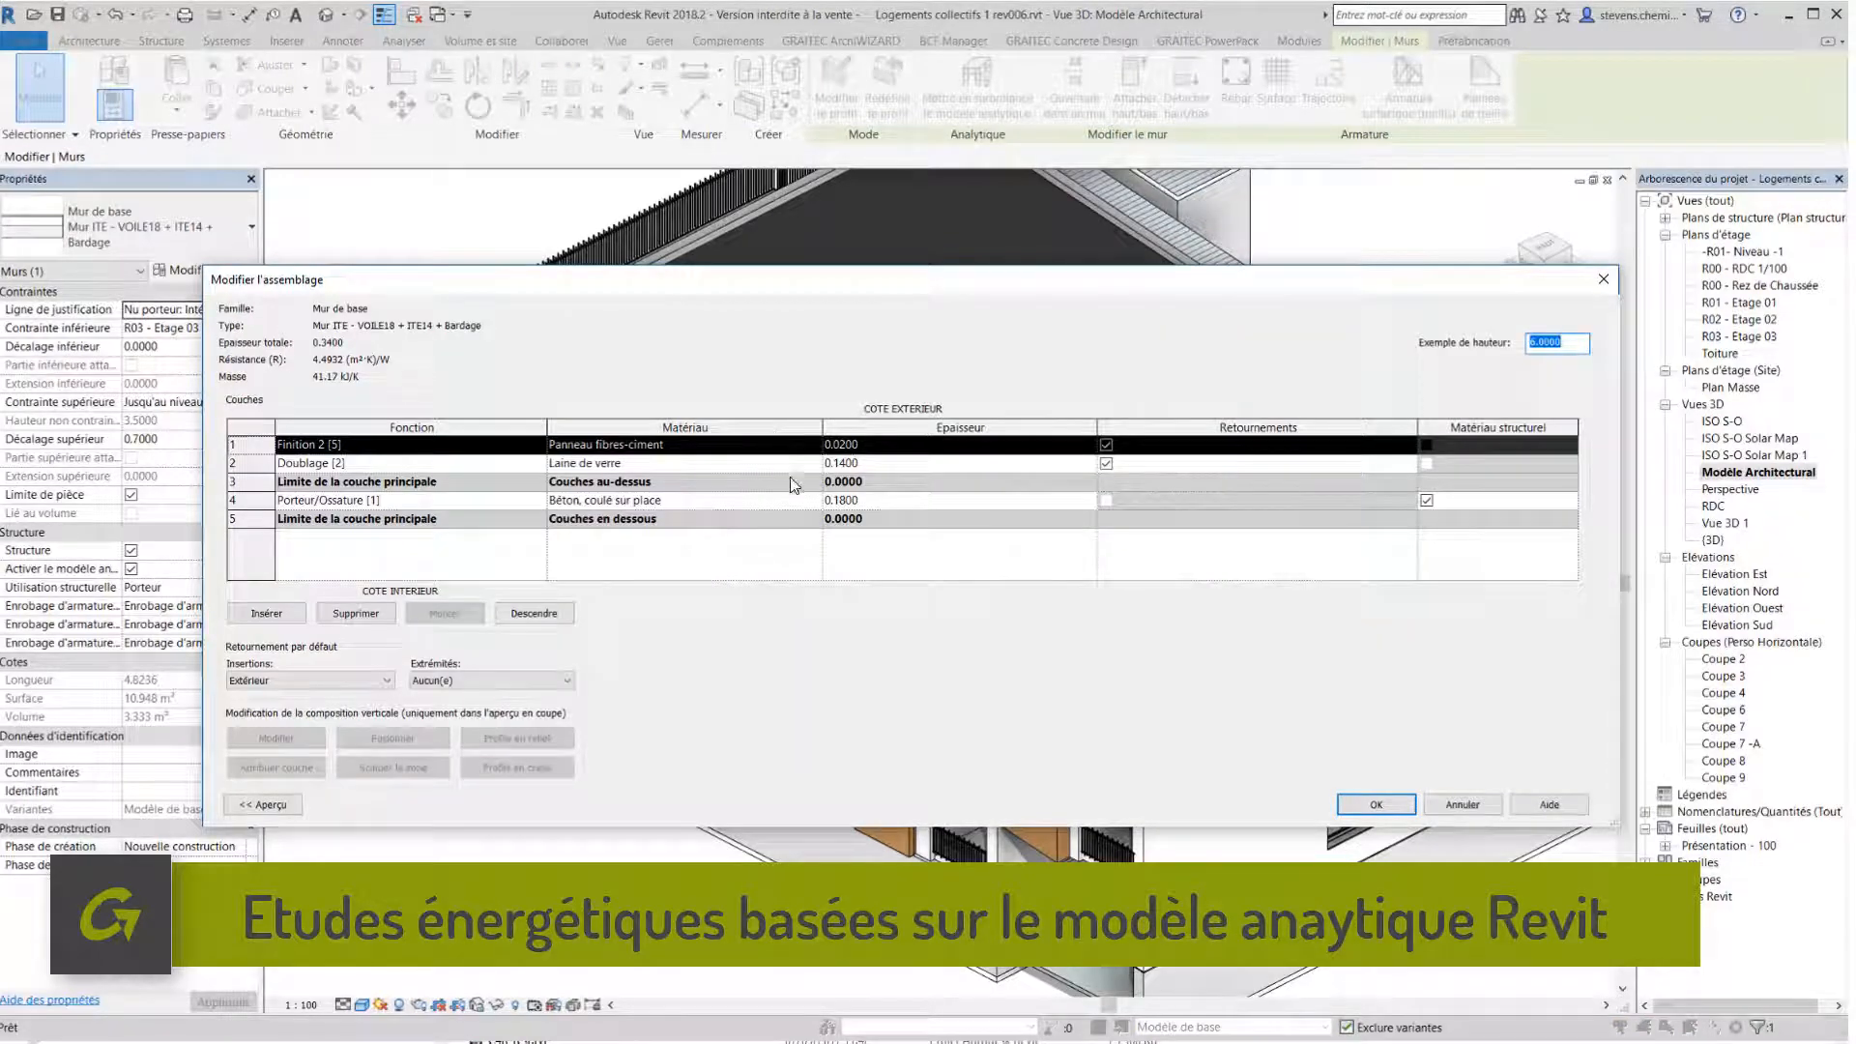
# Inspect the thermal properties of the Laine de verre layer's material, close the wall type dialogs, and clear the wall selection
pyautogui.click(815, 466)
pyautogui.click(815, 463)
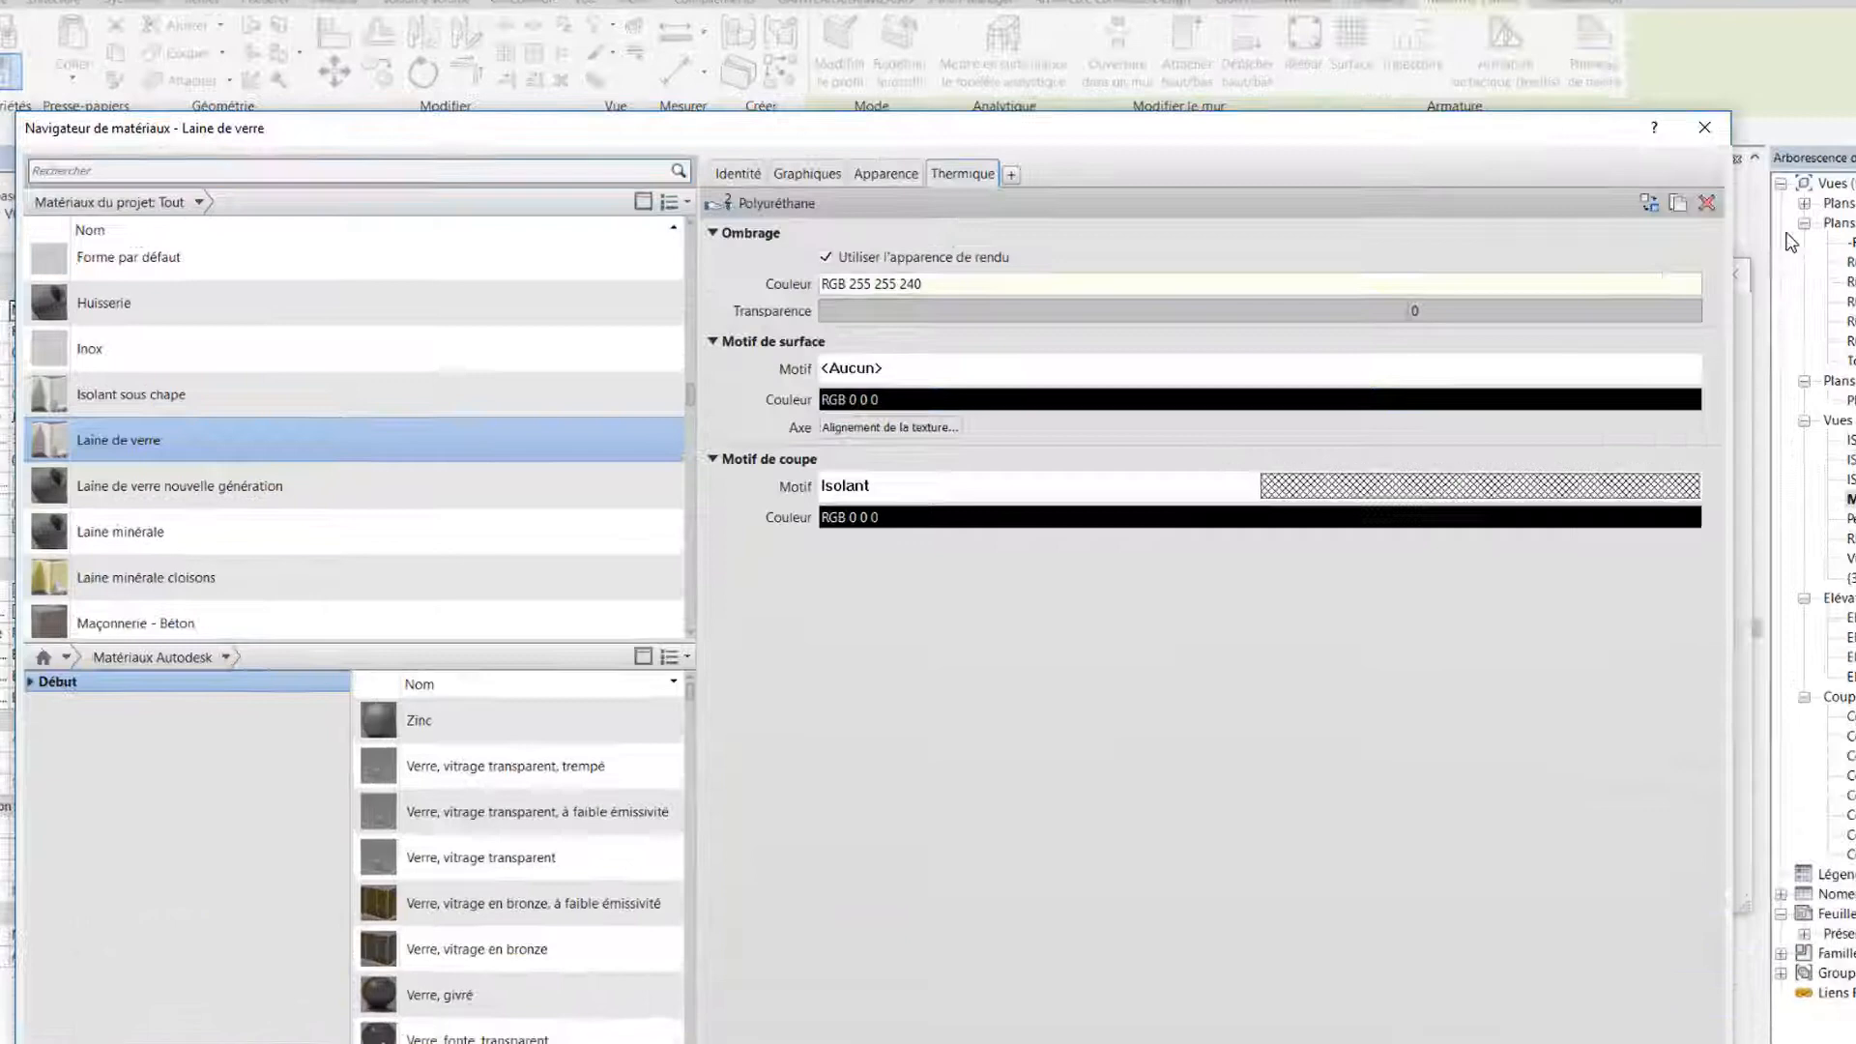
pyautogui.click(944, 195)
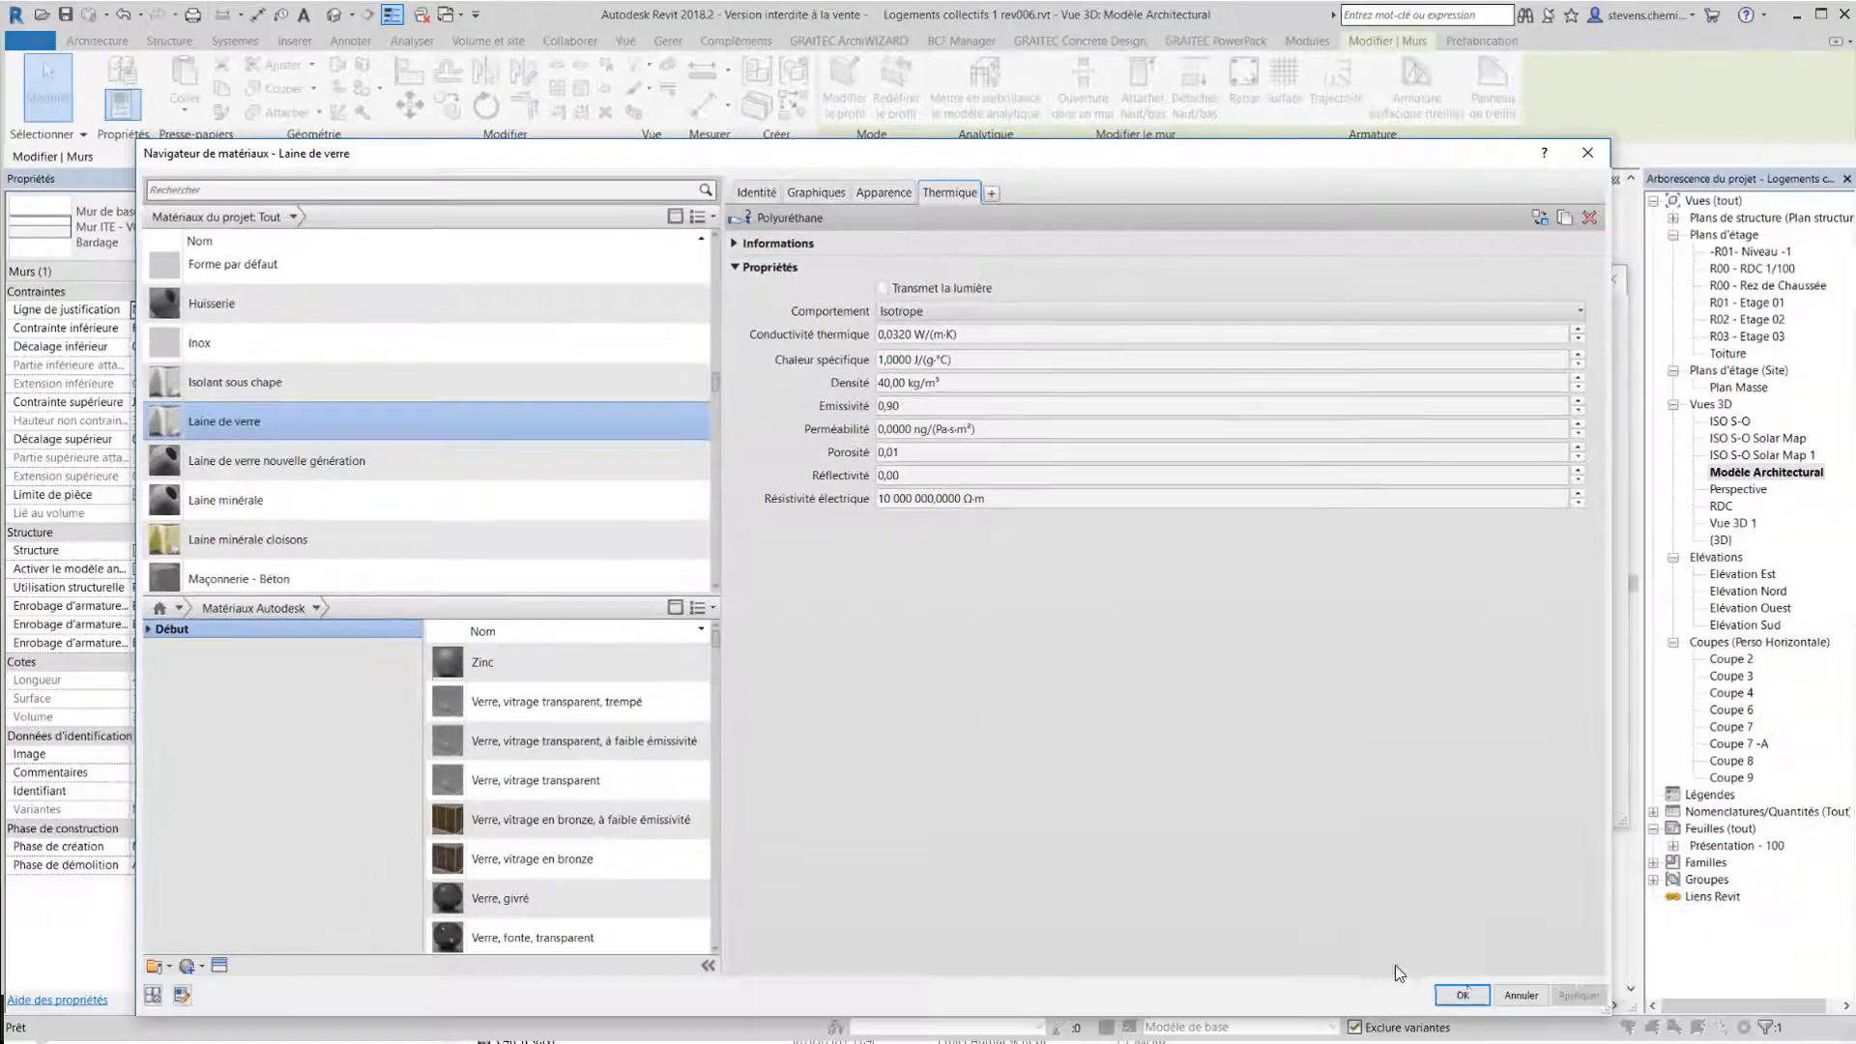
pyautogui.click(1463, 988)
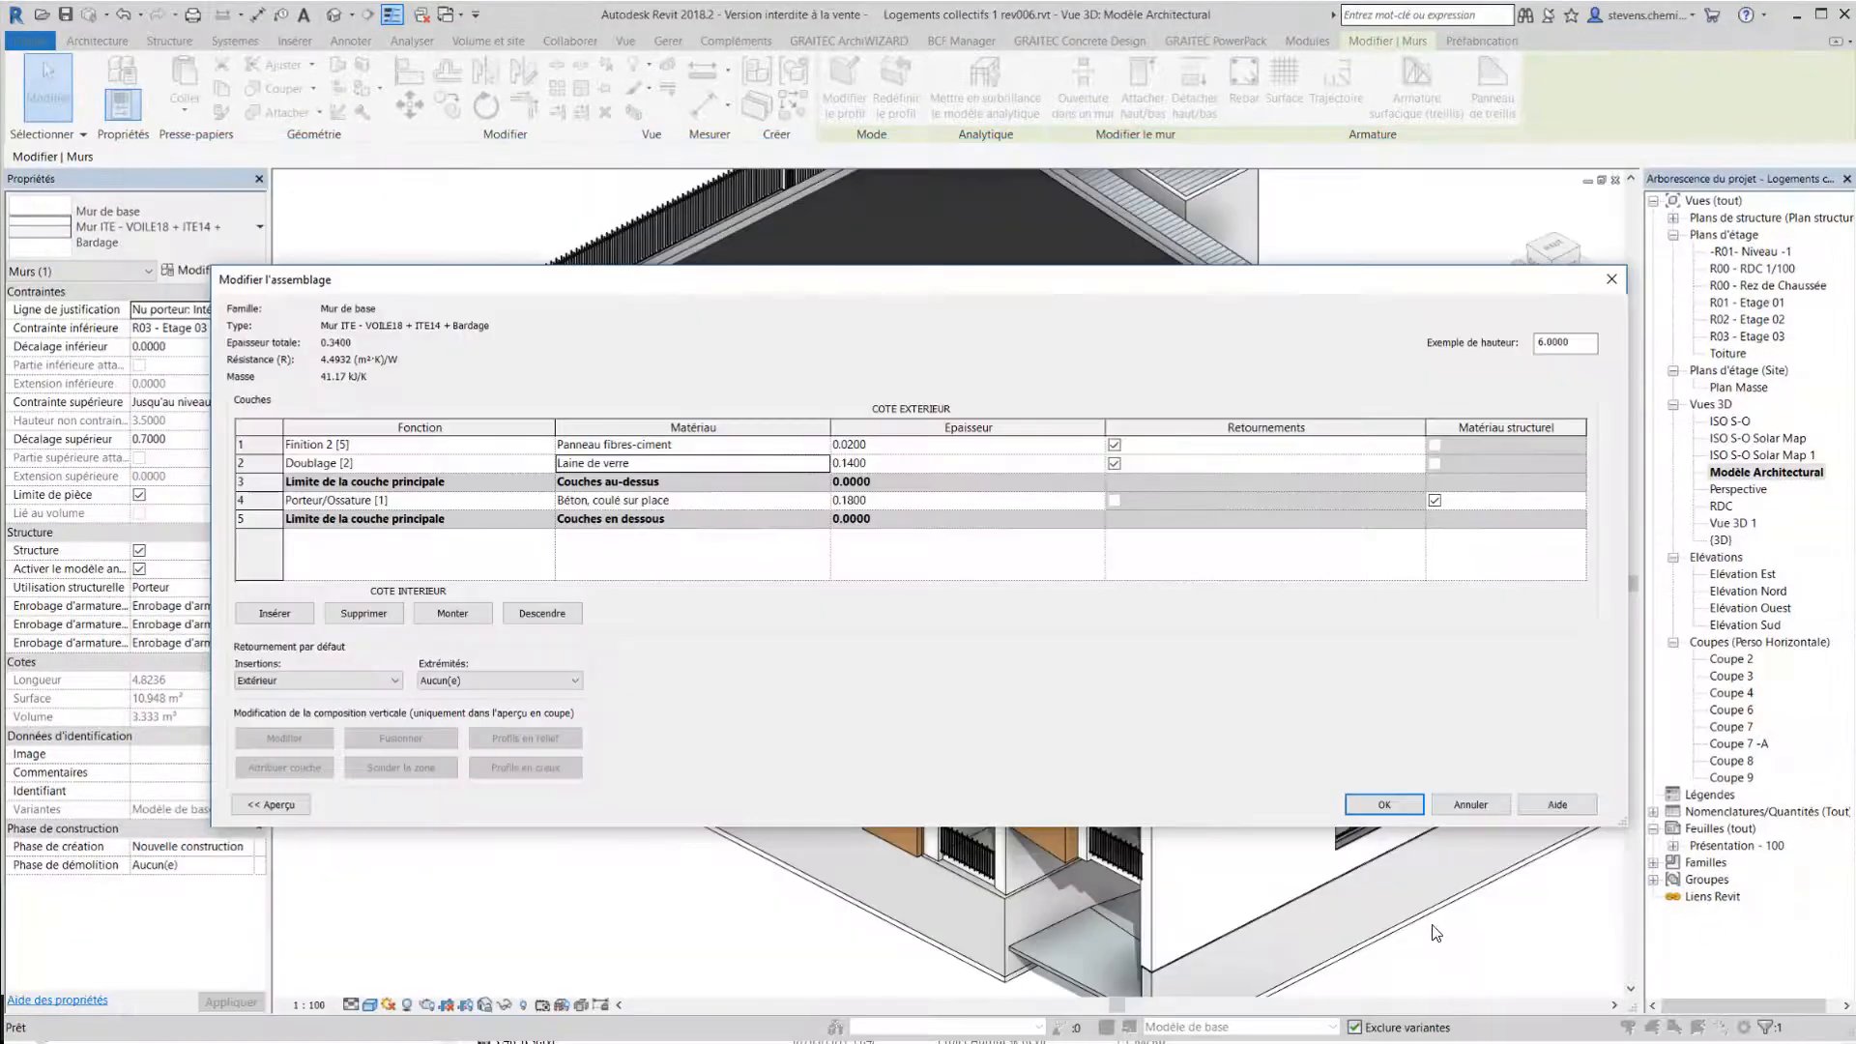
pyautogui.click(1404, 808)
pyautogui.click(1405, 804)
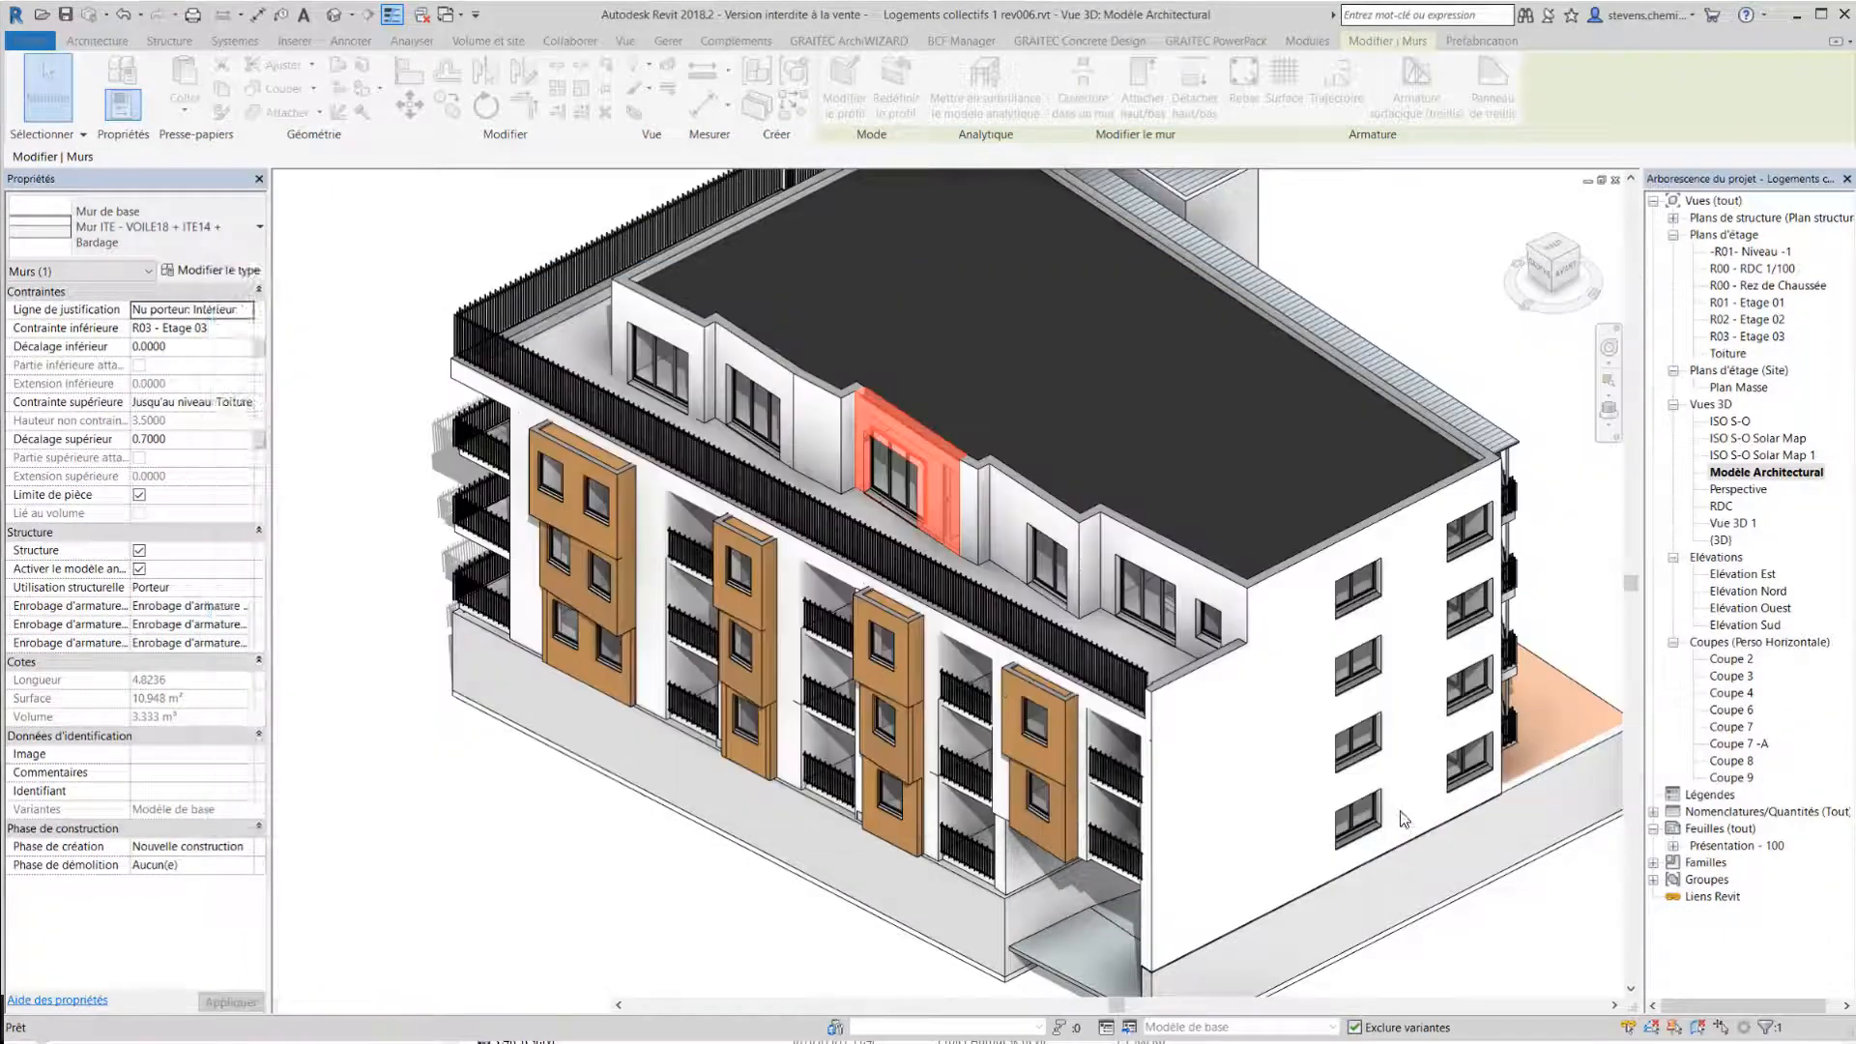
pyautogui.press('Escape')
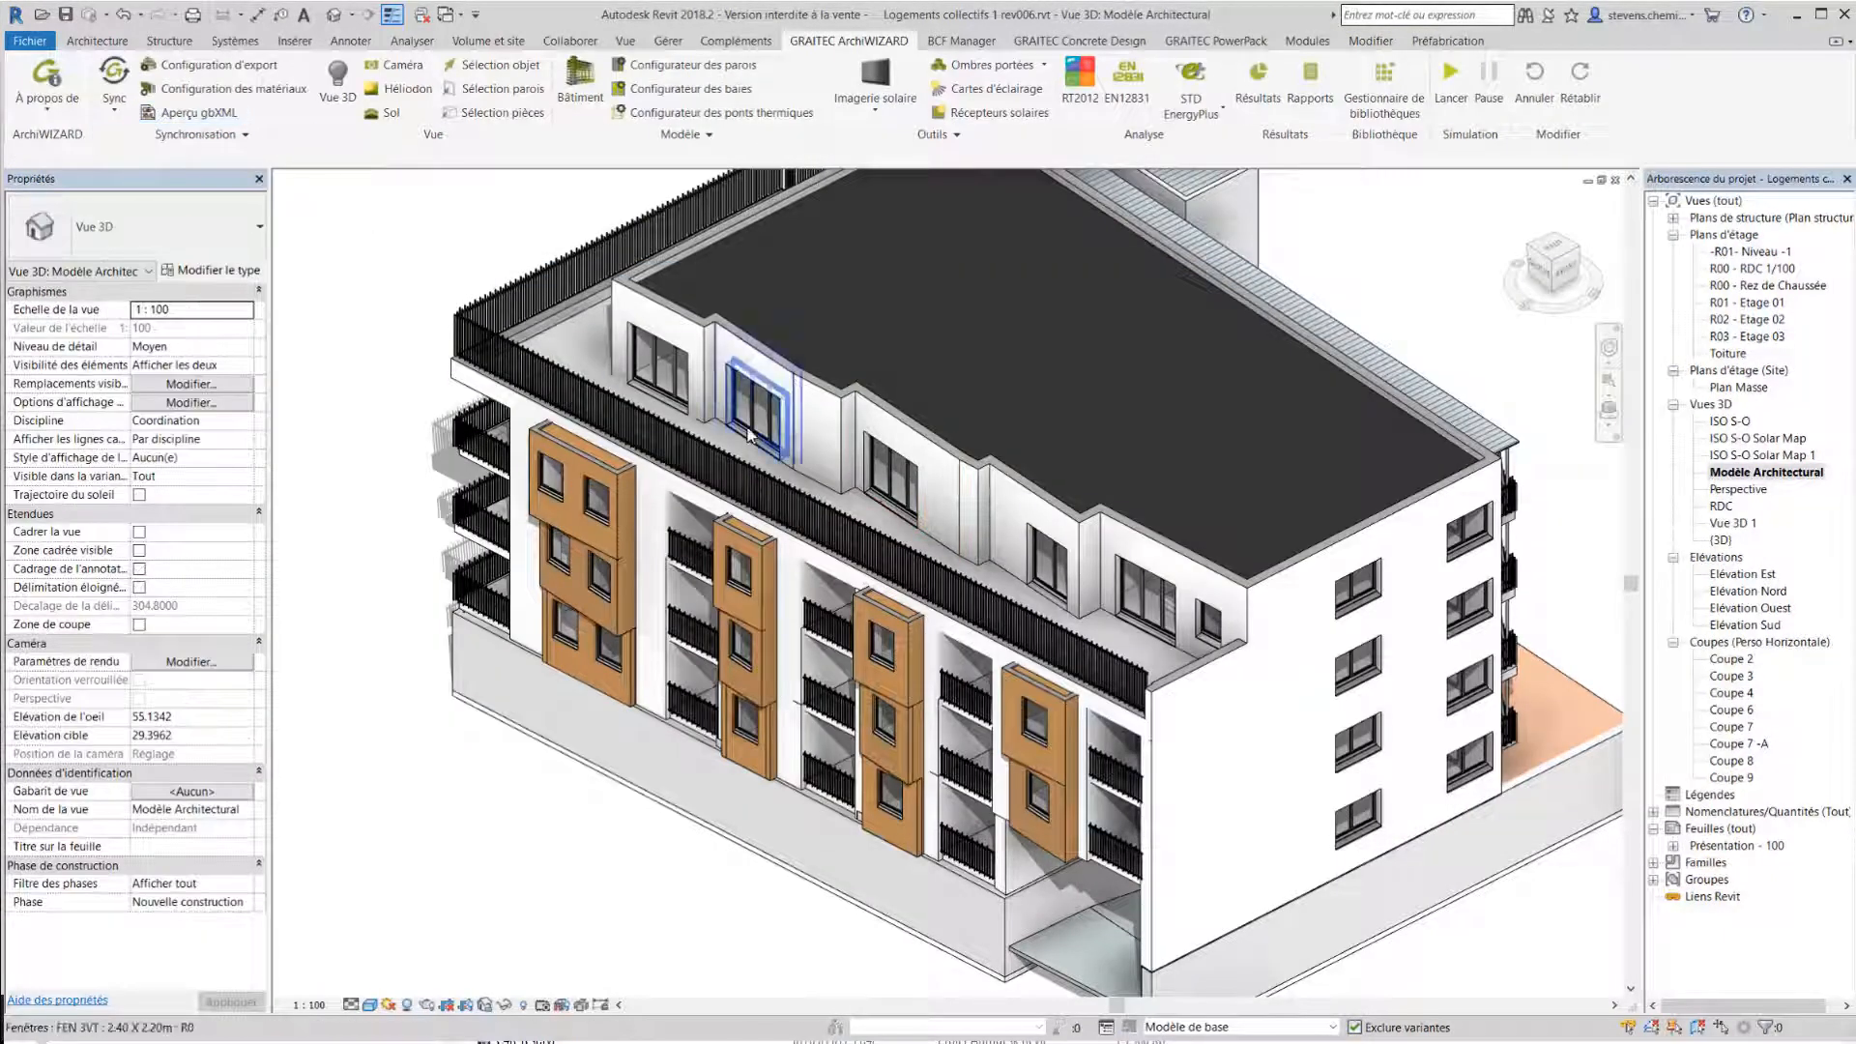
# Start an ArchiWIZARD synchronization through gbXML export with room and space volumes, and examine the analytical model in its side elevations
pyautogui.click(113, 83)
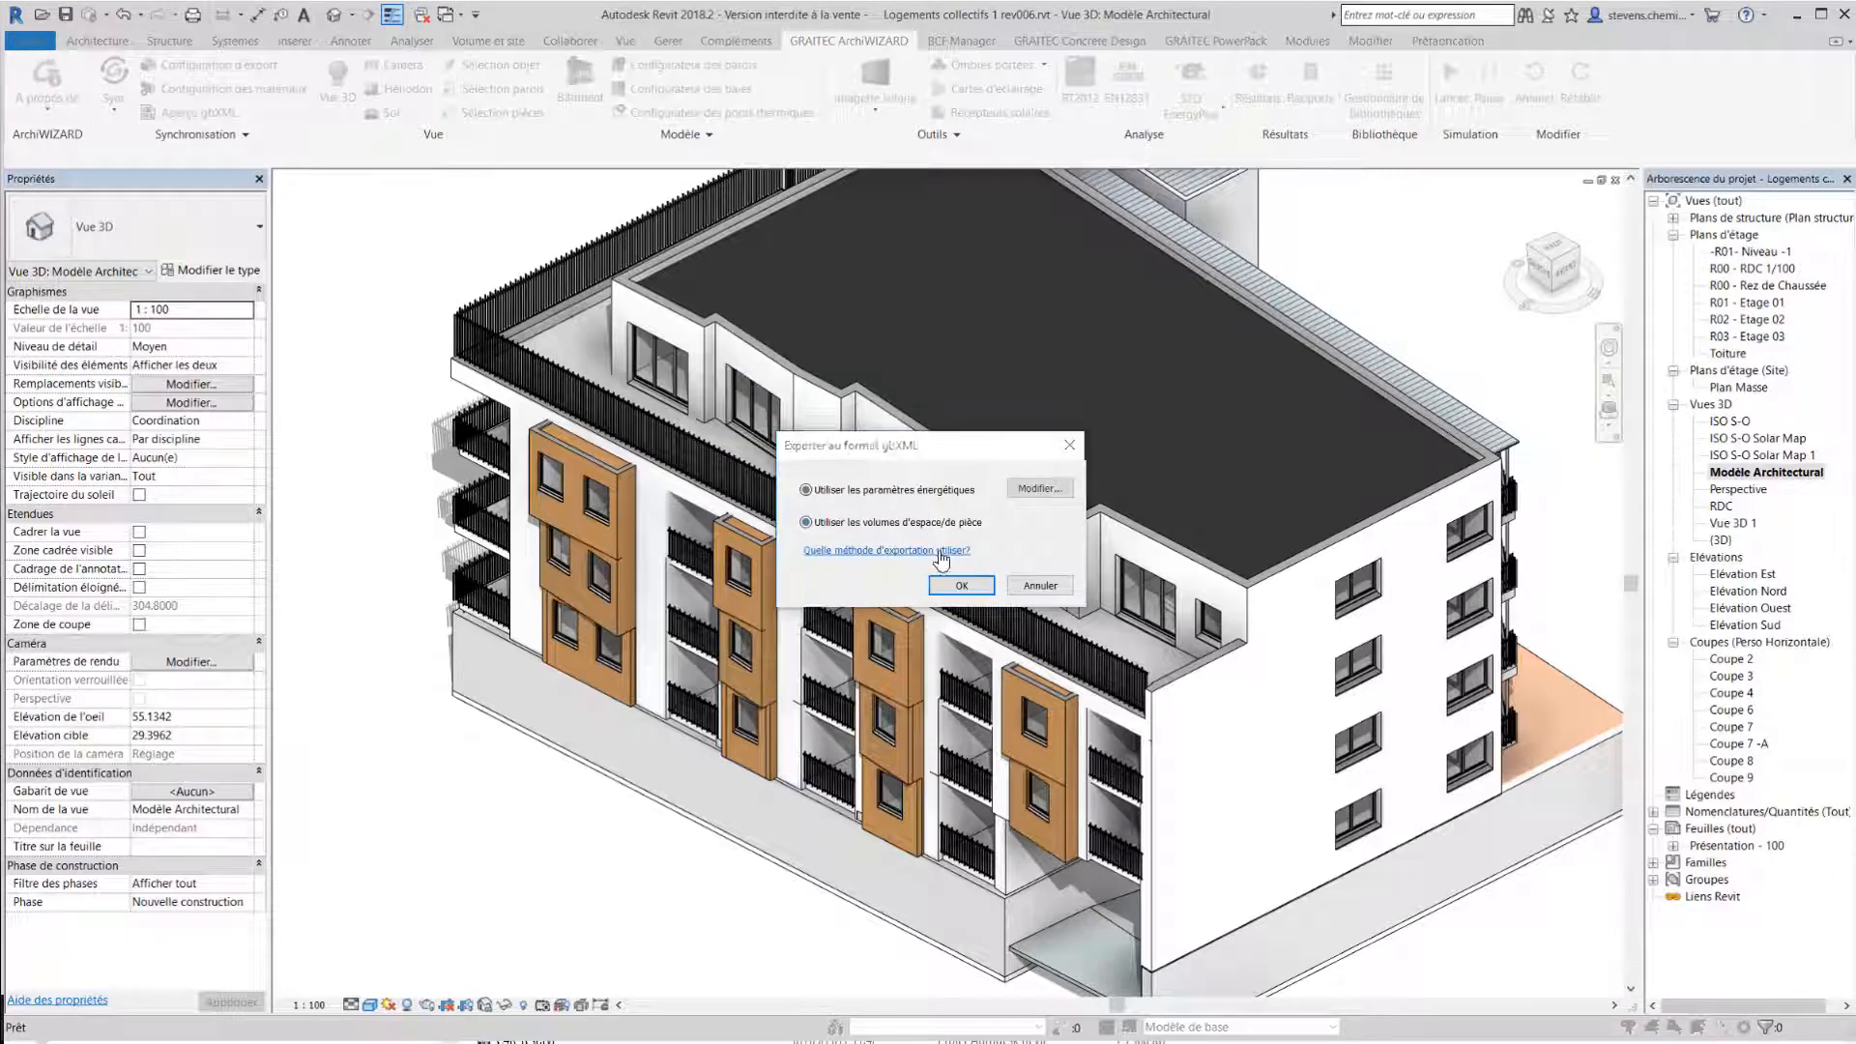
pyautogui.click(962, 586)
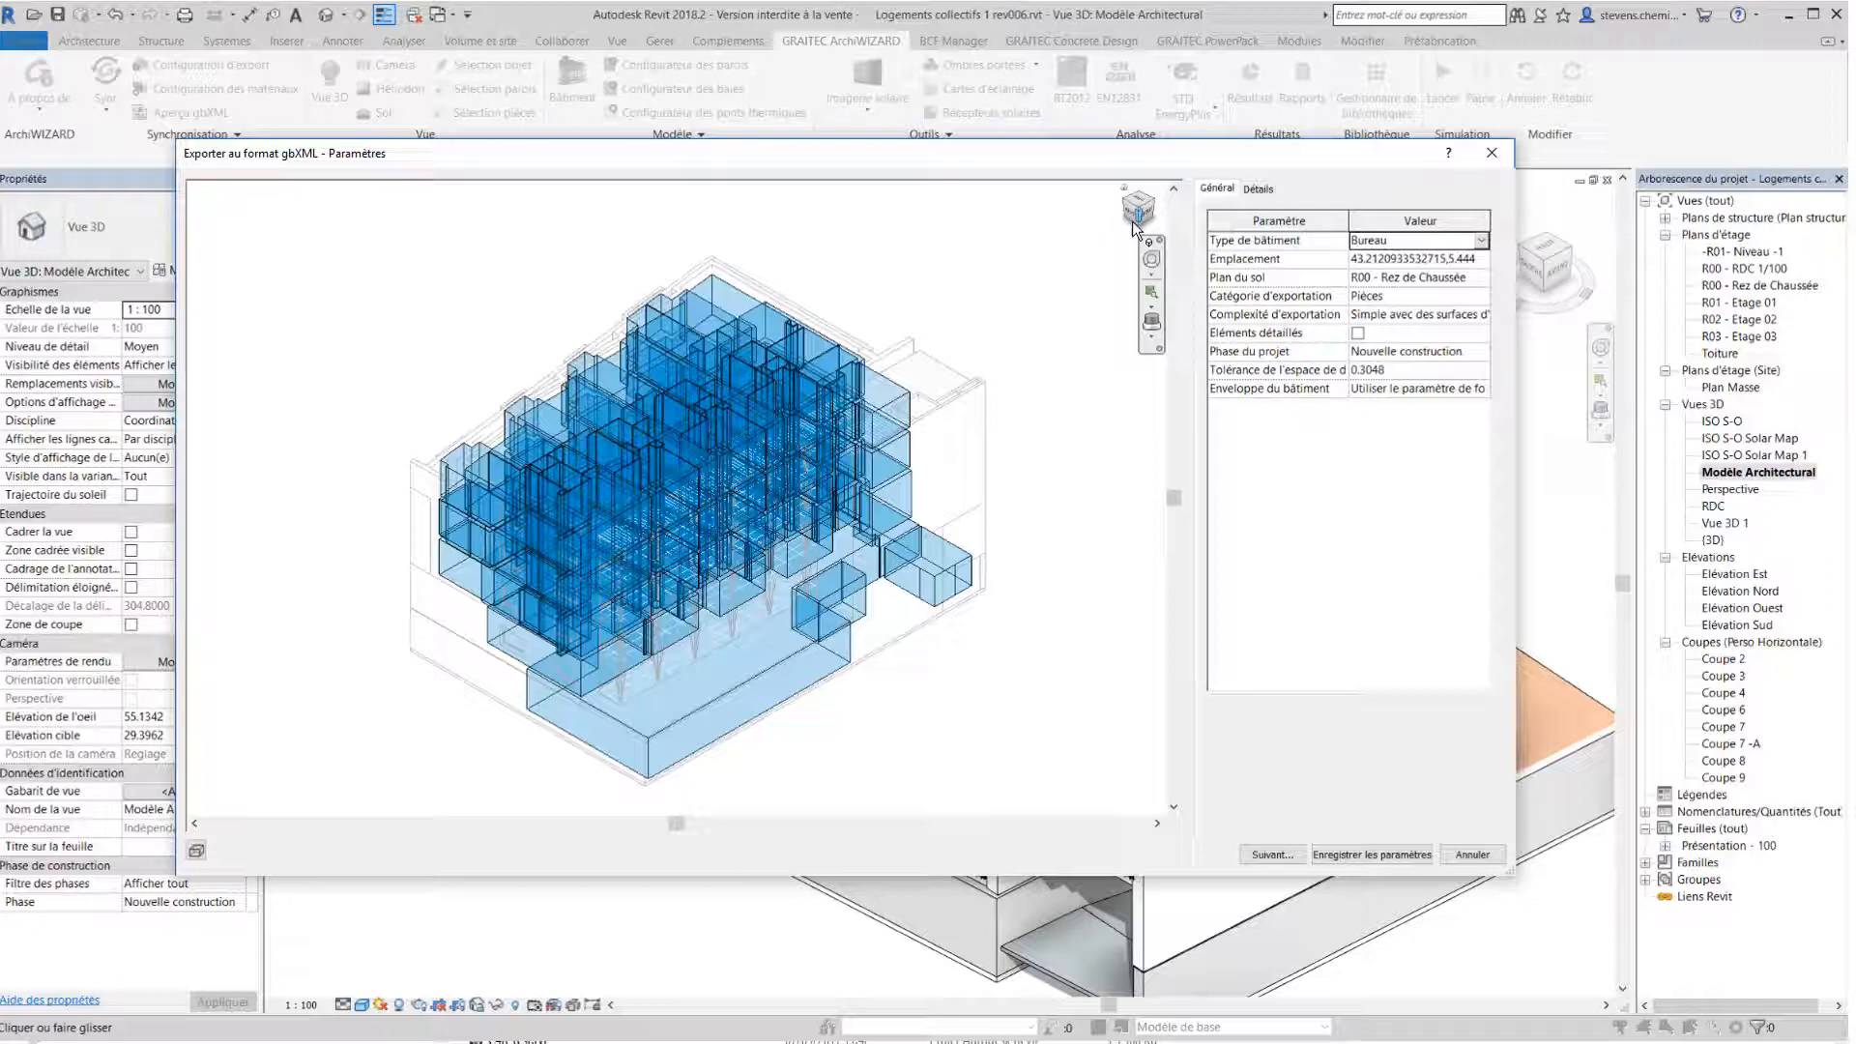
pyautogui.click(1131, 218)
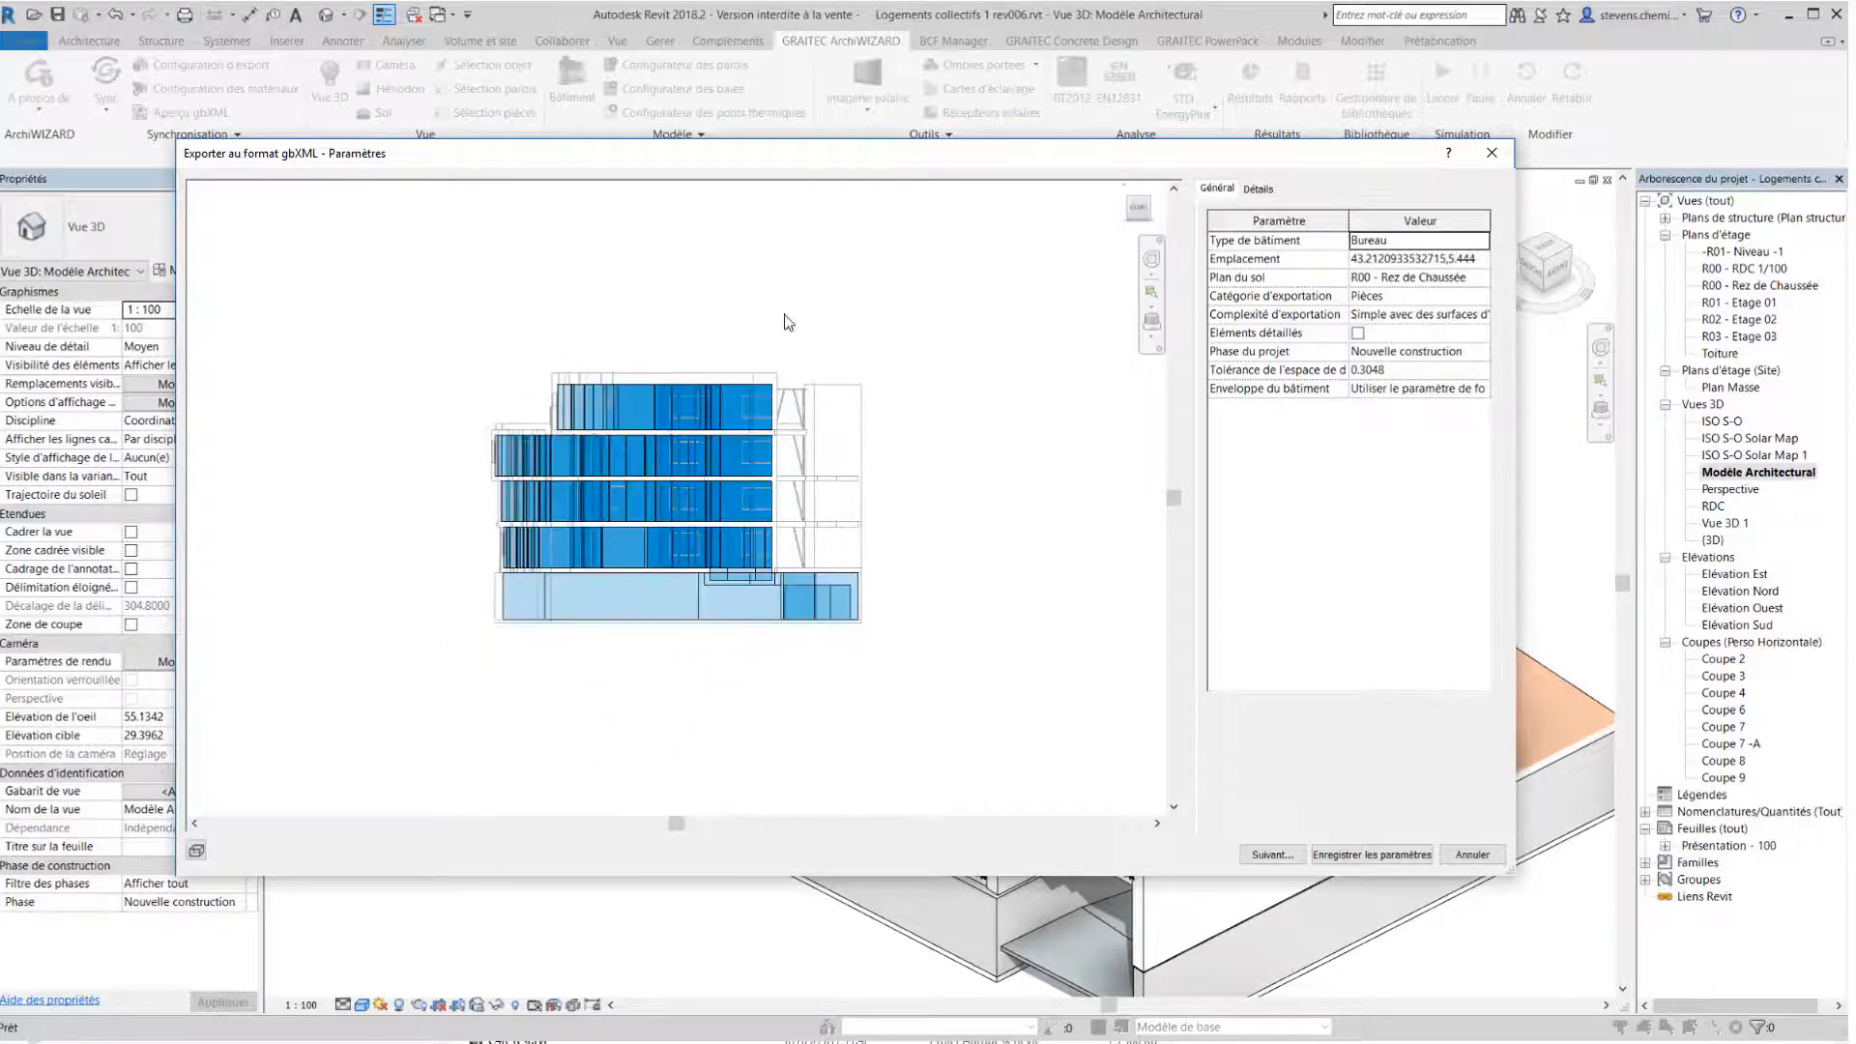
pyautogui.scroll(2, 566, 489)
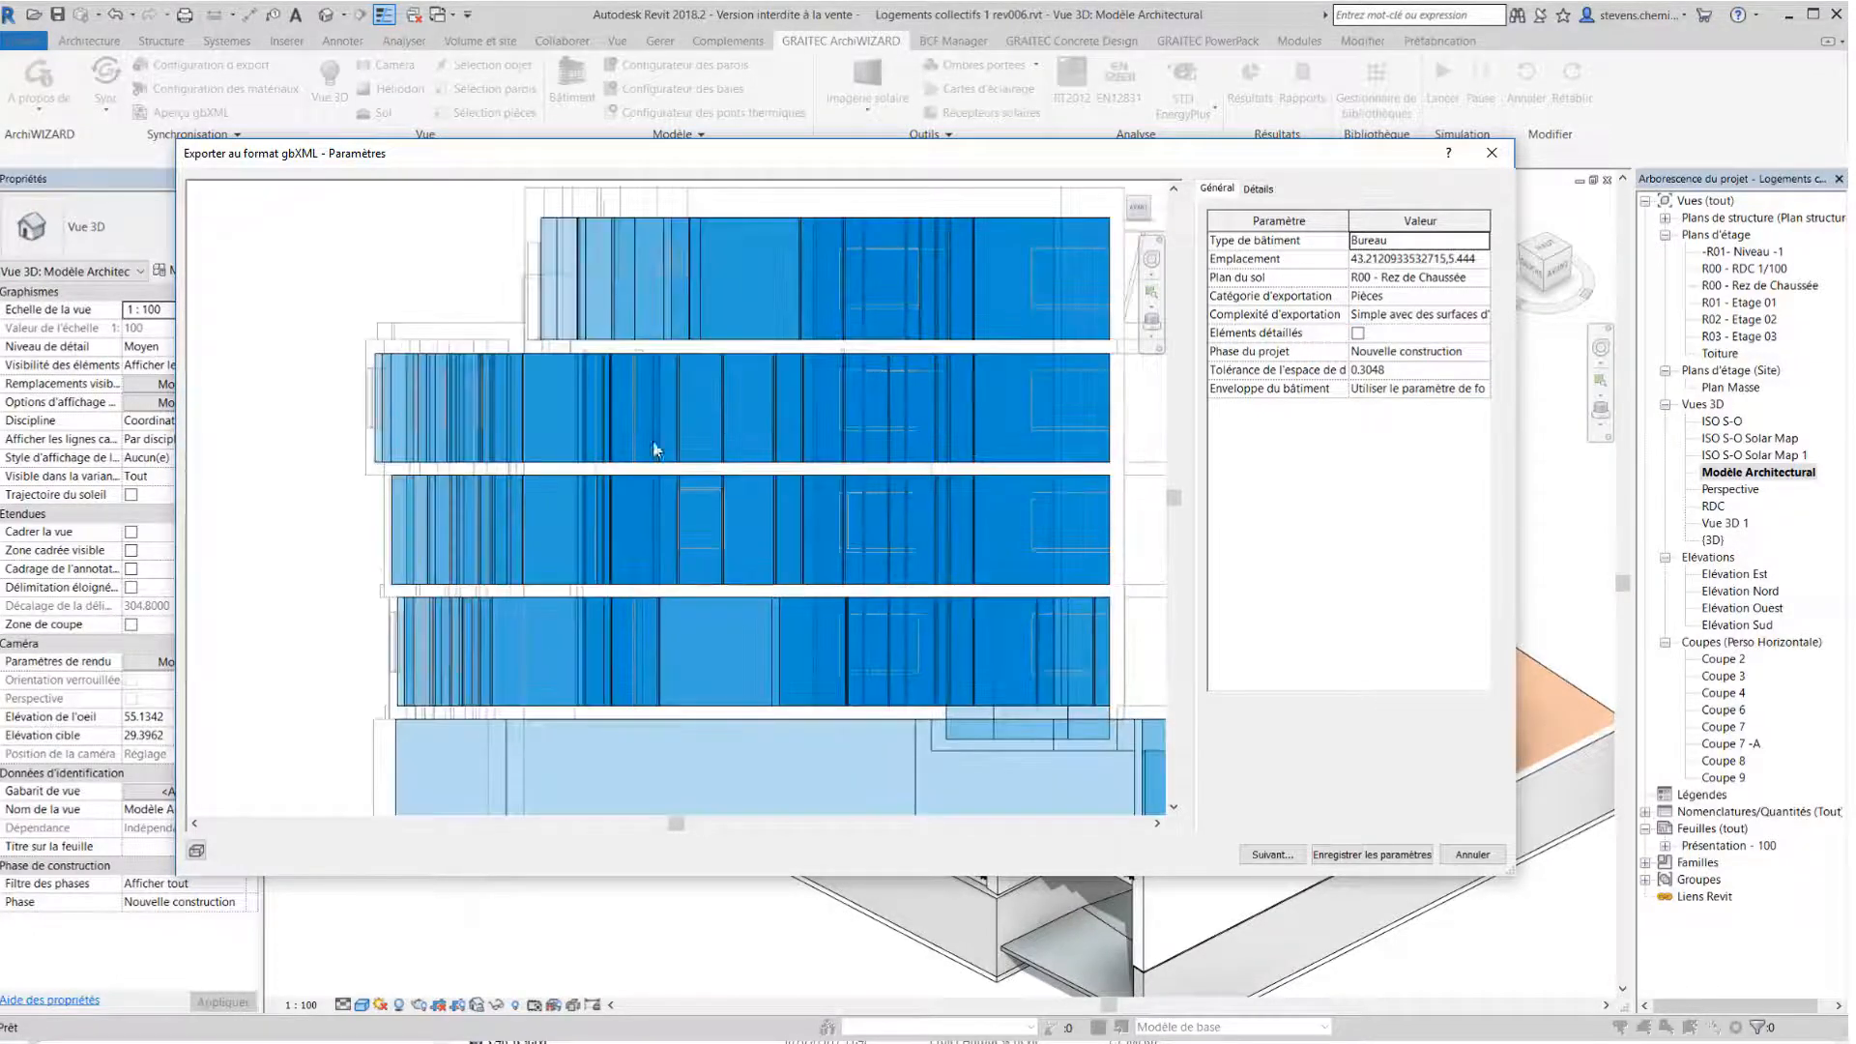
pyautogui.click(1154, 209)
pyautogui.scroll(3, 774, 474)
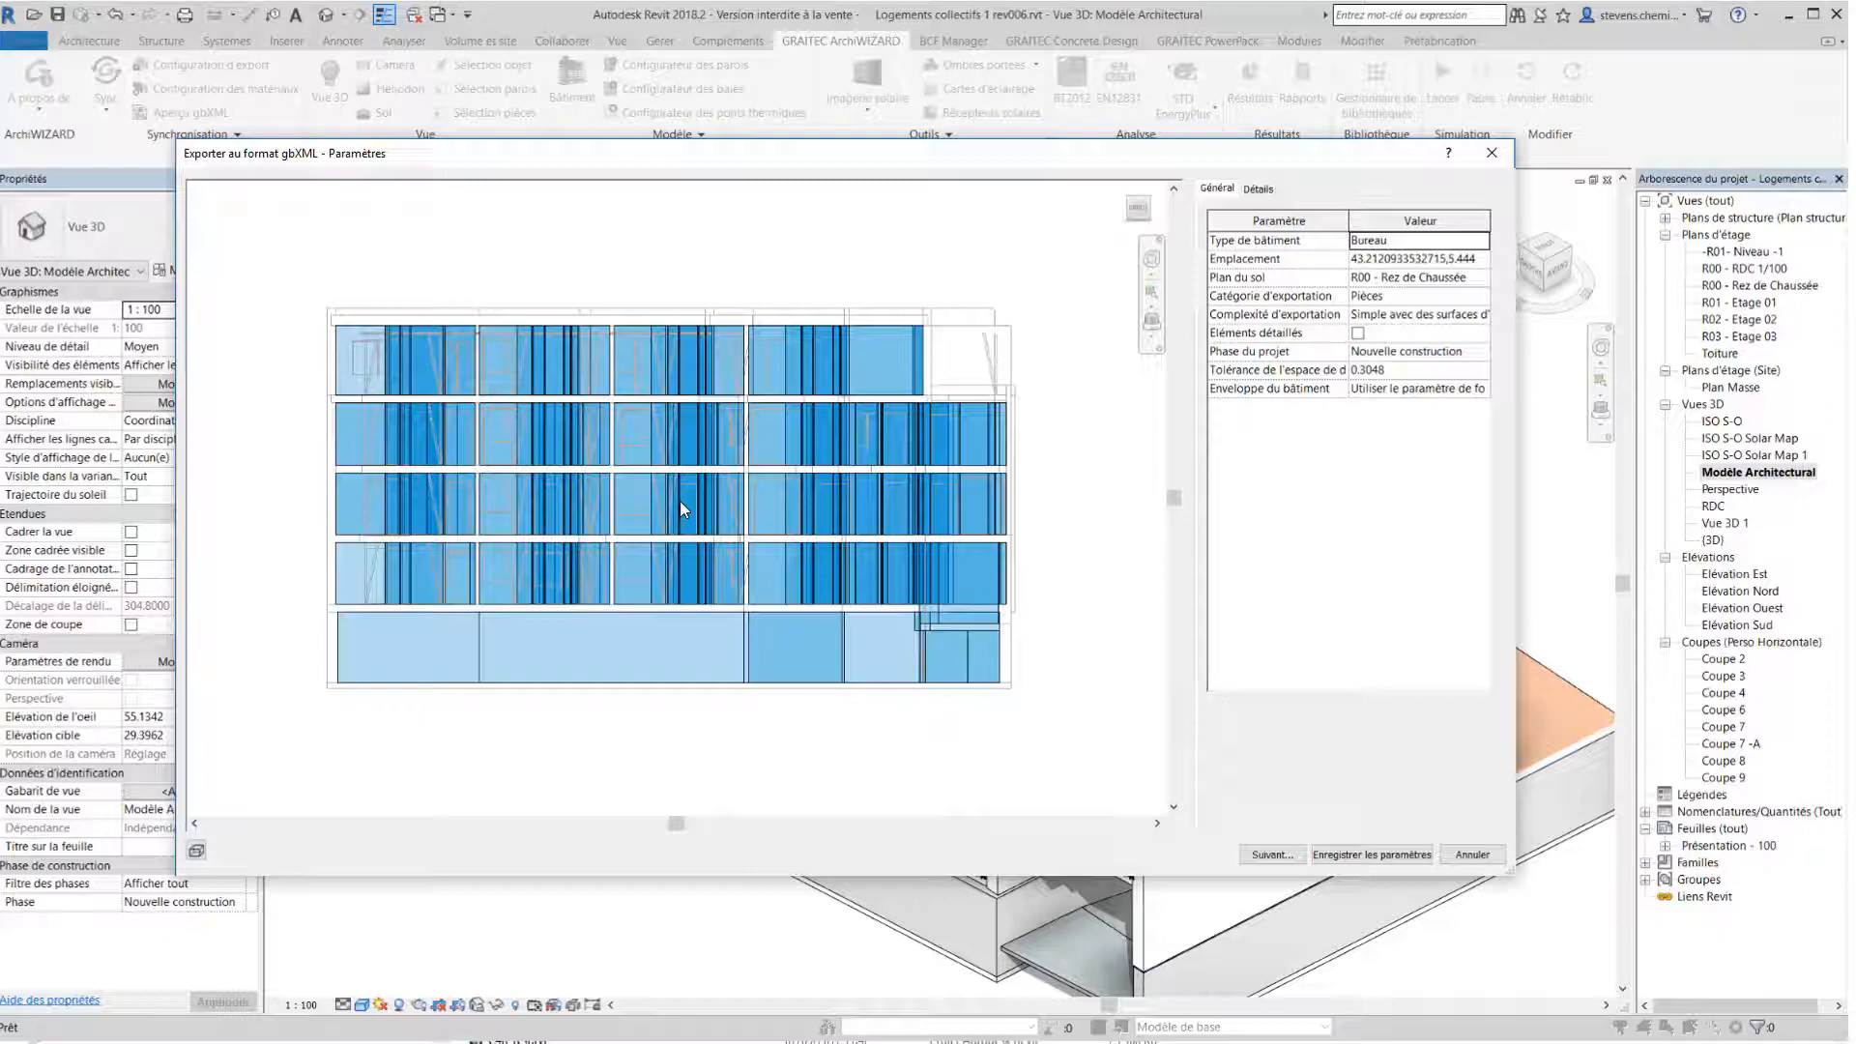
pyautogui.scroll(2, 674, 502)
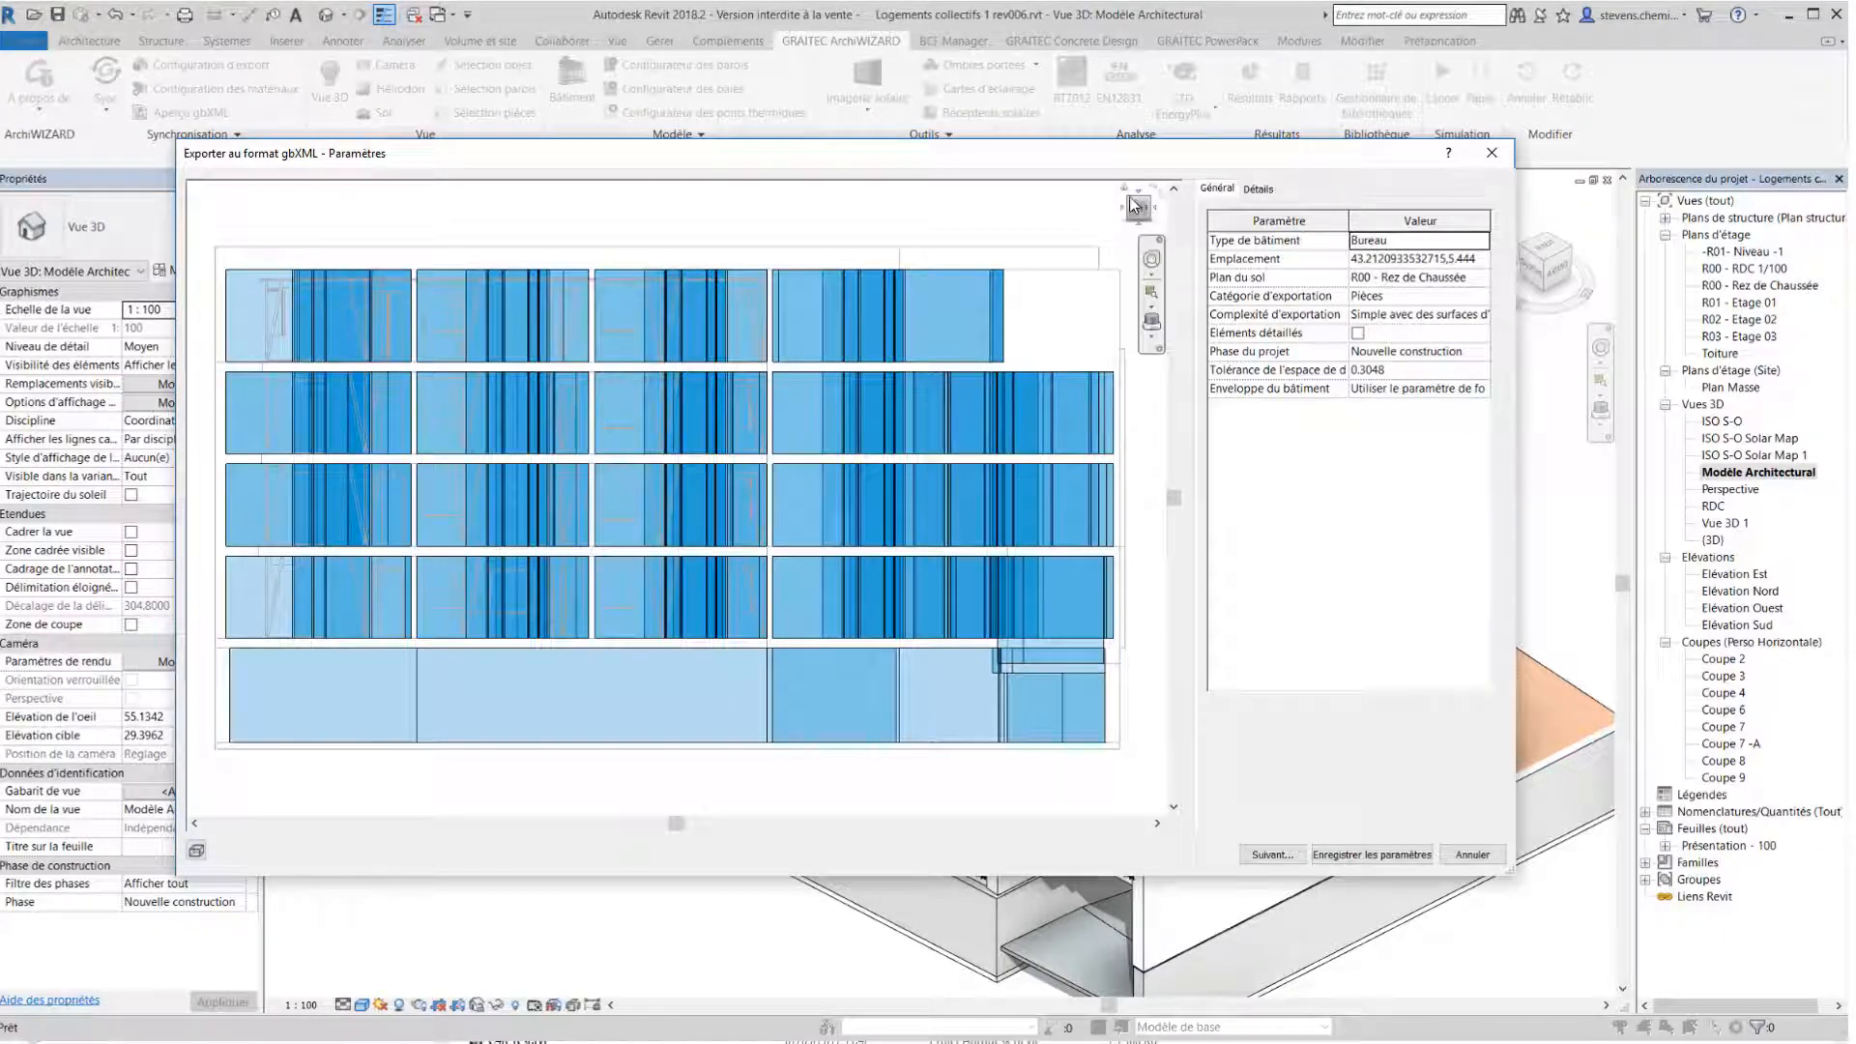
pyautogui.click(1133, 205)
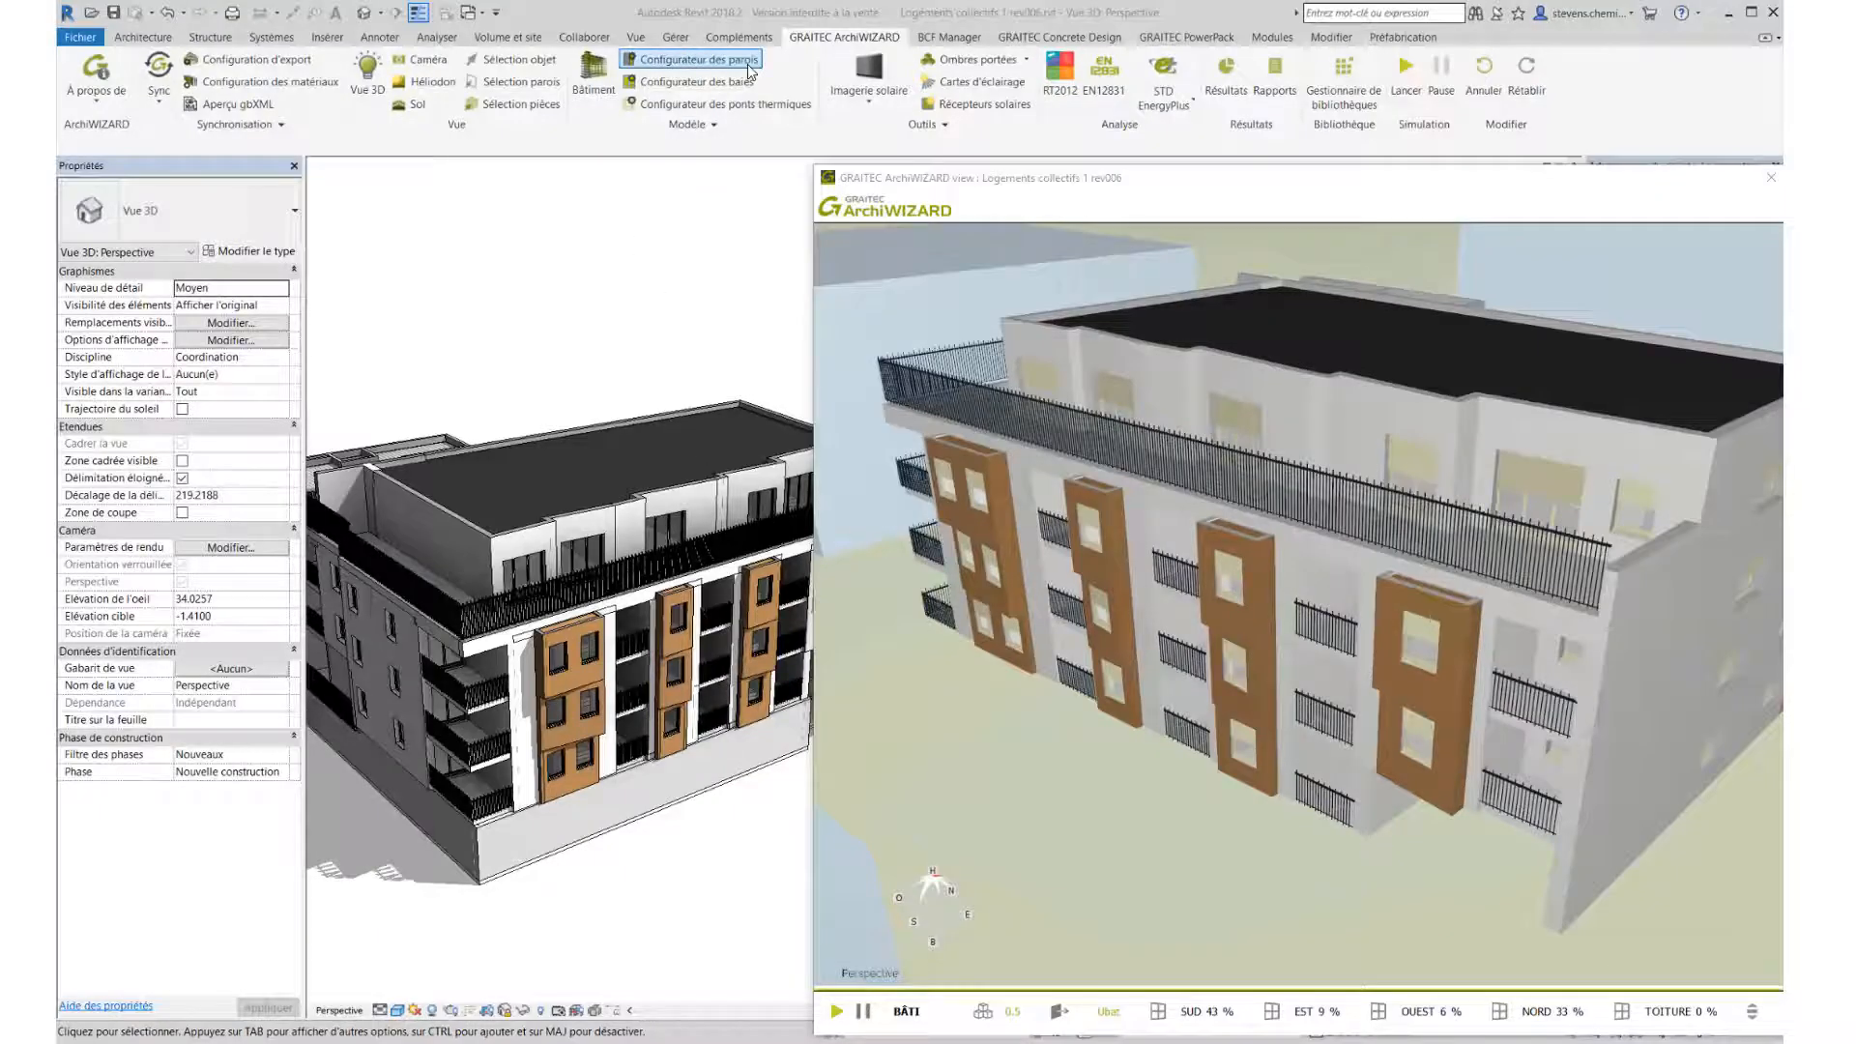
# Open the thermal bridge configurator and display all horizontal and vertical thermal bridges in the ArchiWIZARD 3D view
pyautogui.click(735, 104)
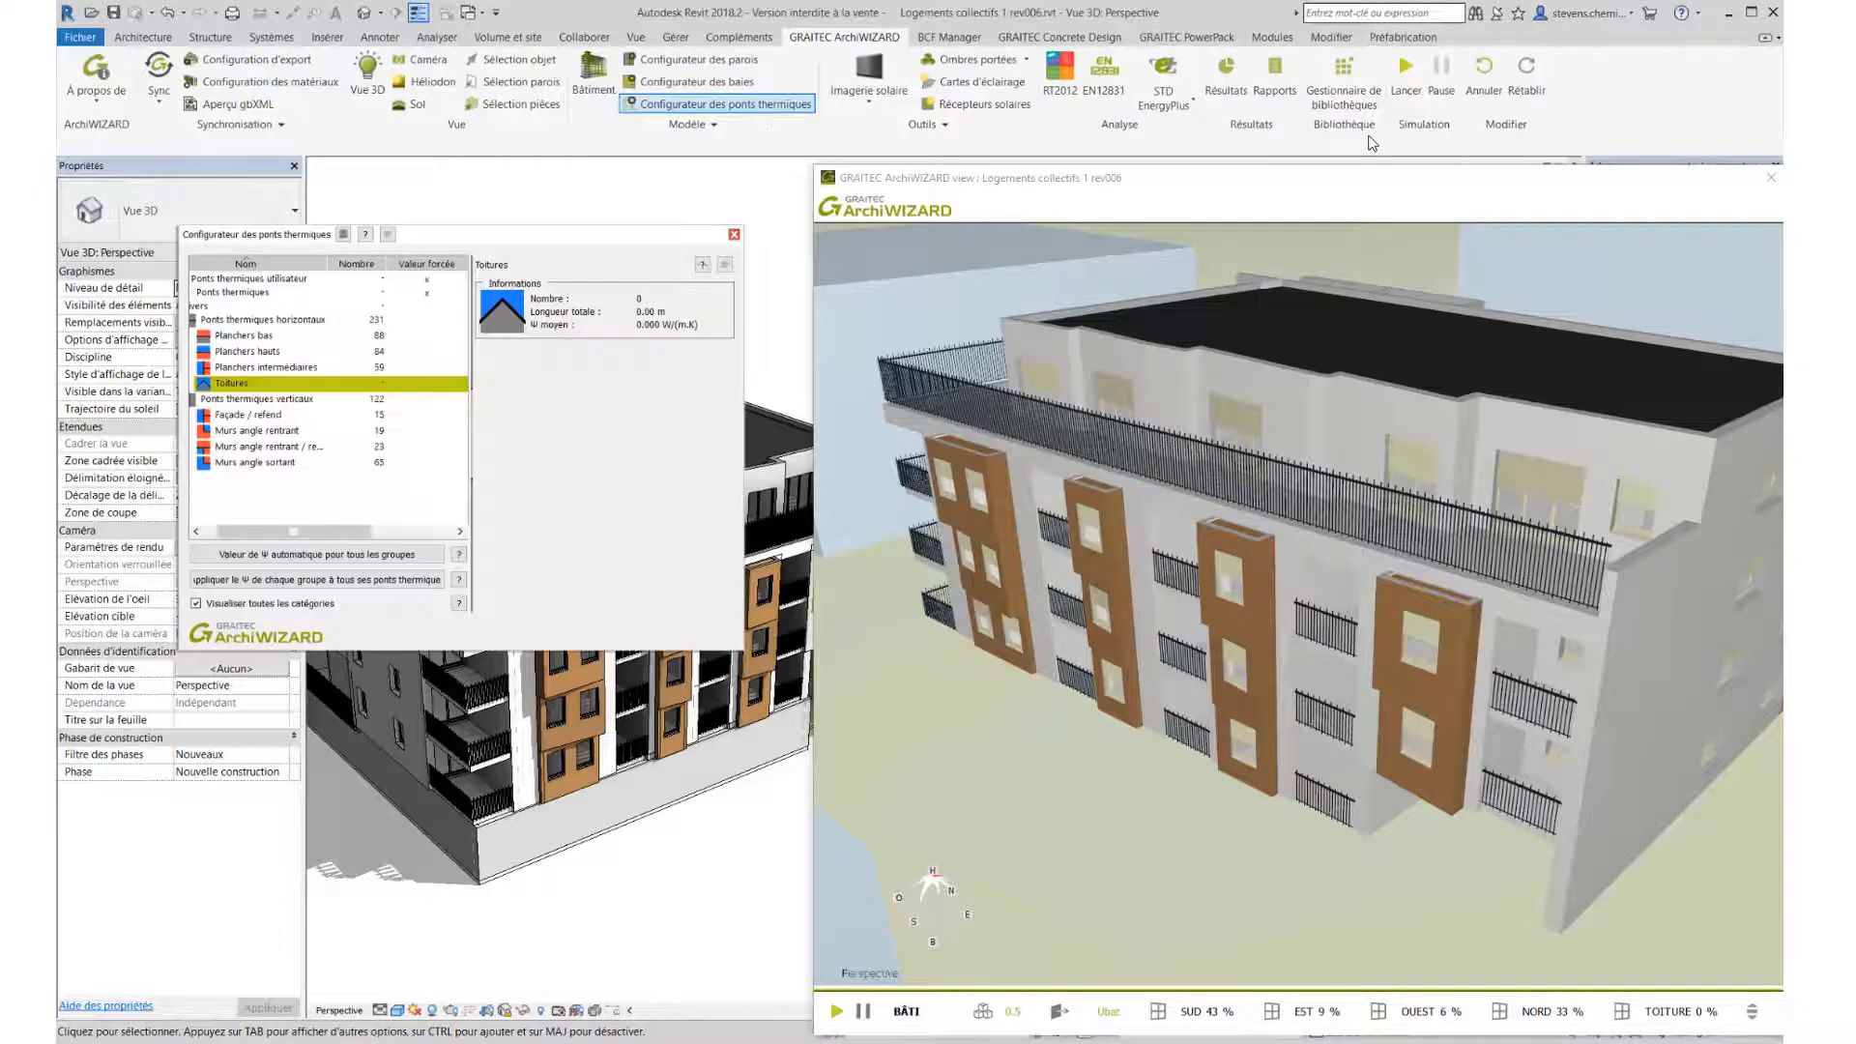
pyautogui.click(271, 319)
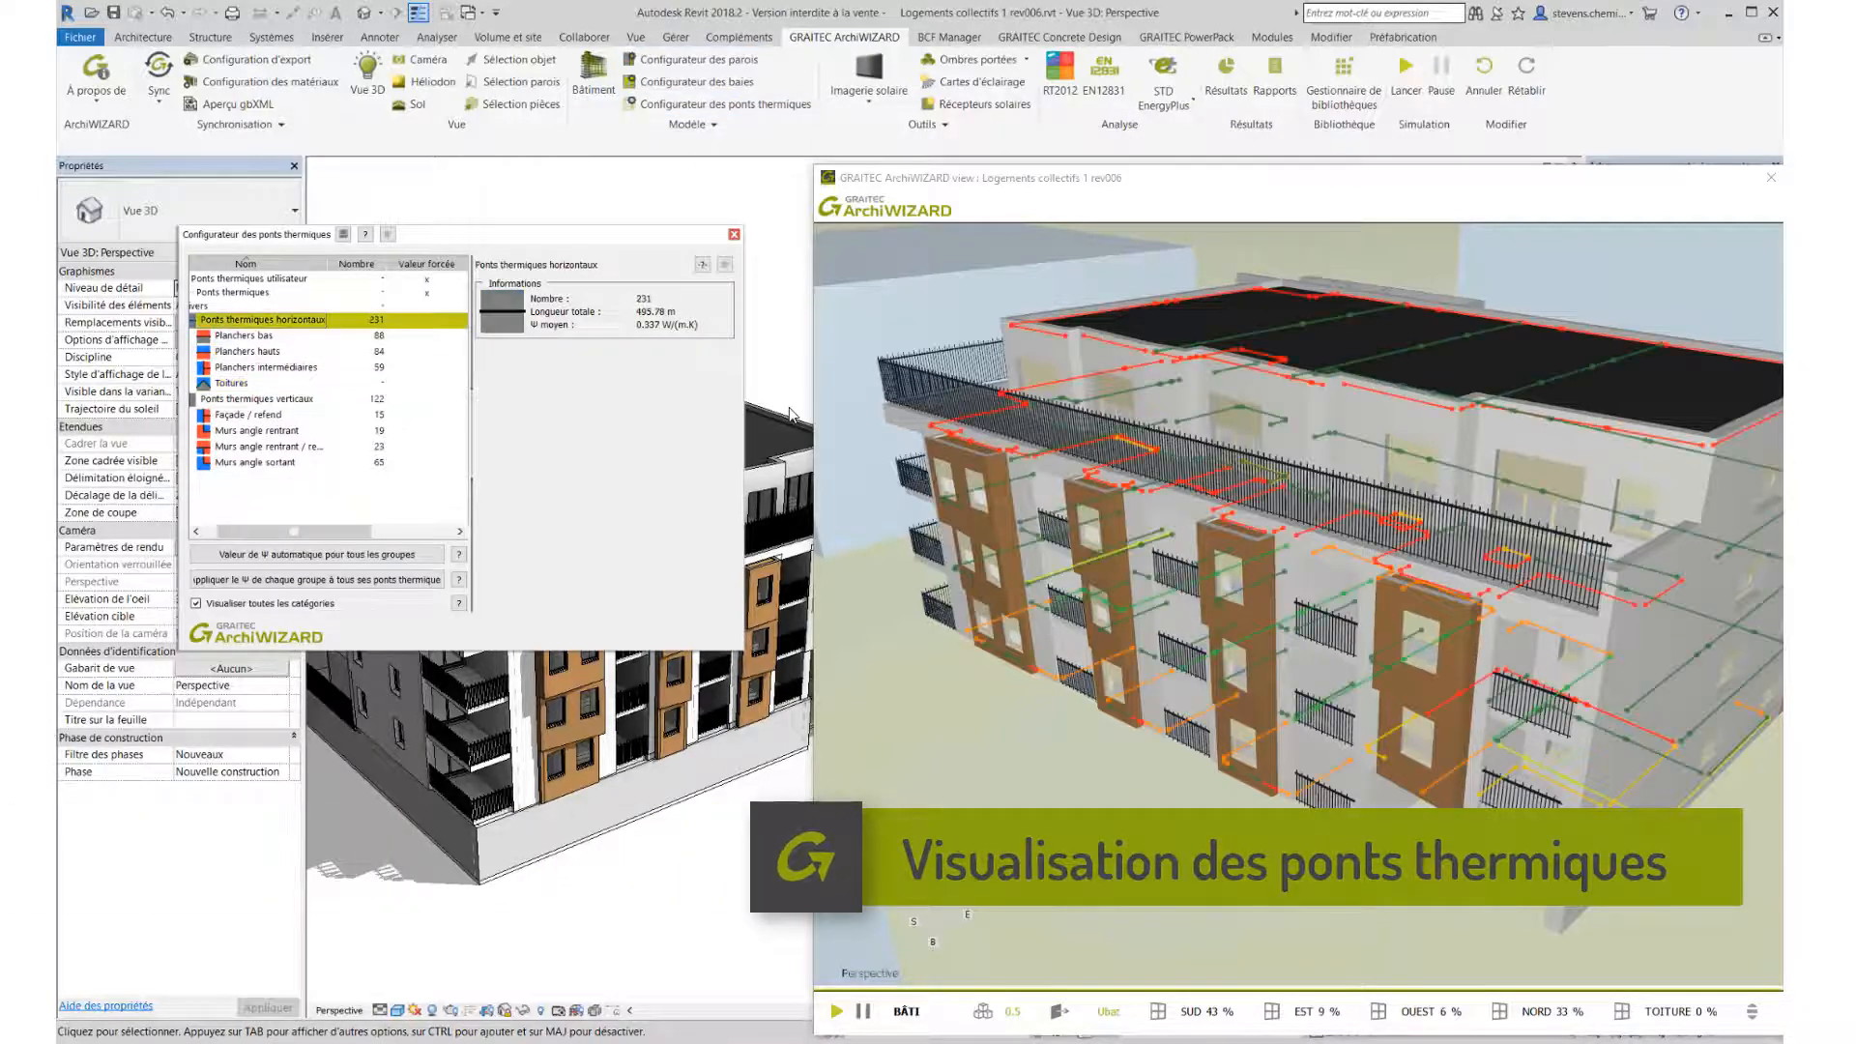
pyautogui.keyDown('ctrl'); pyautogui.click(280, 399); pyautogui.keyUp('ctrl')
pyautogui.moveTo(1167, 590); pyautogui.dragTo(1402, 615, button='middle')
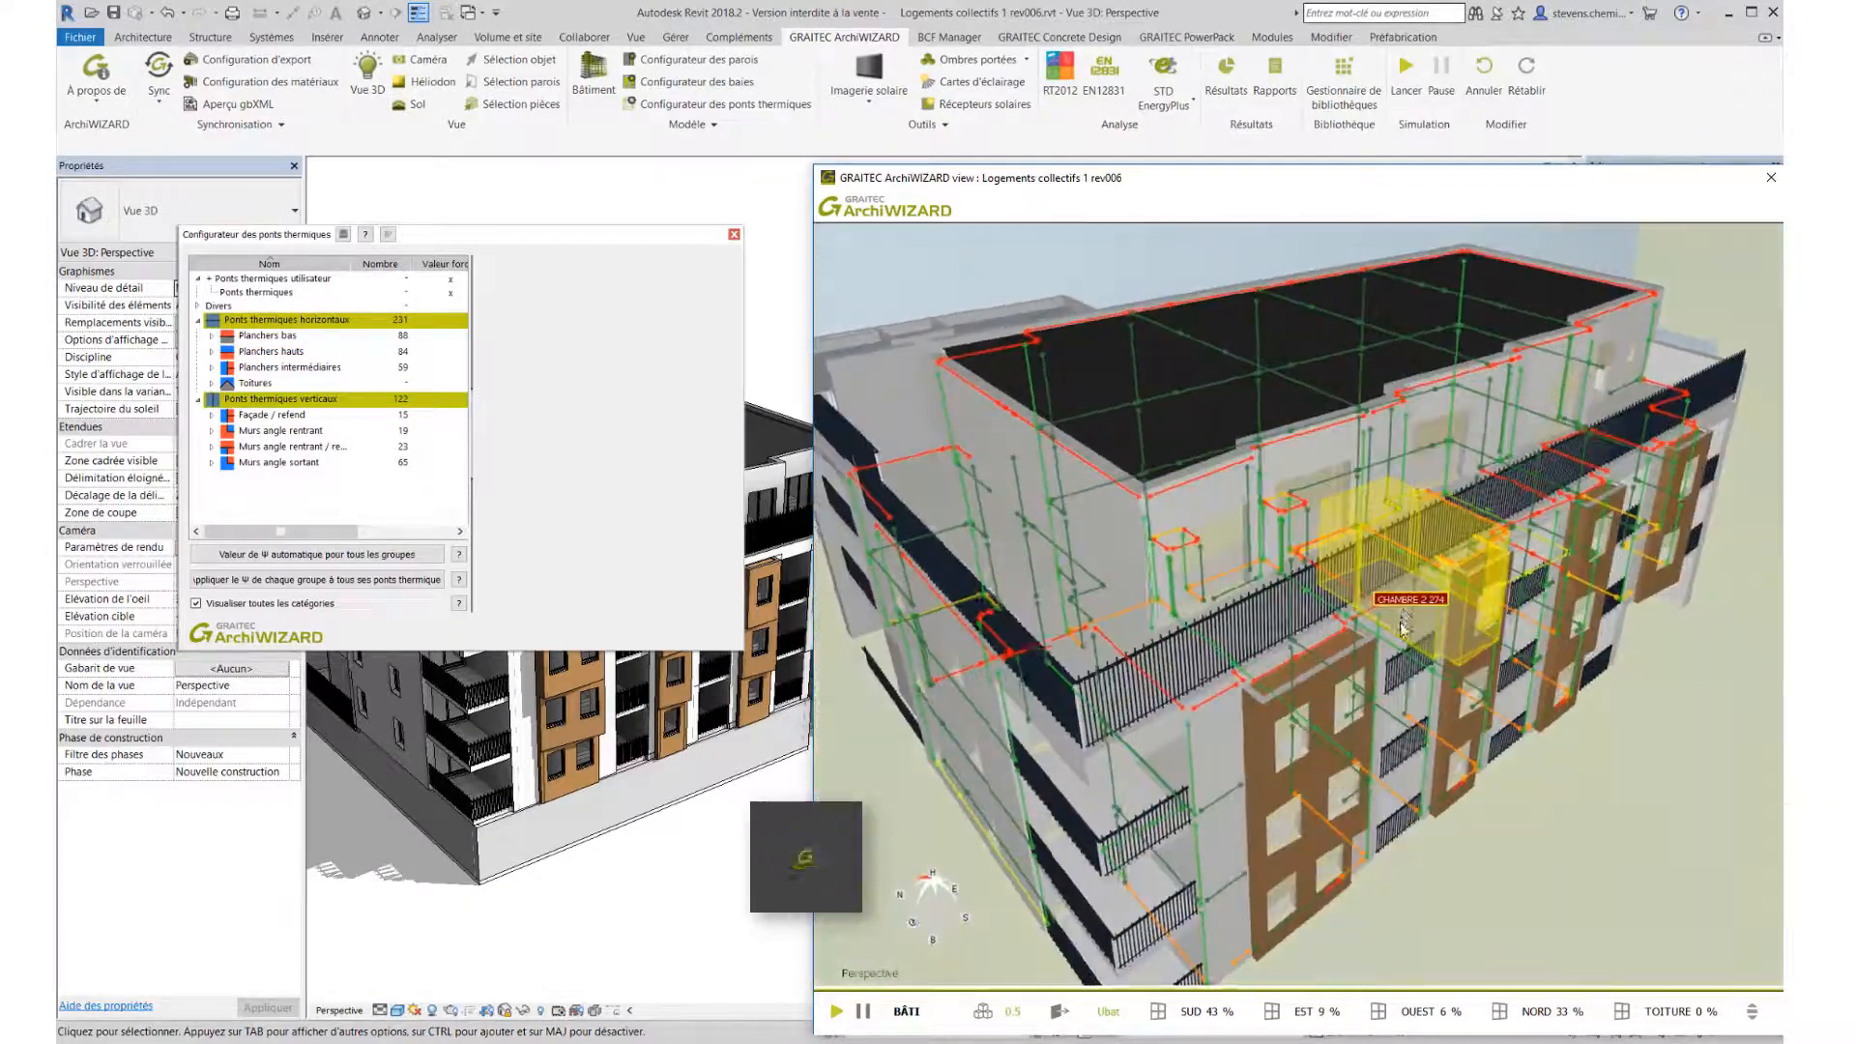
# Display the thermal bridge categories one after another, starting from Planchers bas and continuing through the vertical wall-angle categories
pyautogui.click(290, 335)
pyautogui.press('Down')
pyautogui.press('Down')
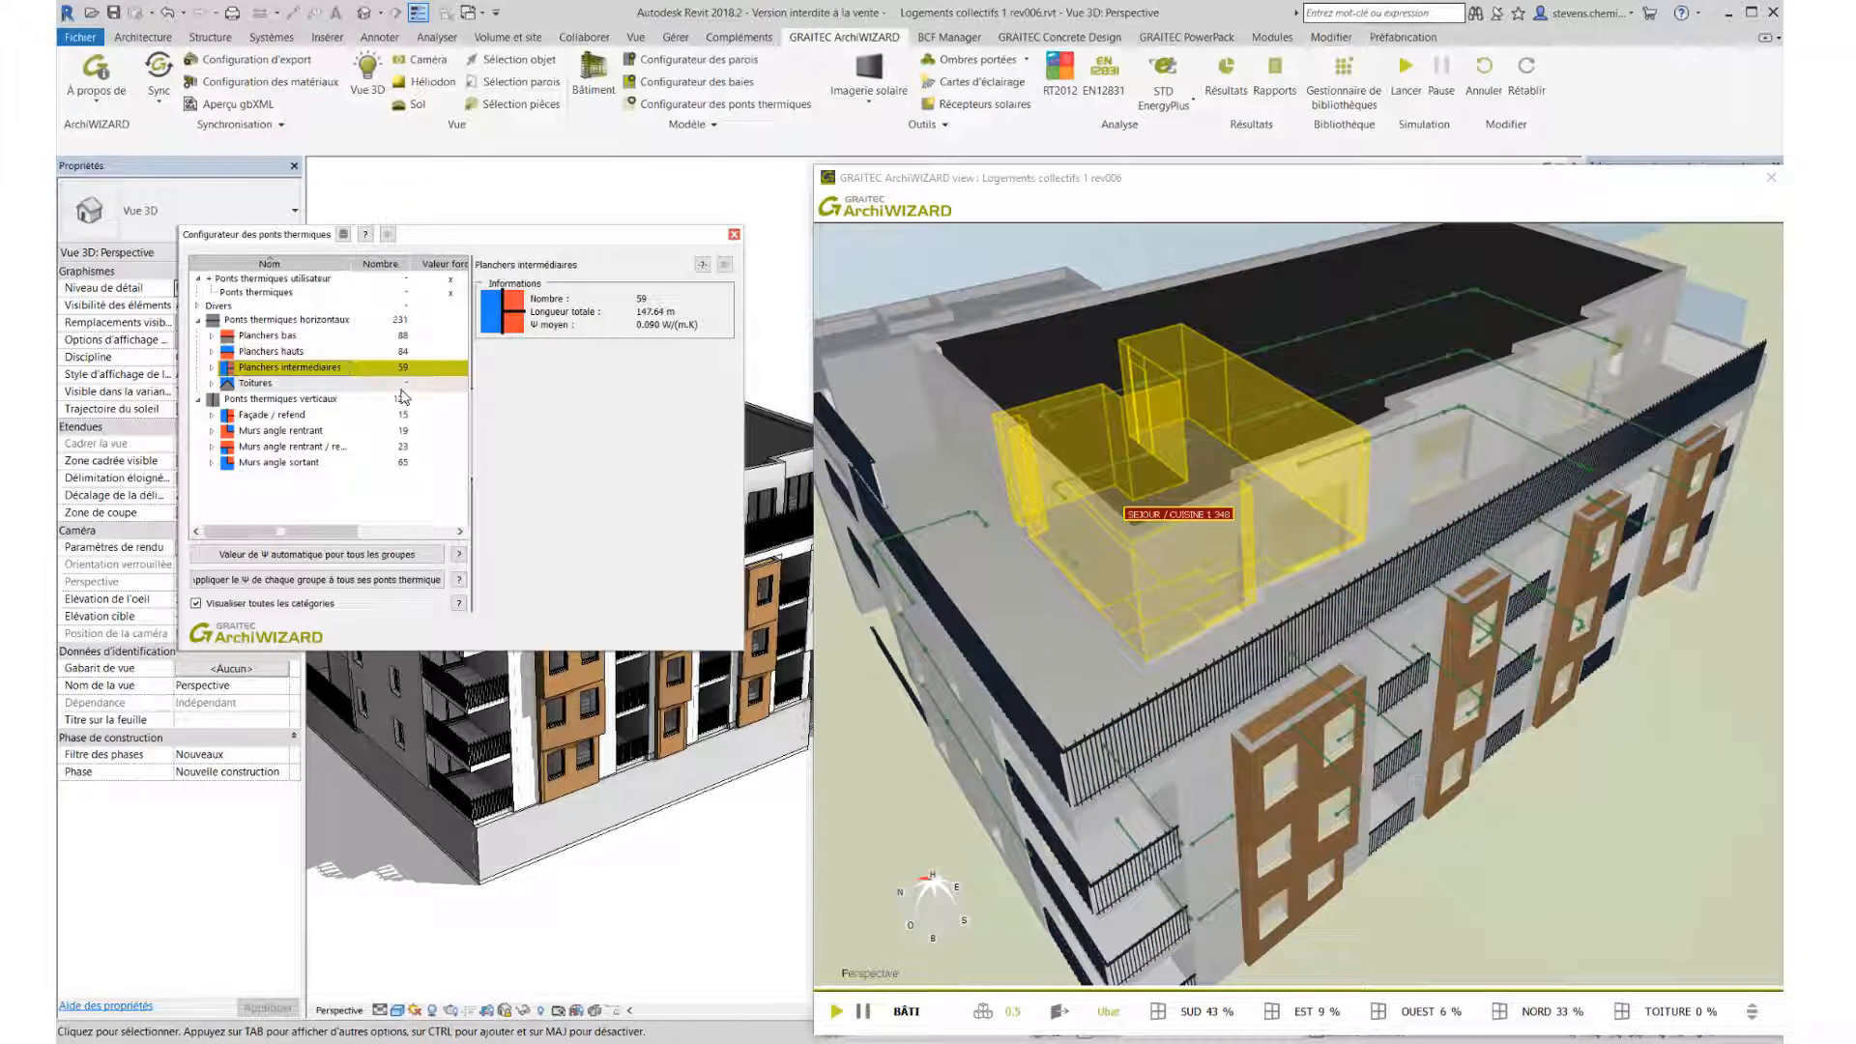
pyautogui.press('Down')
pyautogui.press('Down')
pyautogui.press('Down')
pyautogui.press('Down')
pyautogui.press('Down')
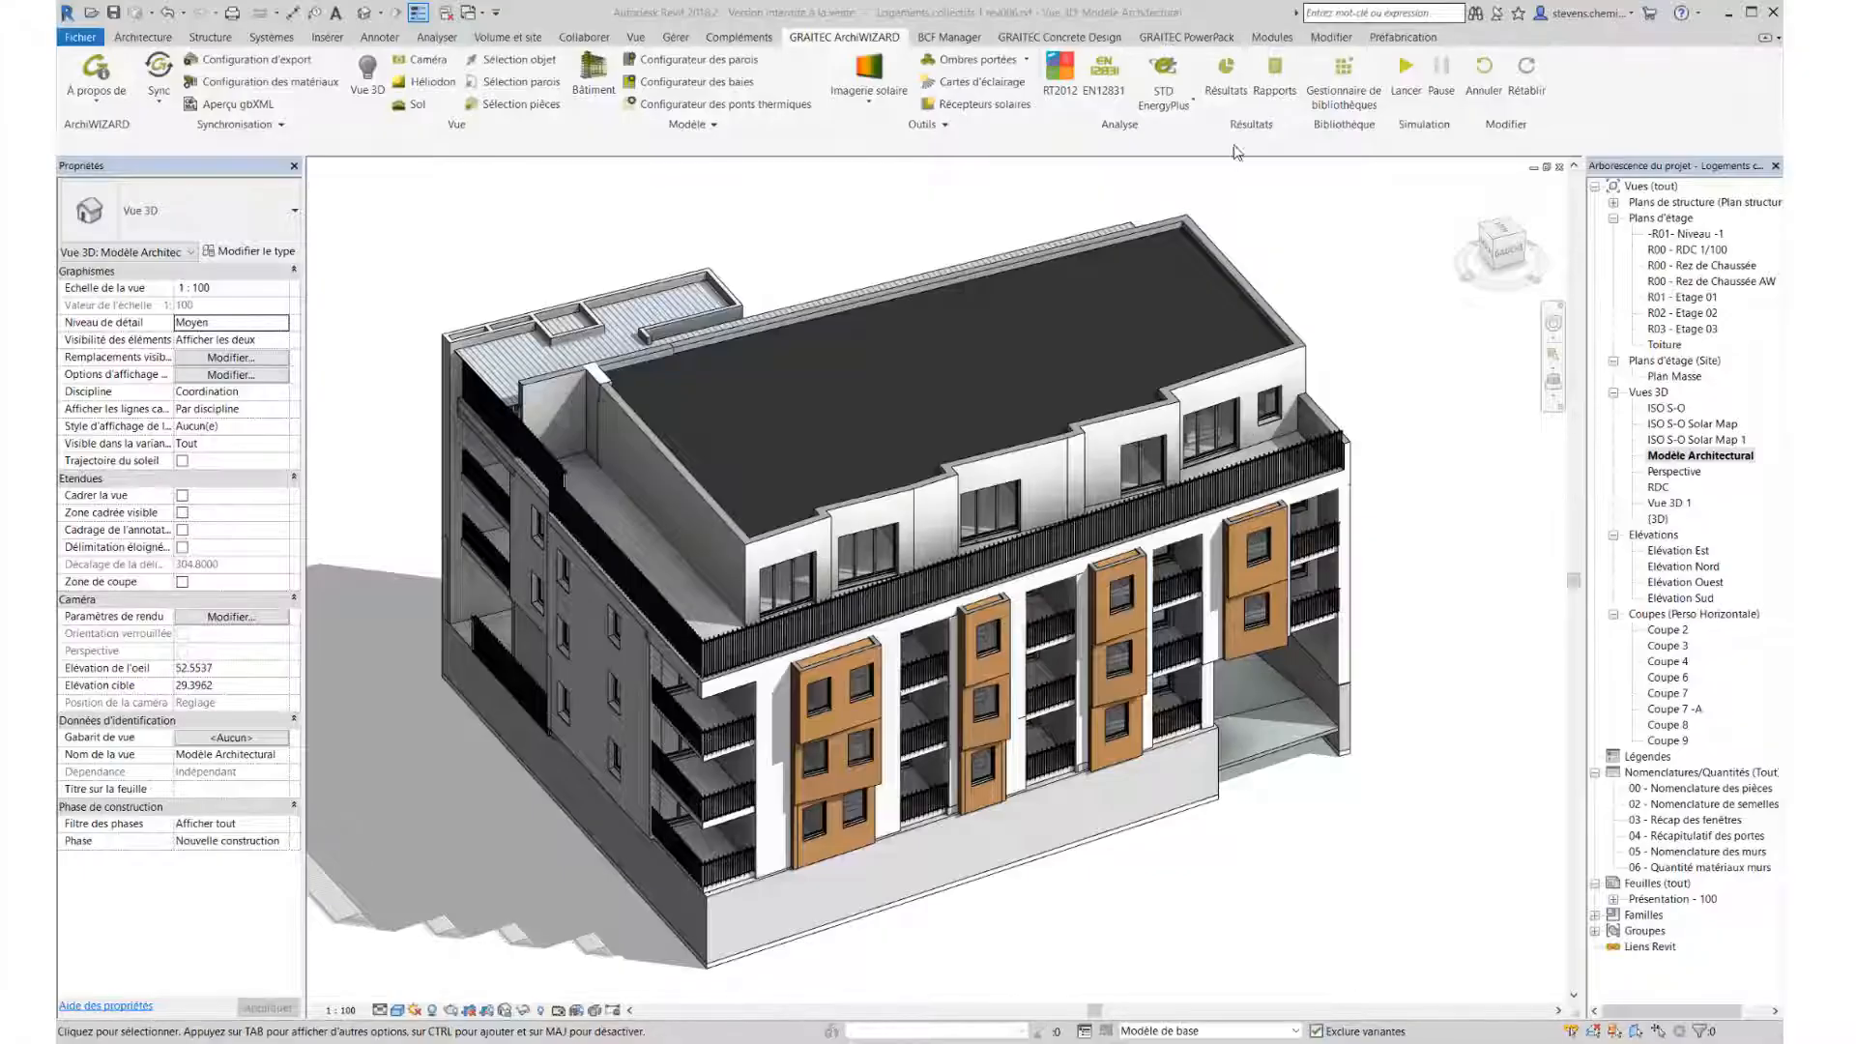
# Review the RT 2012 results Exigences de performance énergétique, Résultats globaux des groupes, DPE Neuf / Construction and Label effinergie+, and close the results
pyautogui.click(1226, 78)
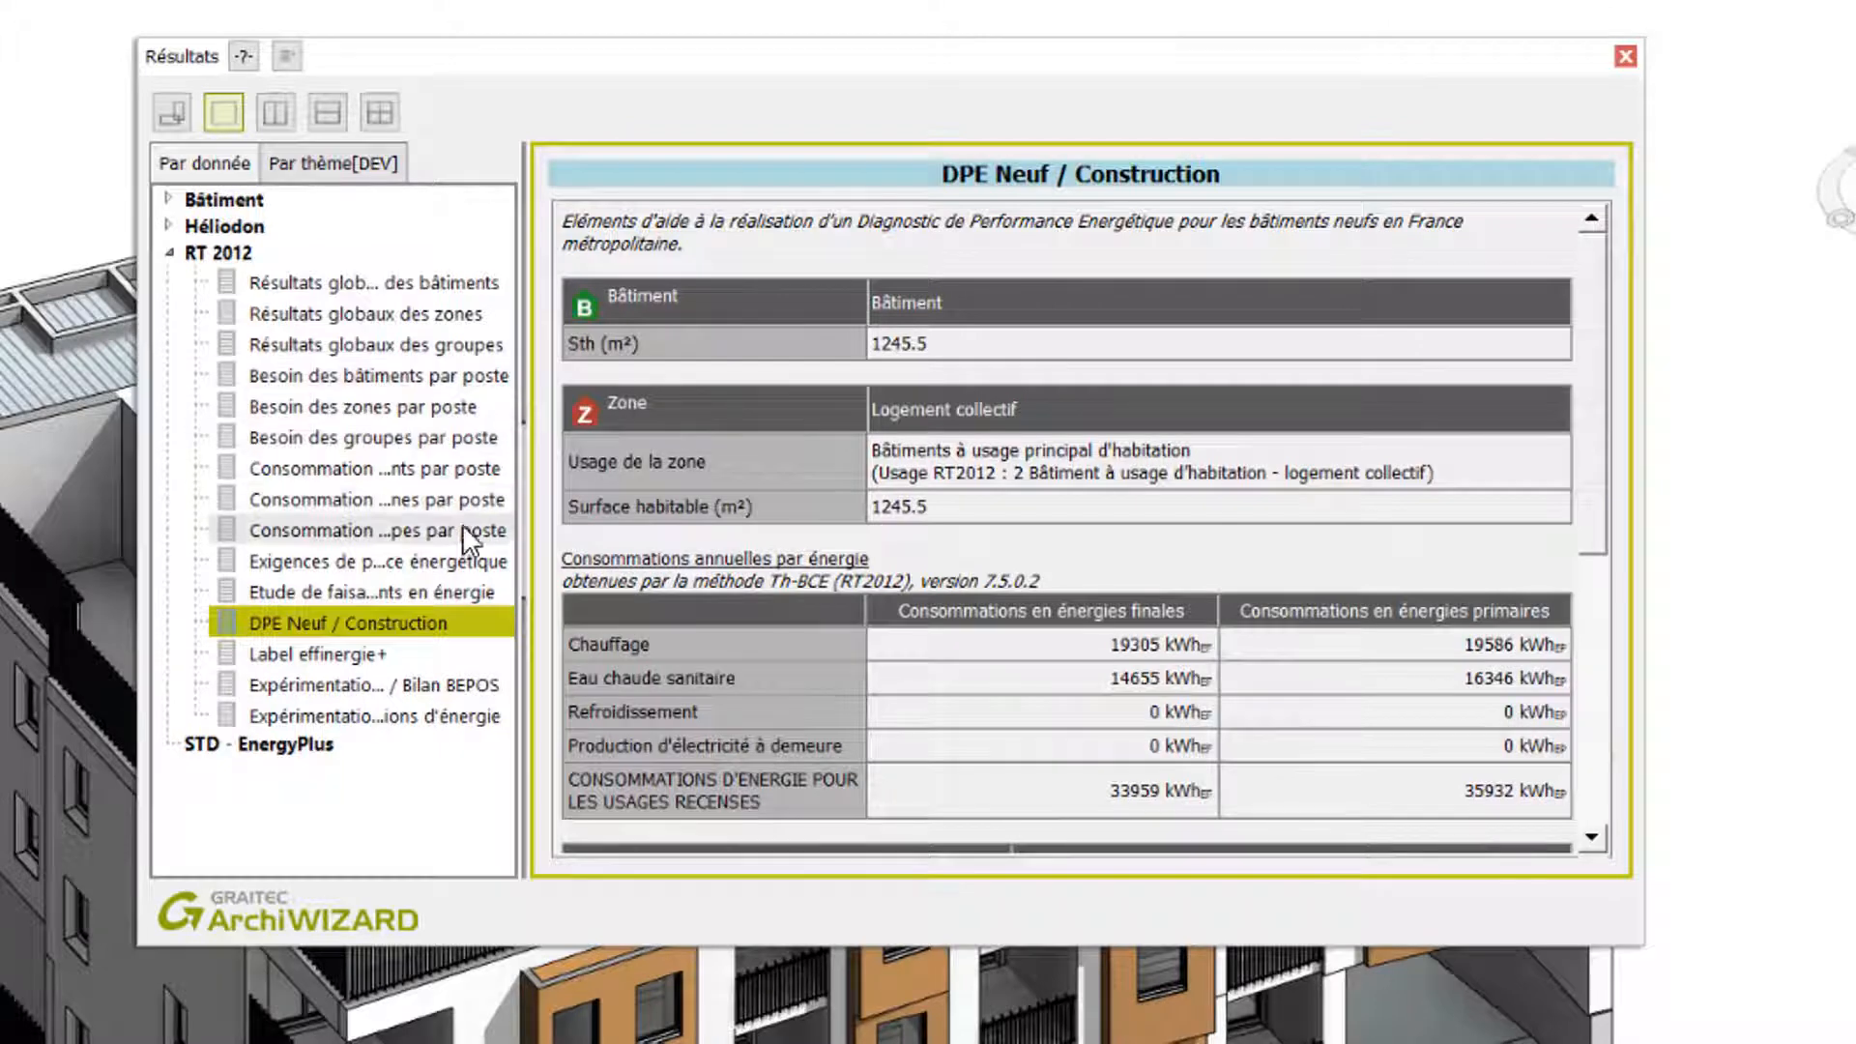
pyautogui.click(468, 561)
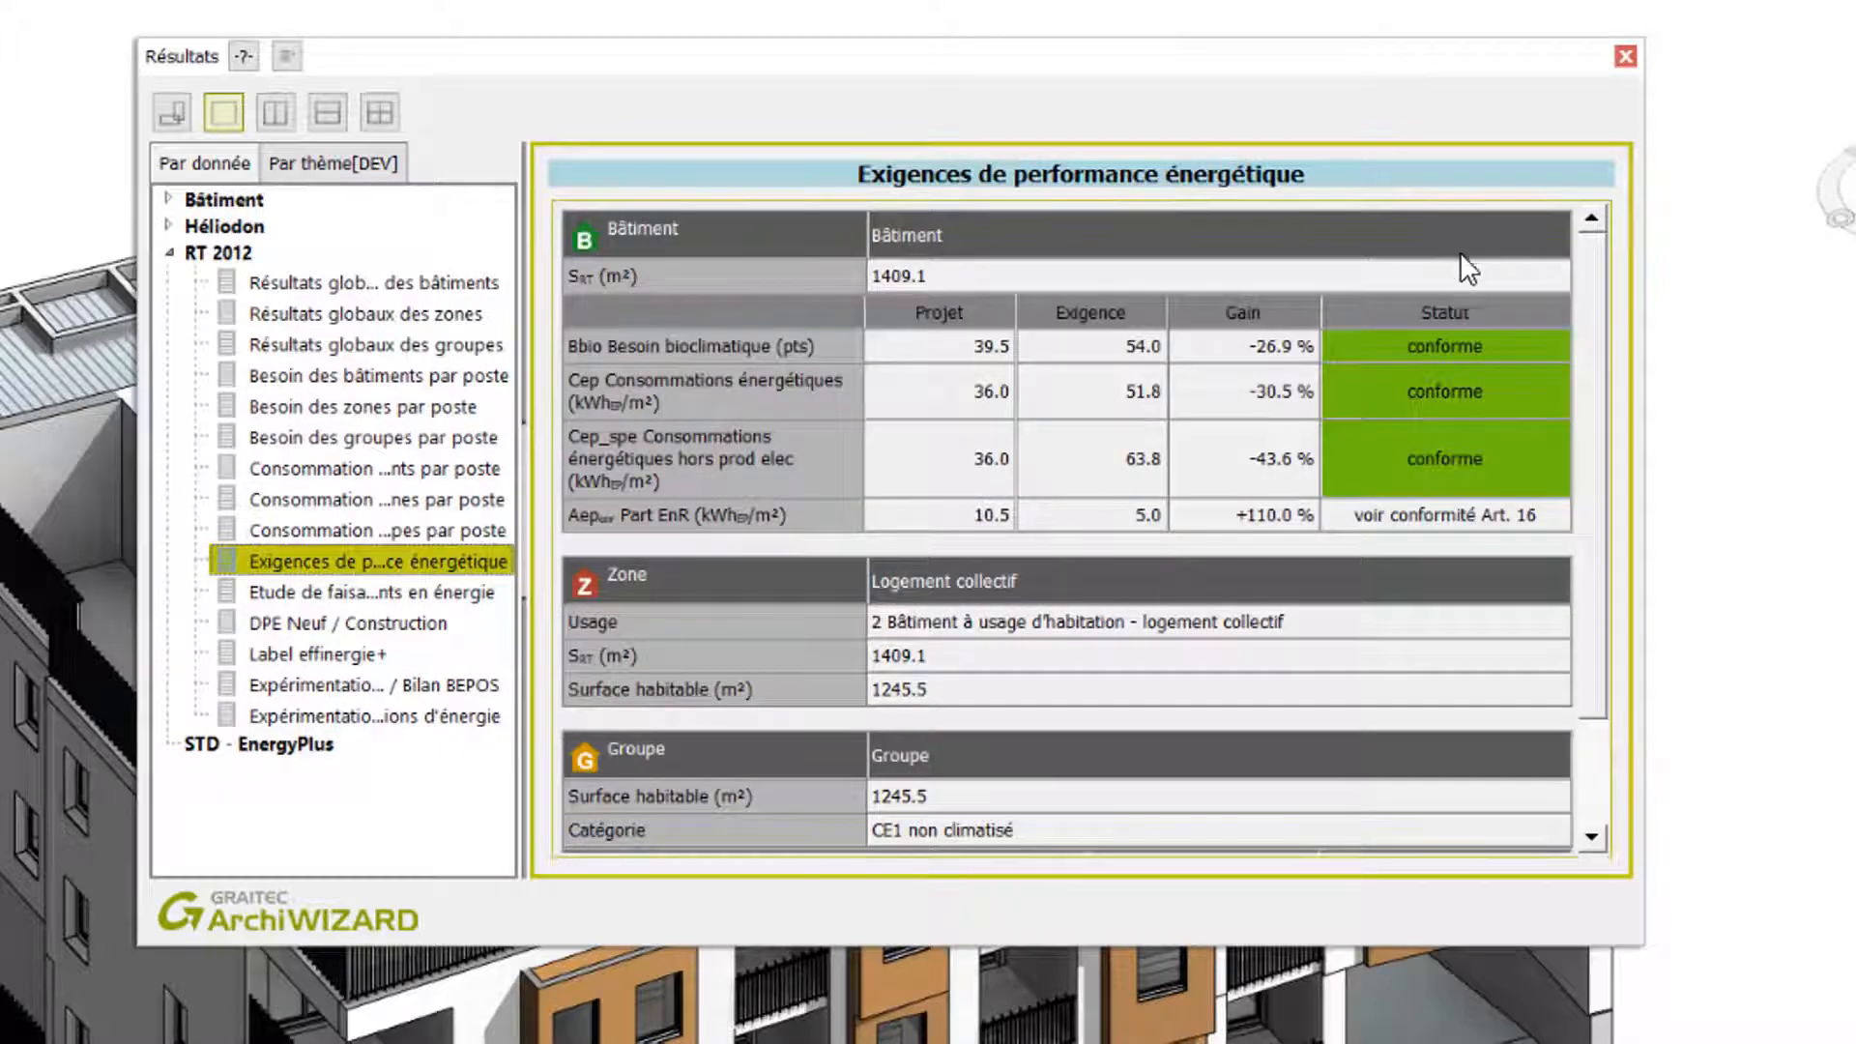
pyautogui.click(355, 346)
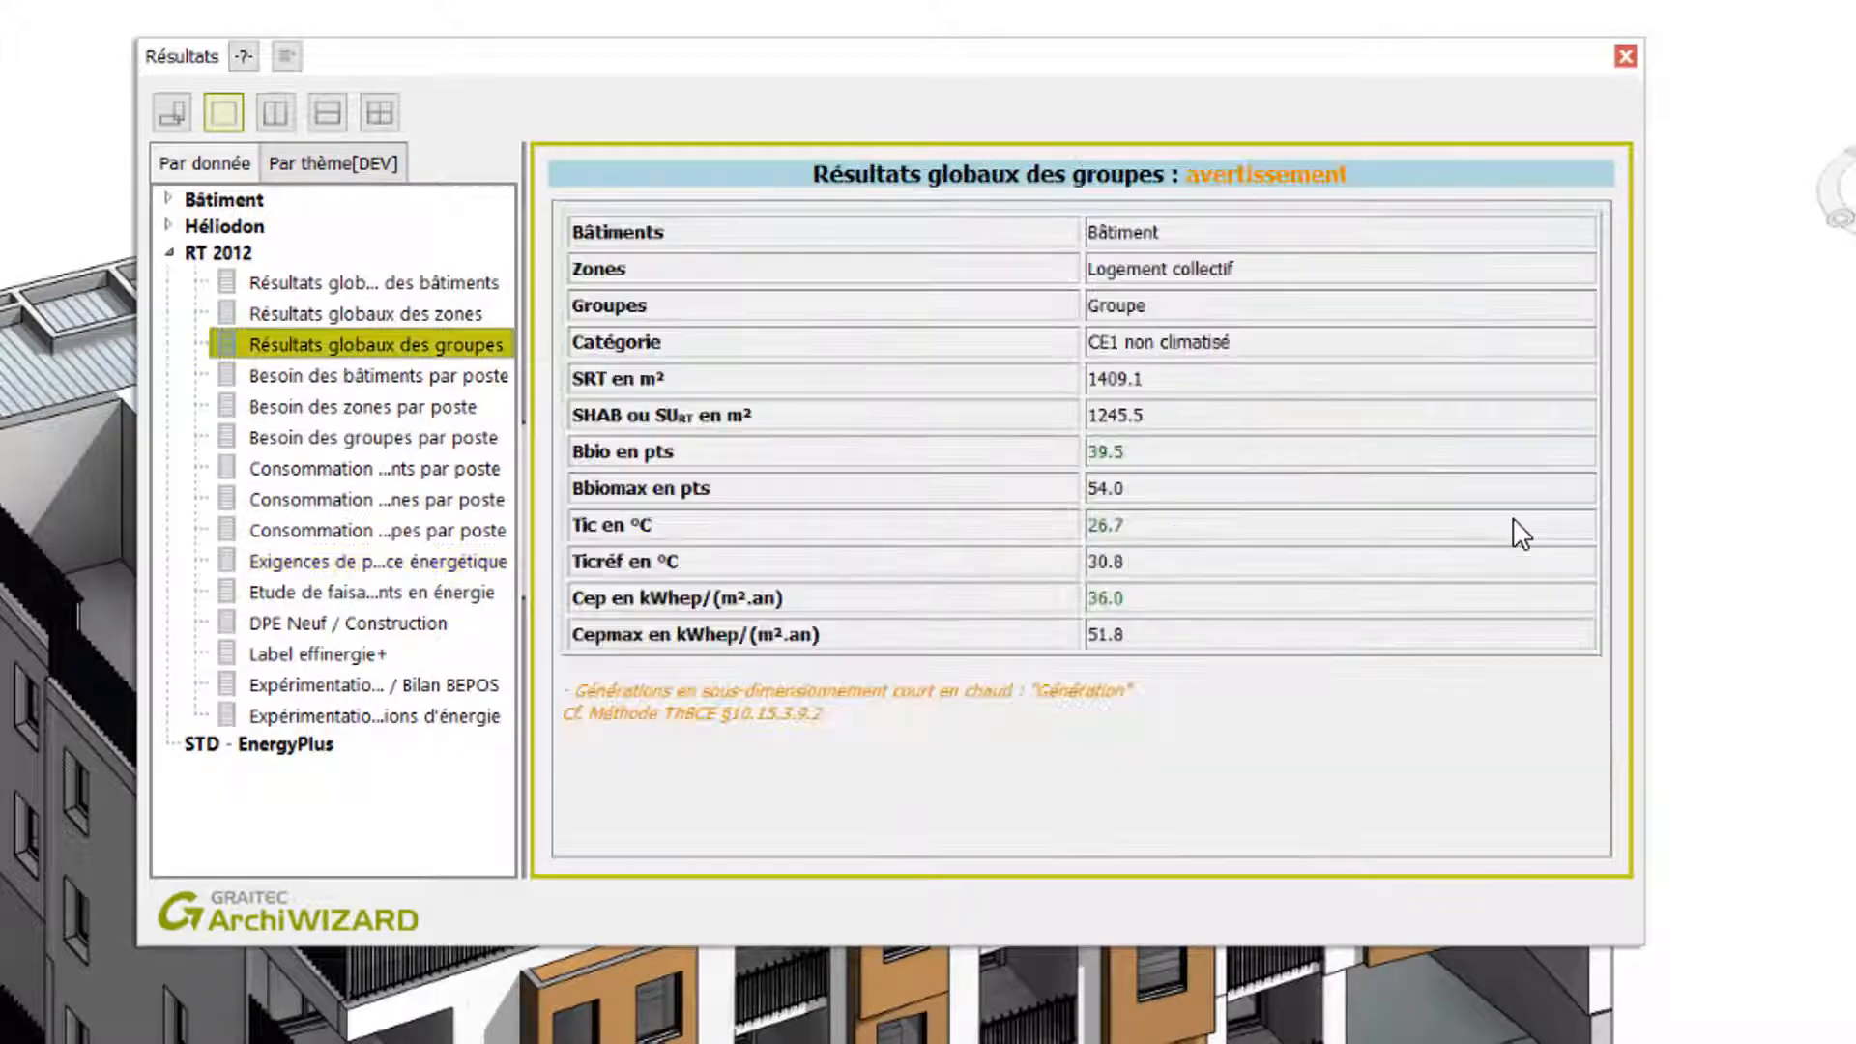
pyautogui.click(384, 624)
pyautogui.scroll(-6, 1155, 483)
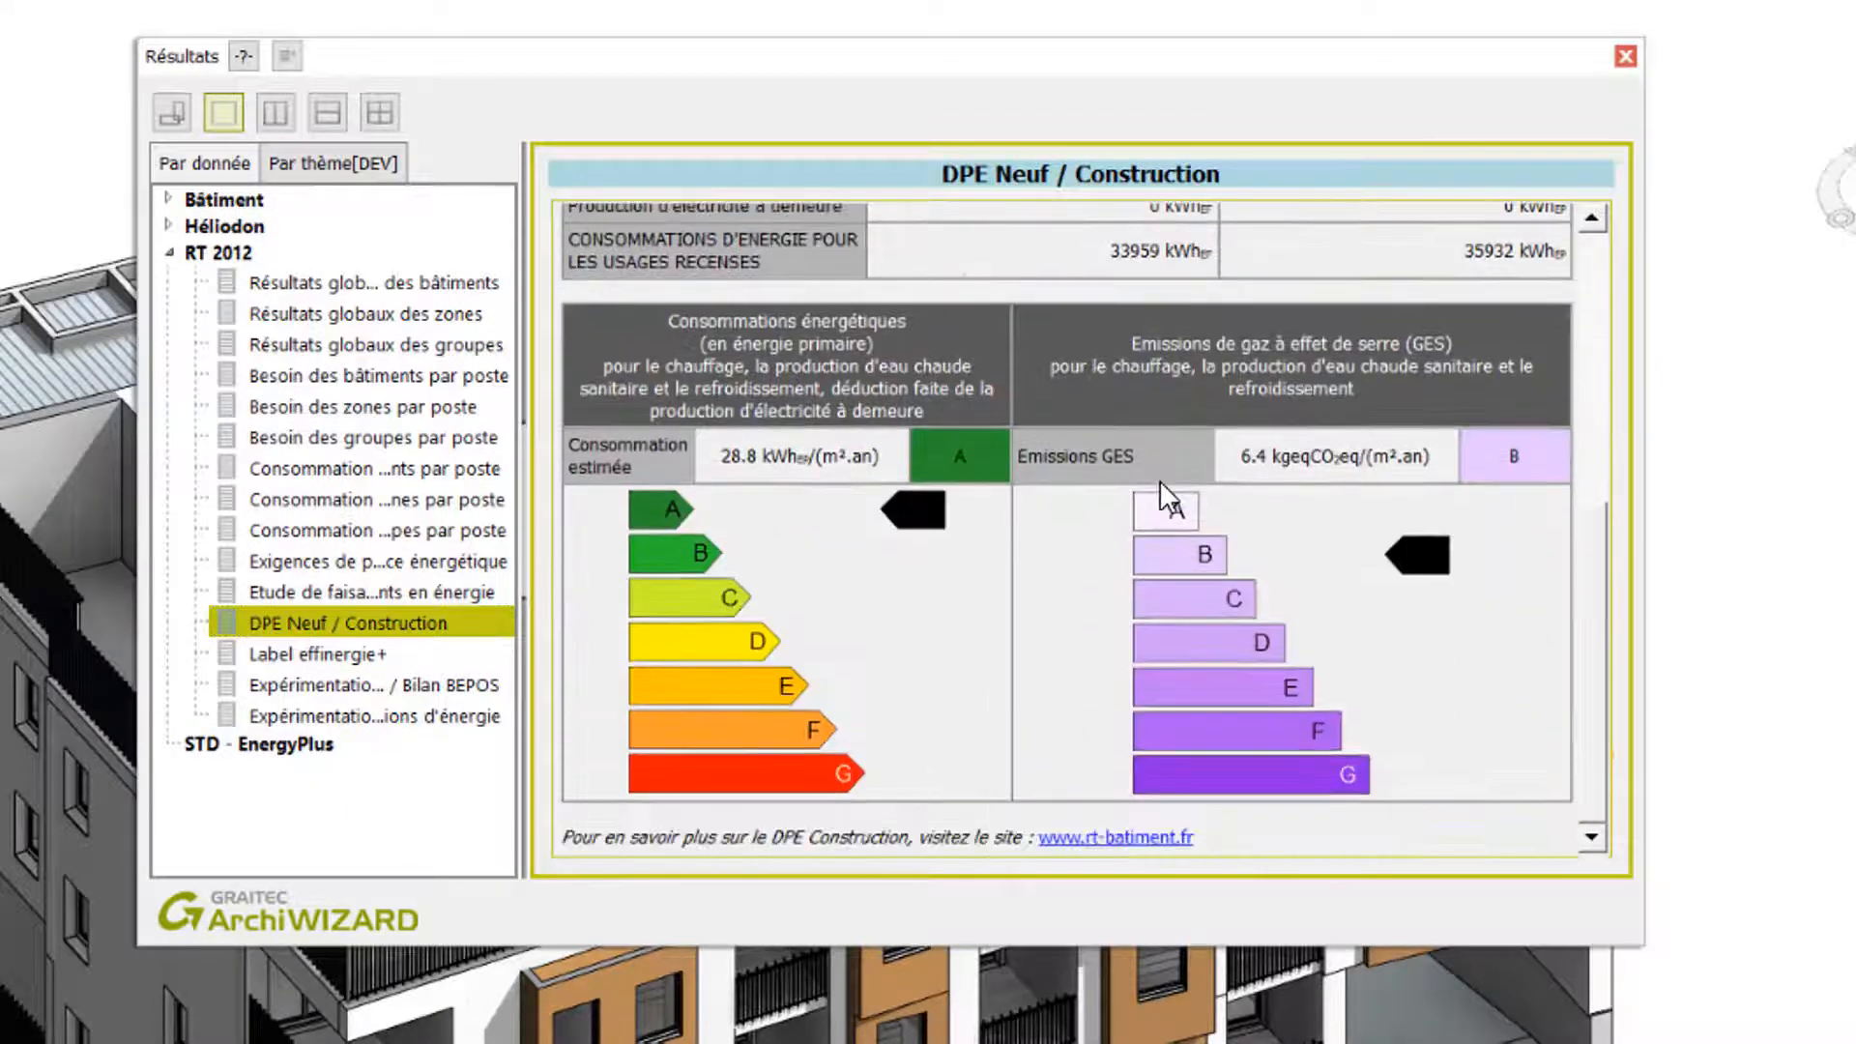
pyautogui.click(372, 653)
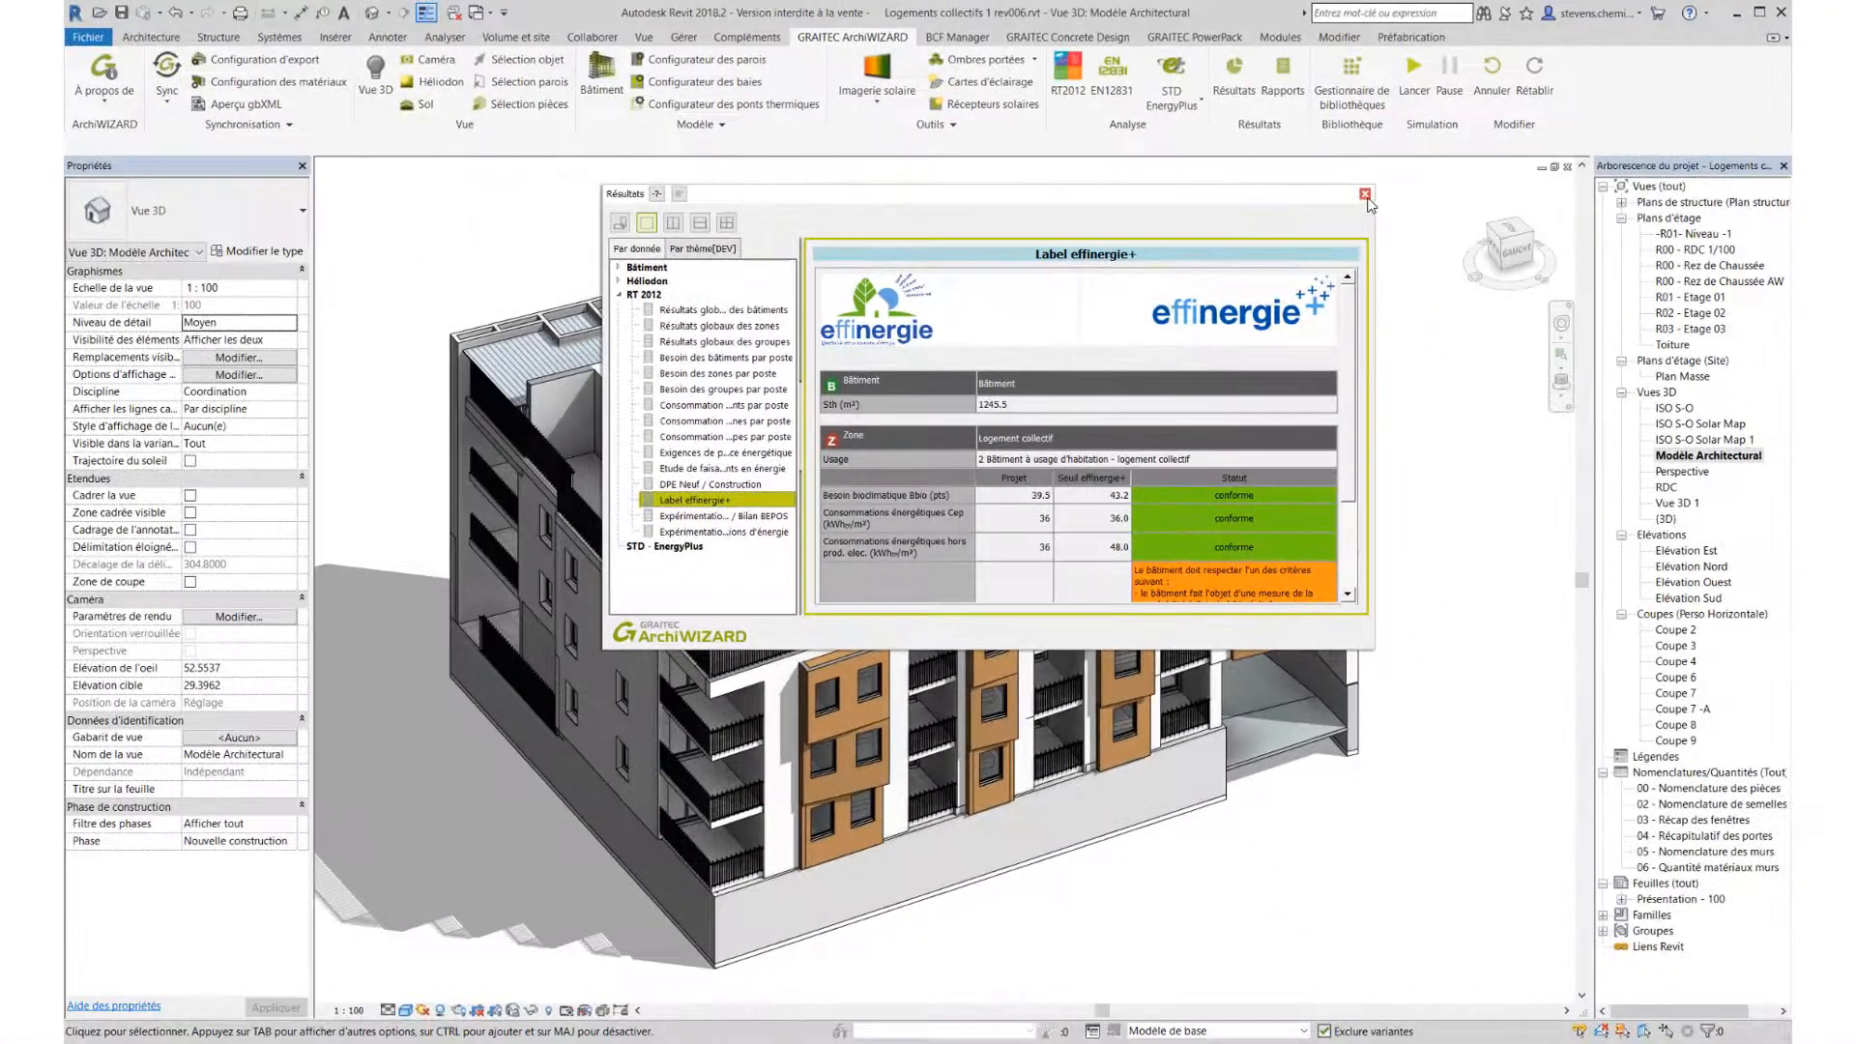
pyautogui.click(1365, 194)
# Open the report editor and review the energy report's envelope characteristics, thermal loss distribution and energy balance sections
pyautogui.click(1283, 76)
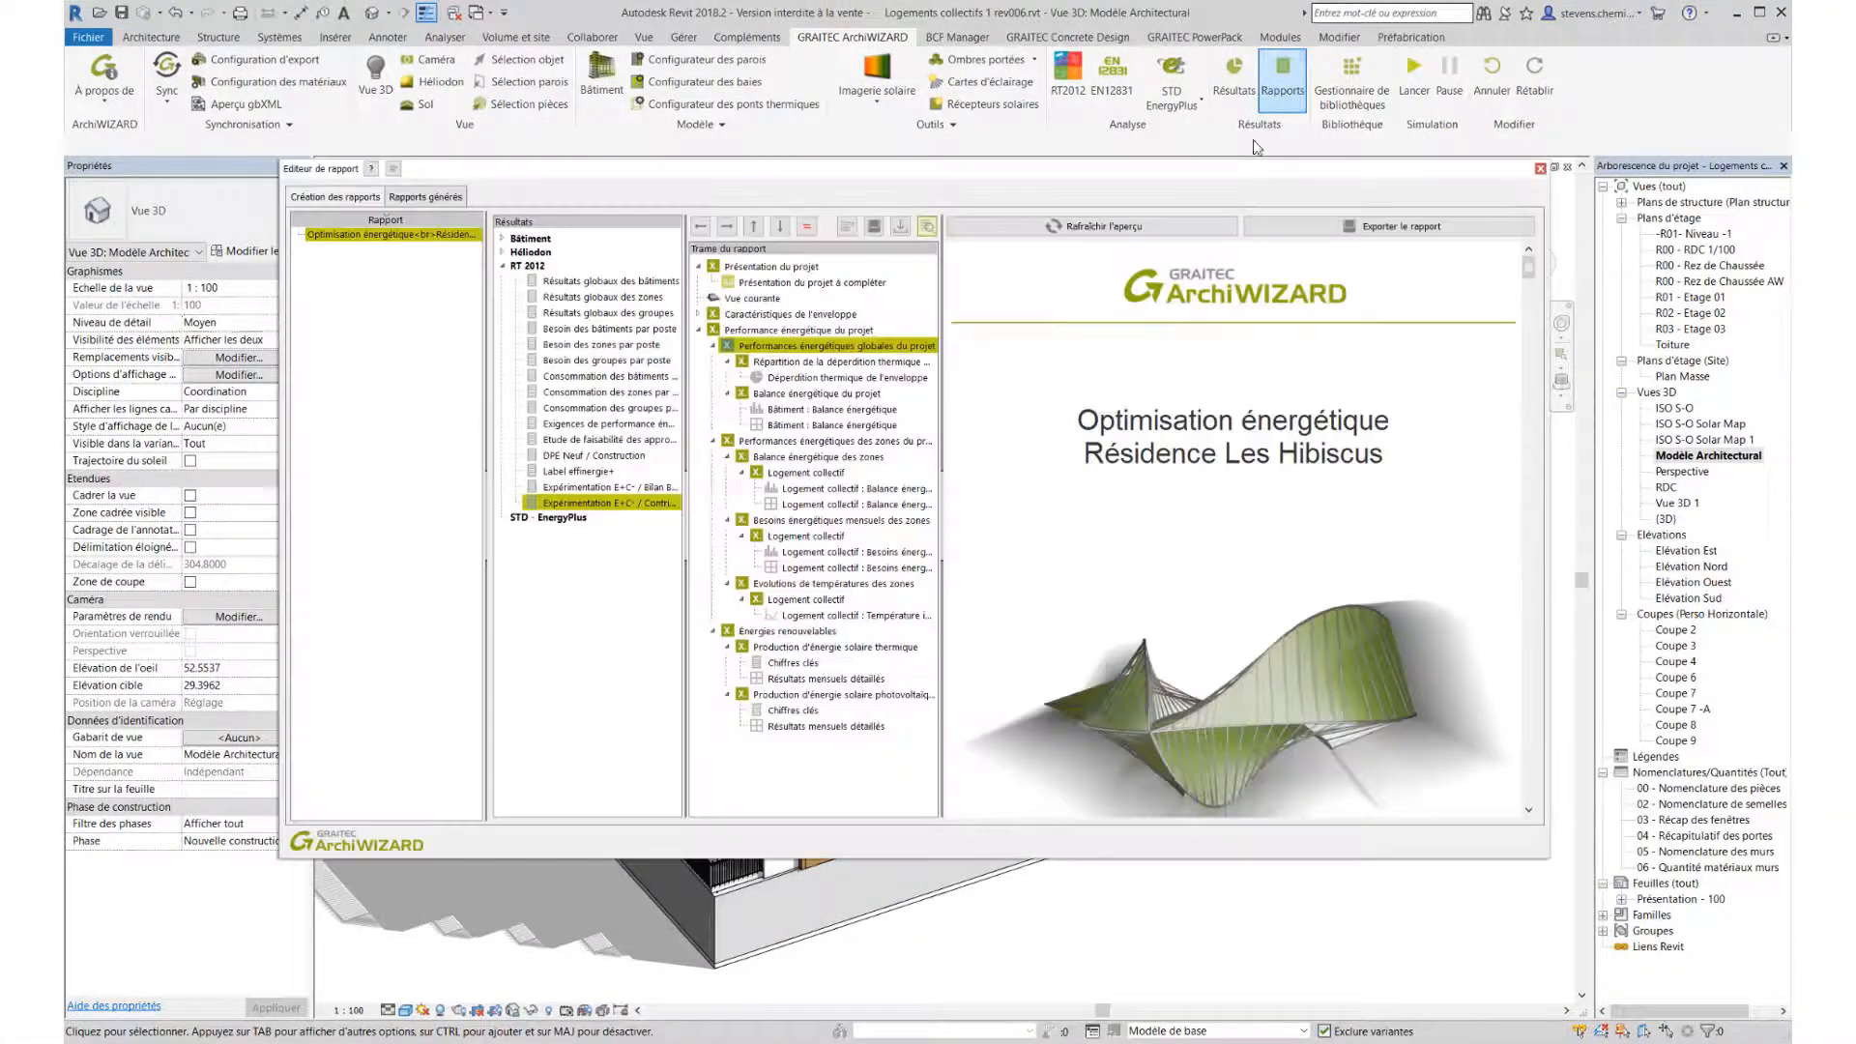
pyautogui.scroll(-20, 1178, 458)
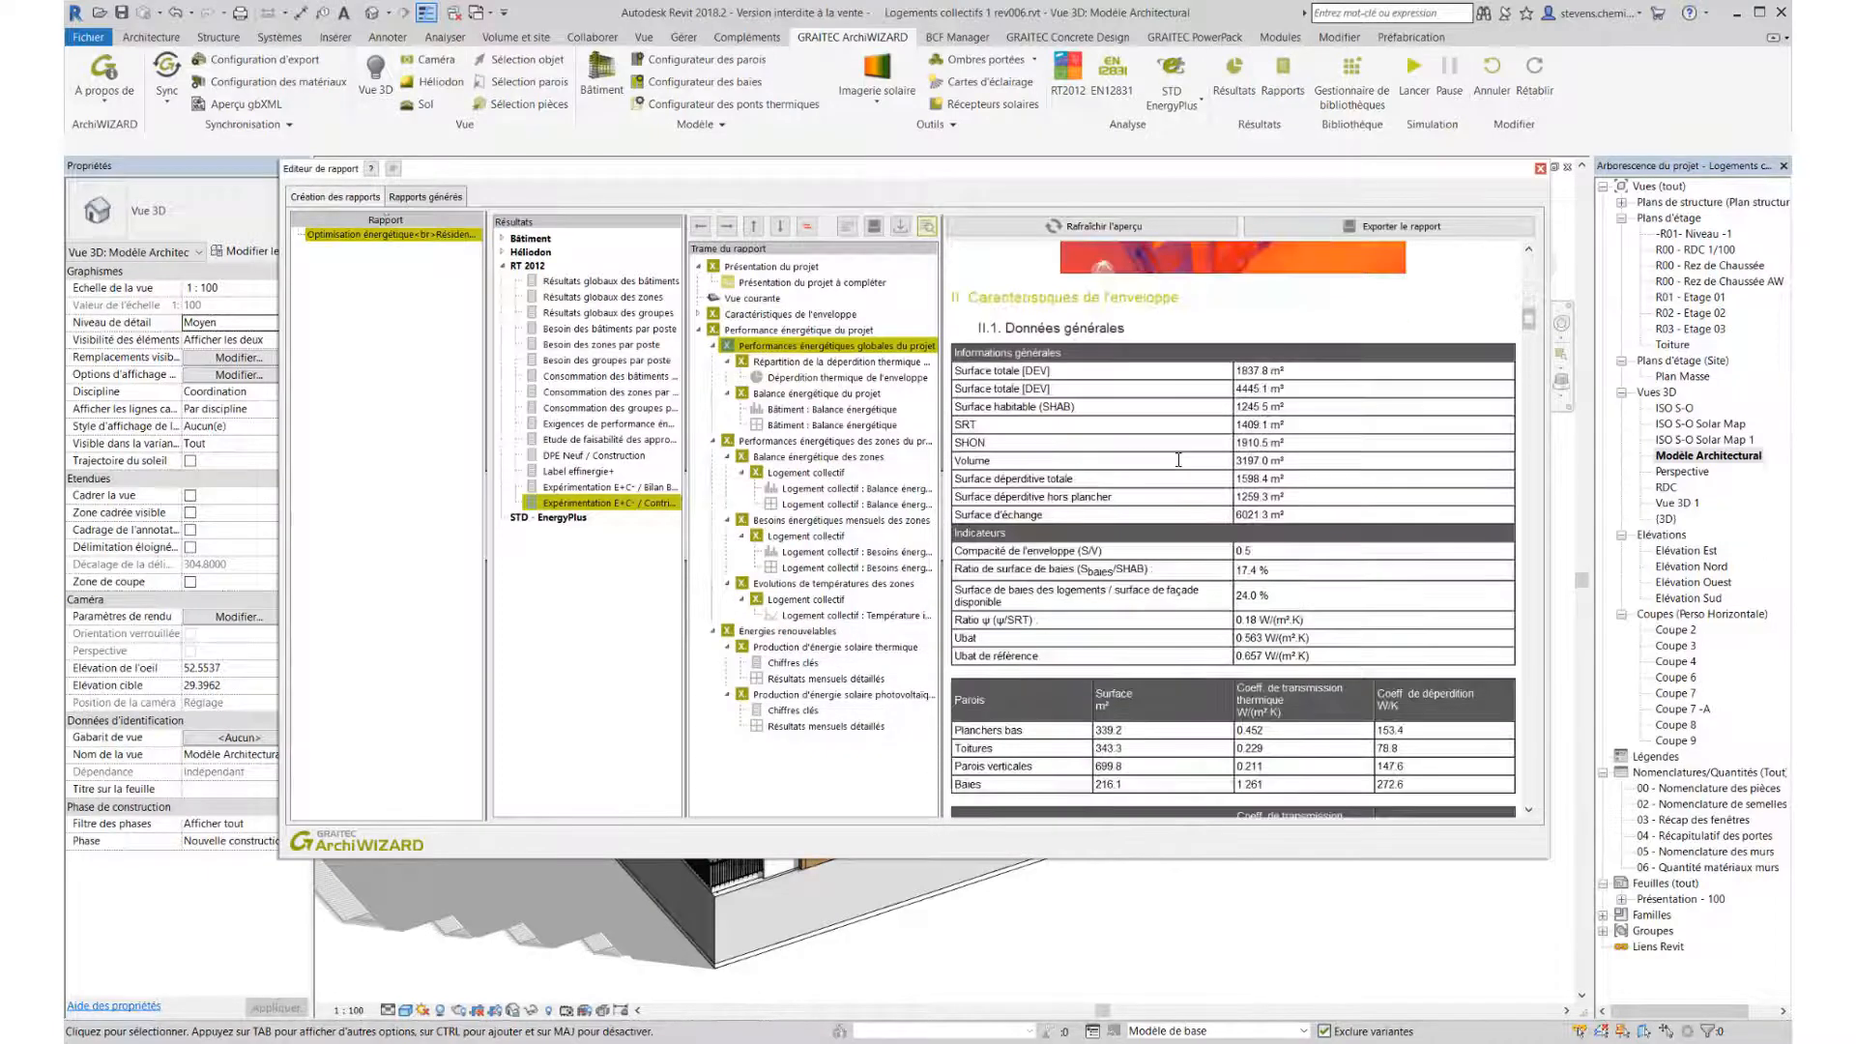
pyautogui.scroll(-10, 1445, 546)
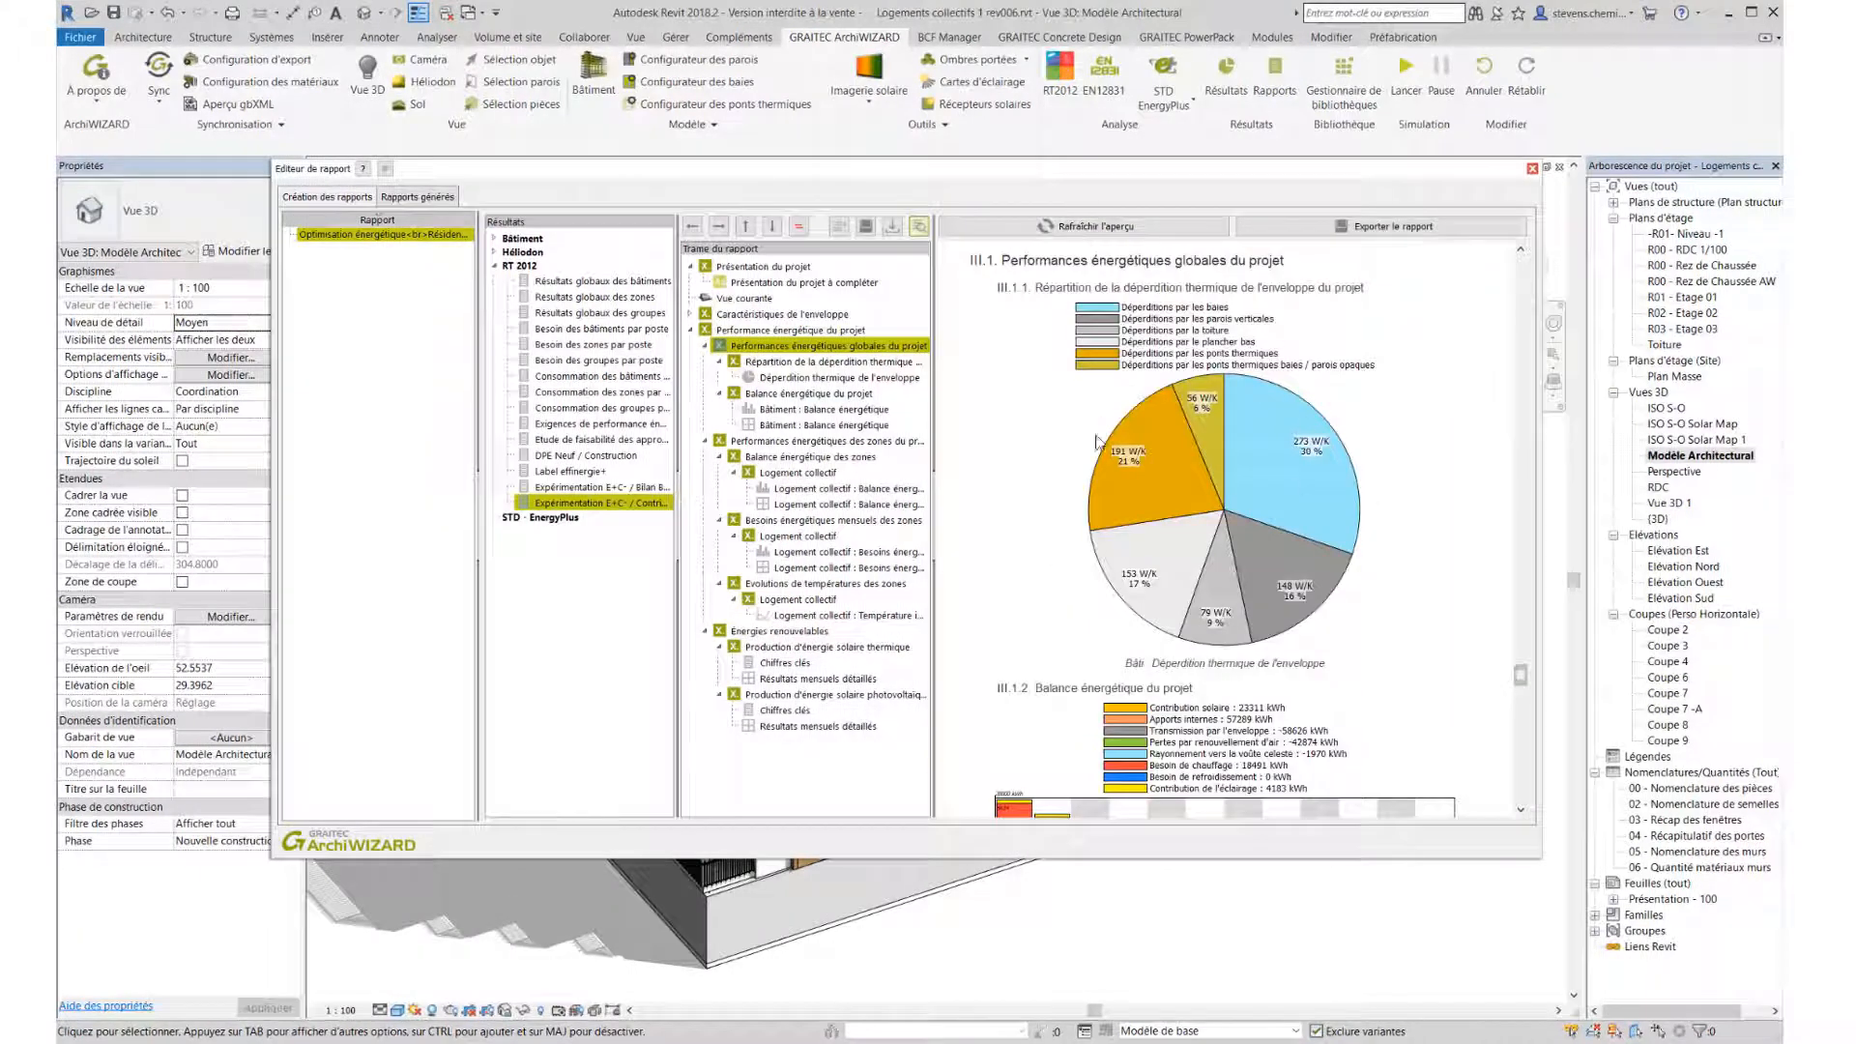
pyautogui.scroll(-15, 1266, 457)
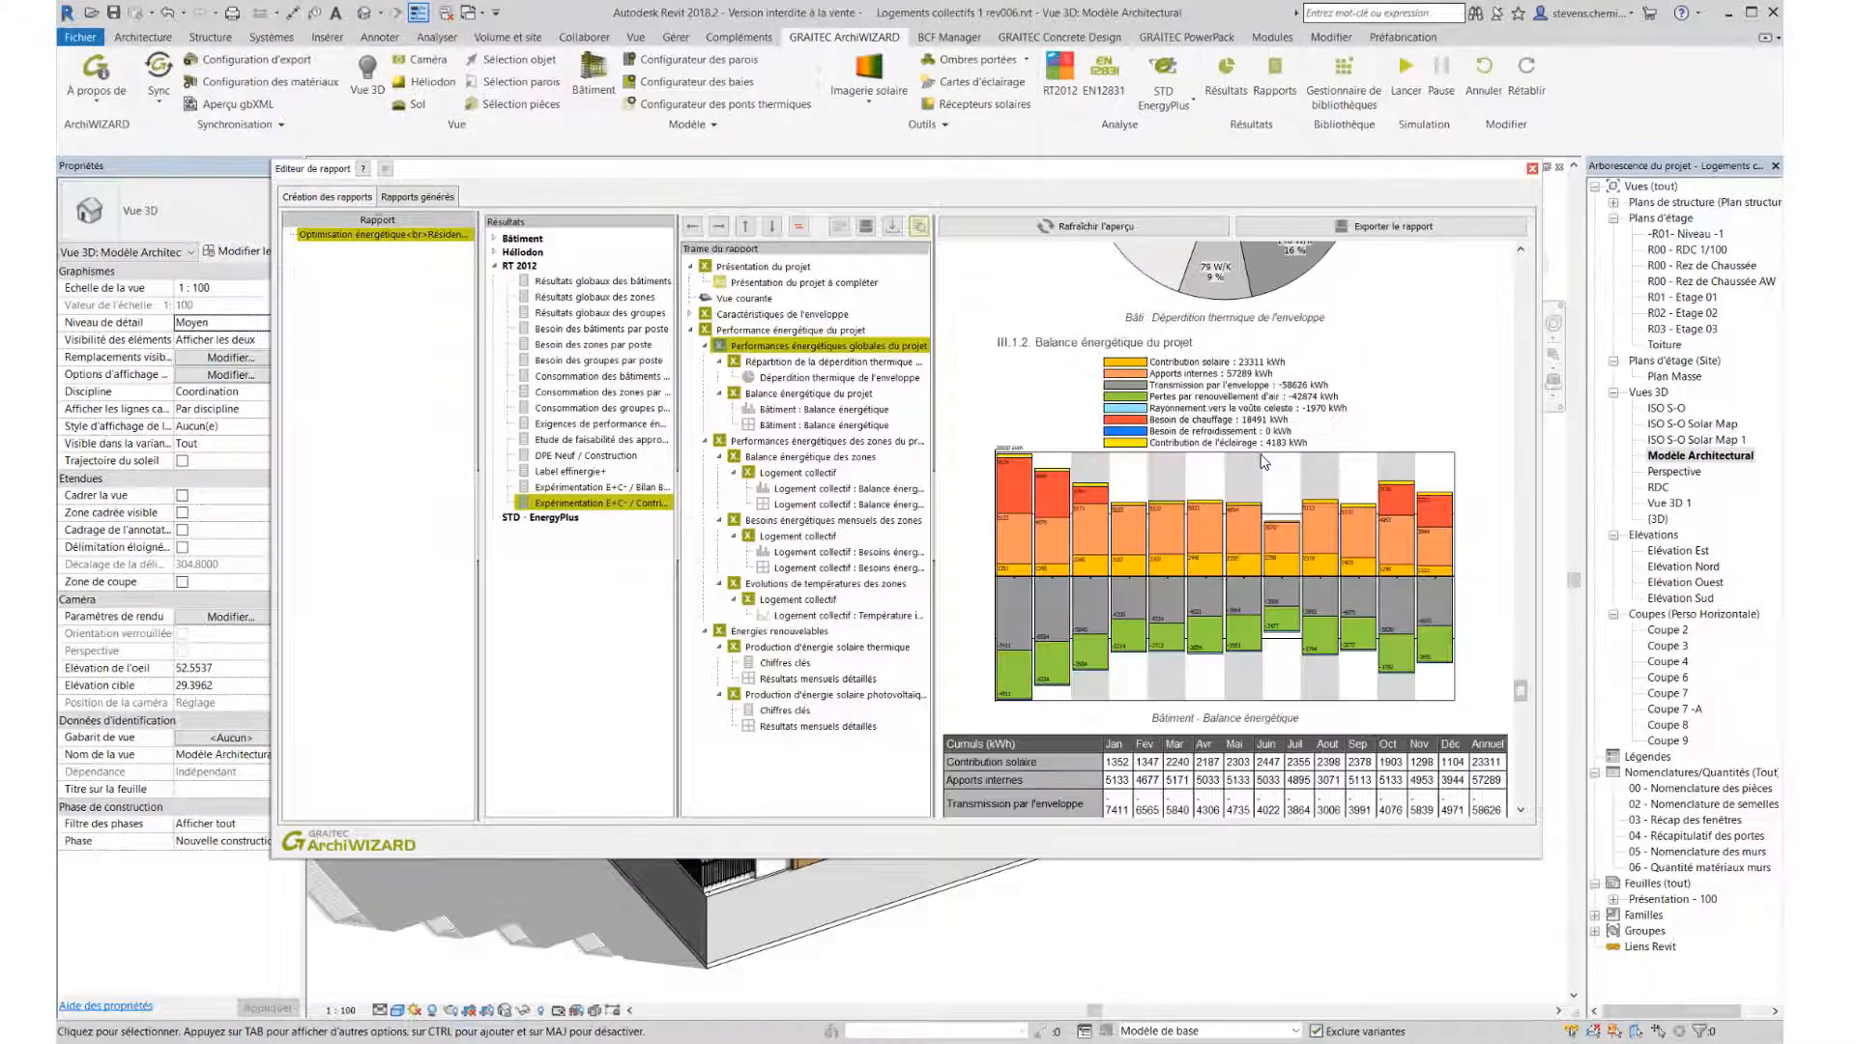
pyautogui.scroll(-15, 1263, 460)
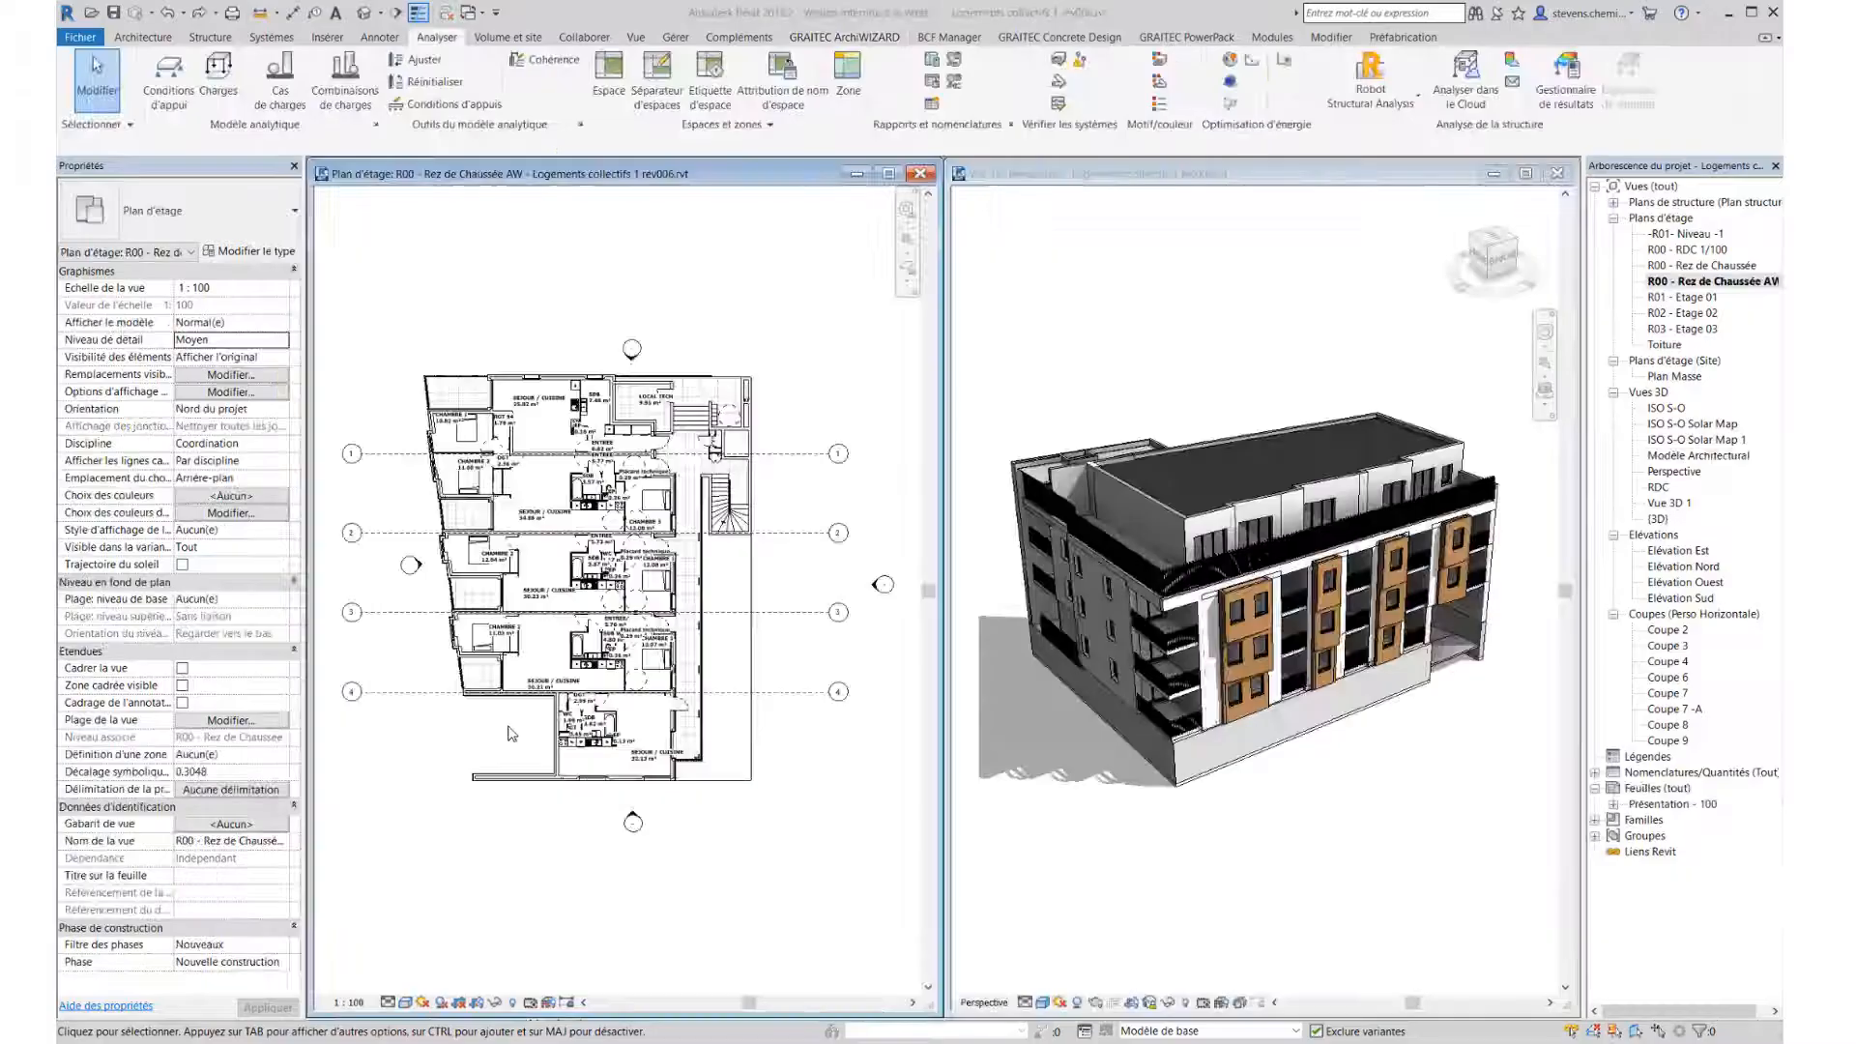
# Examine the energy analysis parameters of the 30.21 m² SEJOUR / CUISINE room, deselect it and maximize the ground-floor plan
pyautogui.scroll(6, 530, 679)
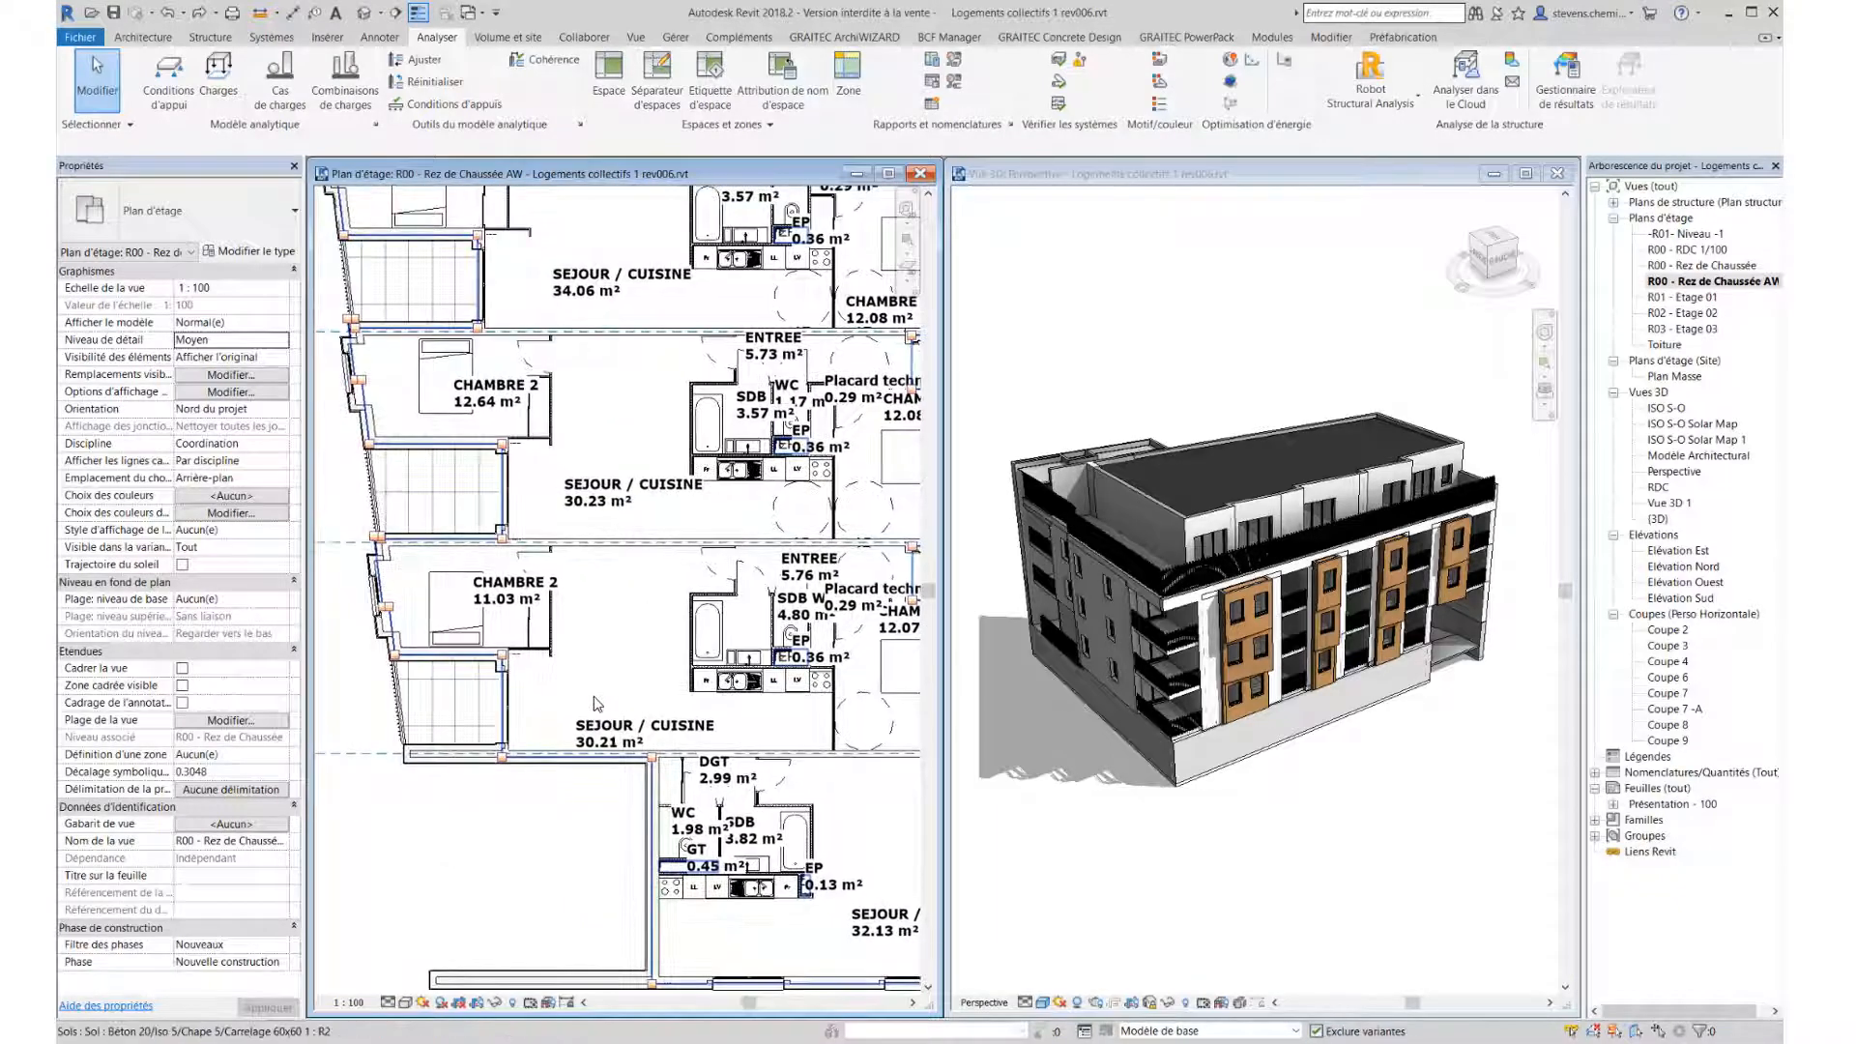
pyautogui.click(594, 701)
pyautogui.scroll(2, 566, 701)
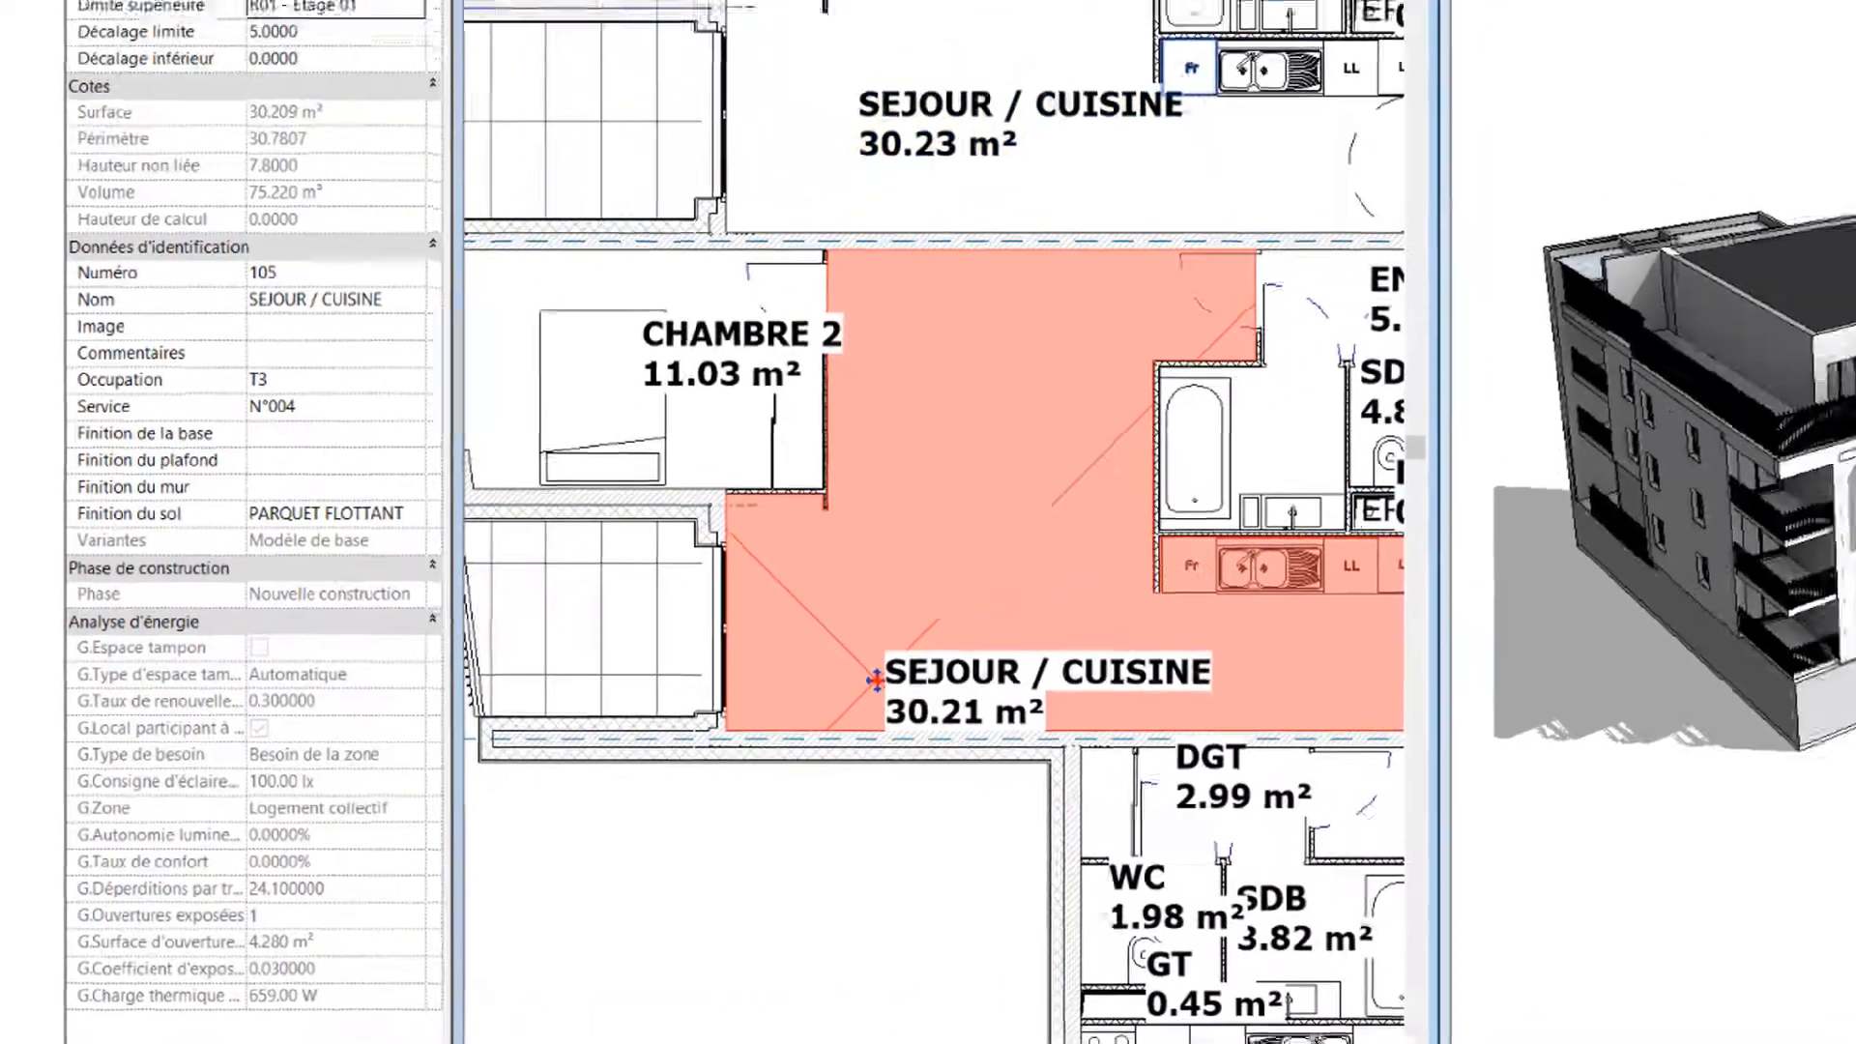
pyautogui.press('Escape')
pyautogui.click(896, 173)
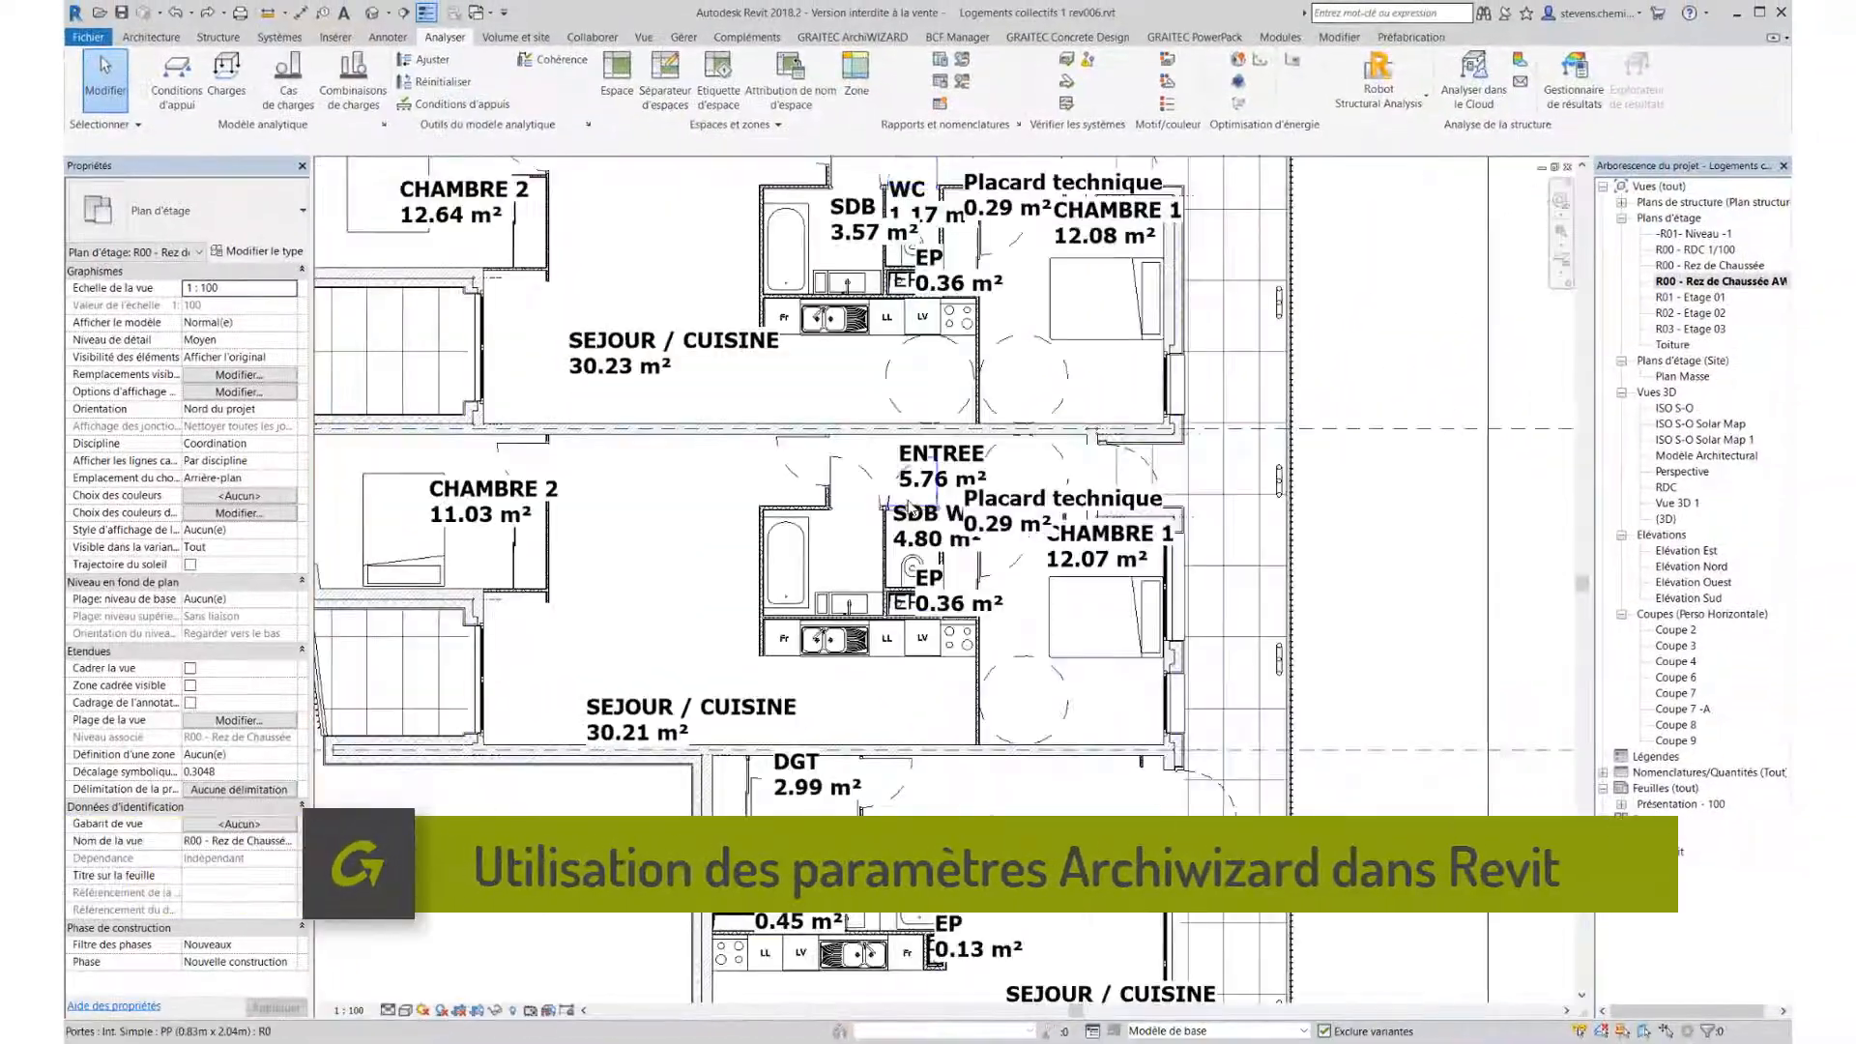
# Place a colour fill legend beside the ground-floor plan, with Pièces as the space type and EN 12831 as the colour scheme
pyautogui.scroll(-5, 901, 494)
pyautogui.moveTo(909, 496); pyautogui.dragTo(966, 621, button='middle')
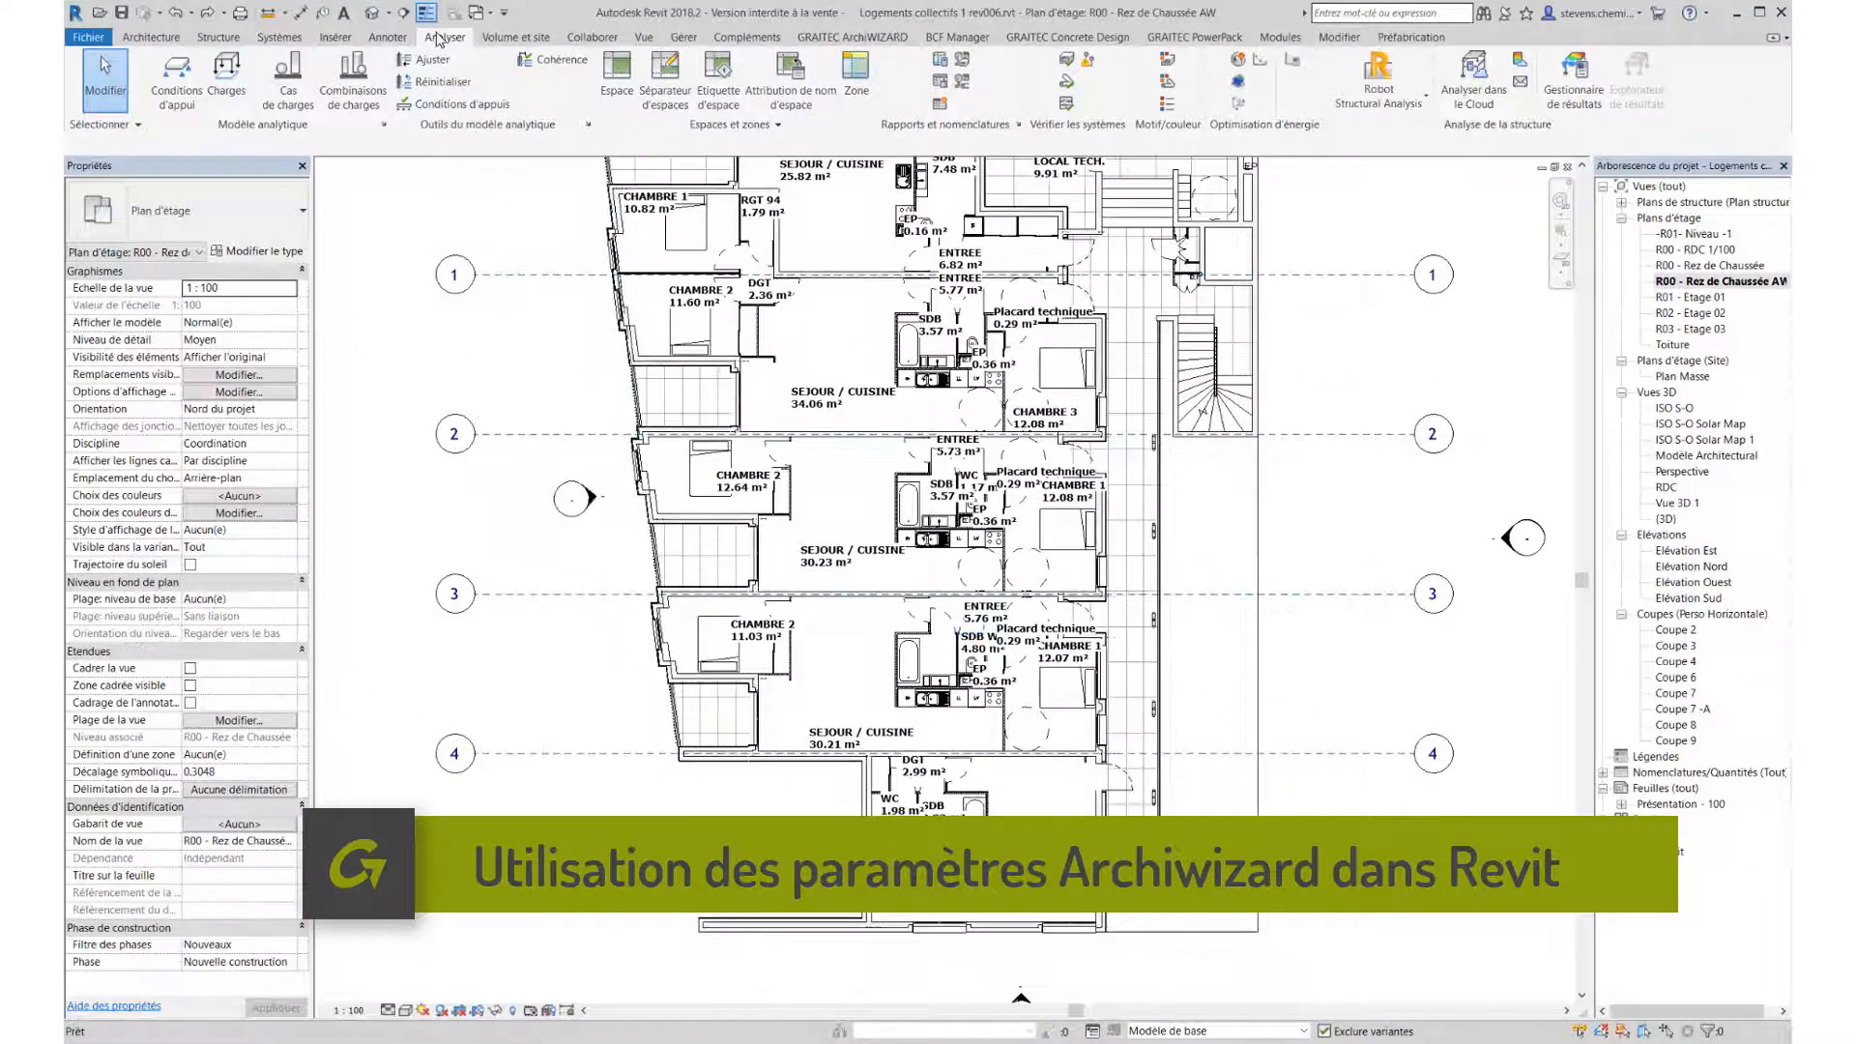
pyautogui.click(1165, 108)
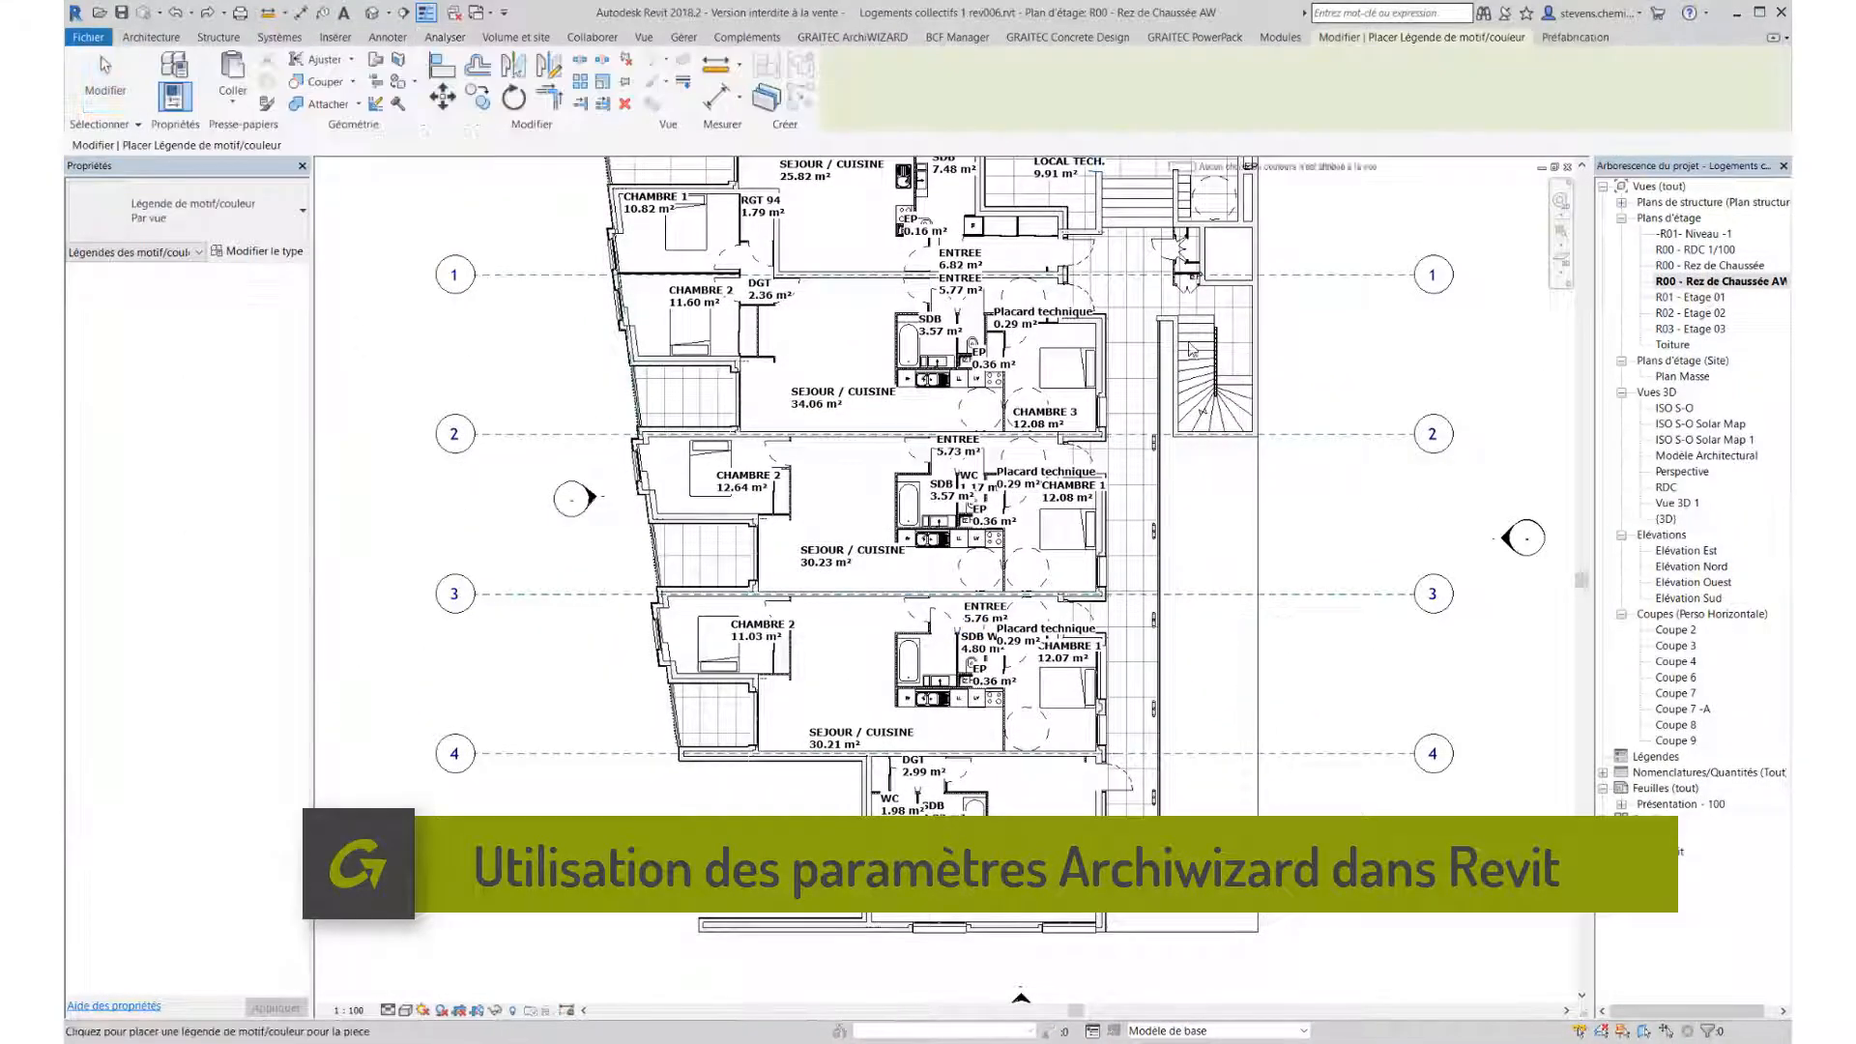
pyautogui.click(1286, 504)
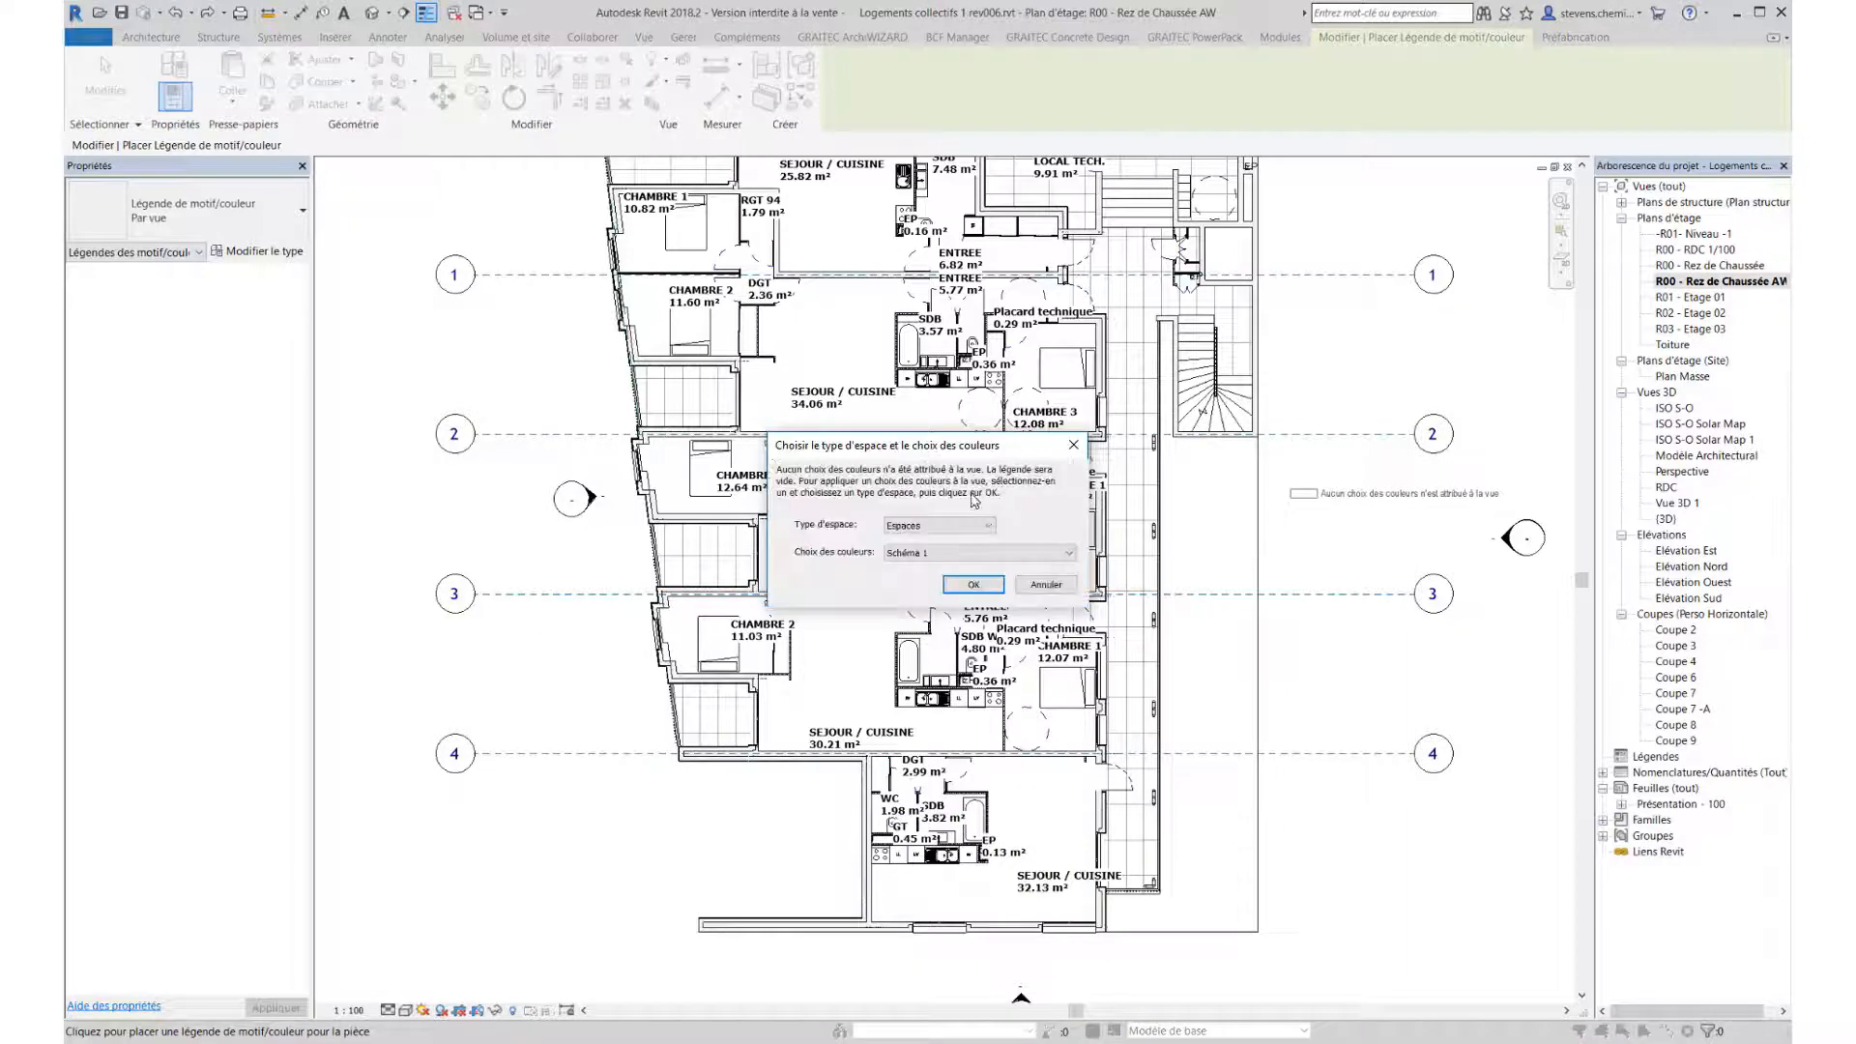
pyautogui.click(933, 552)
pyautogui.click(935, 553)
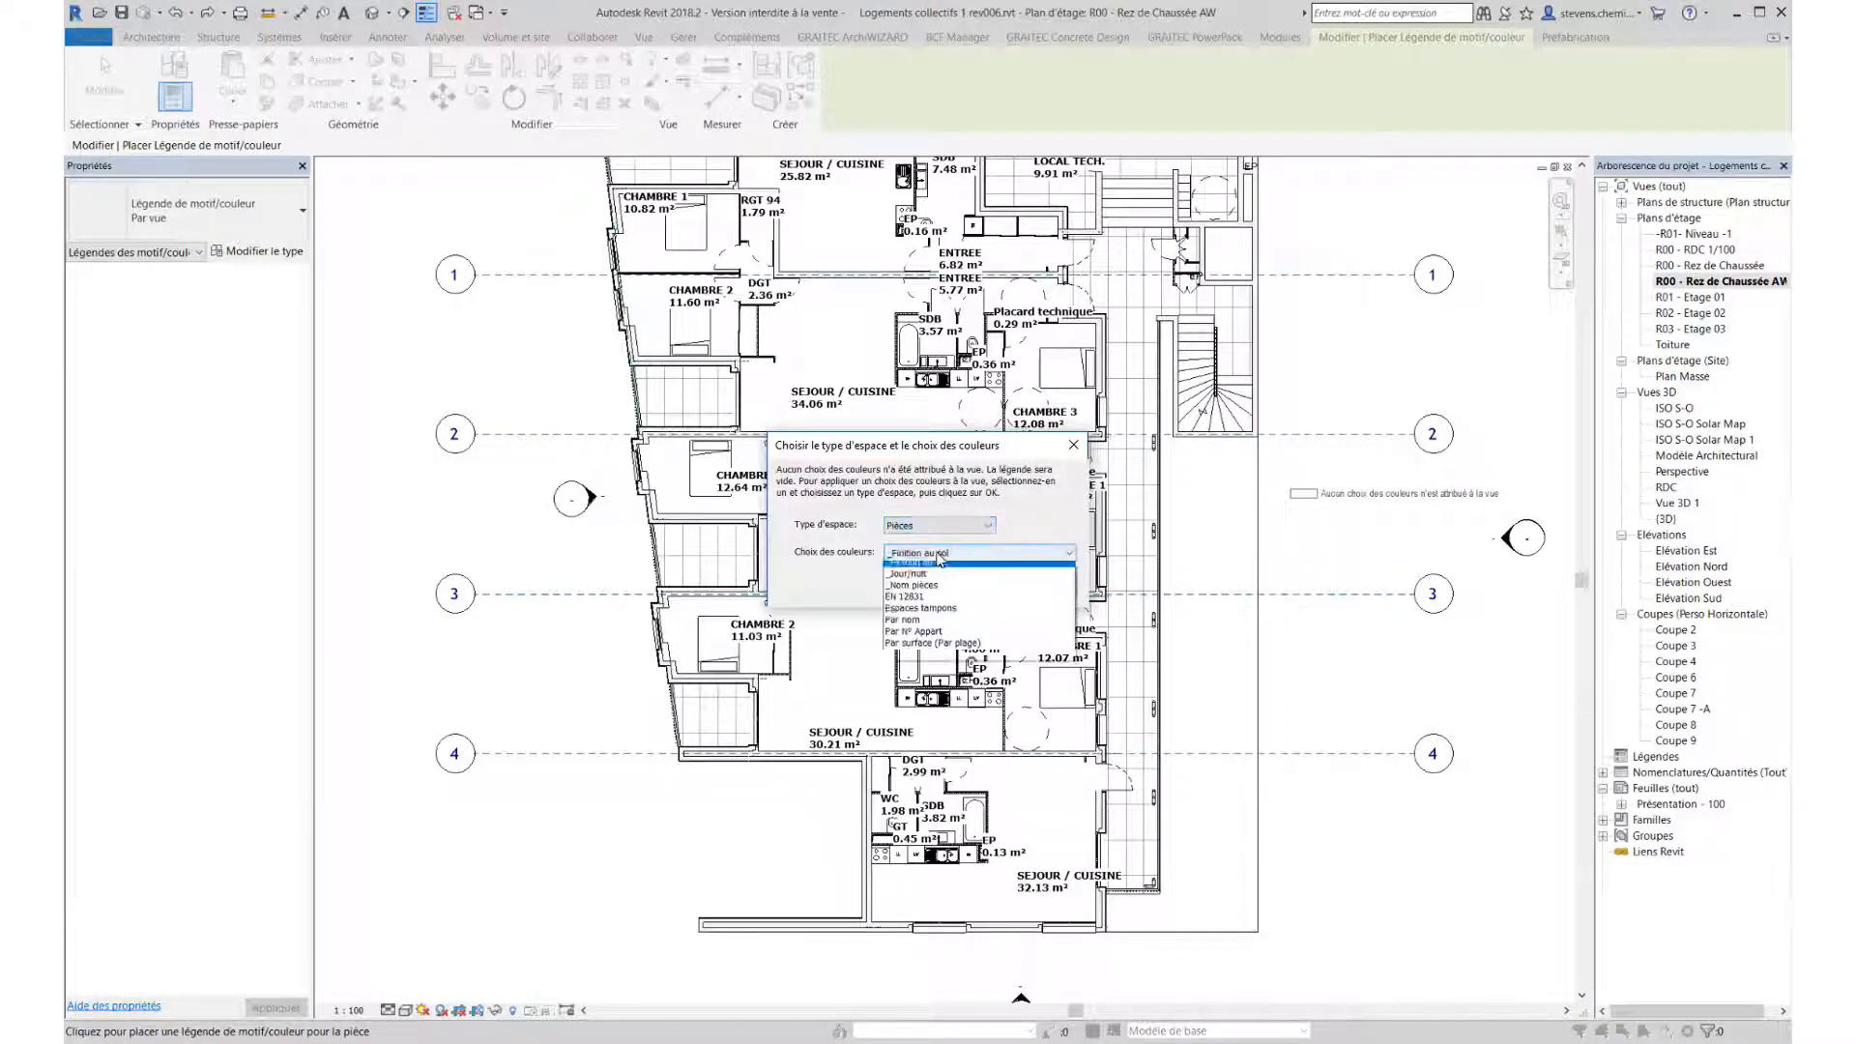
pyautogui.click(918, 614)
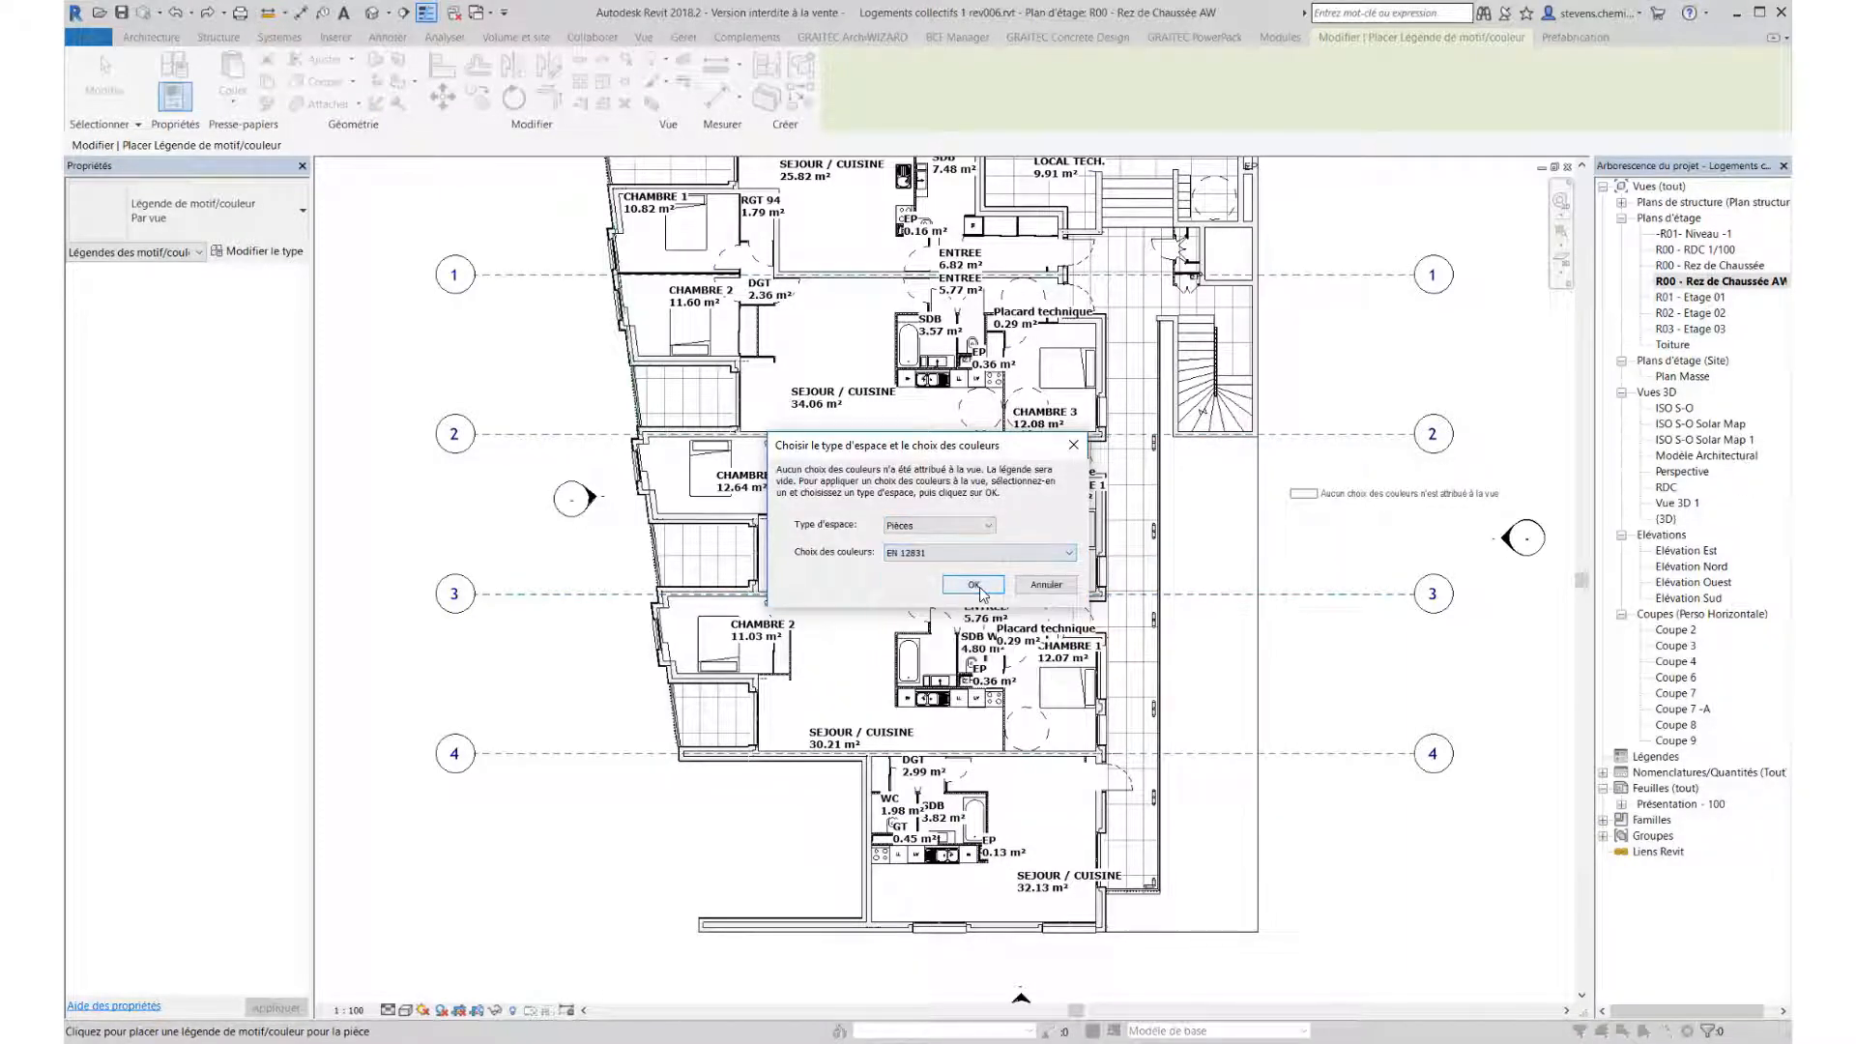
pyautogui.press('Return')
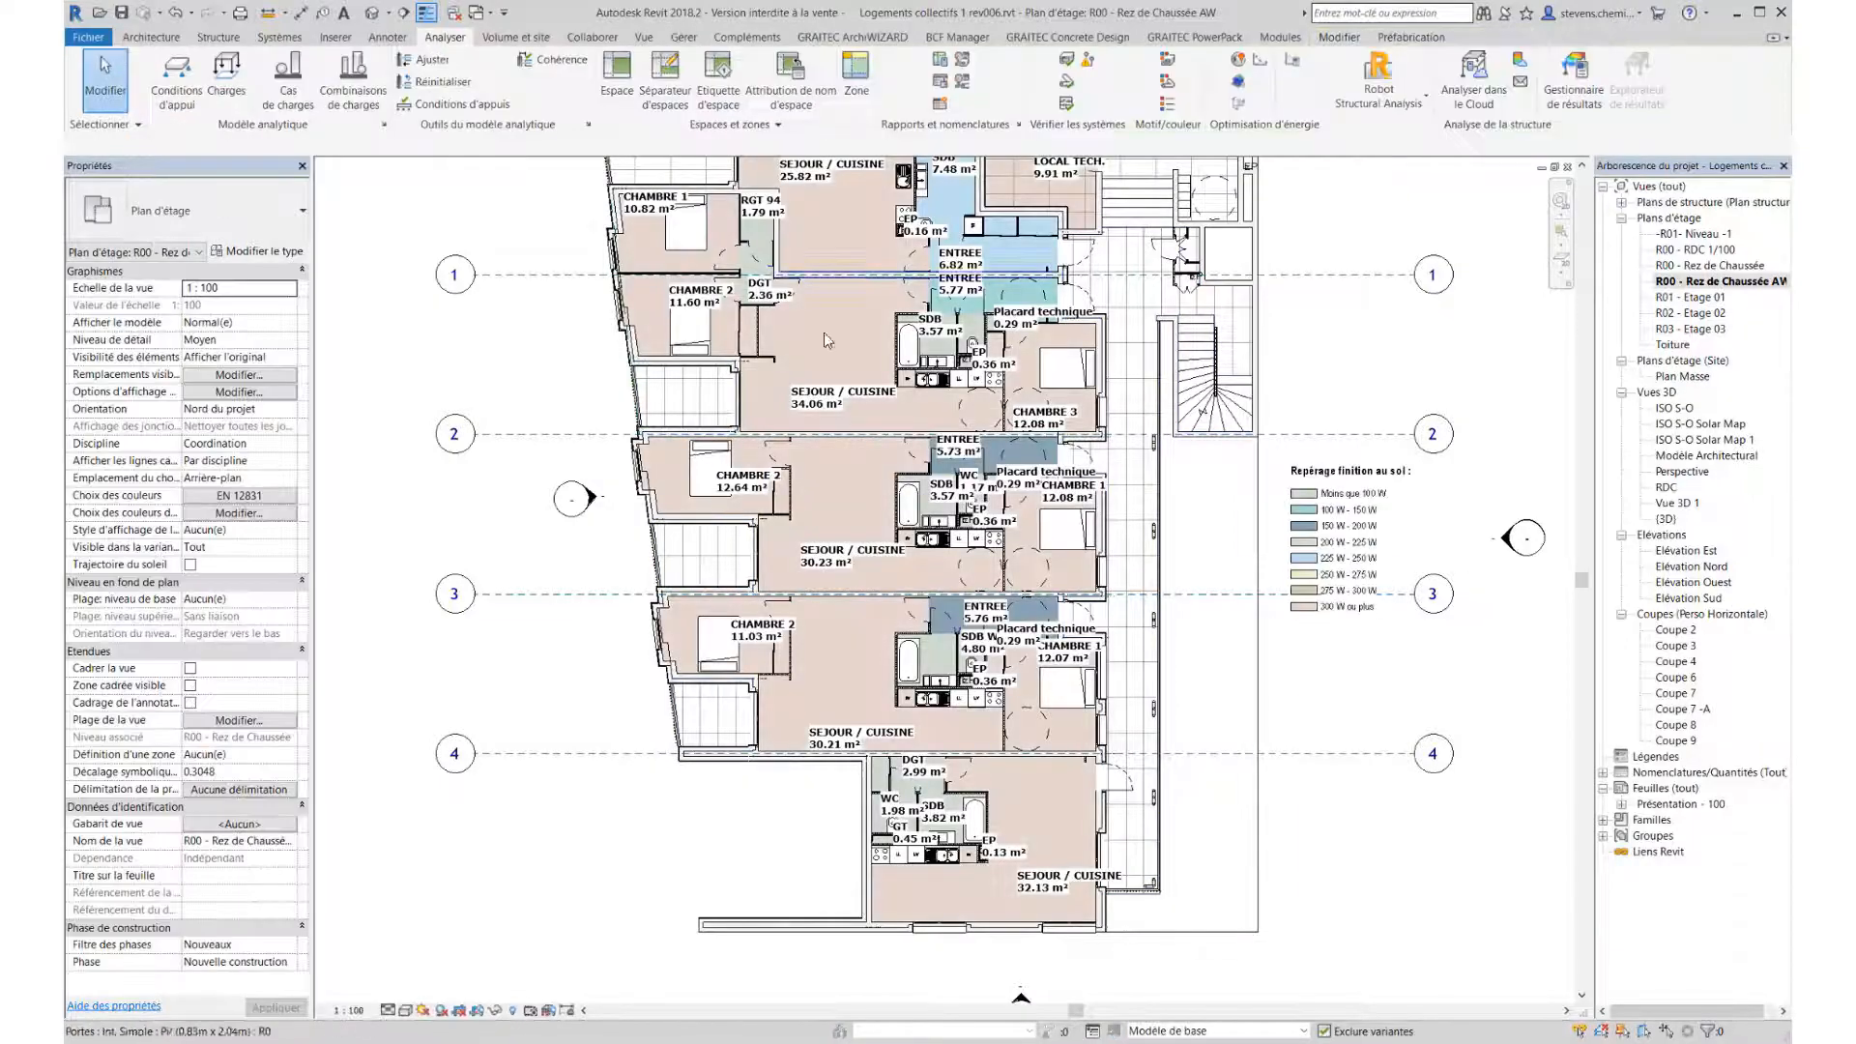
# Examine the legend's EN 12831 colour scheme definition, keep G.Charge thermique as its colour parameter, and review the coloured floor plan
pyautogui.scroll(5, 1386, 545)
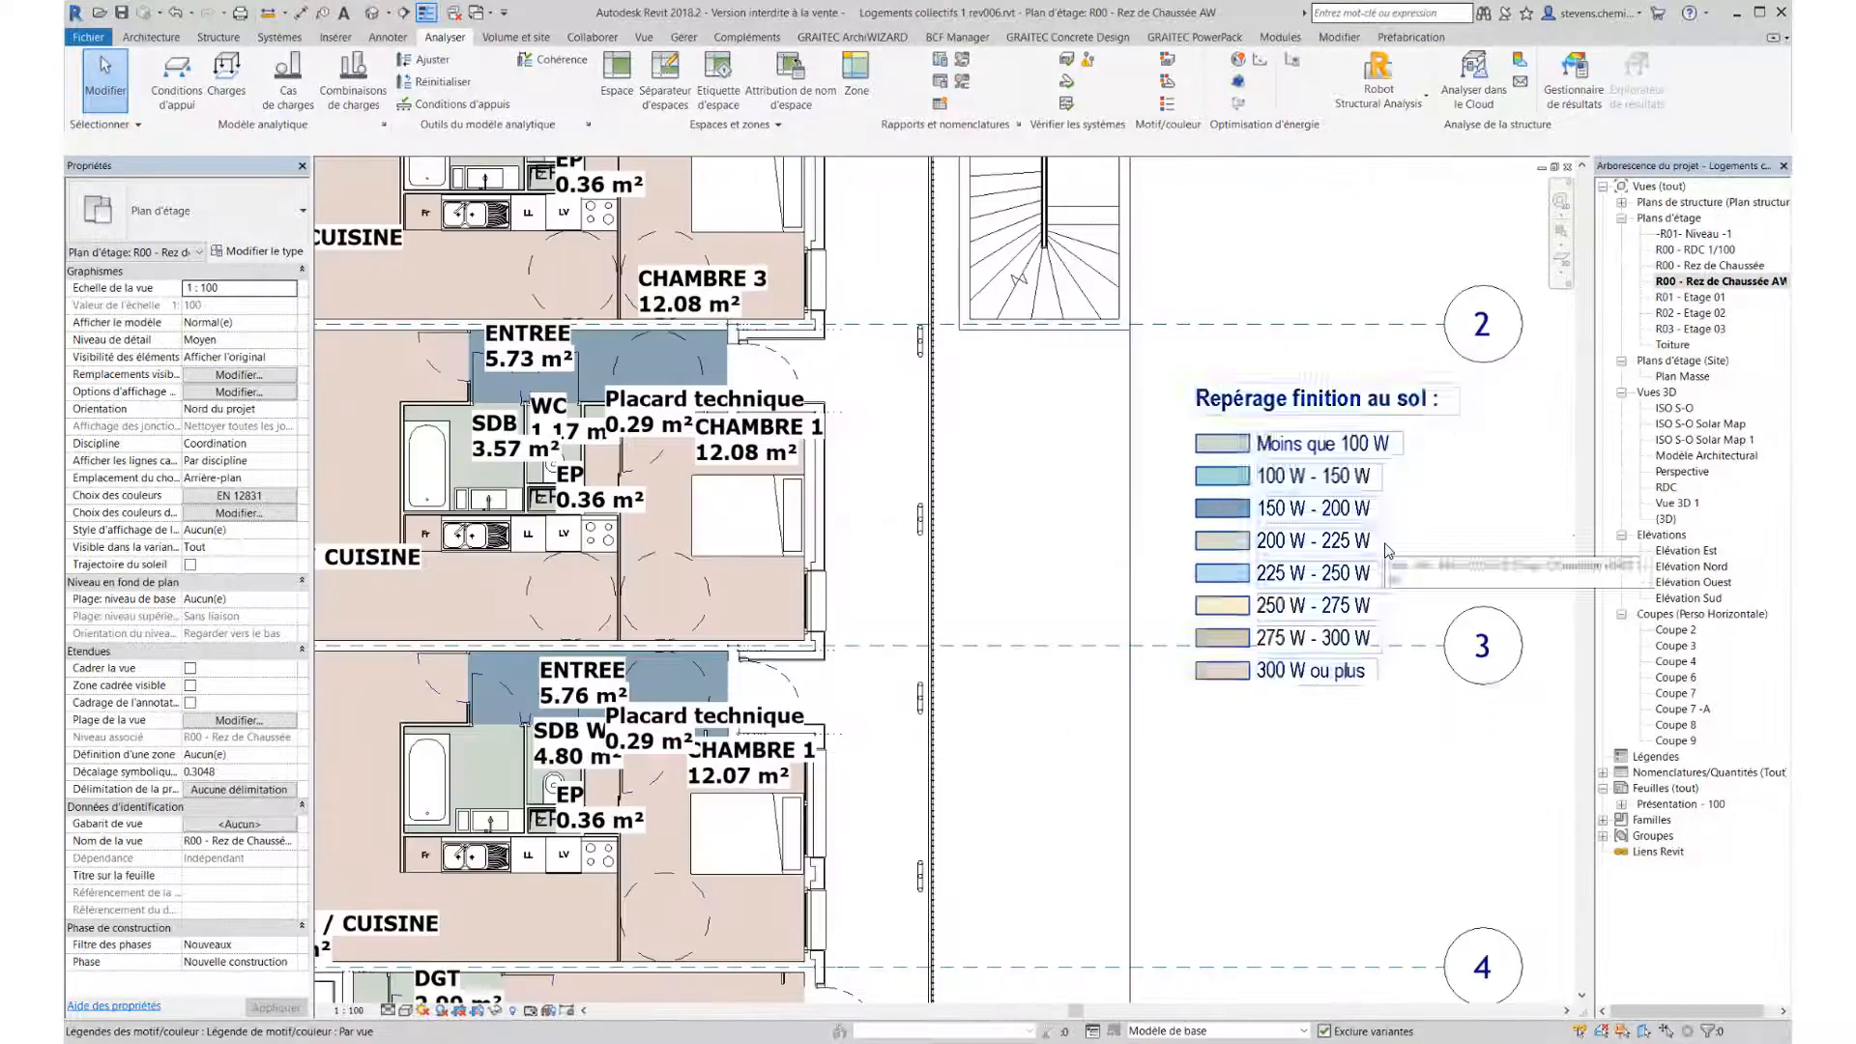
pyautogui.moveTo(1272, 596); pyautogui.dragTo(1545, 636, button='middle')
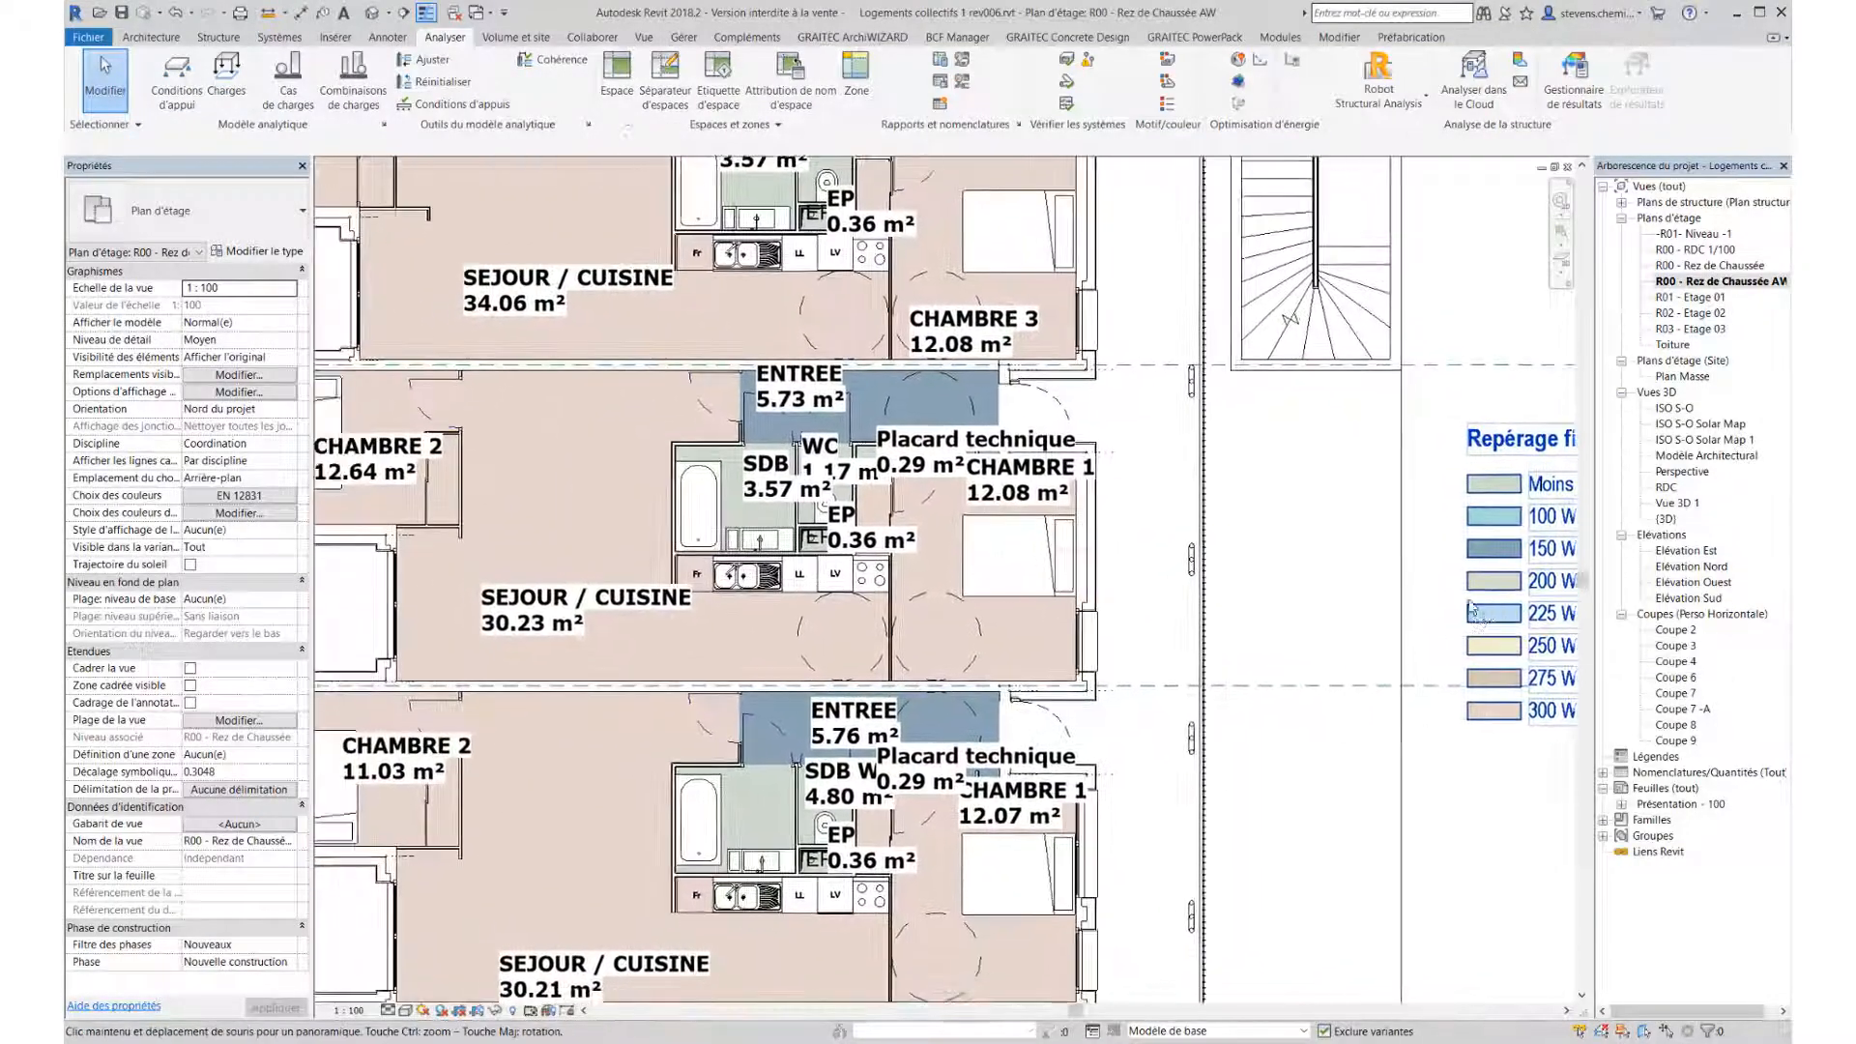
pyautogui.click(1469, 560)
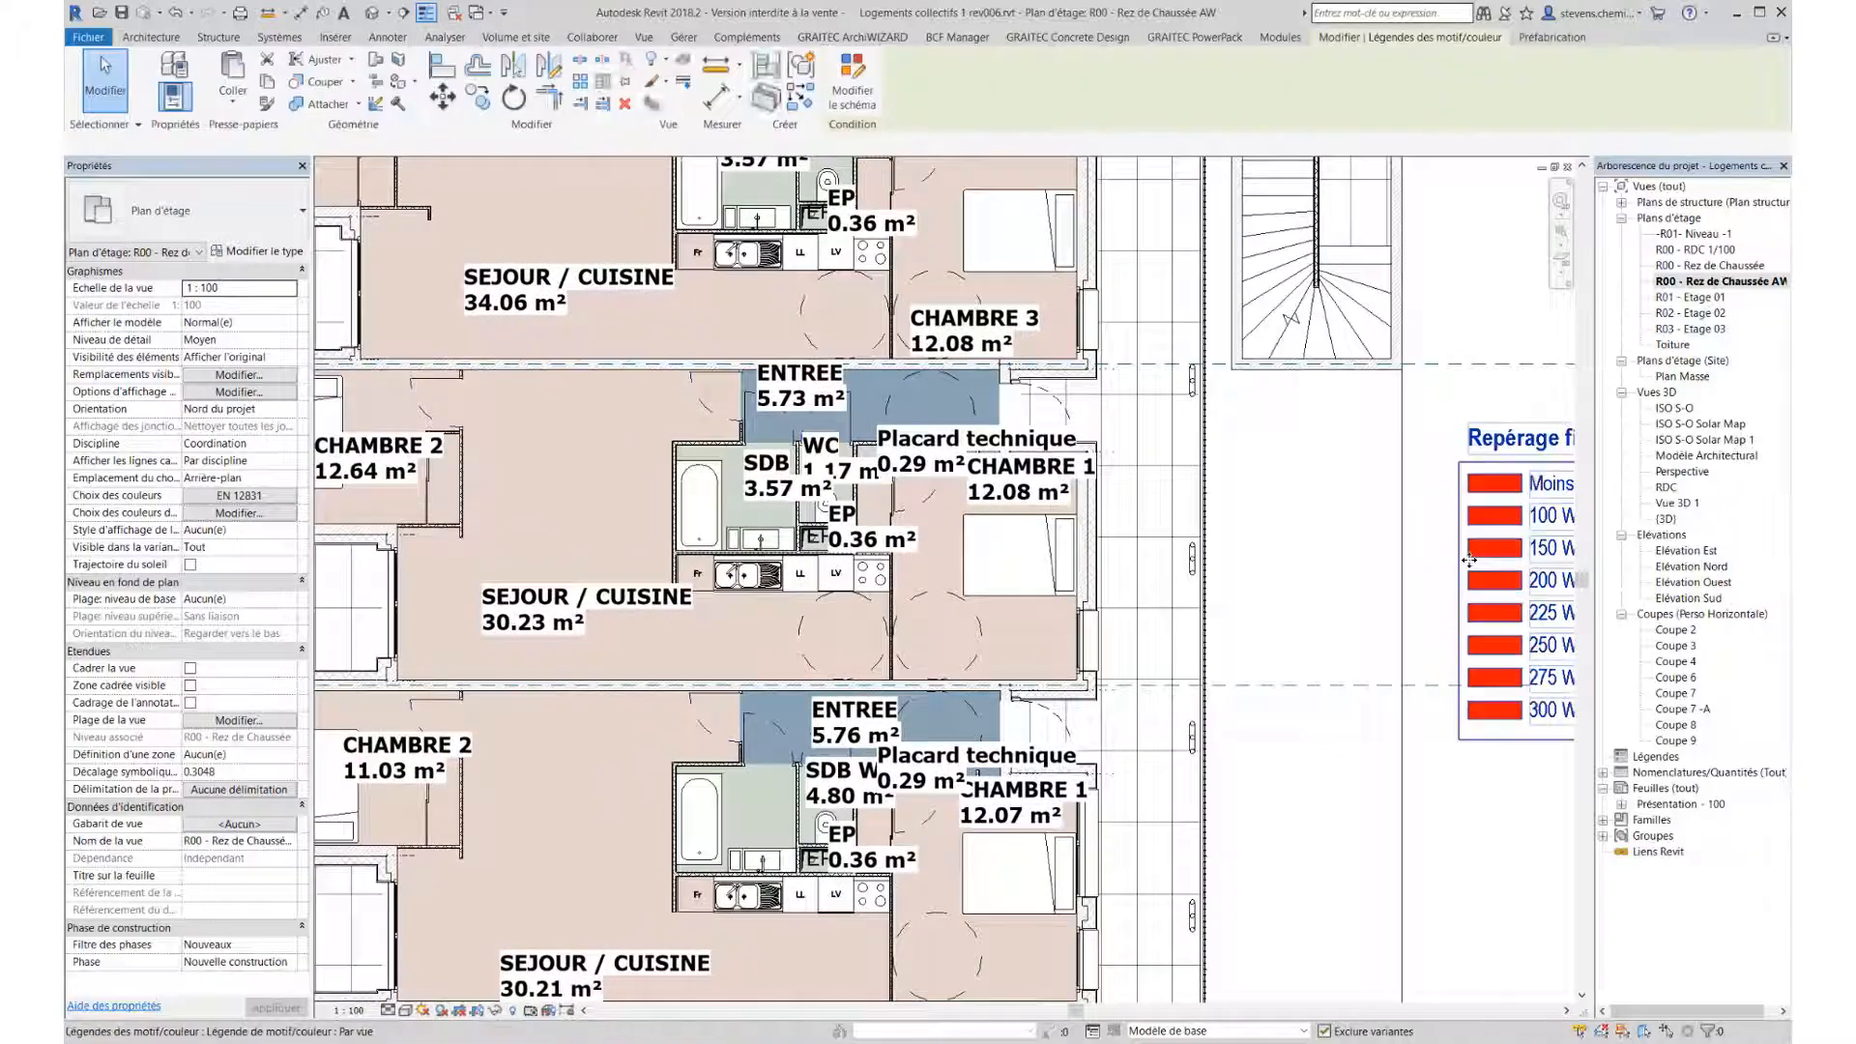
pyautogui.click(851, 87)
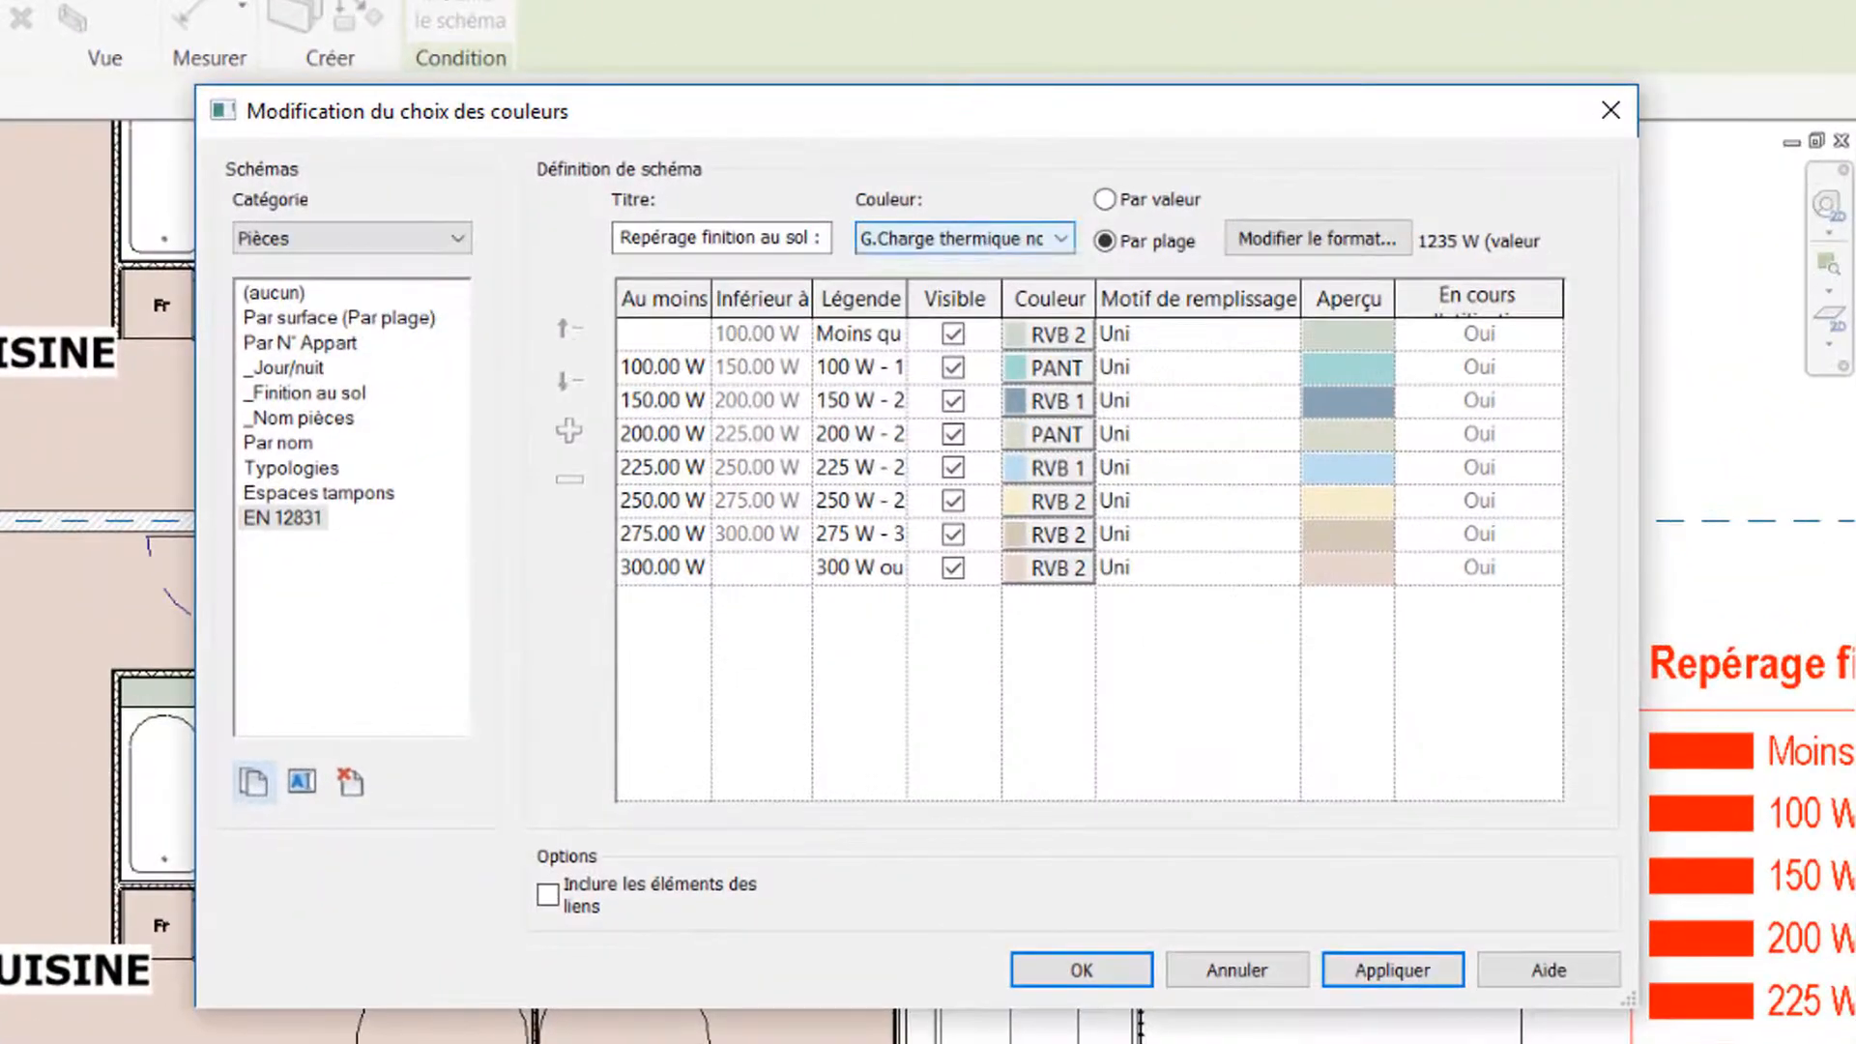
pyautogui.click(964, 237)
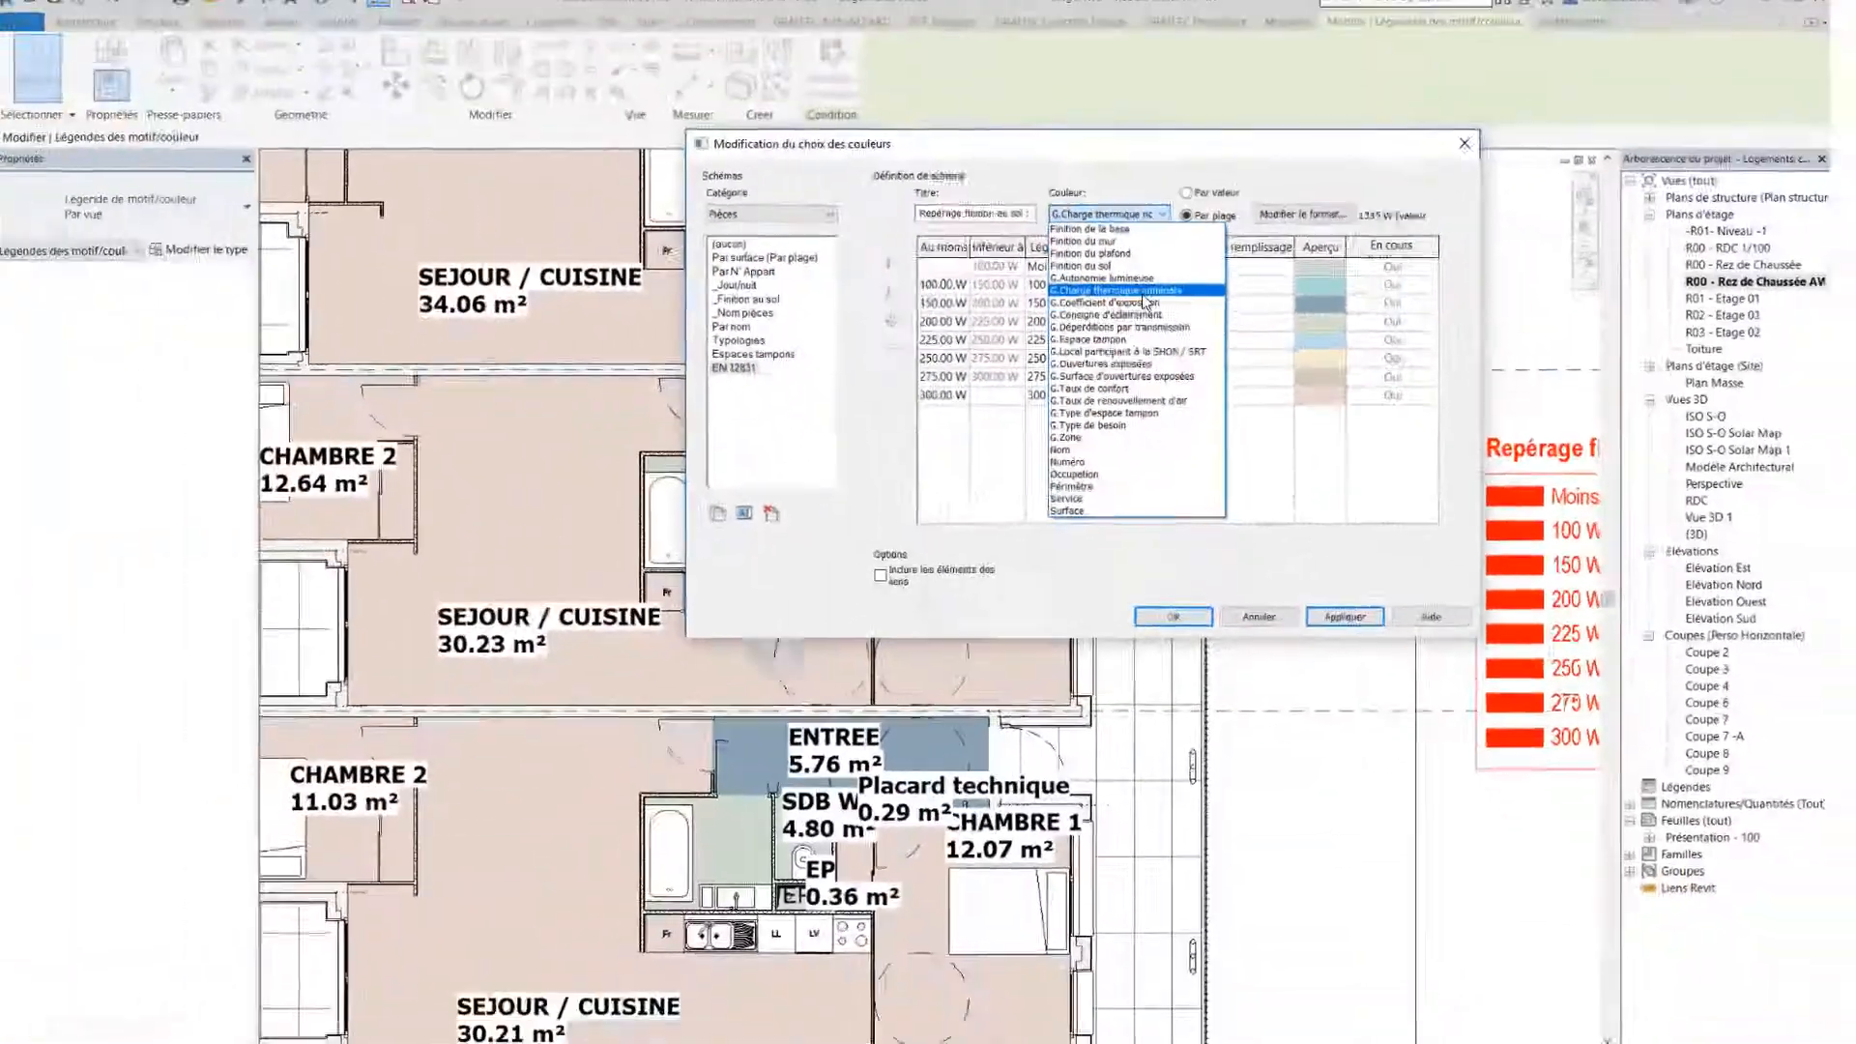
pyautogui.click(1143, 294)
pyautogui.click(1172, 616)
pyautogui.press('Escape')
pyautogui.scroll(-3, 1291, 584)
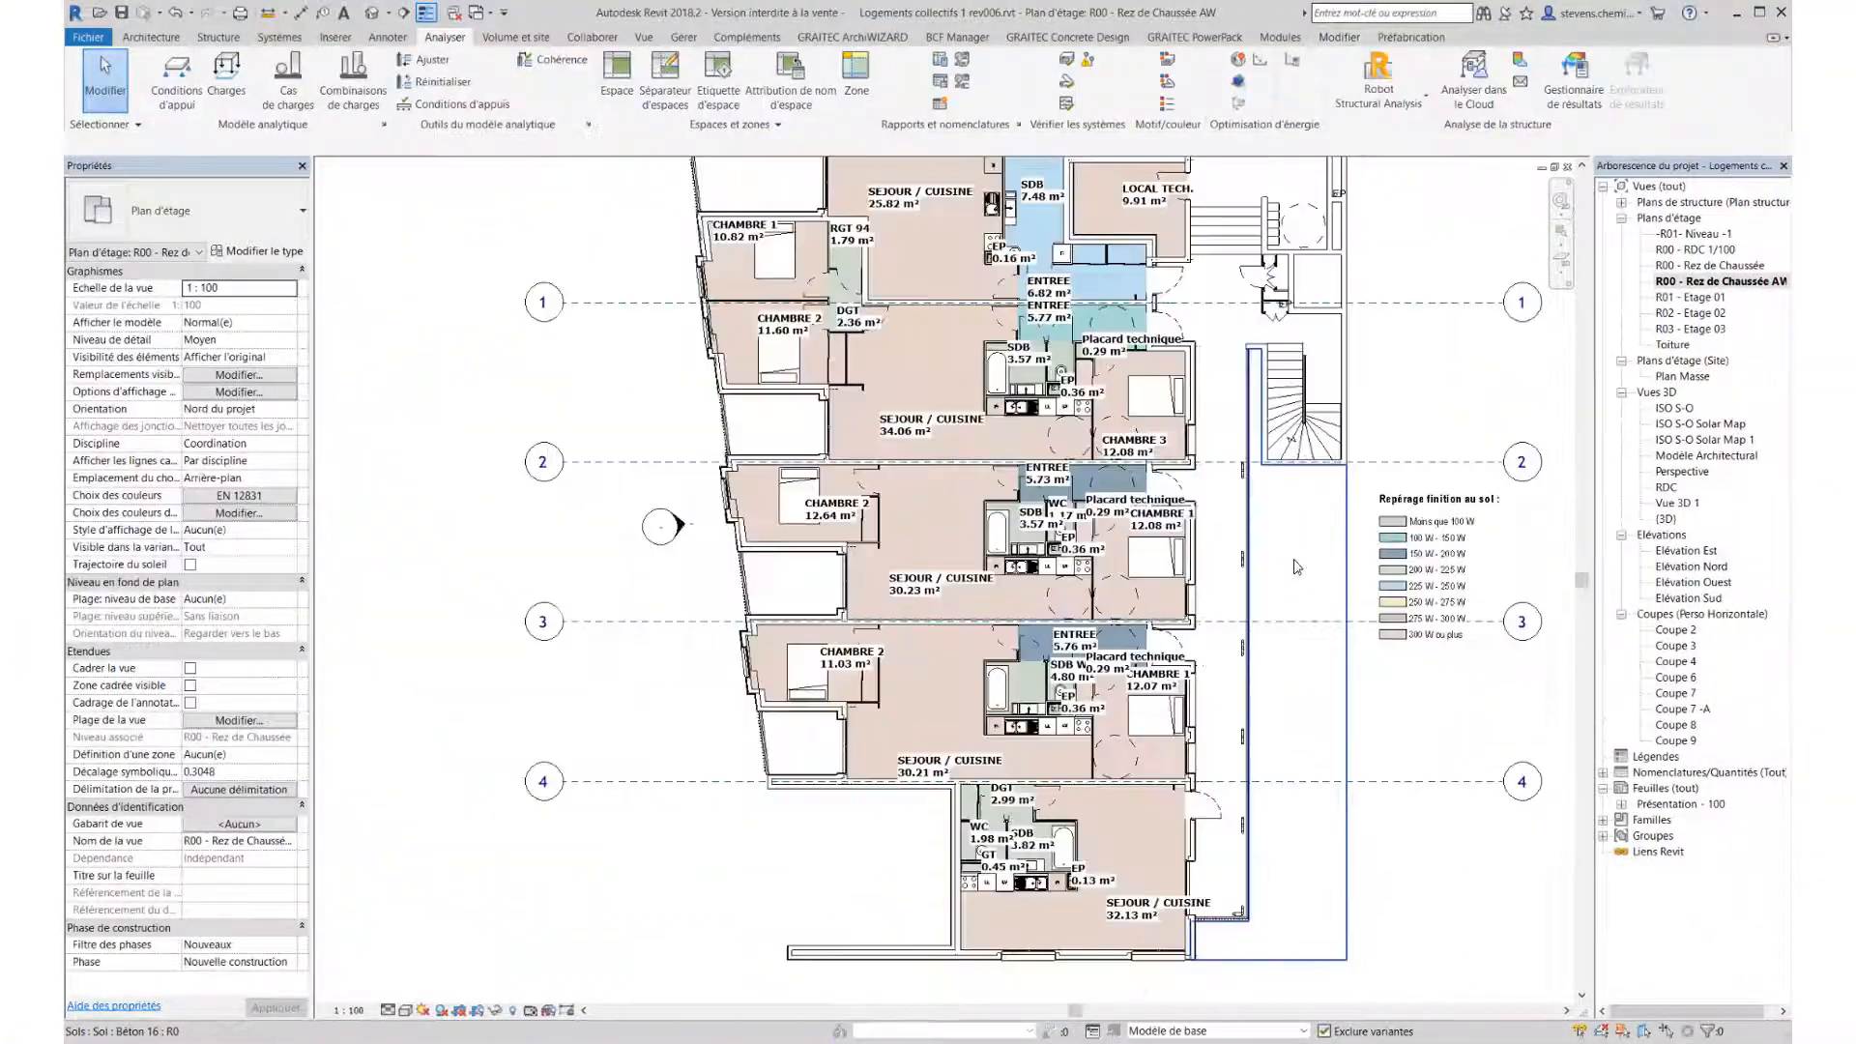
pyautogui.scroll(-3, 1295, 568)
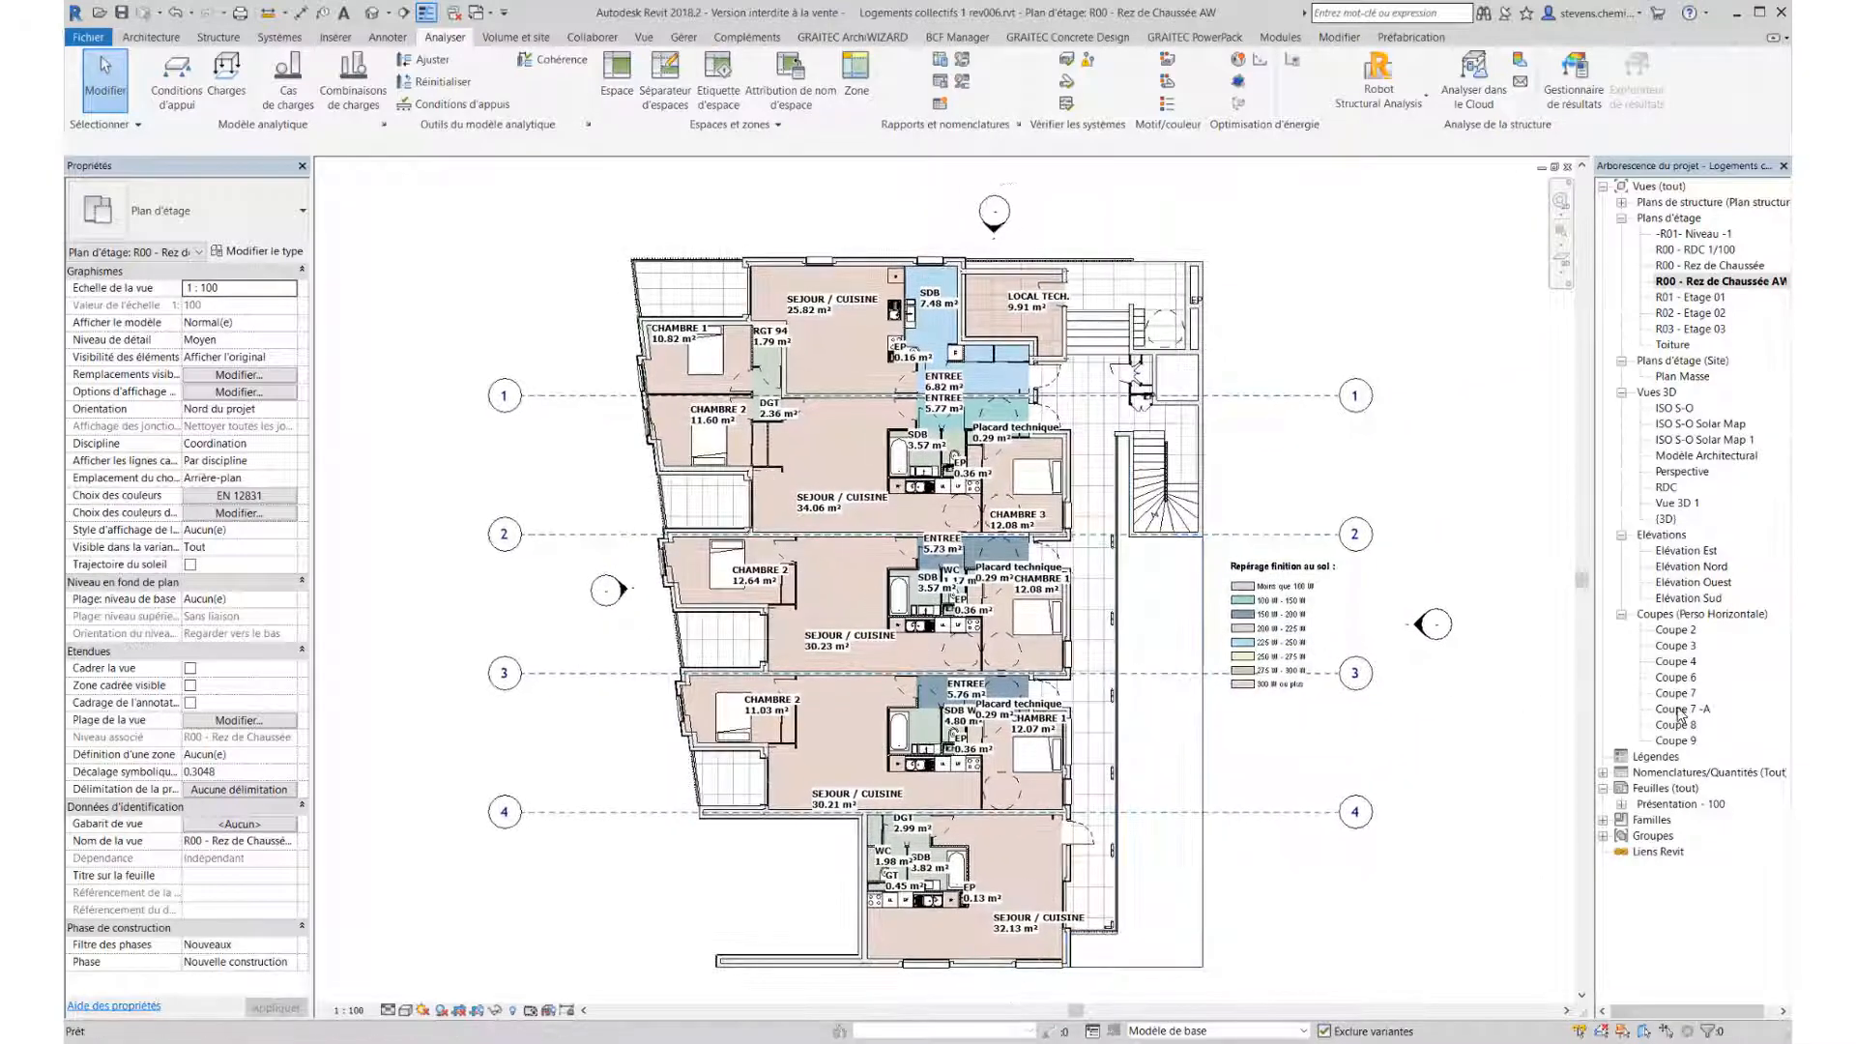
# Open section view Coupe 7 -A and examine the energy analysis parameters of the basement PARKING room
pyautogui.doubleClick(1680, 711)
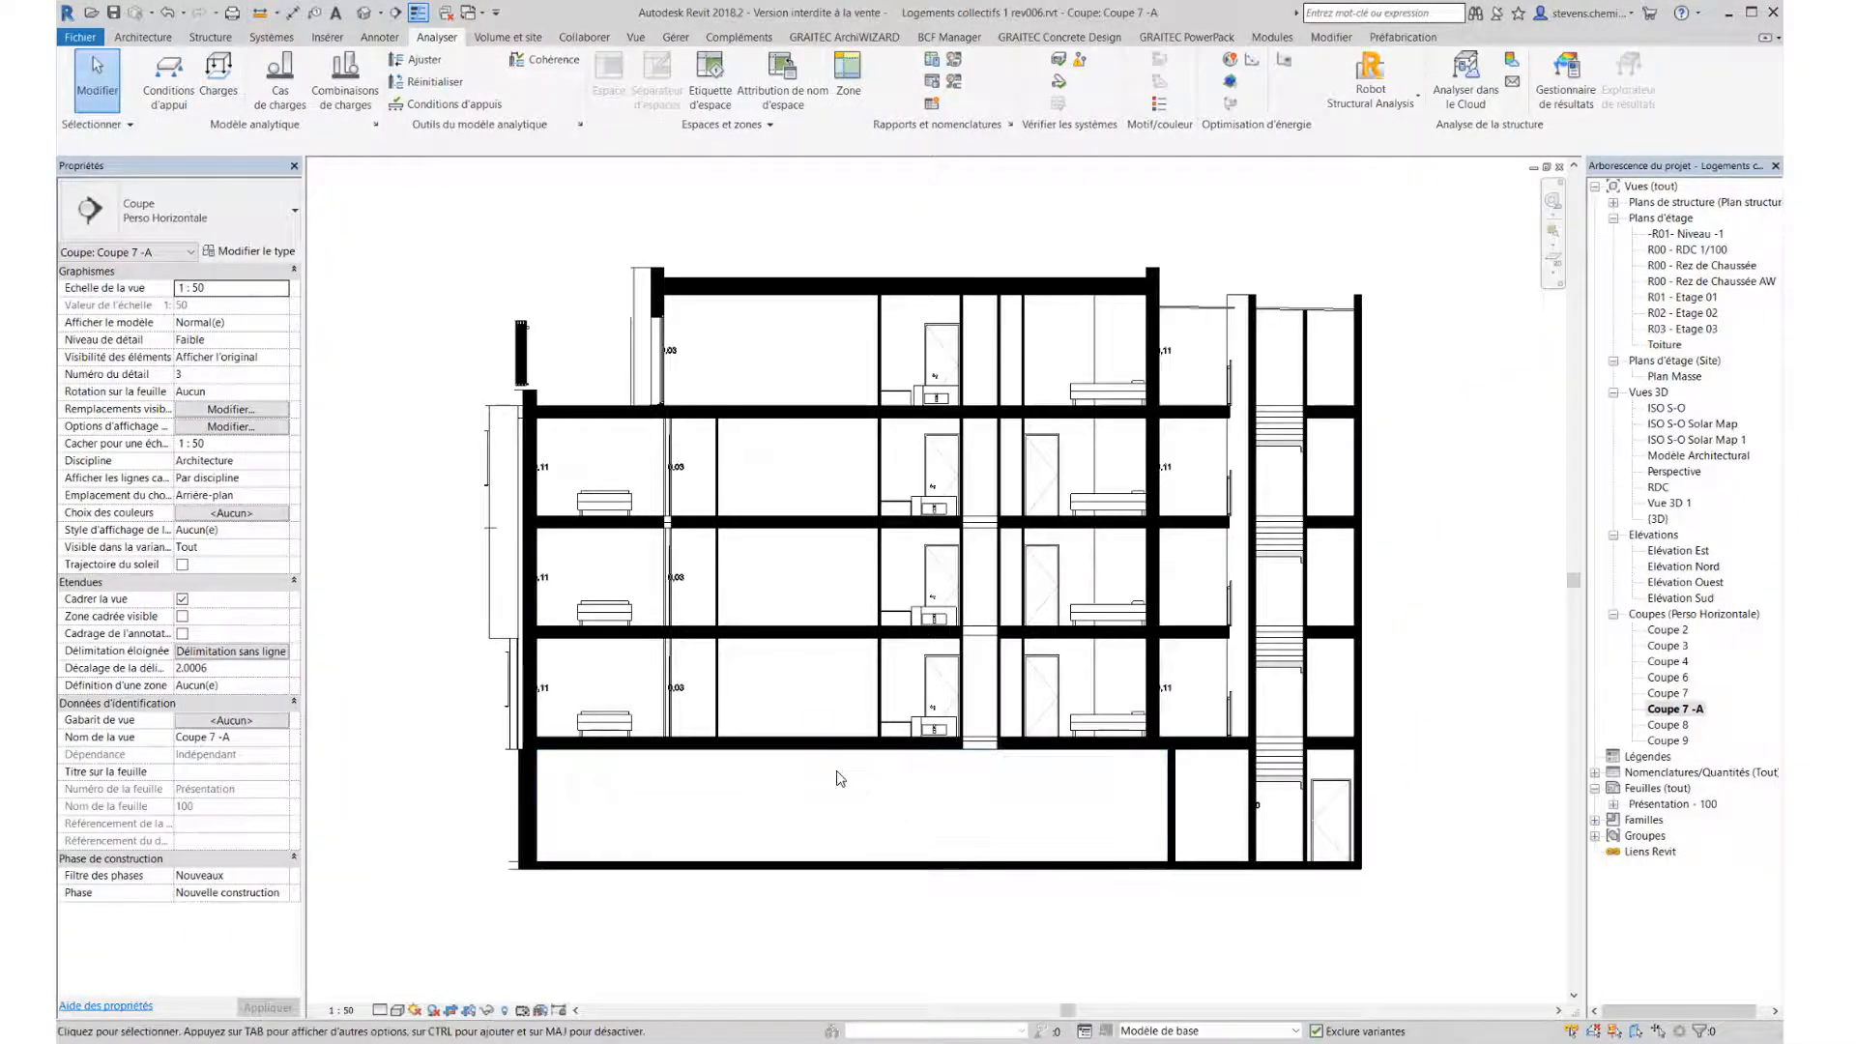
pyautogui.click(868, 788)
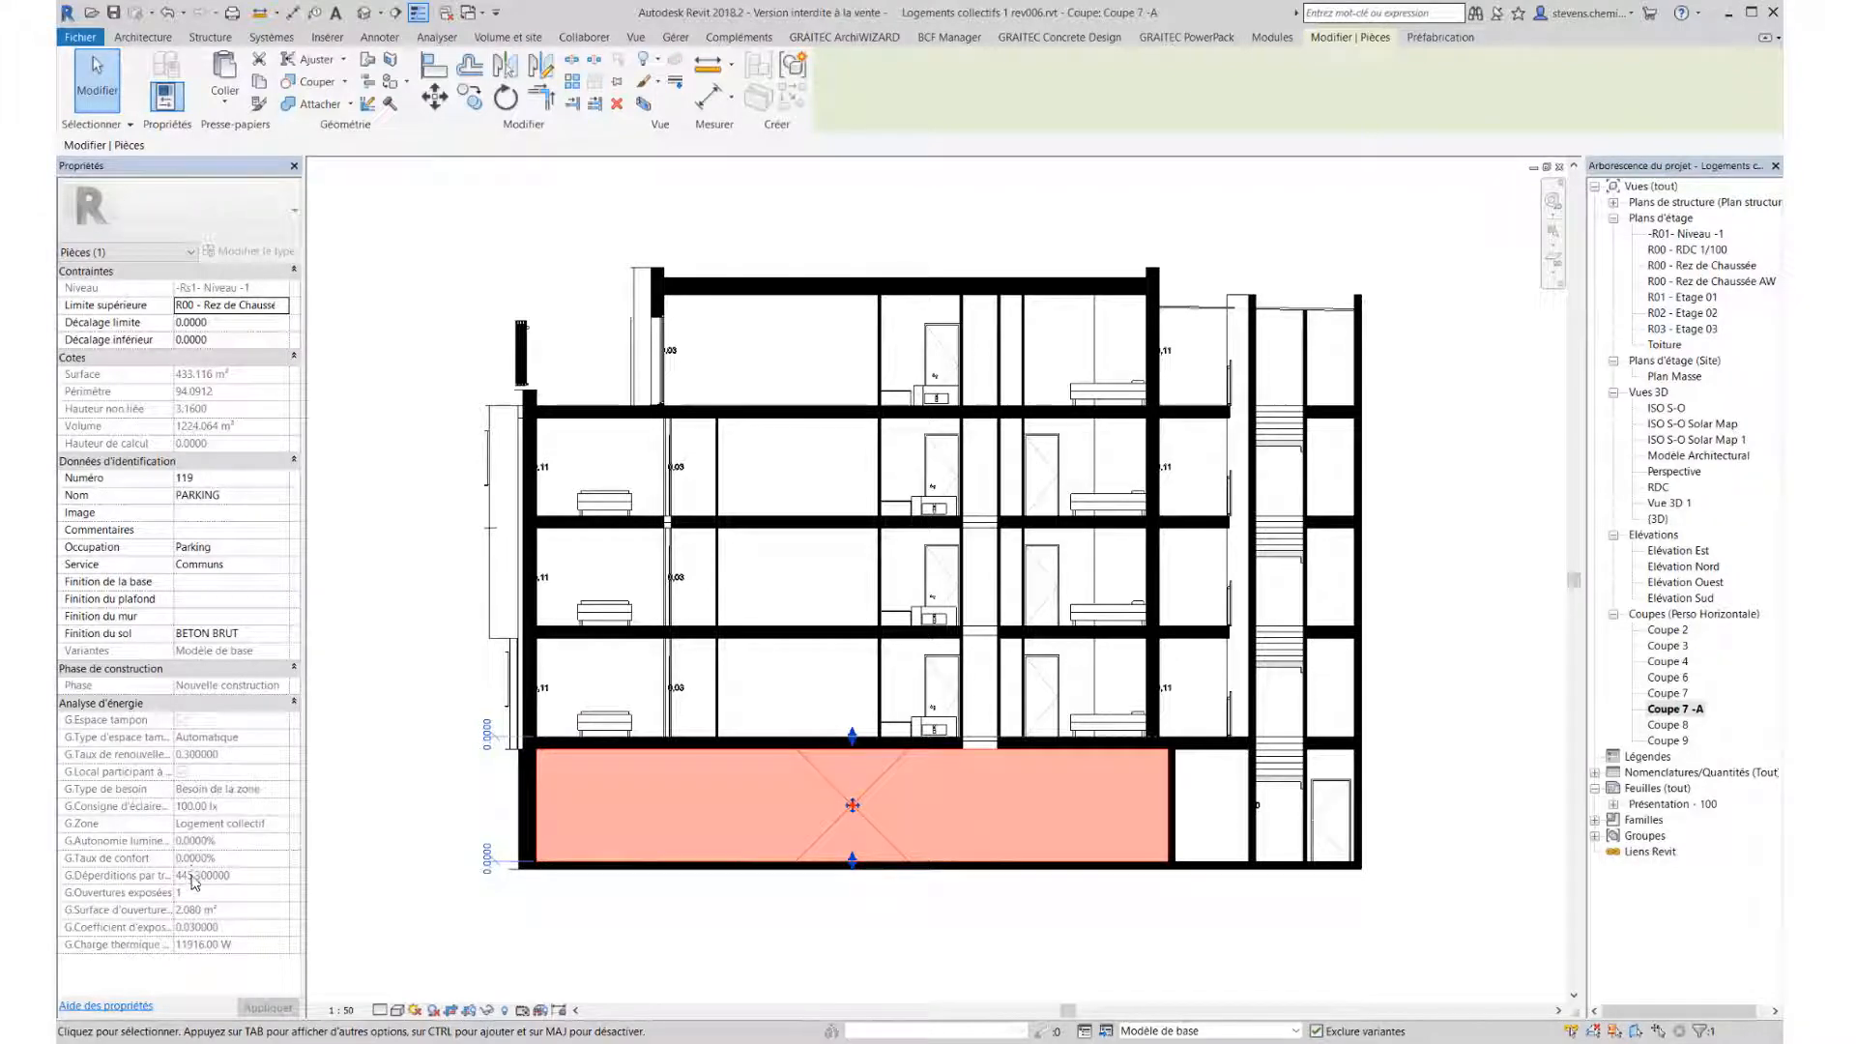
pyautogui.press('Escape')
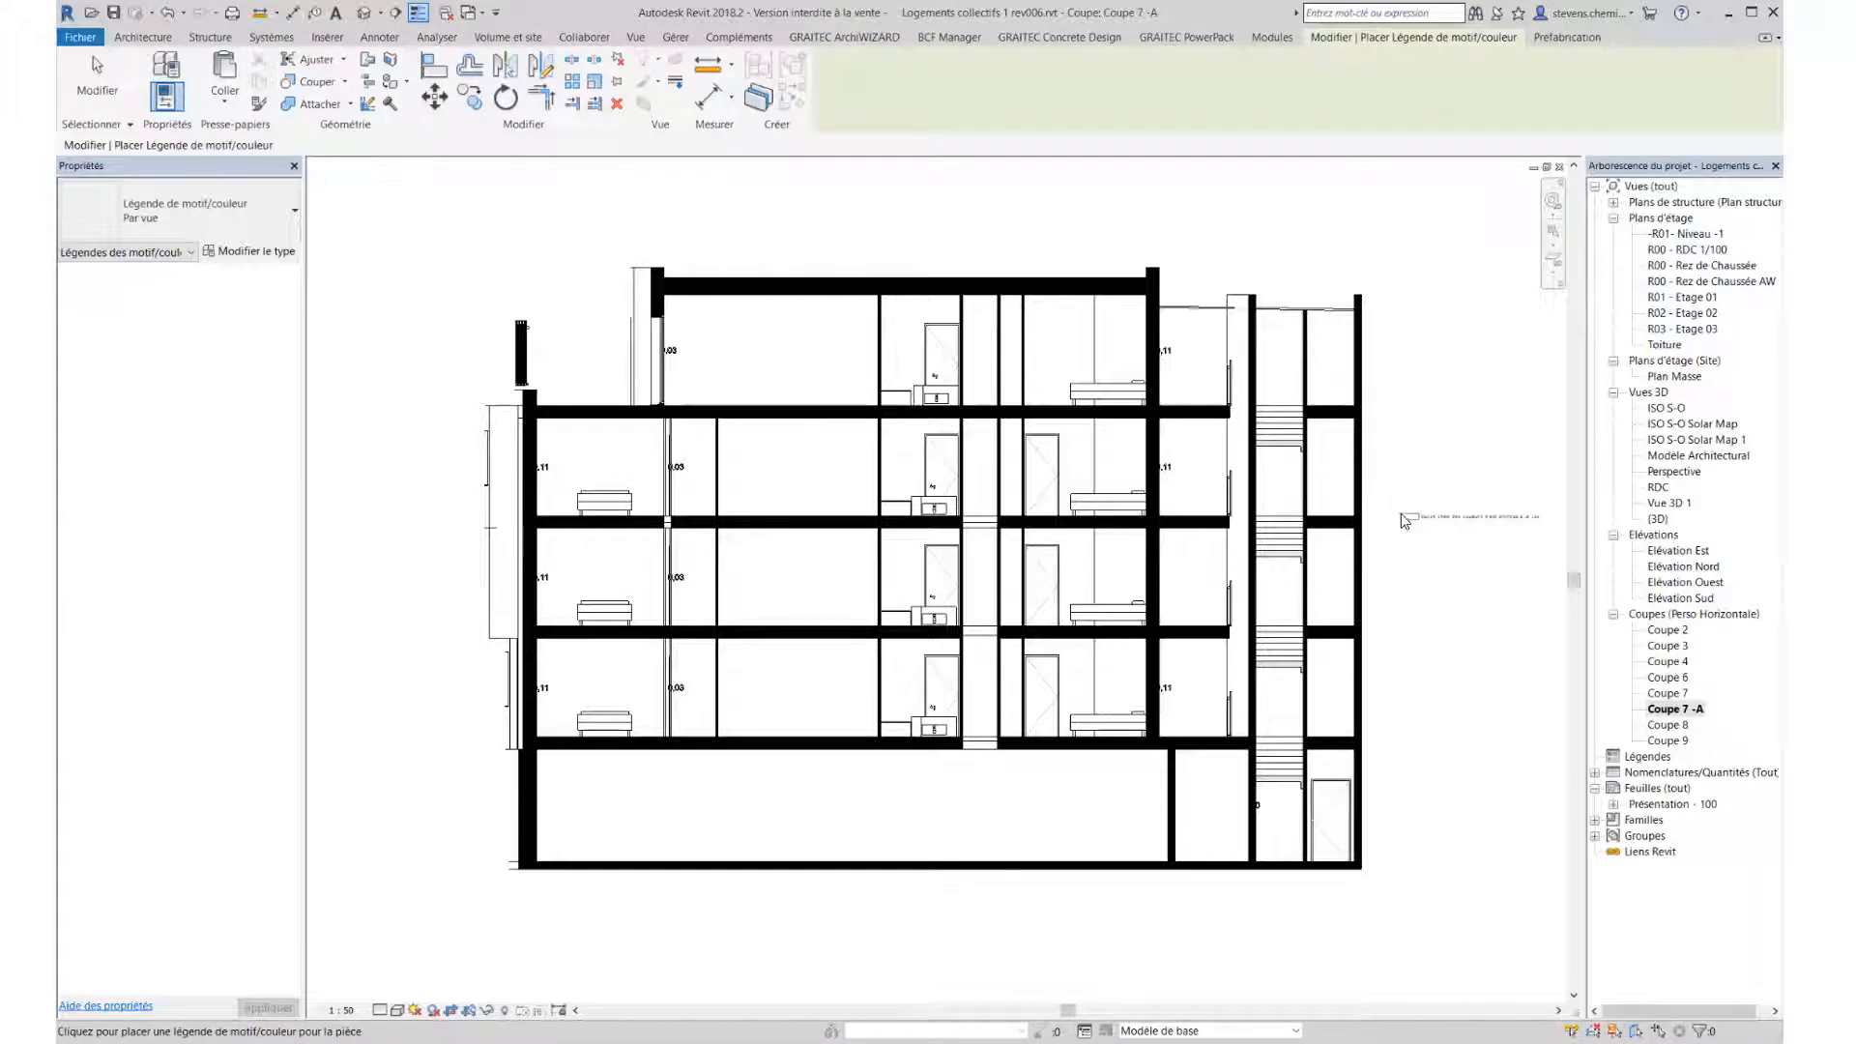
# Place a colour fill legend beside the section, using the Pièces space type and the EN 12831 colour scheme
pyautogui.click(1400, 517)
pyautogui.click(931, 525)
pyautogui.click(926, 548)
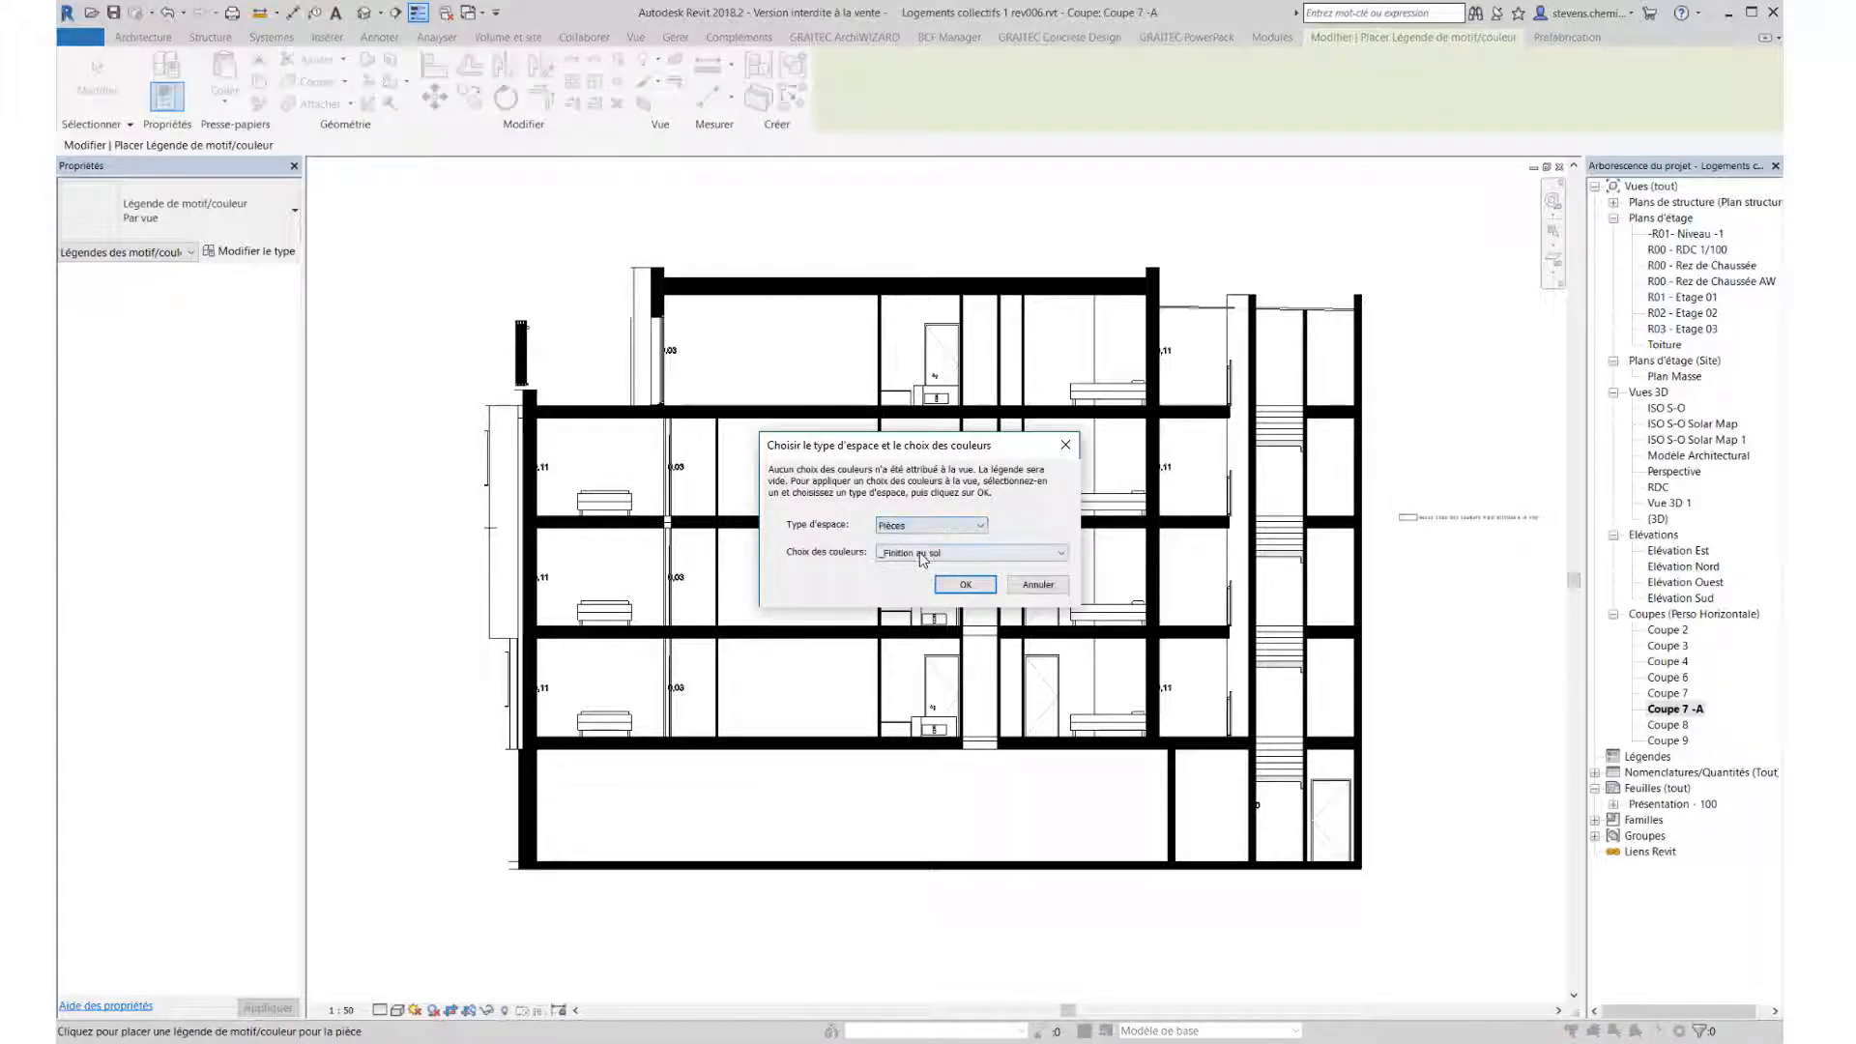
pyautogui.click(967, 552)
pyautogui.click(936, 615)
pyautogui.click(952, 586)
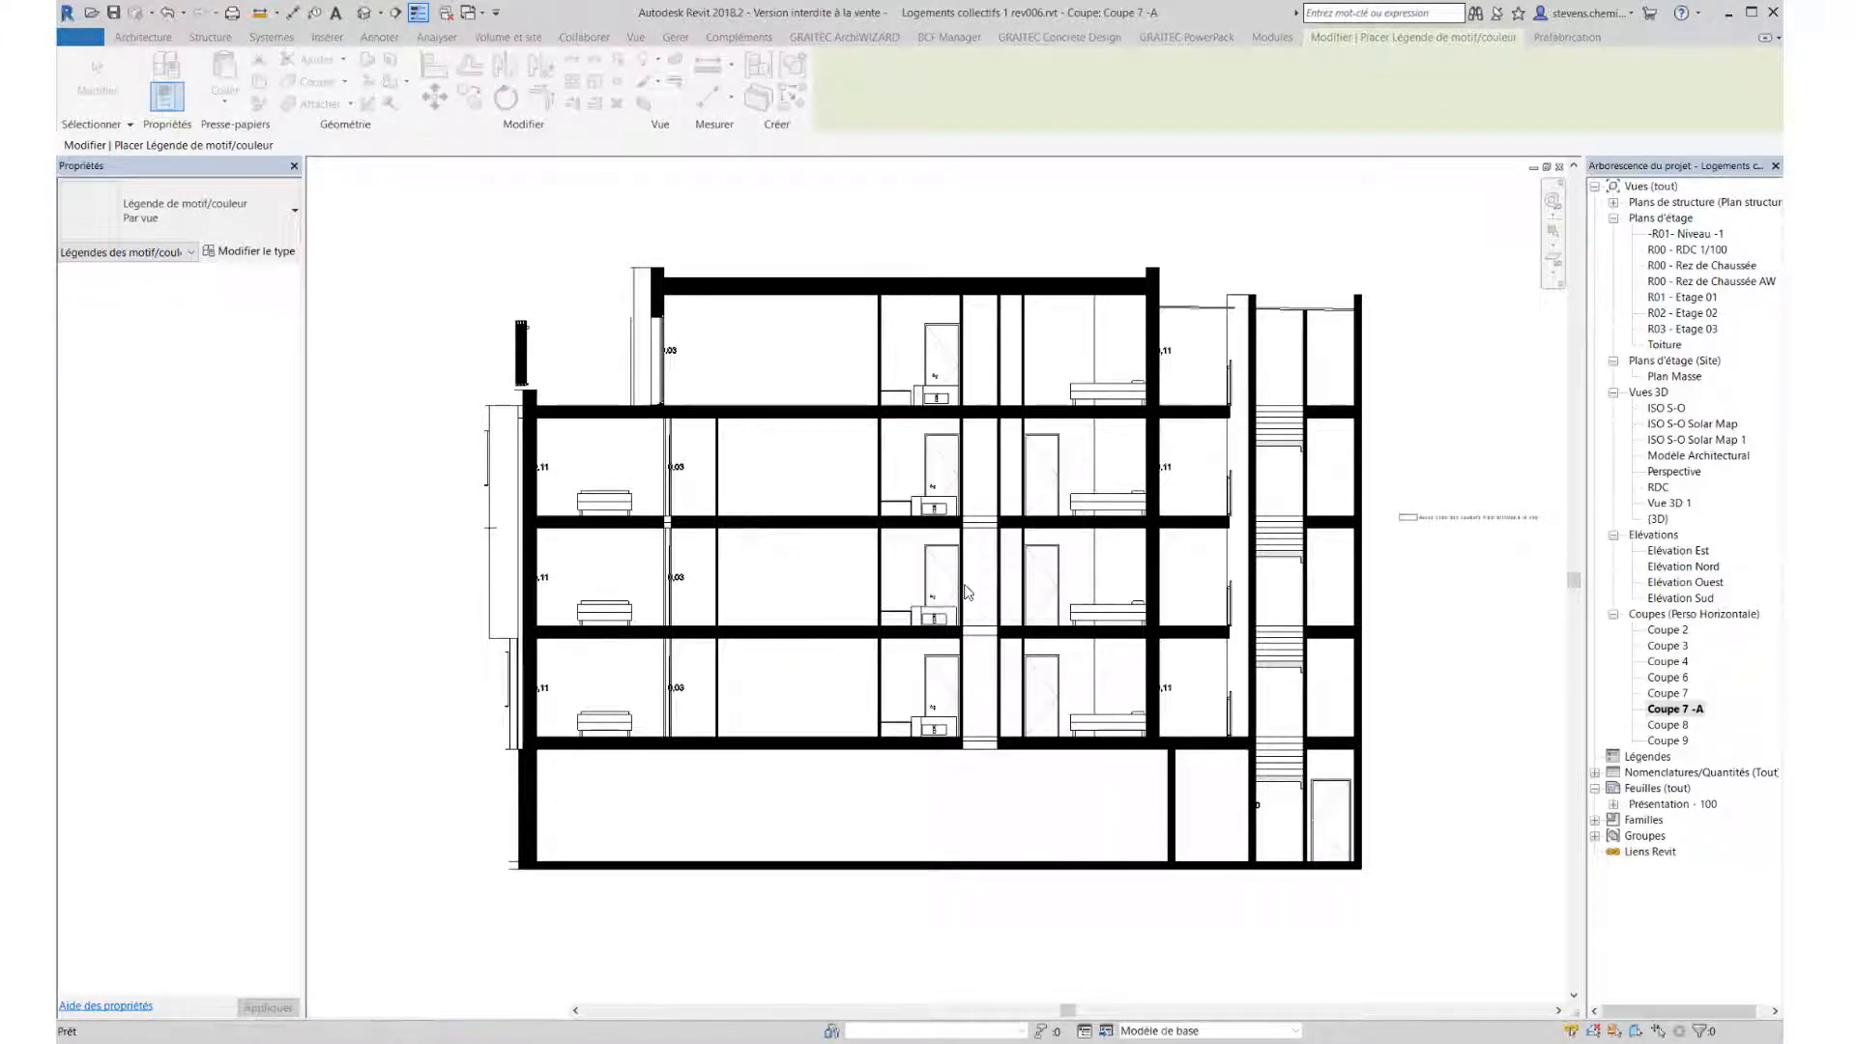
pyautogui.press('Escape')
# Place Etiquette Charge room tags in the yellow room, the blue room and the room below them in the section
pyautogui.scroll(4, 1276, 589)
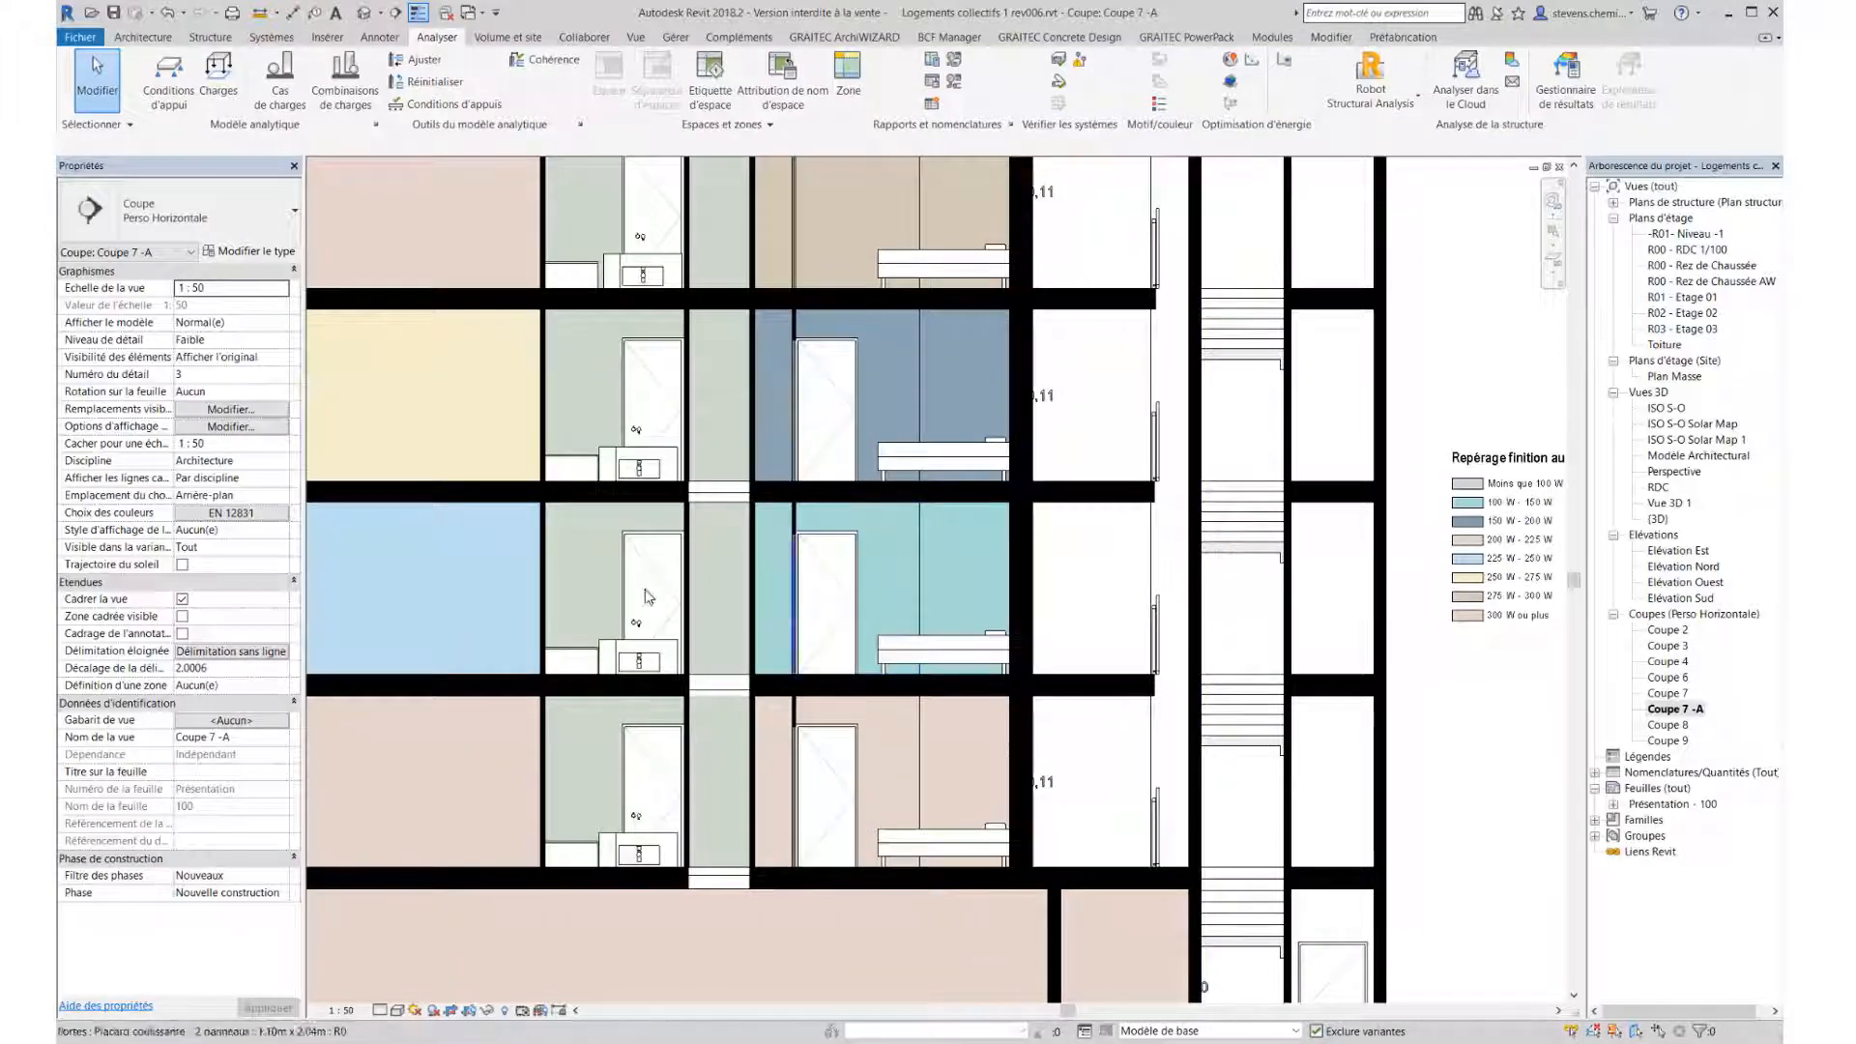
pyautogui.moveTo(699, 611); pyautogui.dragTo(892, 664, button='middle')
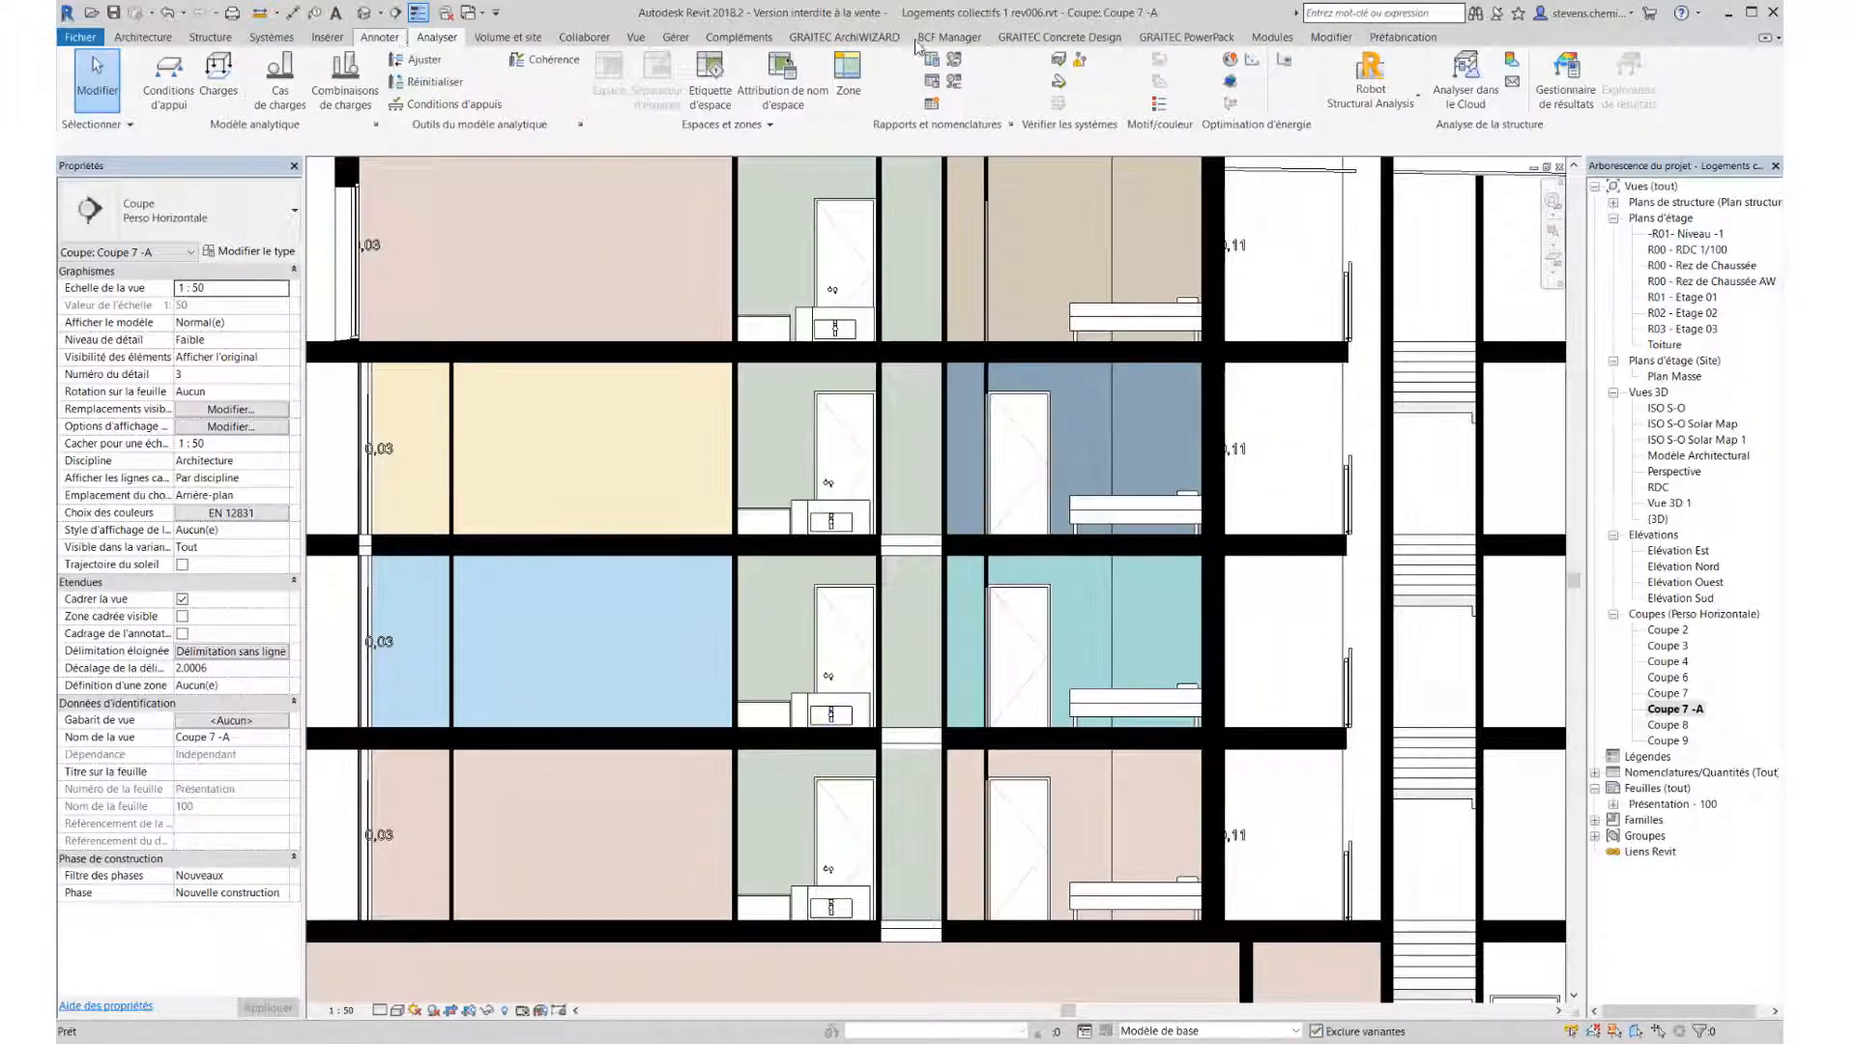
pyautogui.click(1182, 85)
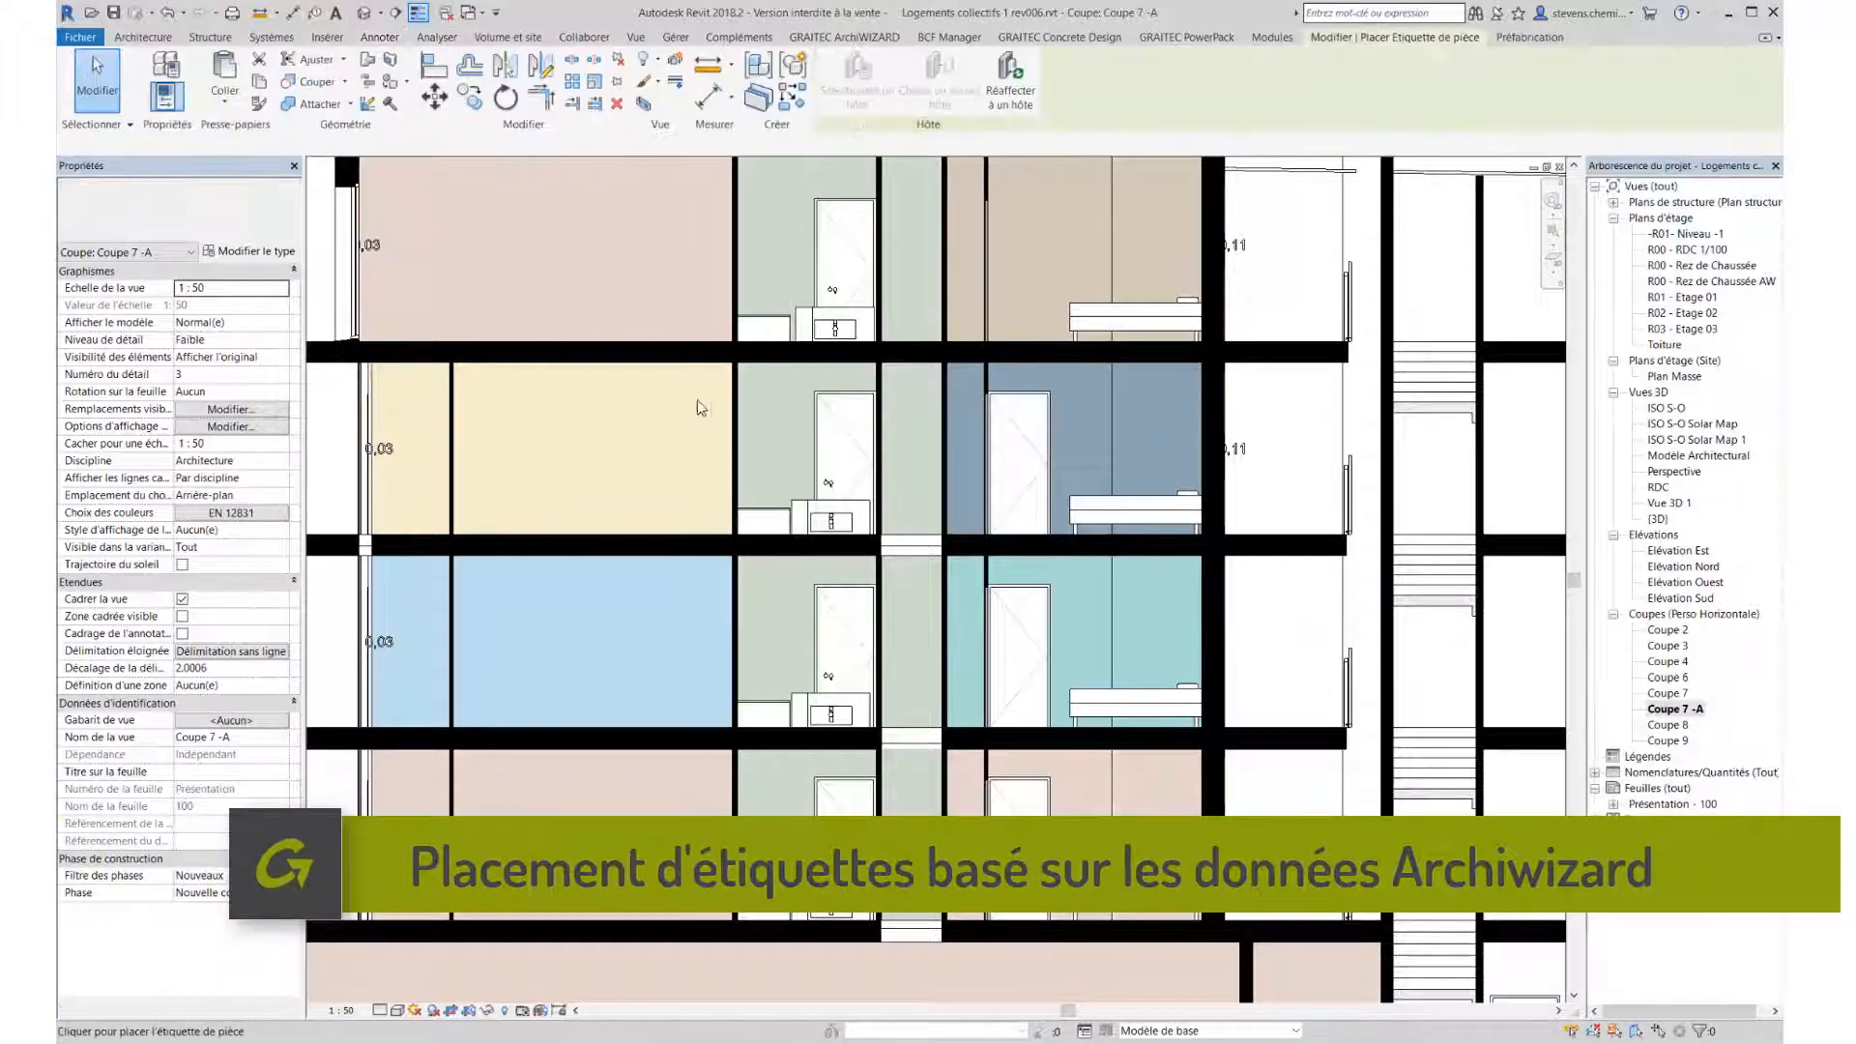
pyautogui.scroll(1, 650, 468)
pyautogui.click(659, 471)
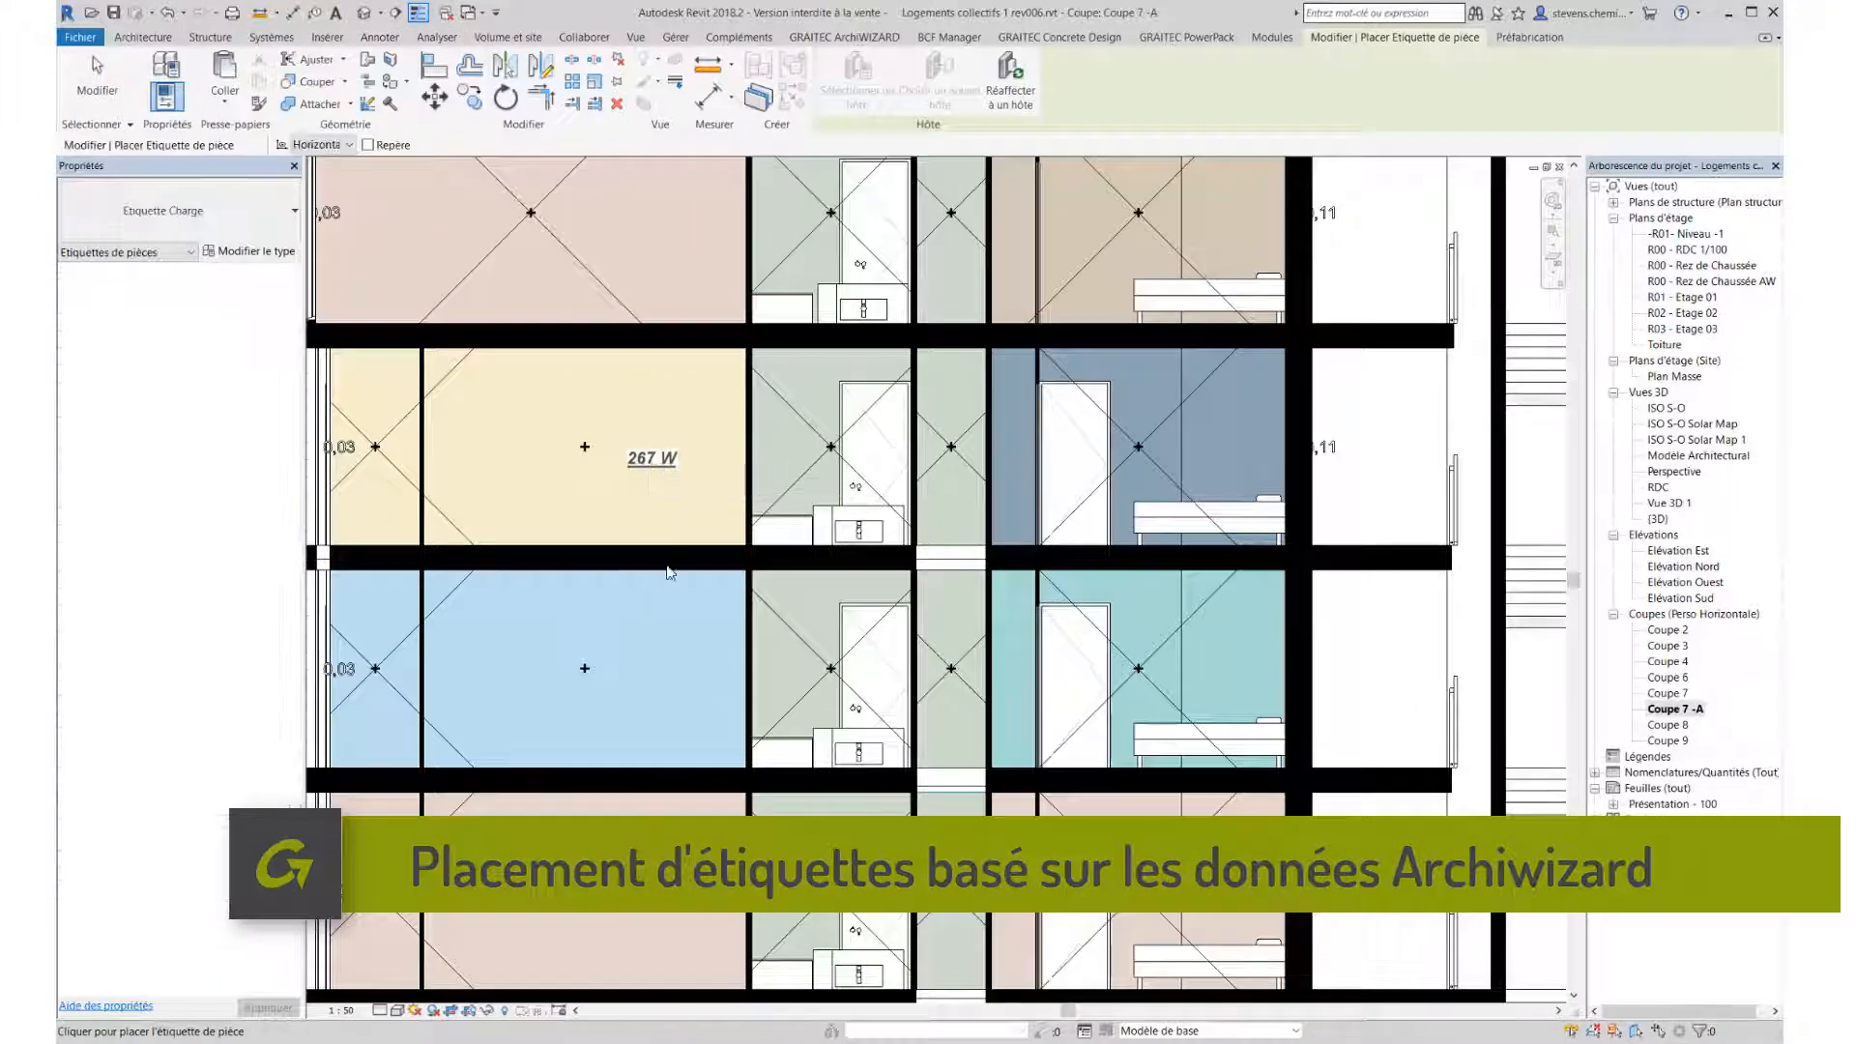
pyautogui.click(658, 676)
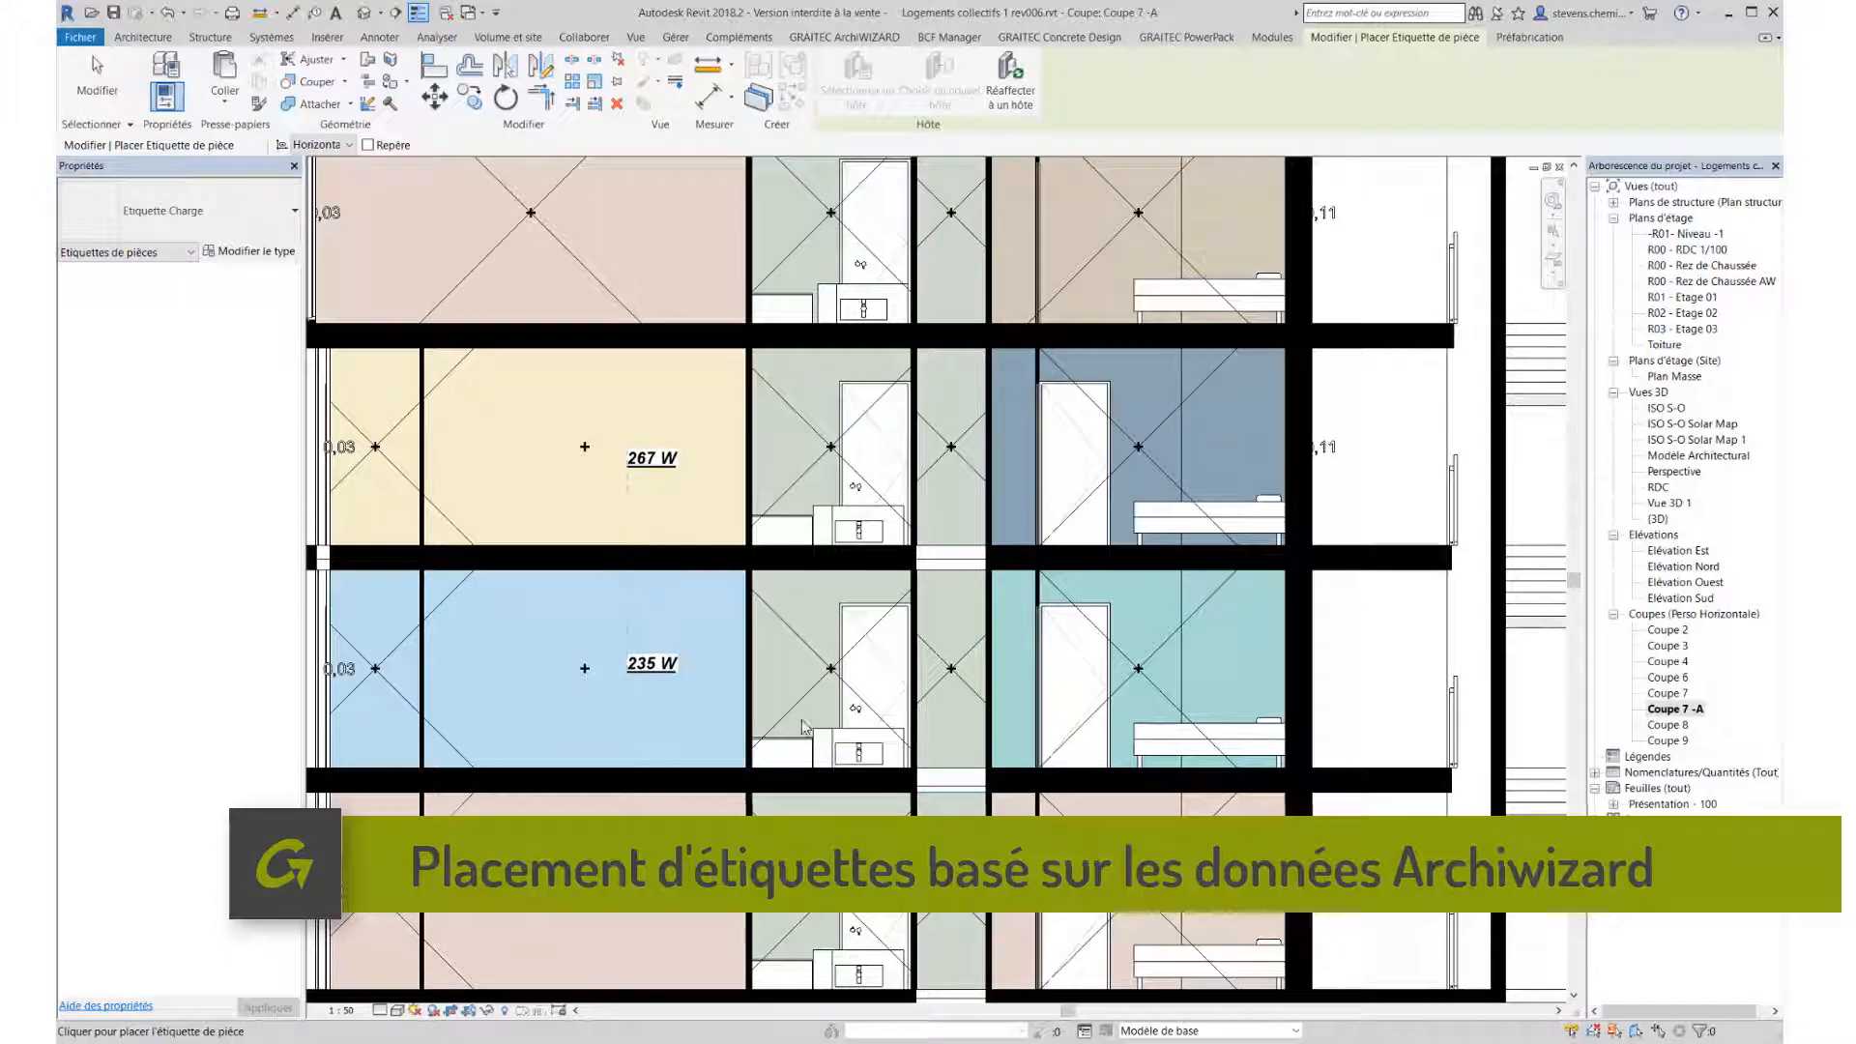
pyautogui.click(658, 890)
pyautogui.press('Escape')
# Tag all remaining untagged rooms in the section at once with horizontal Etiquette Charge tags
pyautogui.scroll(-1, 972, 281)
pyautogui.scroll(-1, 992, 253)
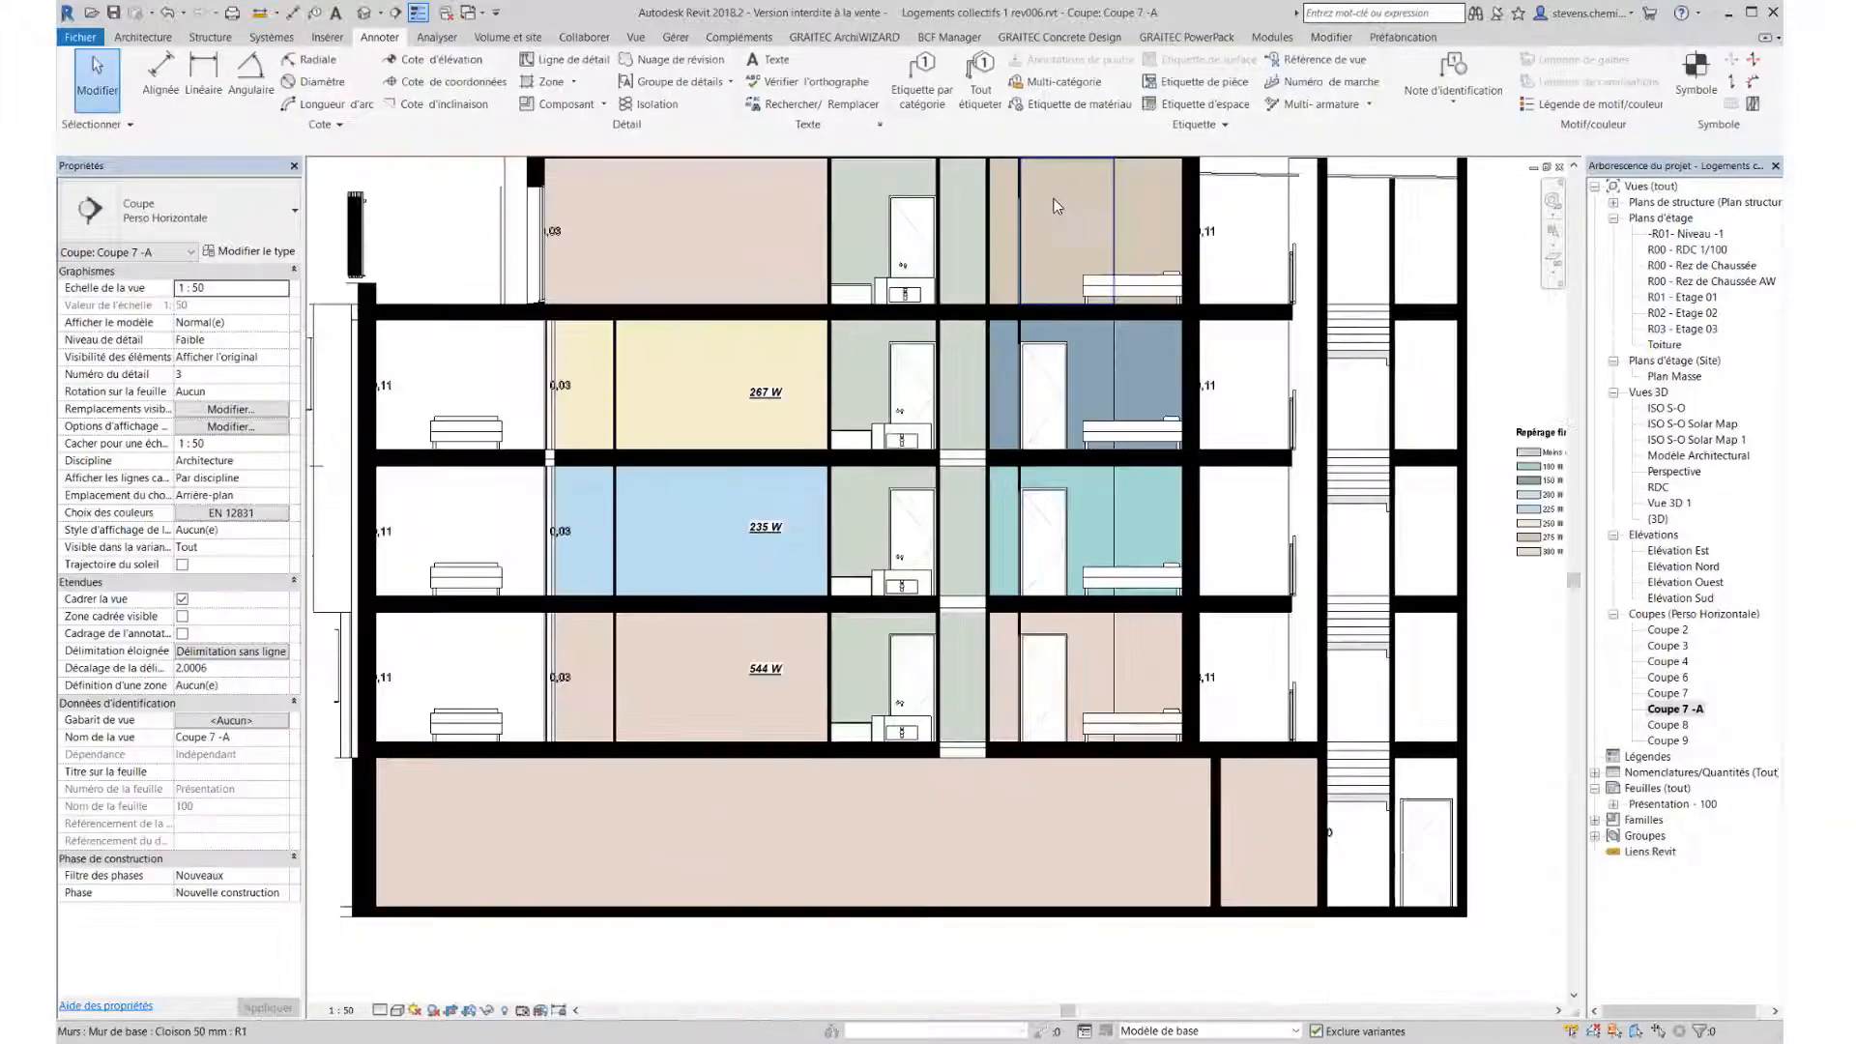
pyautogui.click(968, 102)
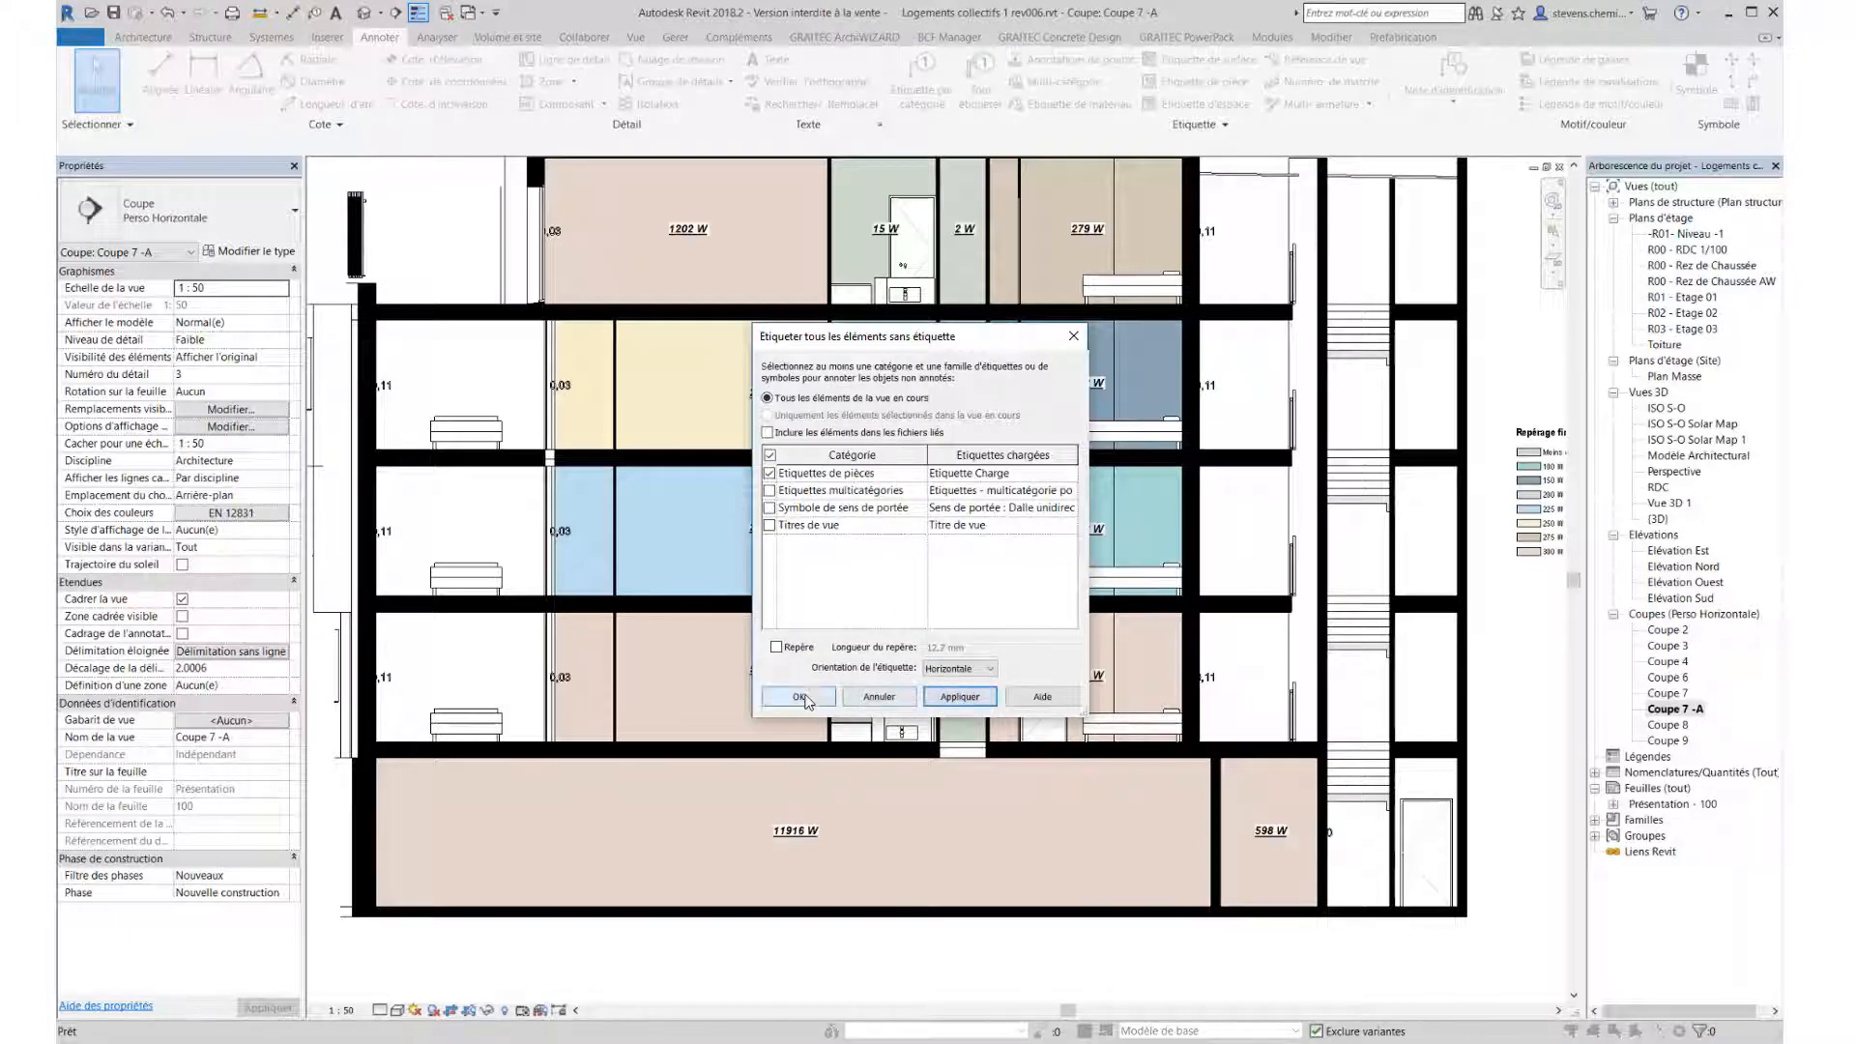
pyautogui.click(798, 696)
pyautogui.moveTo(750, 635); pyautogui.dragTo(739, 704, button='middle')
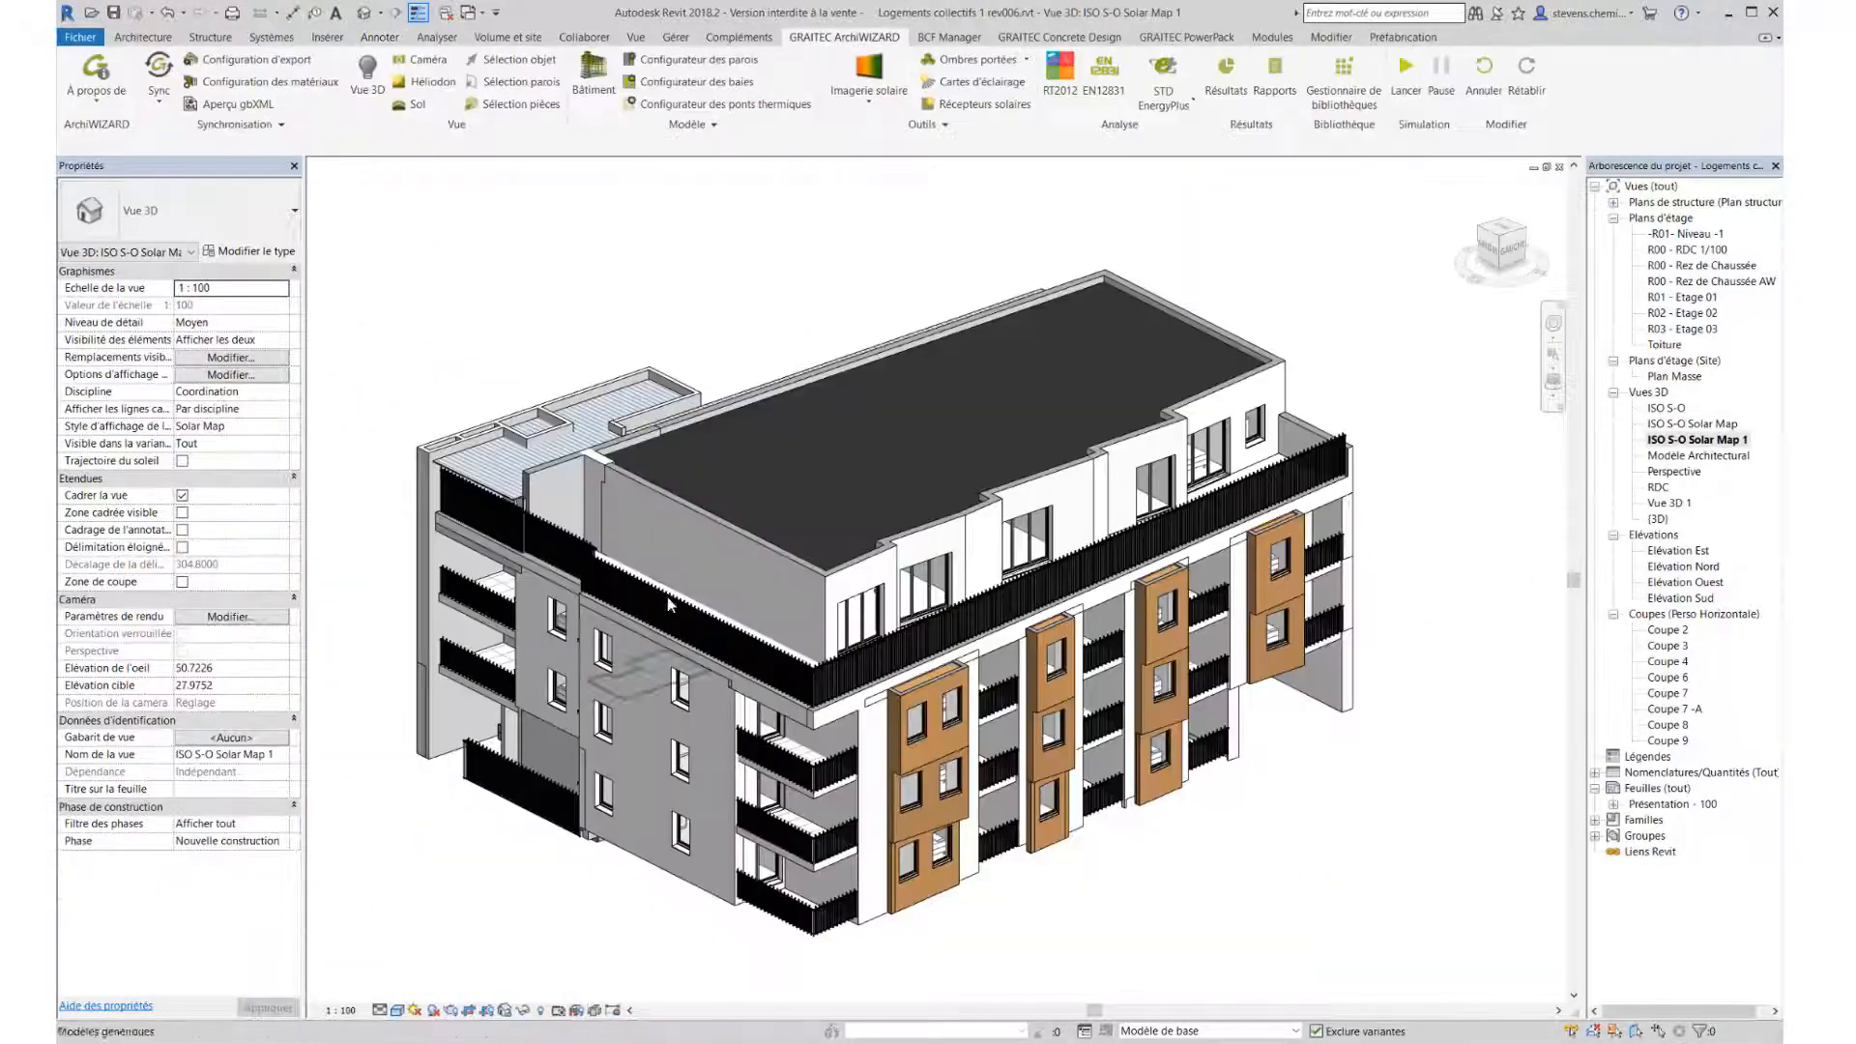
# Compute the Solar Map in the ISO S-O Solar Map 1 view with the All compute filter and inspect the coloured facades from several sides
pyautogui.click(909, 125)
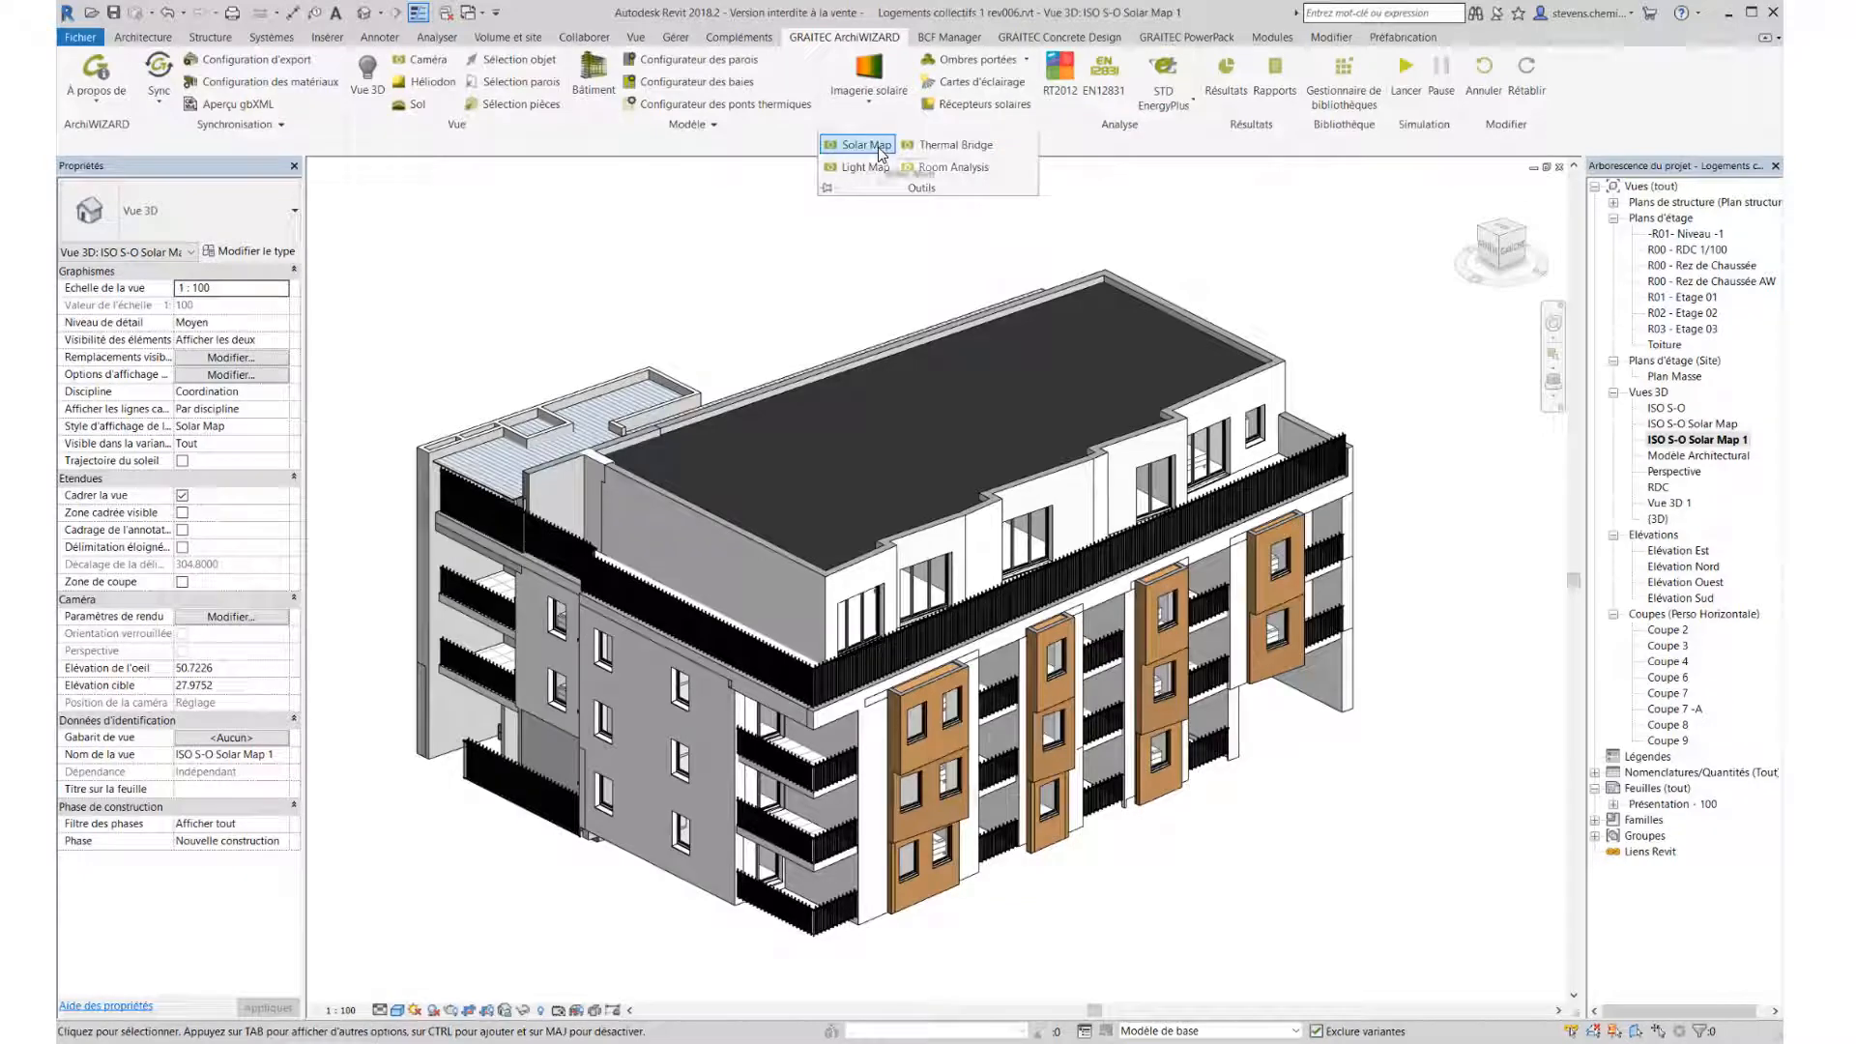
pyautogui.click(865, 145)
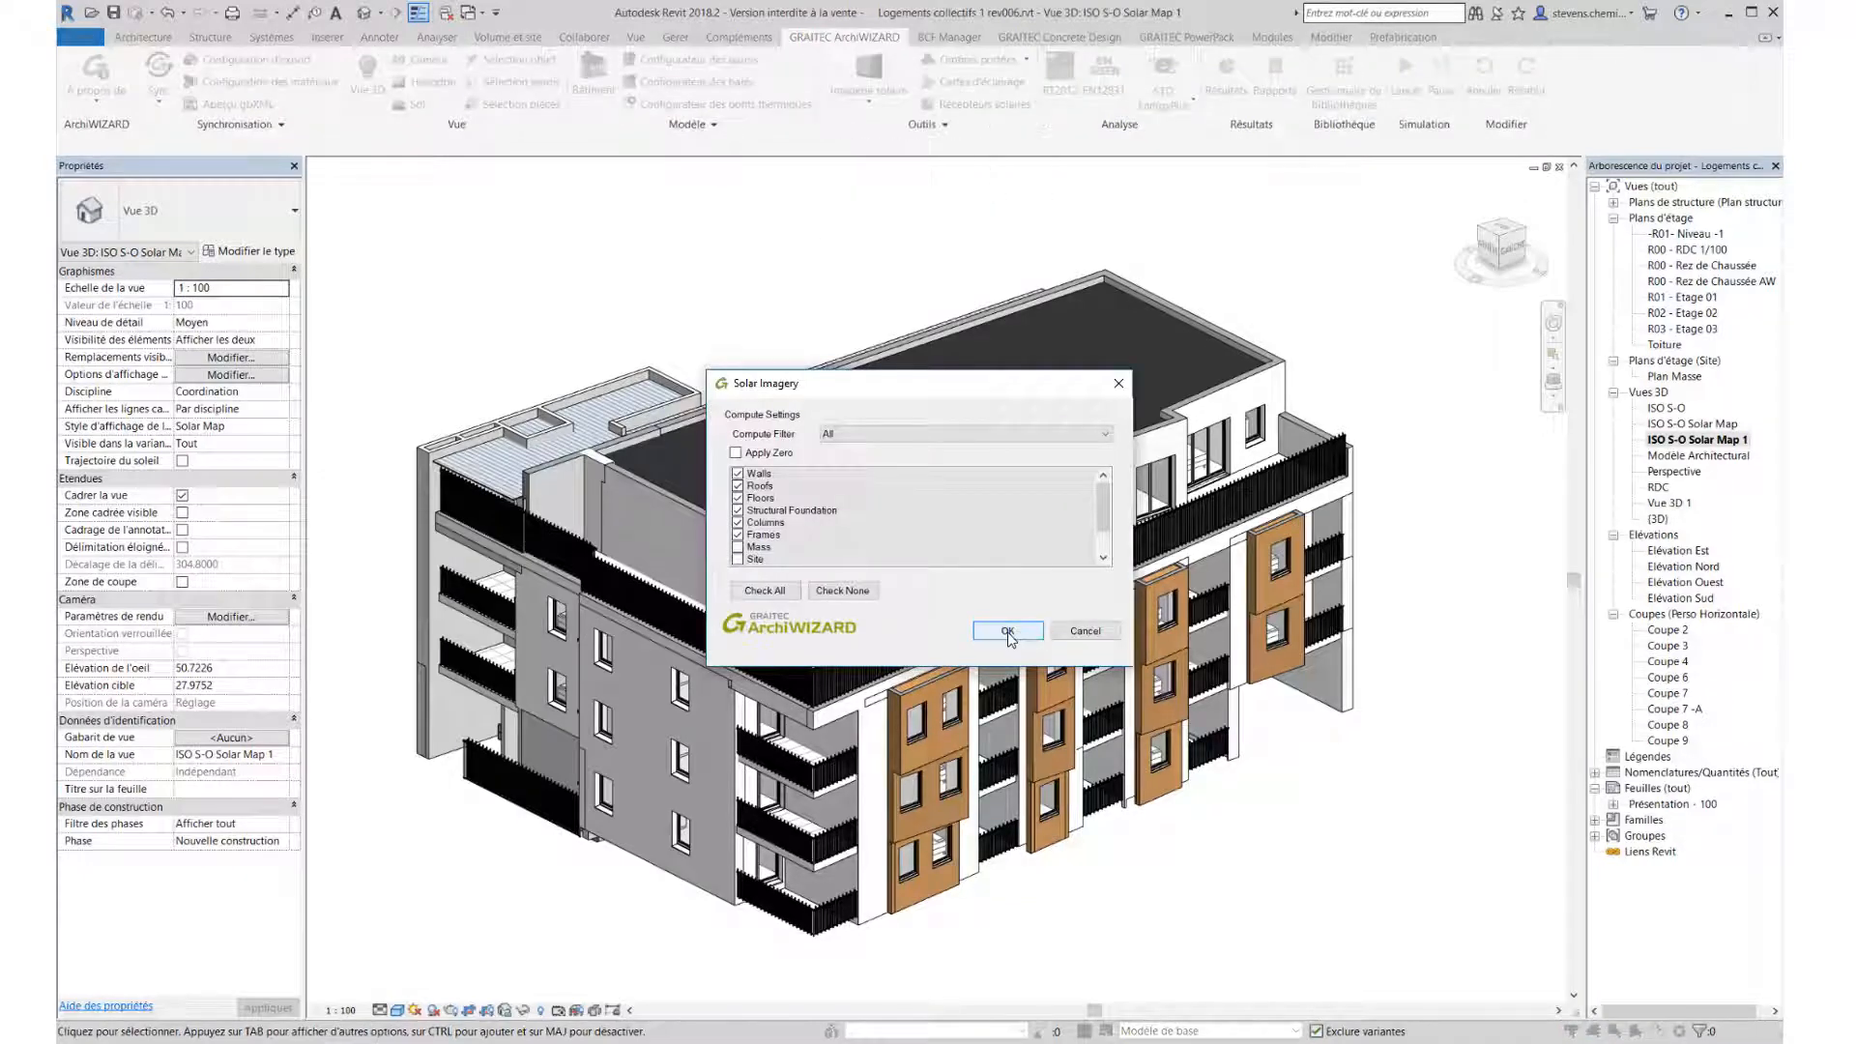
pyautogui.press('Return')
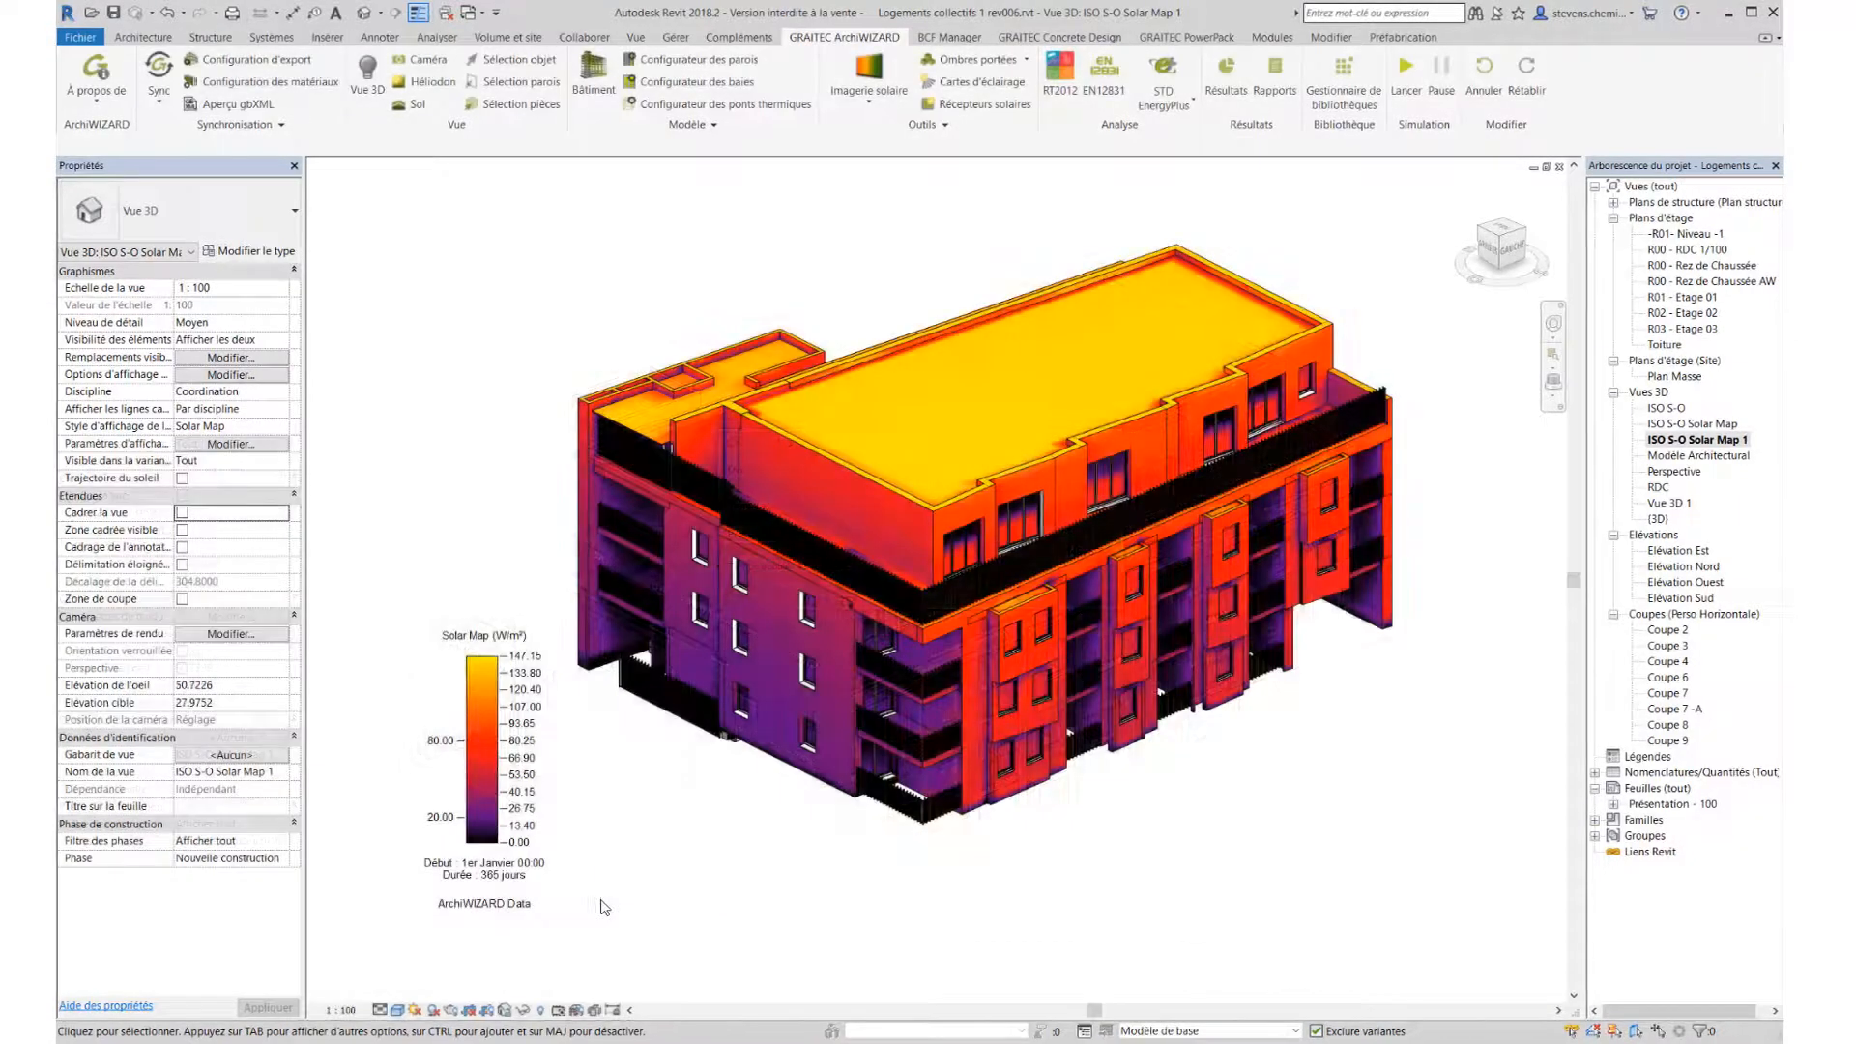
pyautogui.keyDown('shift'); pyautogui.moveTo(791, 893); pyautogui.dragTo(507, 867, button='middle'); pyautogui.keyUp('shift')
pyautogui.keyDown('shift'); pyautogui.moveTo(1301, 993); pyautogui.dragTo(1298, 1009, button='middle'); pyautogui.keyUp('shift')
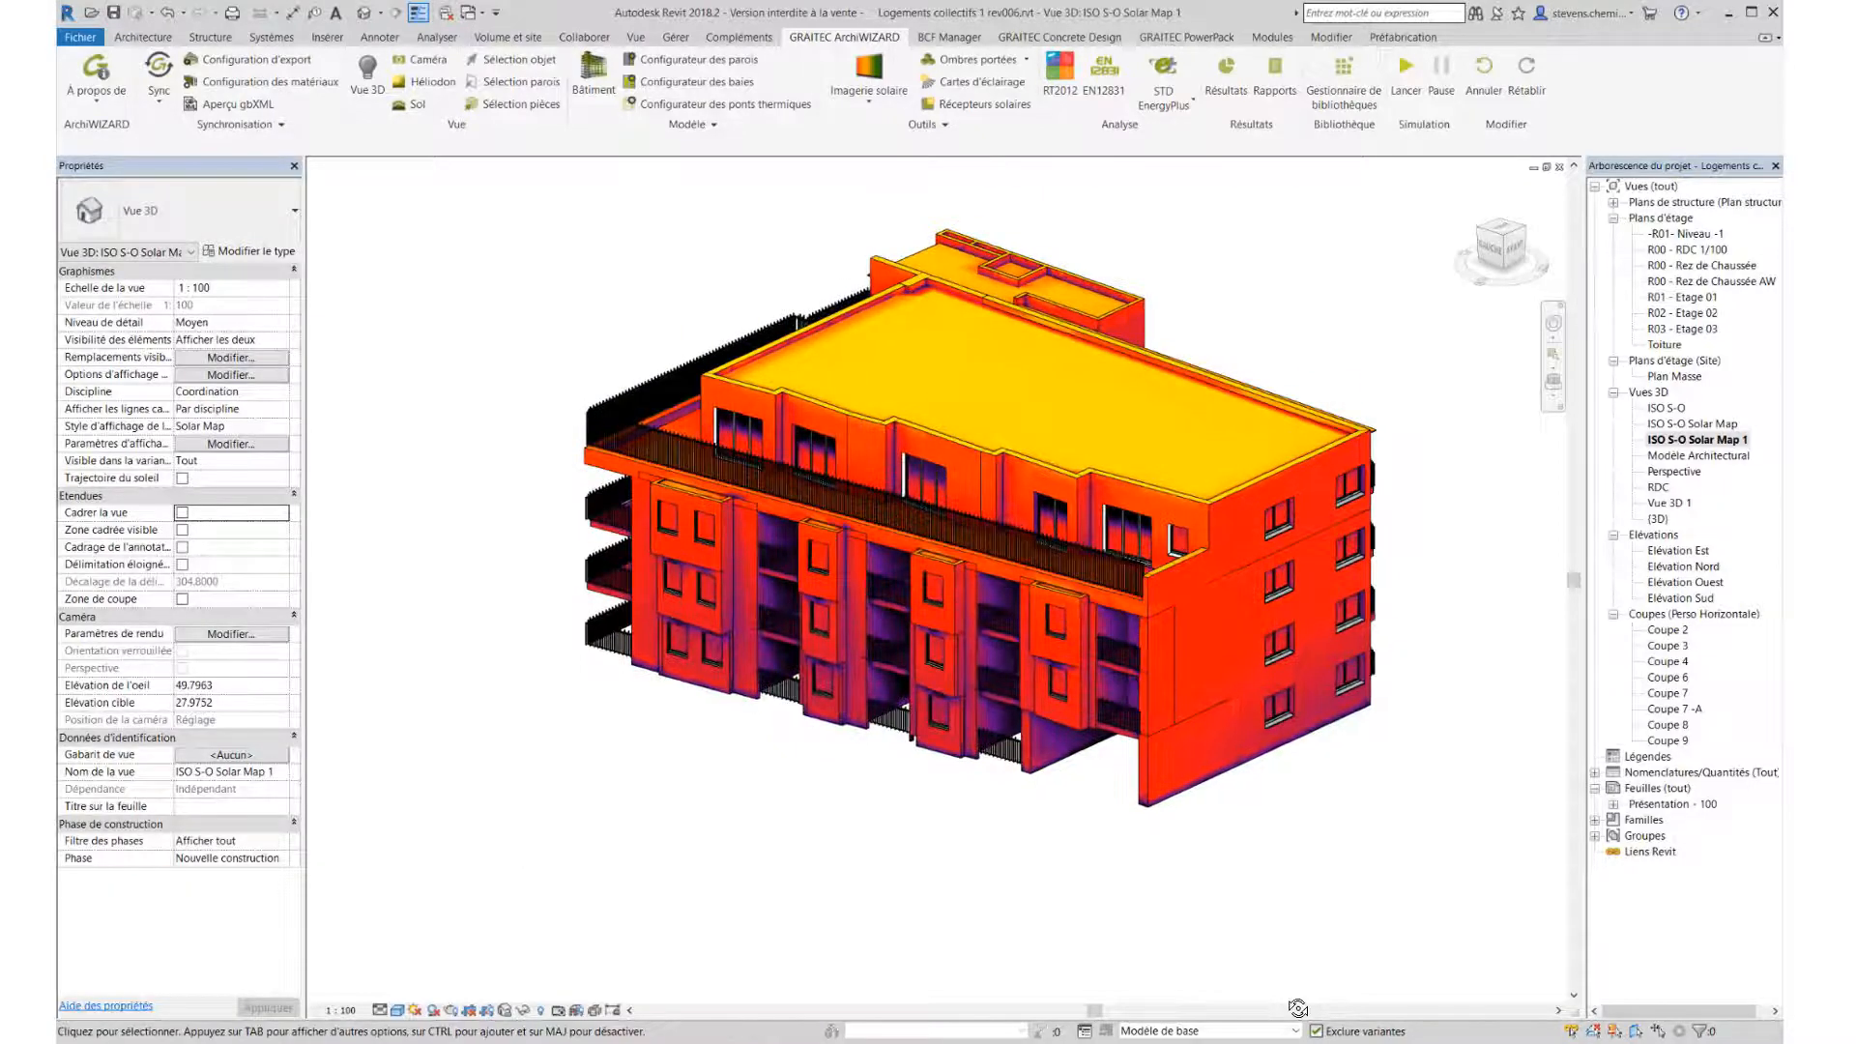
pyautogui.keyDown('shift'); pyautogui.moveTo(696, 803); pyautogui.dragTo(974, 861, button='middle'); pyautogui.keyUp('shift')
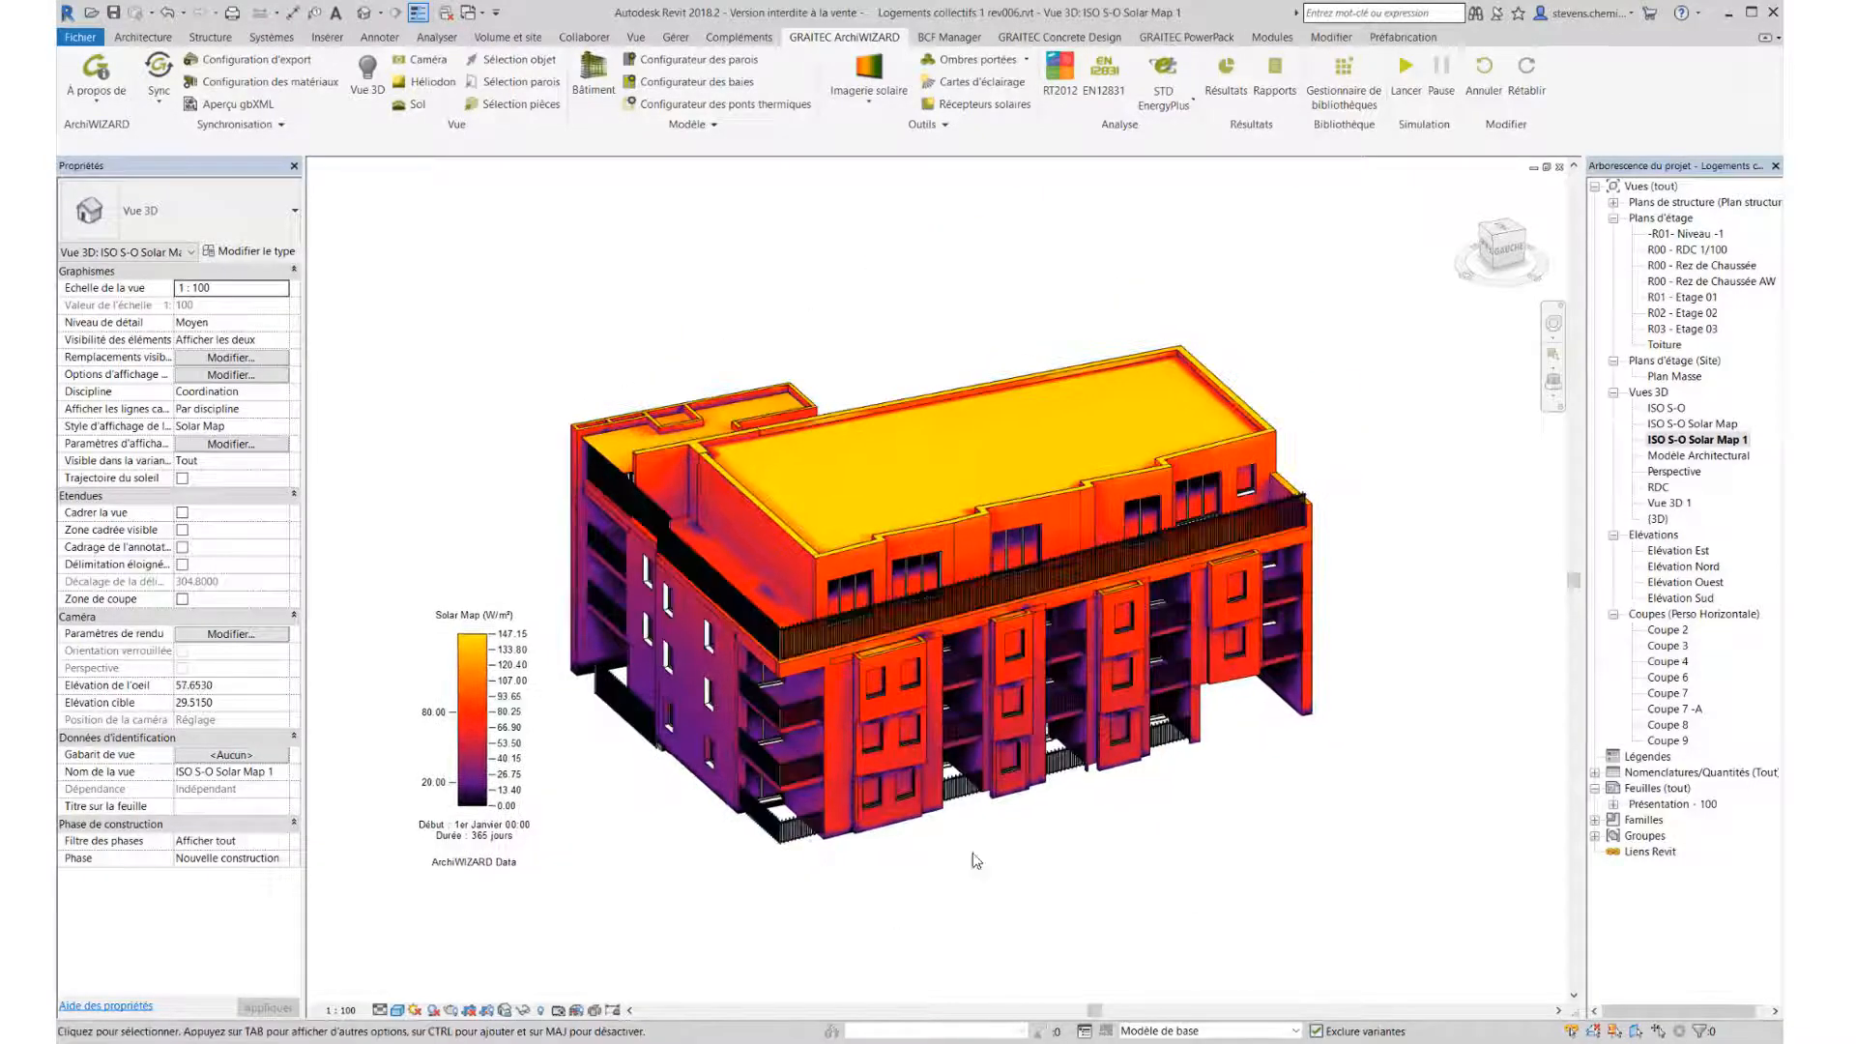
# Place the ISO S-O Solar Map 1 view on sheet Présentation - 100, in the empty area above the floor plan
pyautogui.doubleClick(1680, 804)
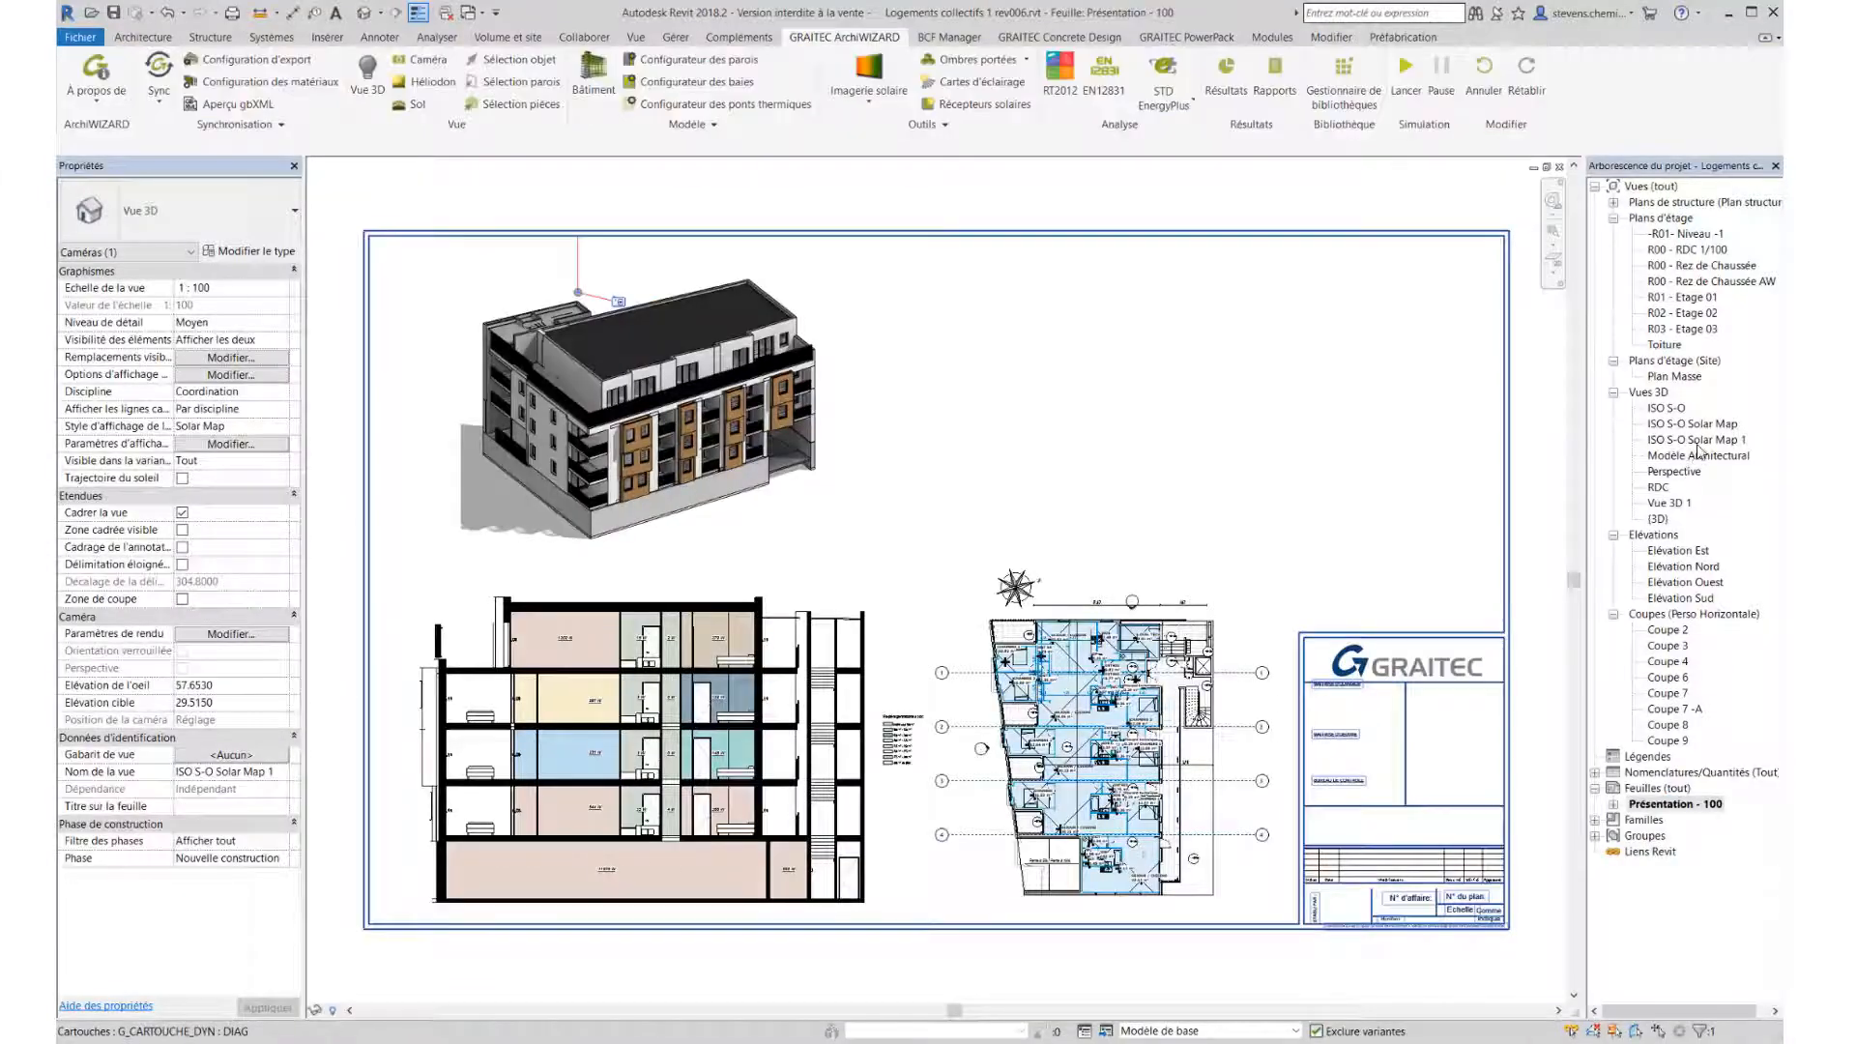
pyautogui.click(1696, 441)
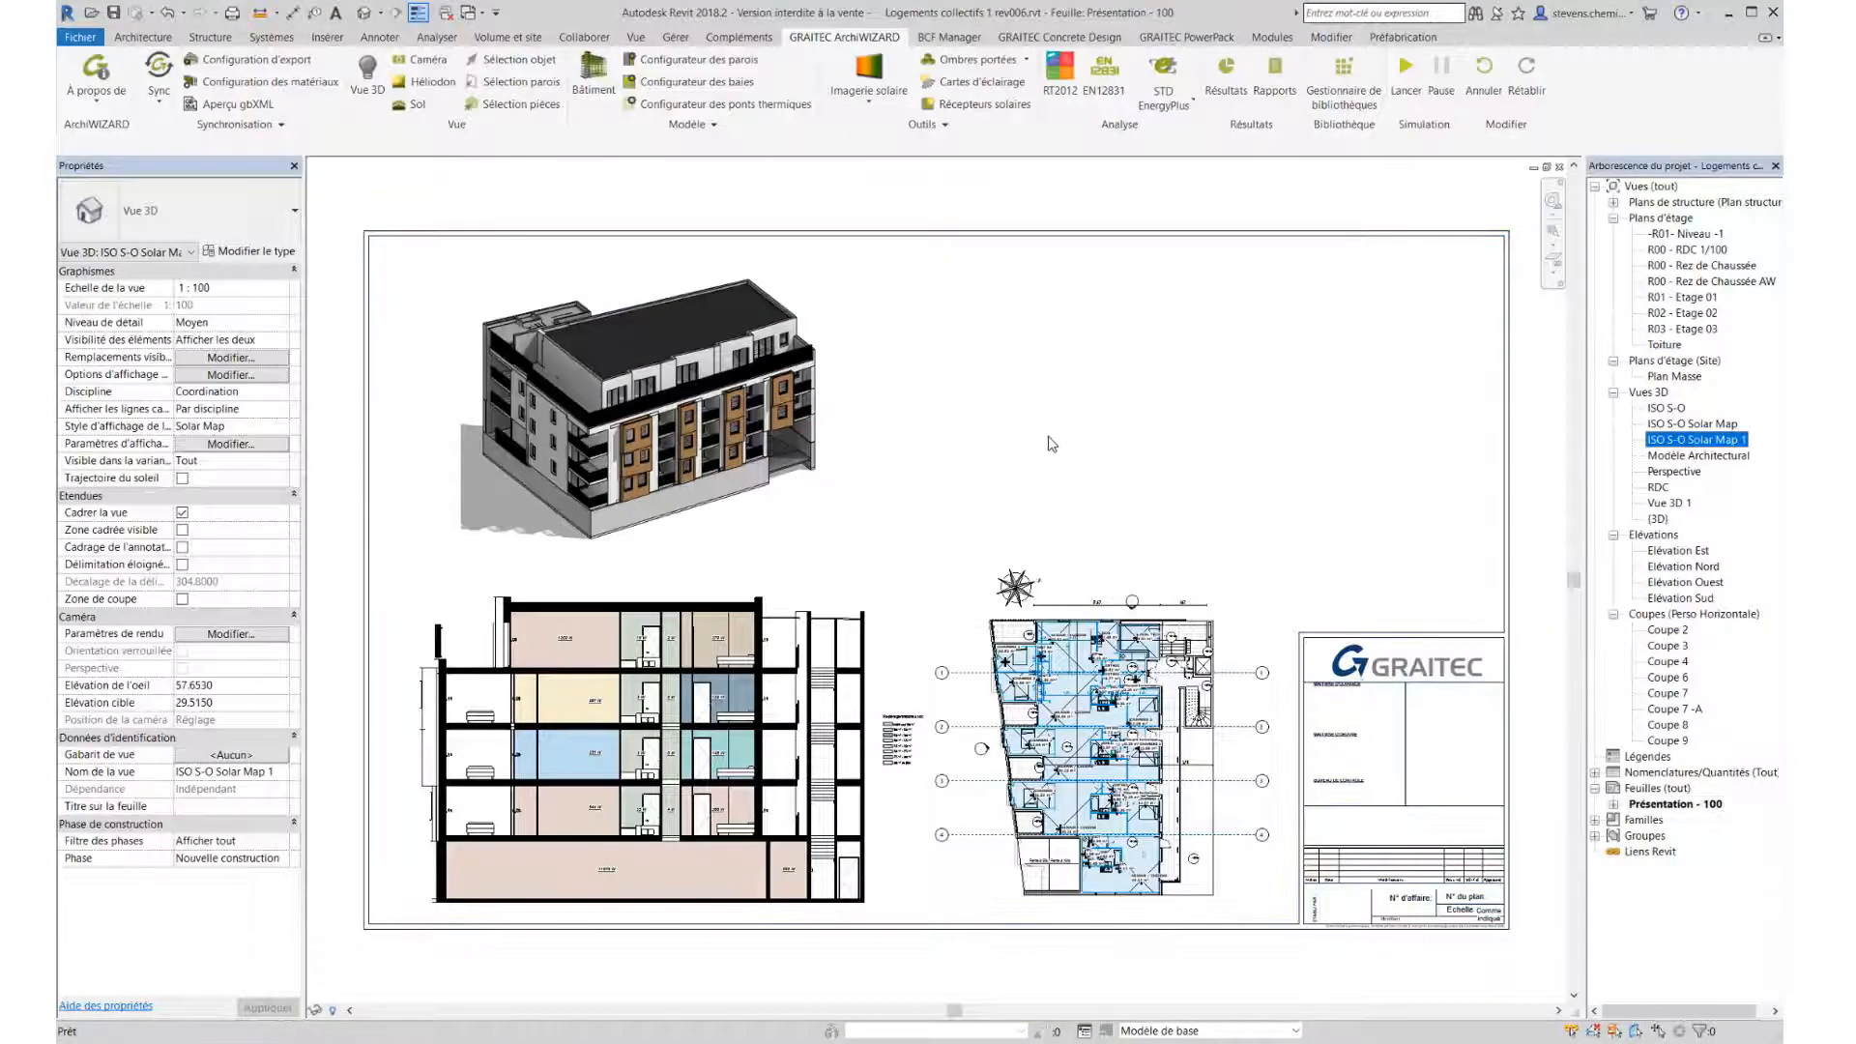
pyautogui.click(1181, 418)
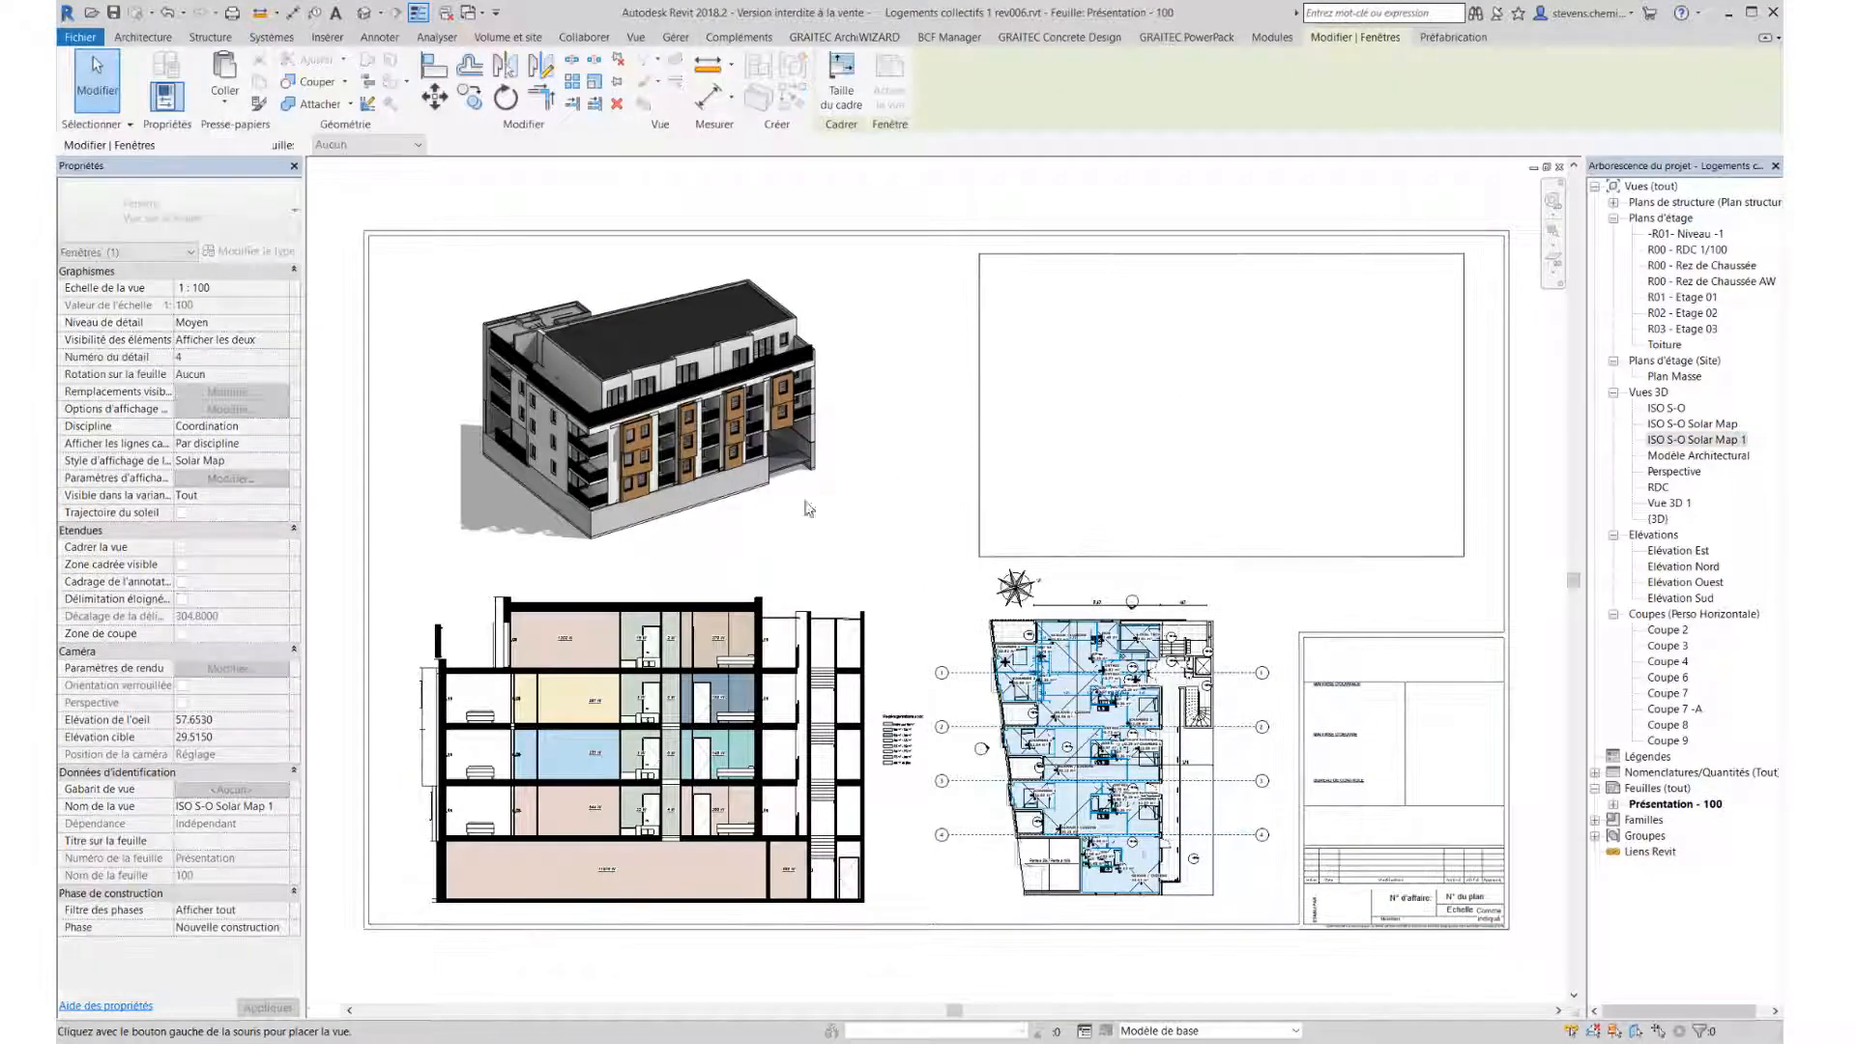
pyautogui.click(1054, 938)
pyautogui.scroll(2, 484, 851)
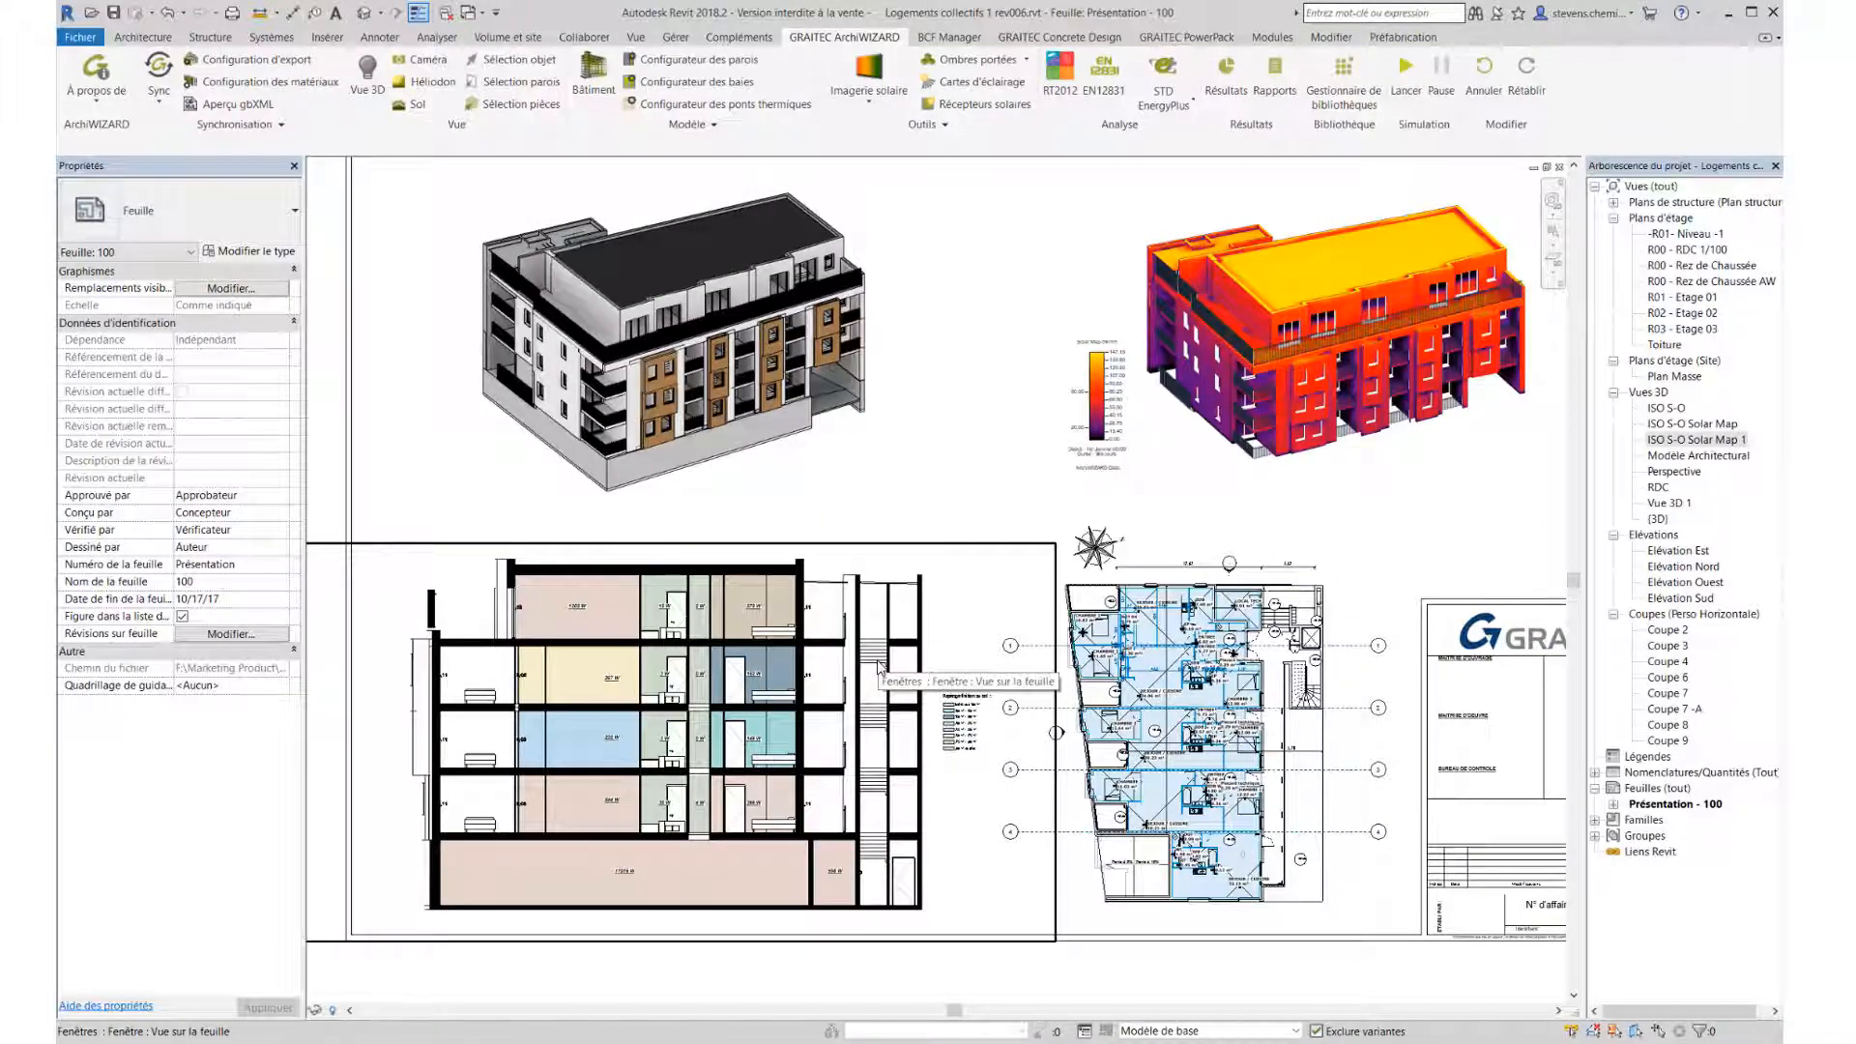
pyautogui.moveTo(837, 698); pyautogui.dragTo(762, 727, button='middle')
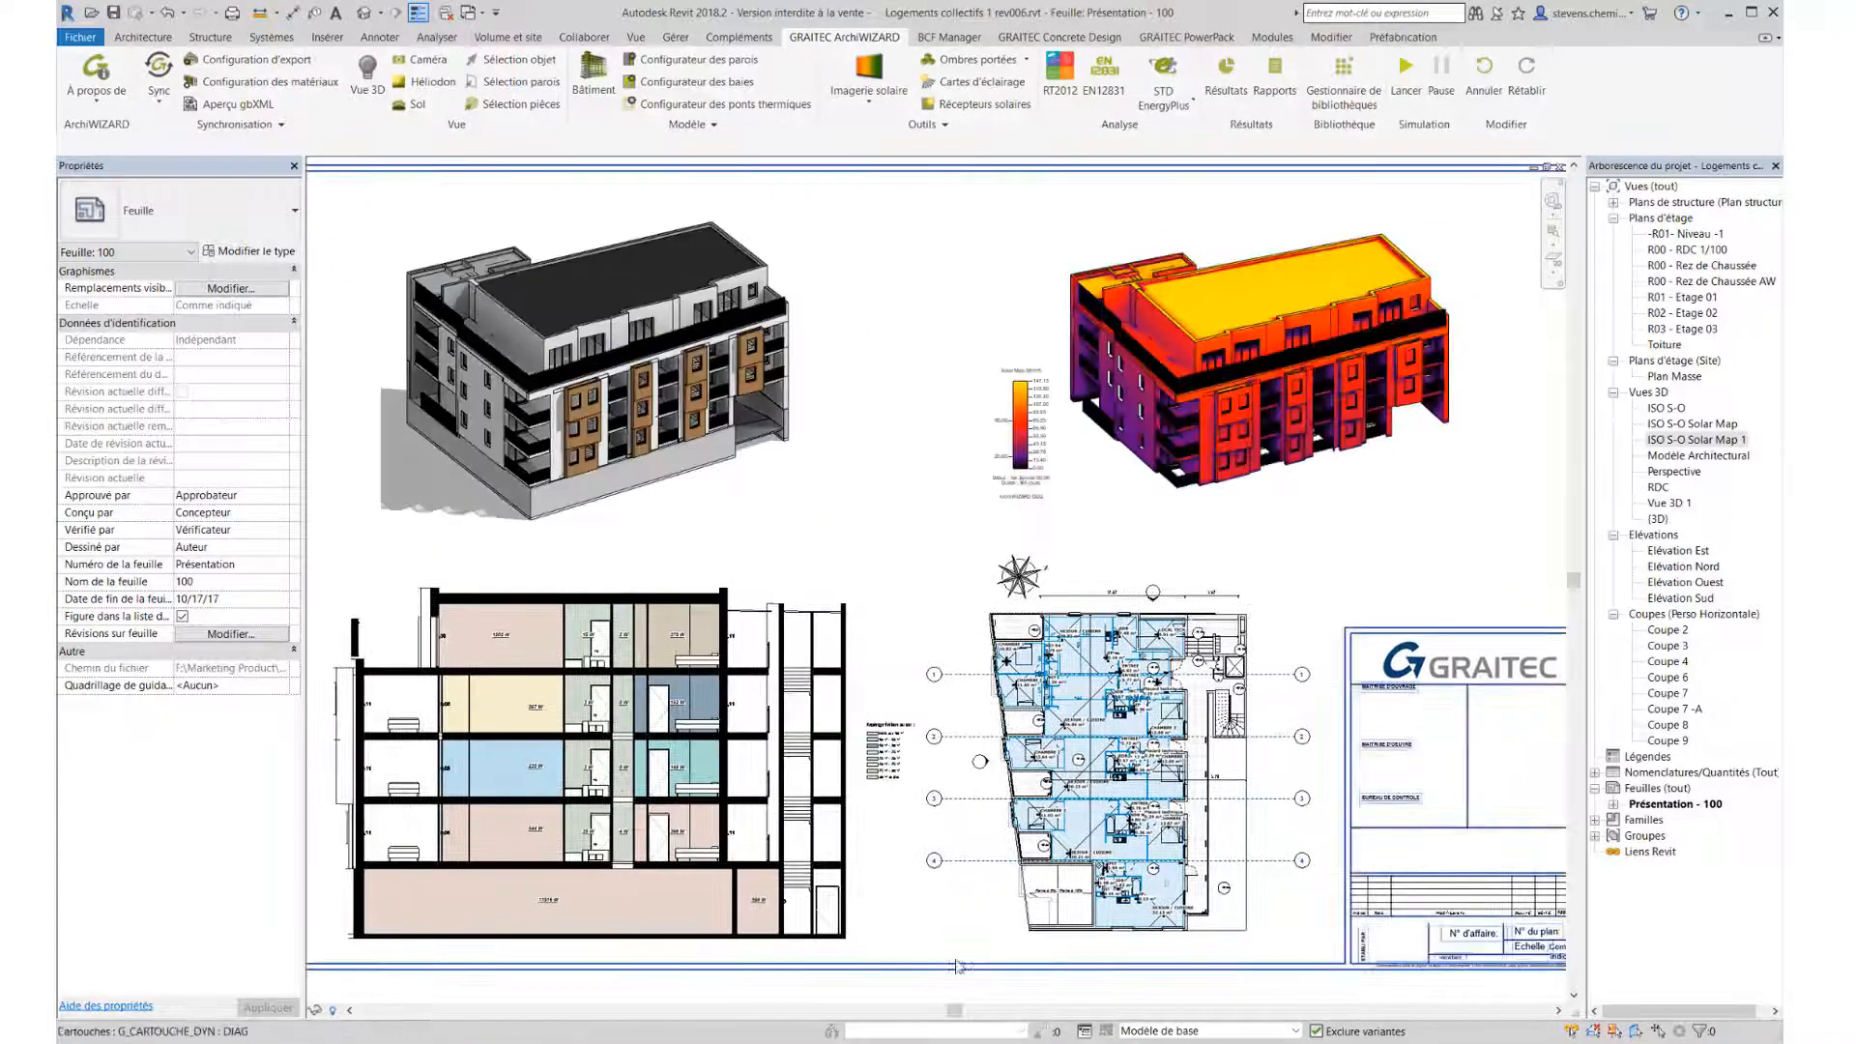
pyautogui.middleClick(863, 976)
pyautogui.middleClick(864, 976)
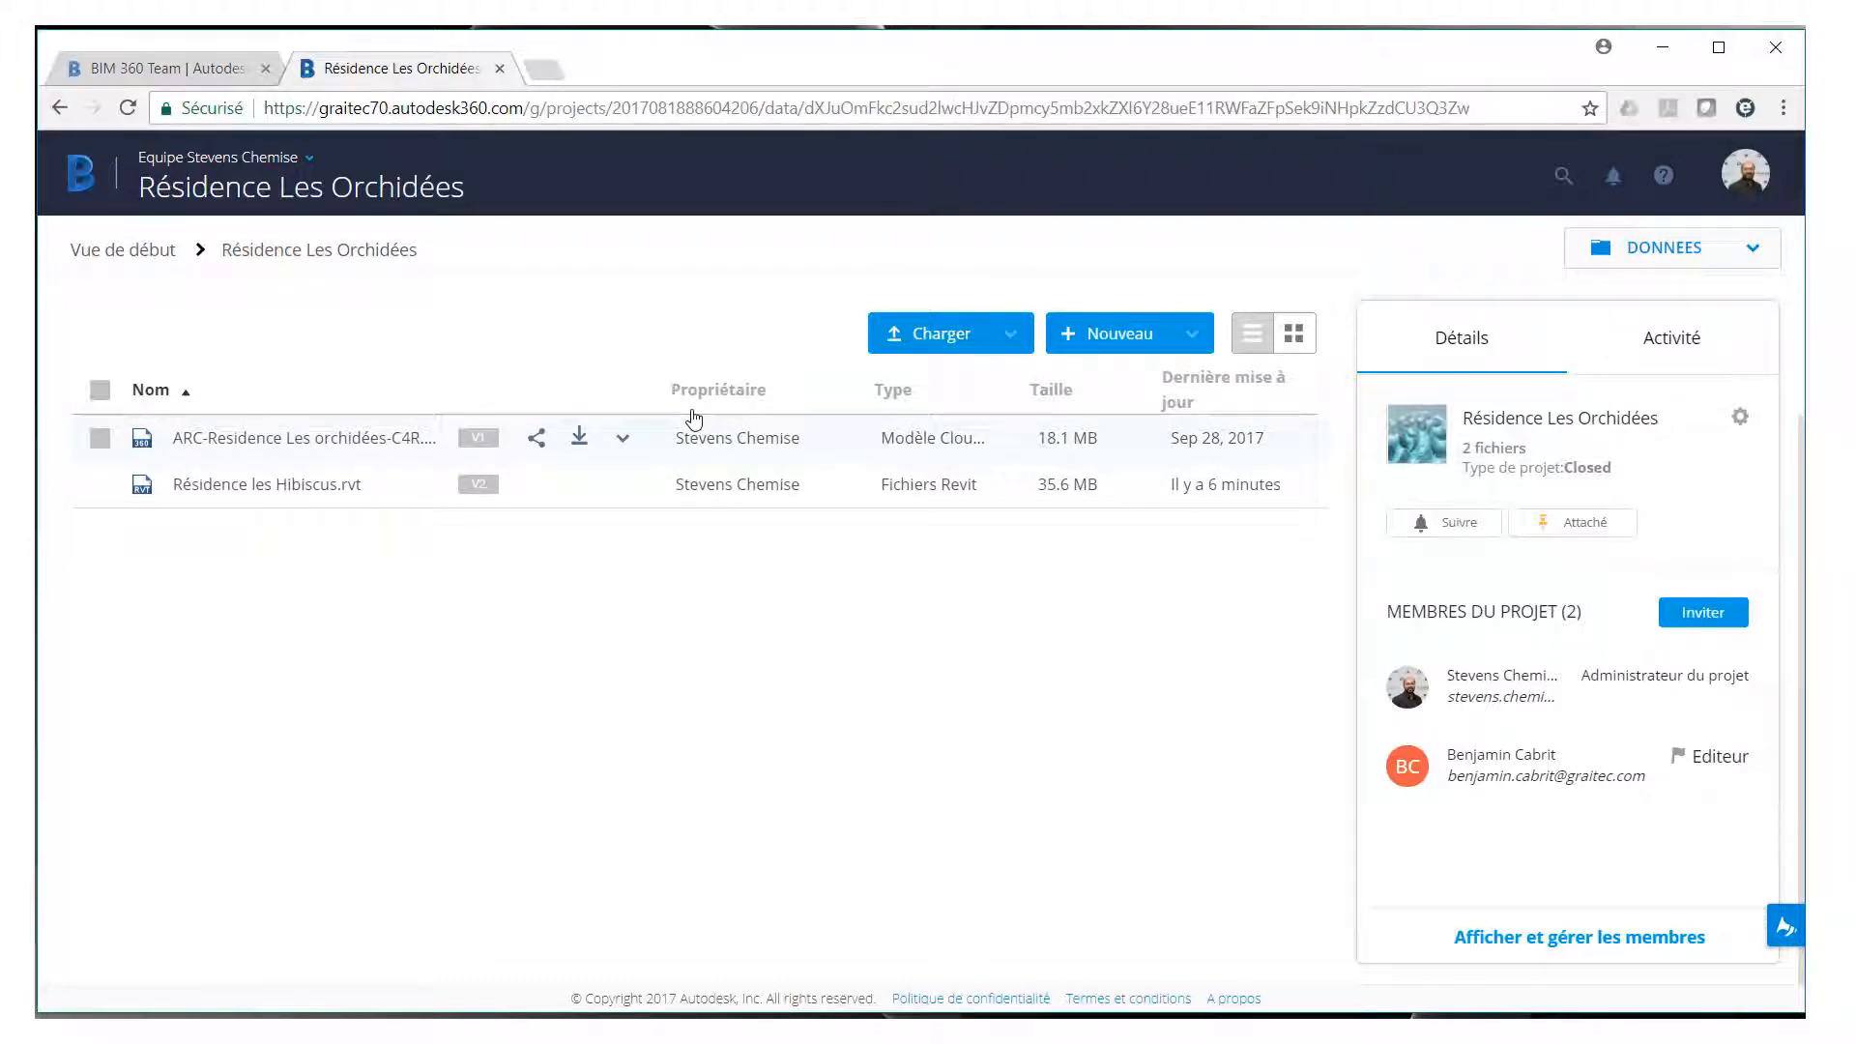
# Switch to BIM 360 Team, check the account information, then open Résidence les Hibiscus.rvt and view the building from its end facade
pyautogui.click(1740, 193)
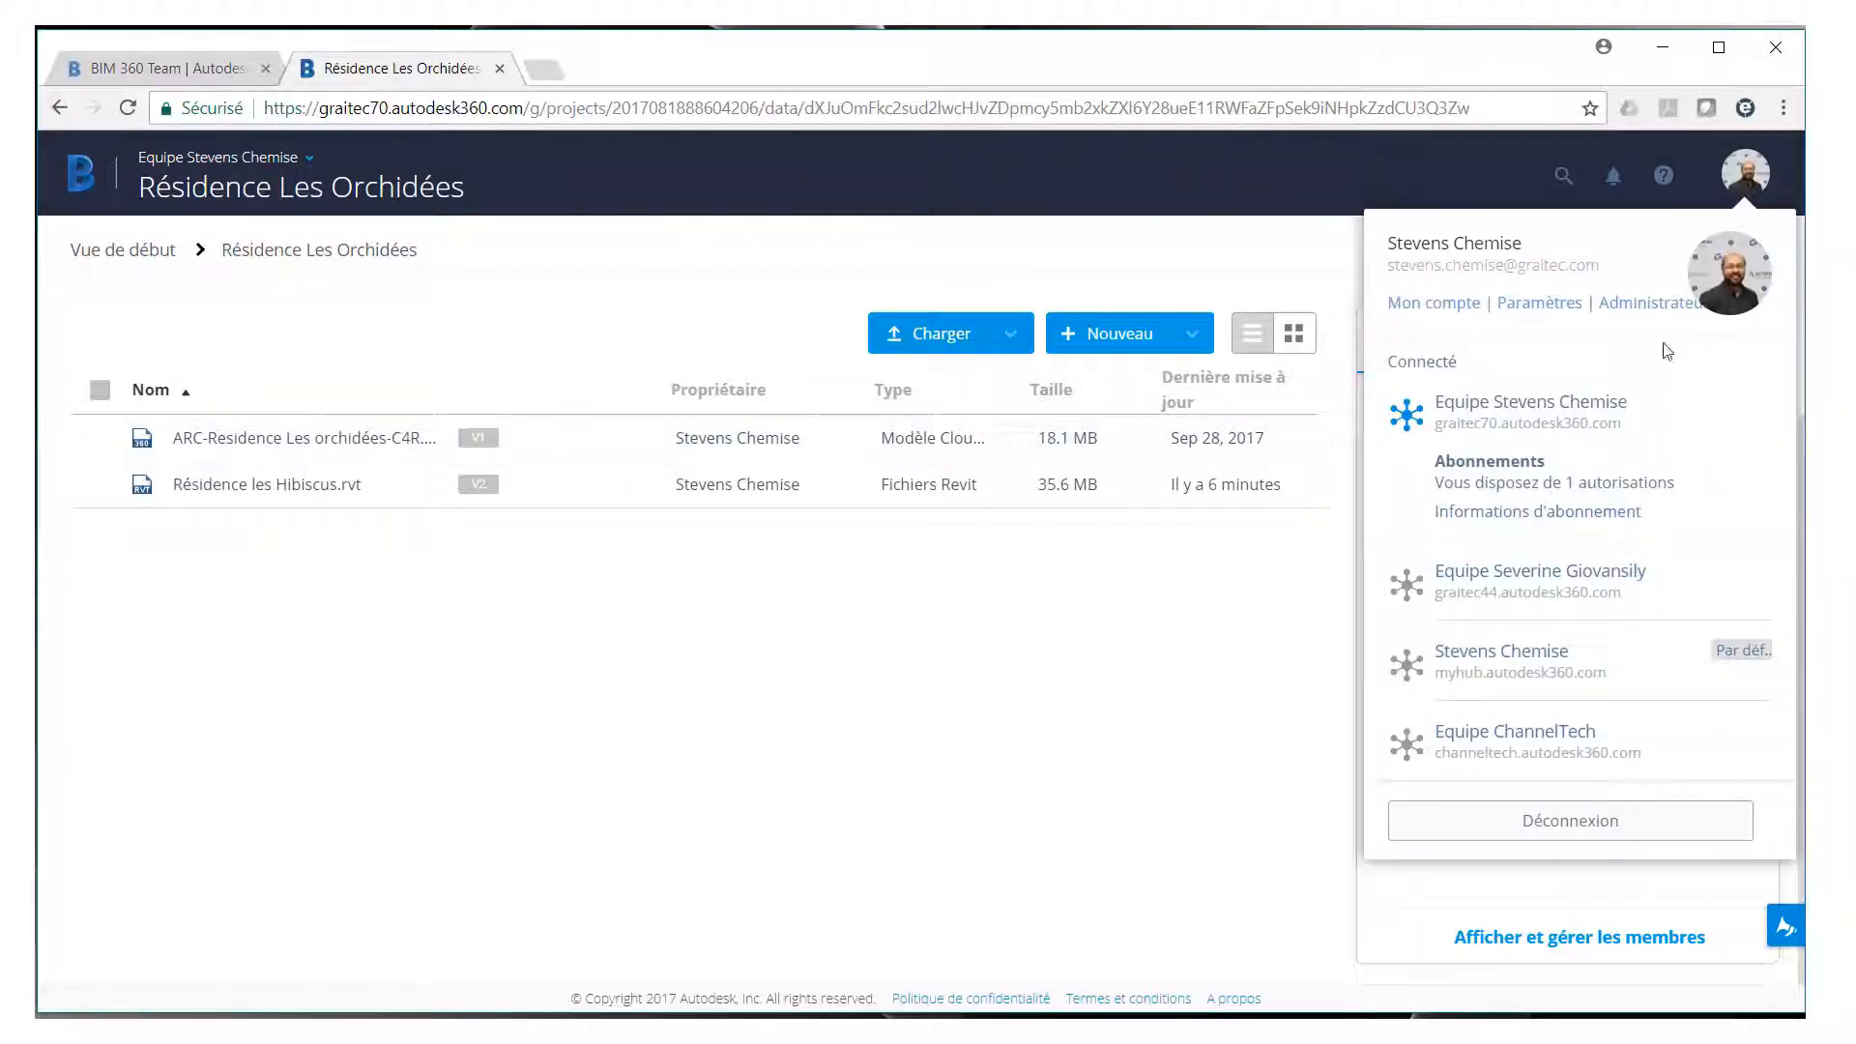
pyautogui.click(1118, 640)
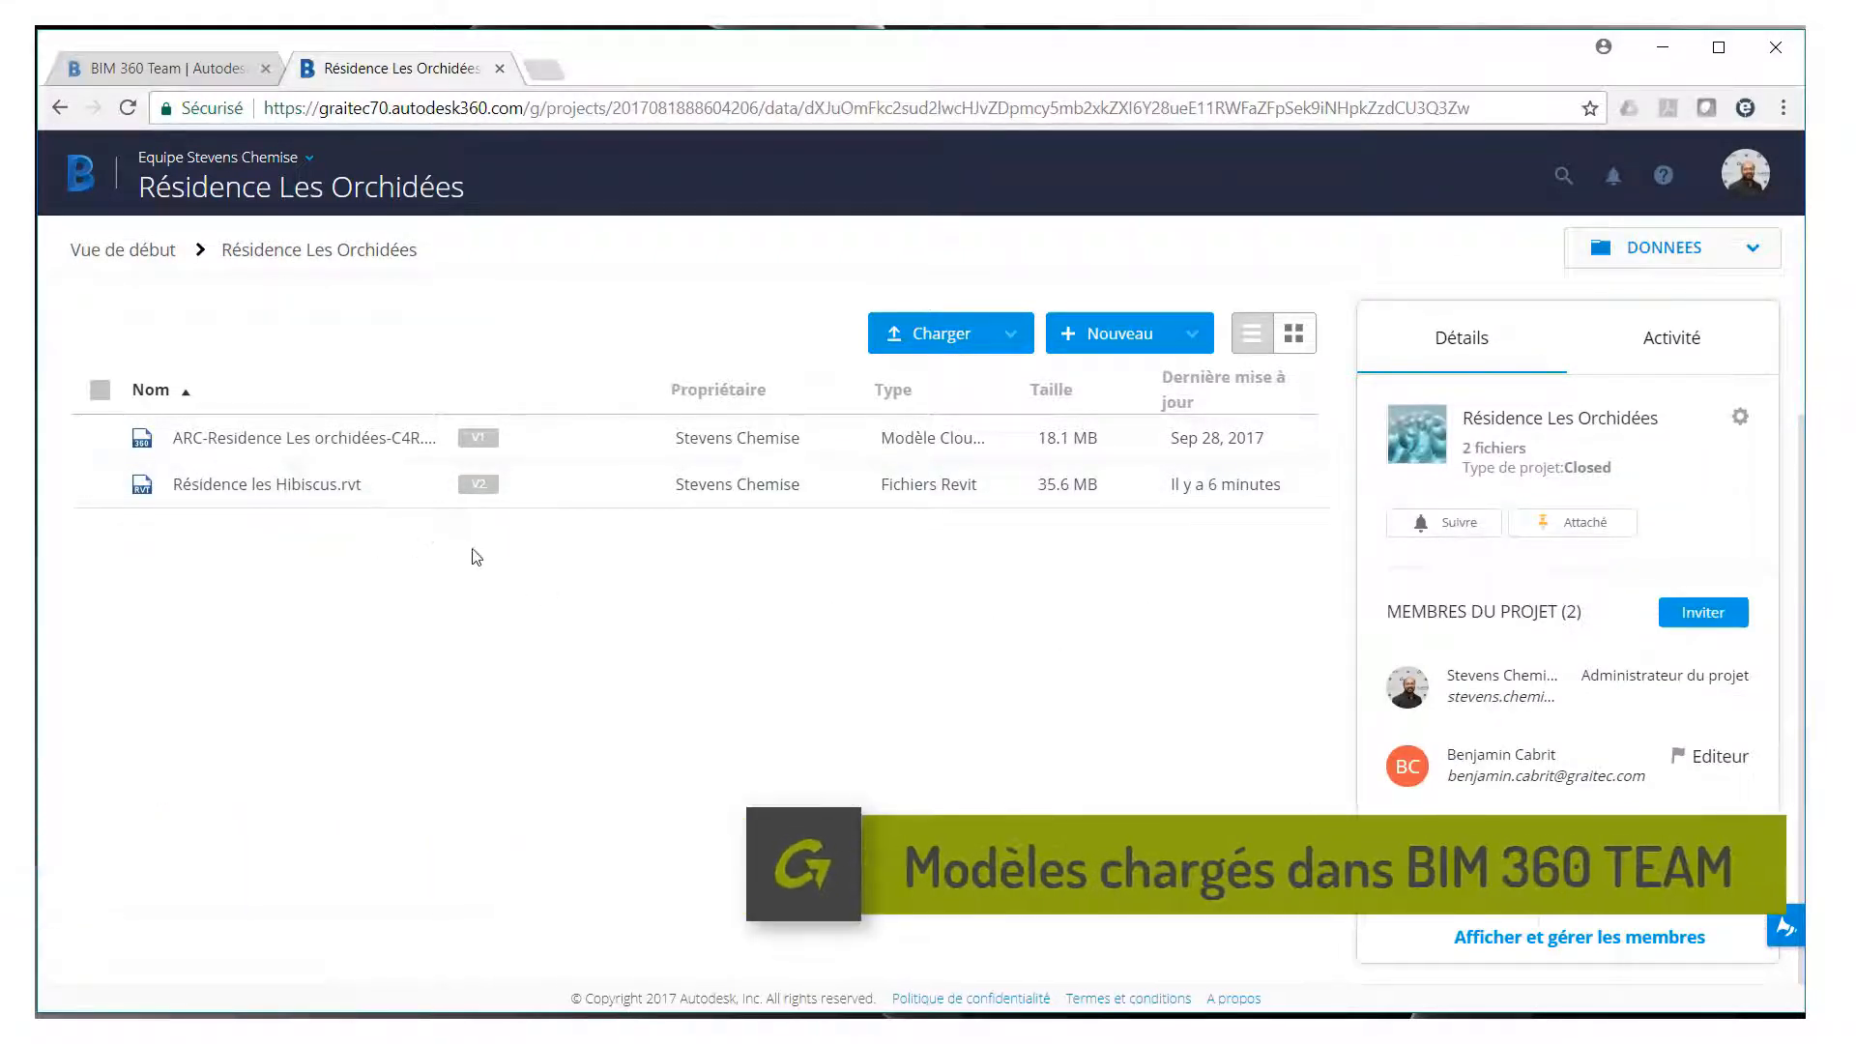
pyautogui.click(329, 489)
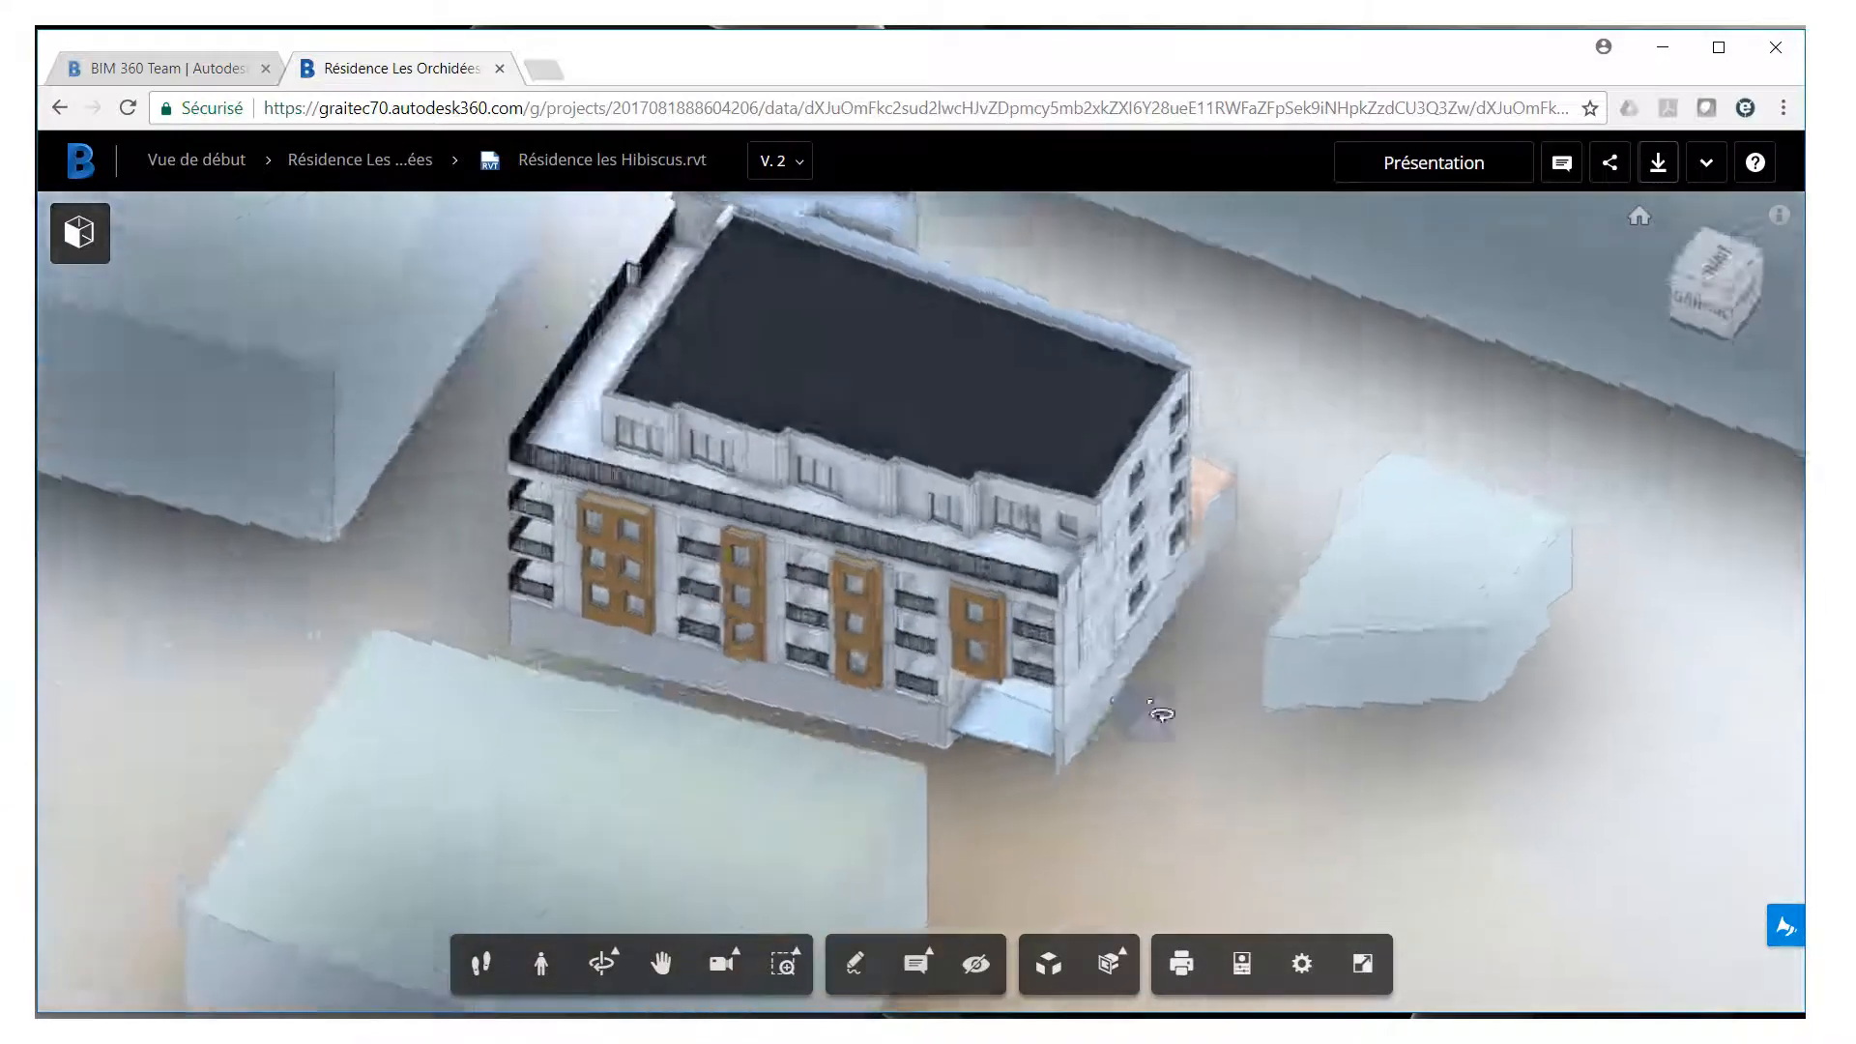
pyautogui.moveTo(1162, 715); pyautogui.dragTo(857, 696)
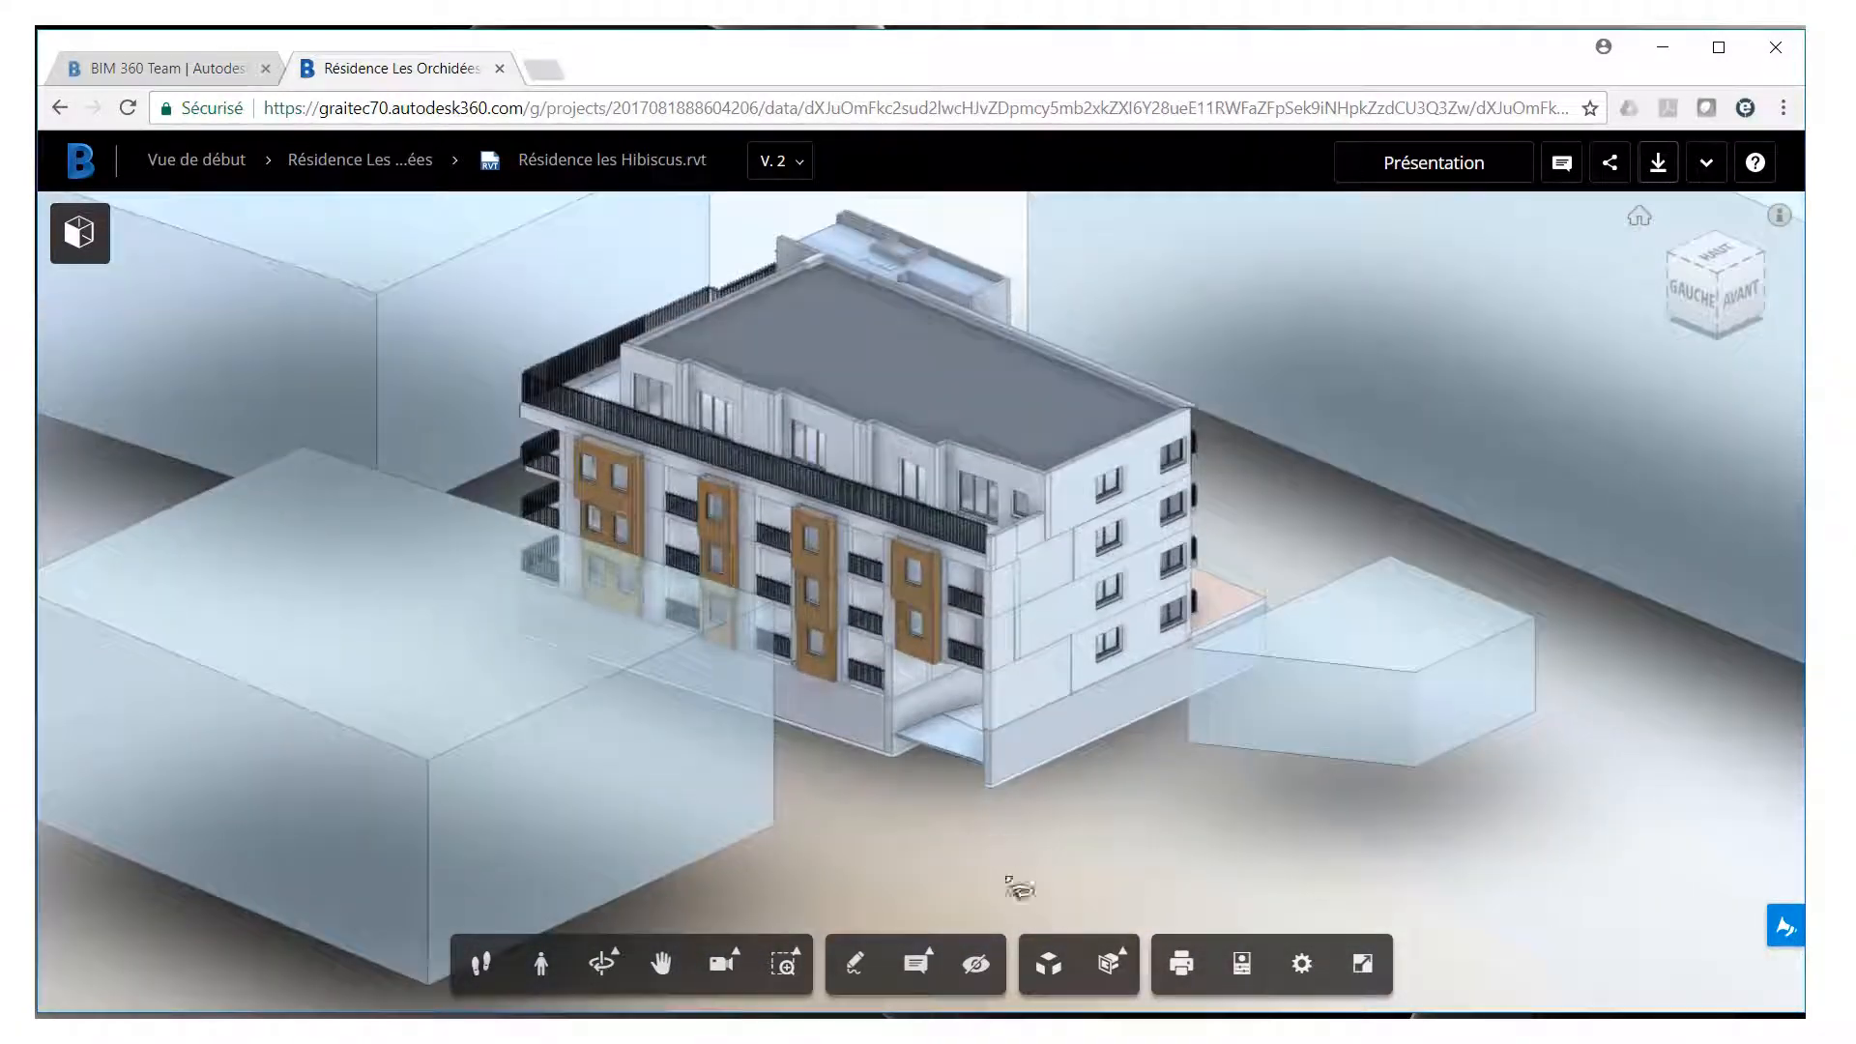
# Section the building with a horizontal Z plane through its top floor and inspect the cut model
pyautogui.click(1125, 978)
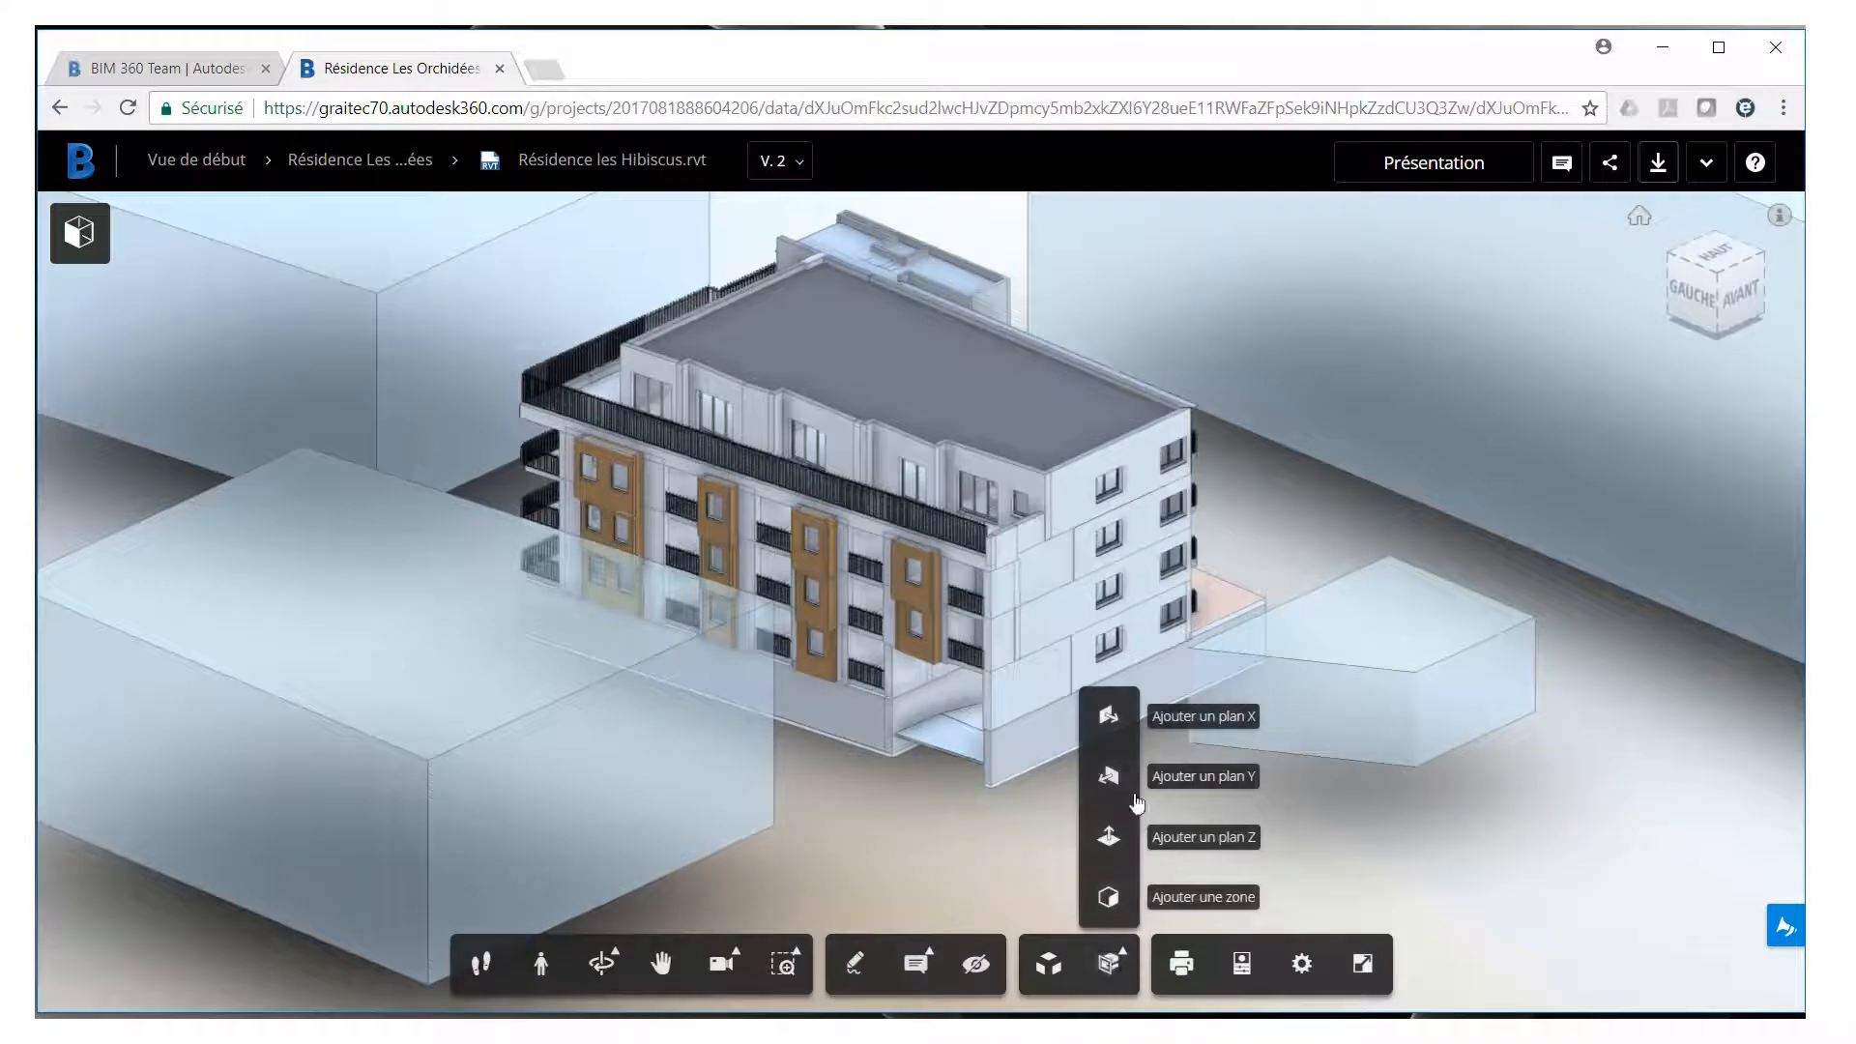
pyautogui.click(1125, 852)
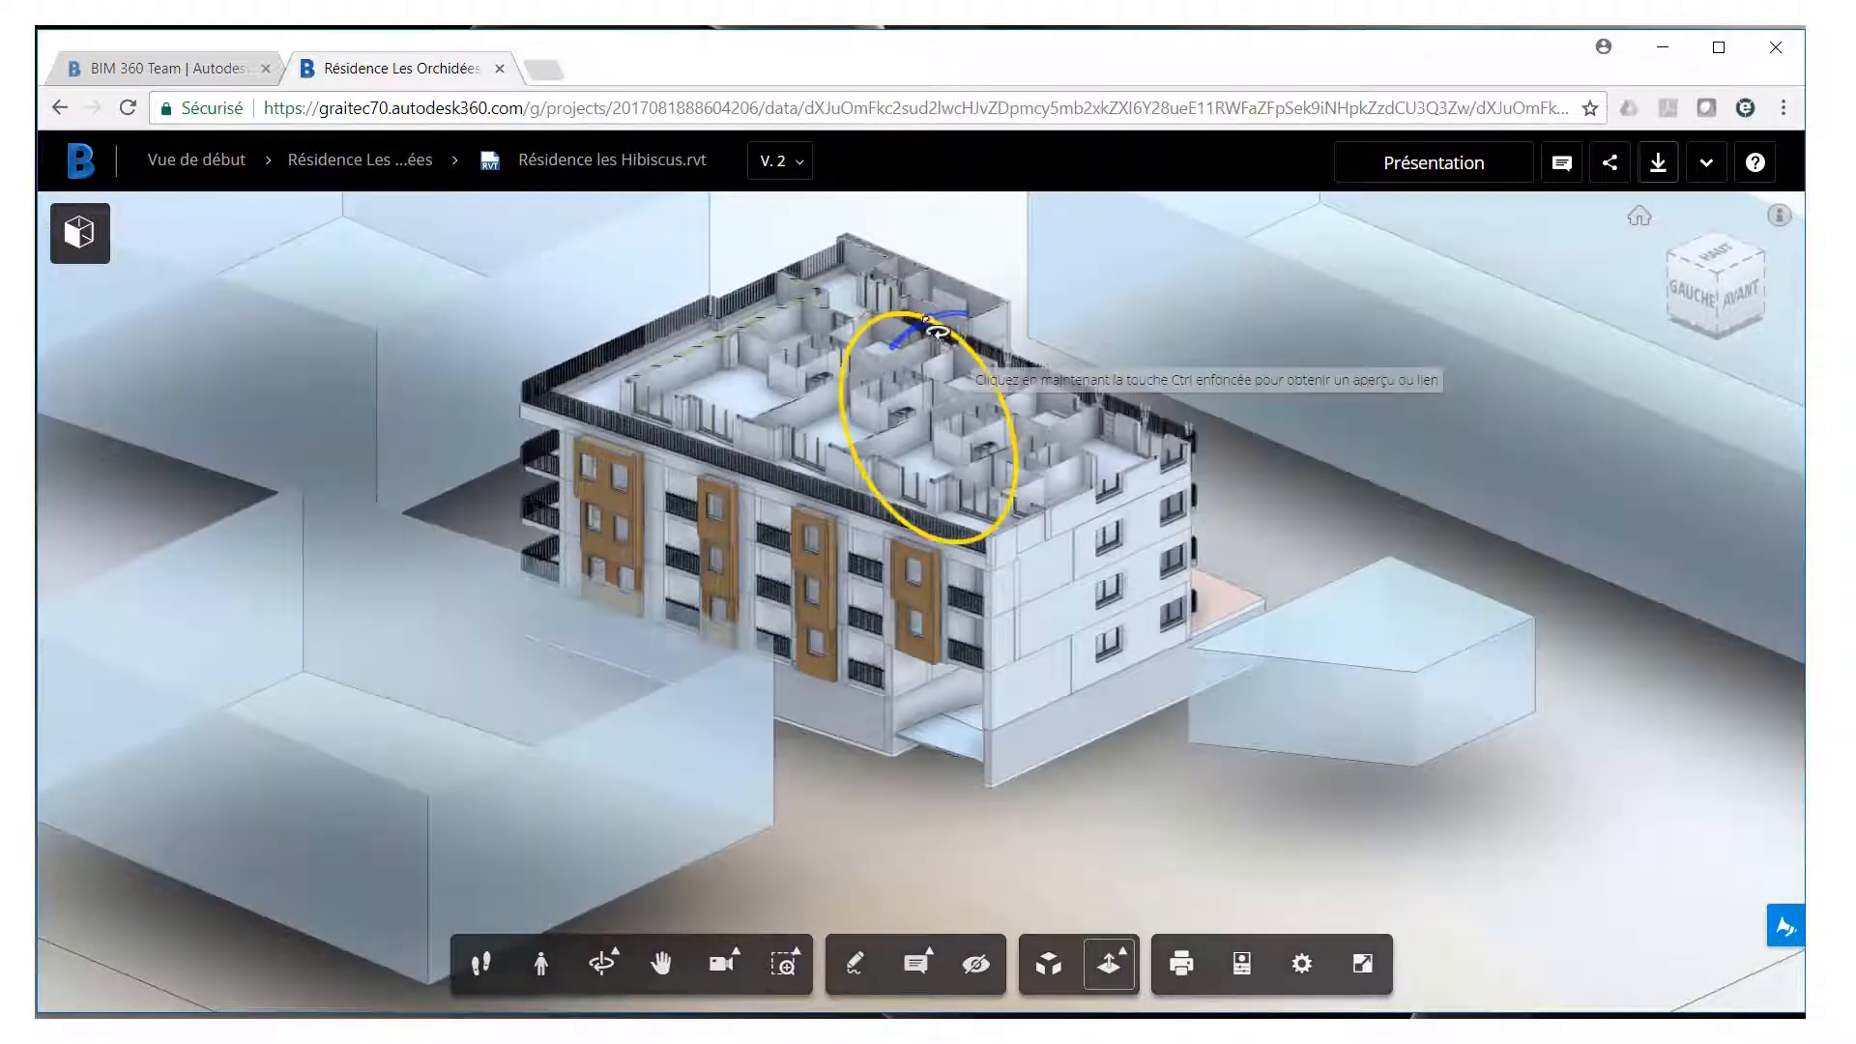
pyautogui.moveTo(934, 359); pyautogui.dragTo(890, 548)
pyautogui.scroll(3, 957, 552)
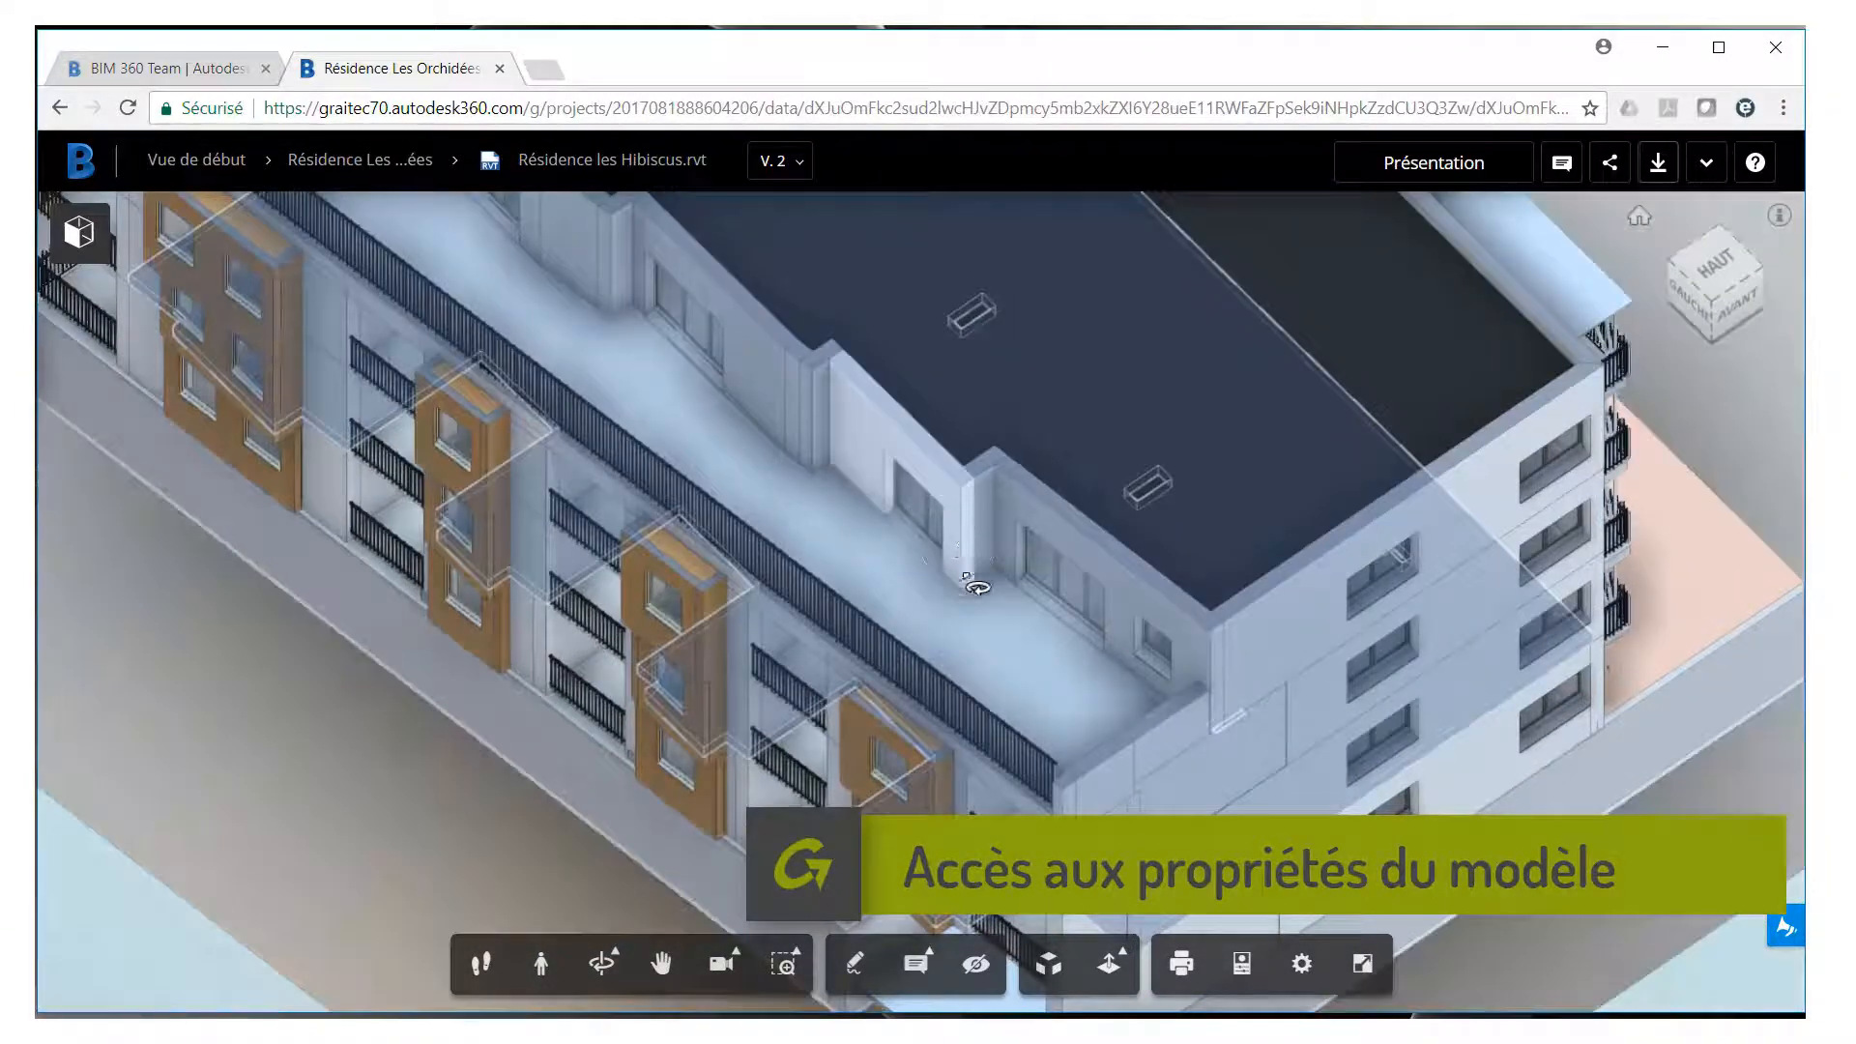
# Display the properties of the top-floor terrace slab and examine its structure, dimensions and identity data
pyautogui.rightClick(982, 614)
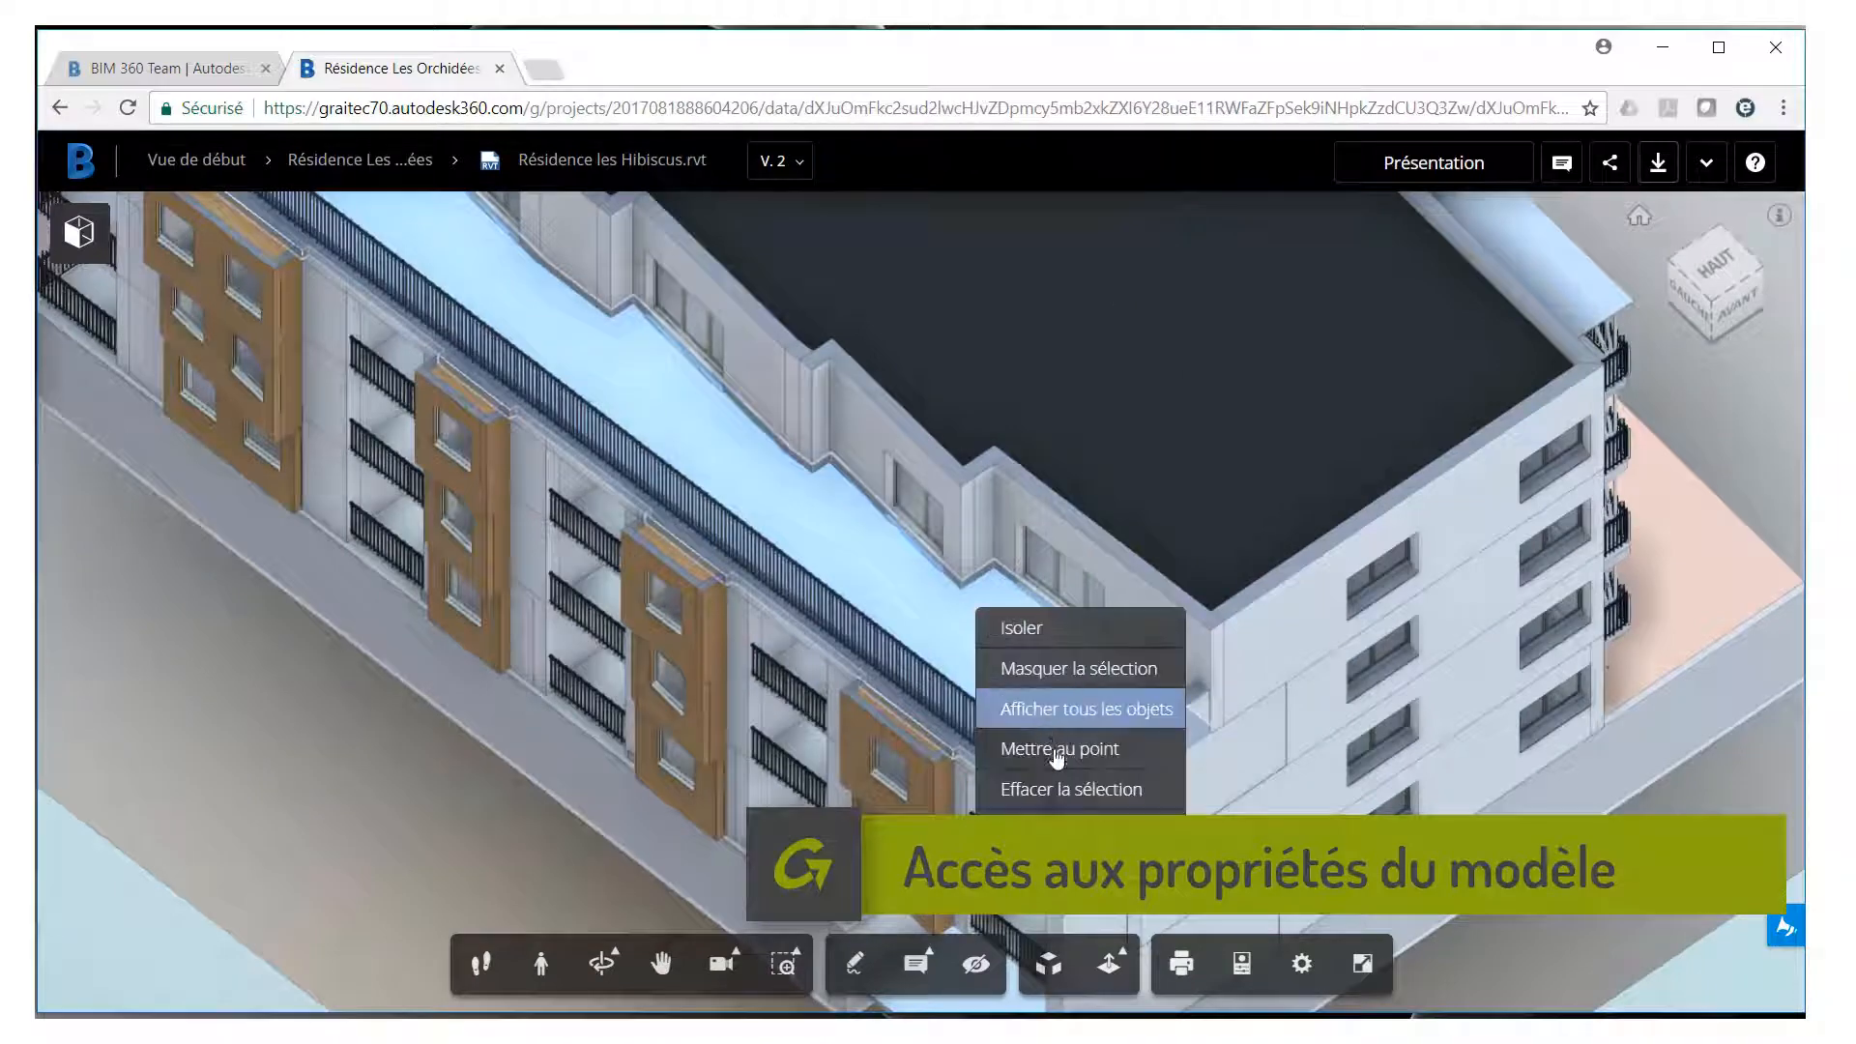
pyautogui.click(1025, 846)
pyautogui.scroll(-6, 1527, 542)
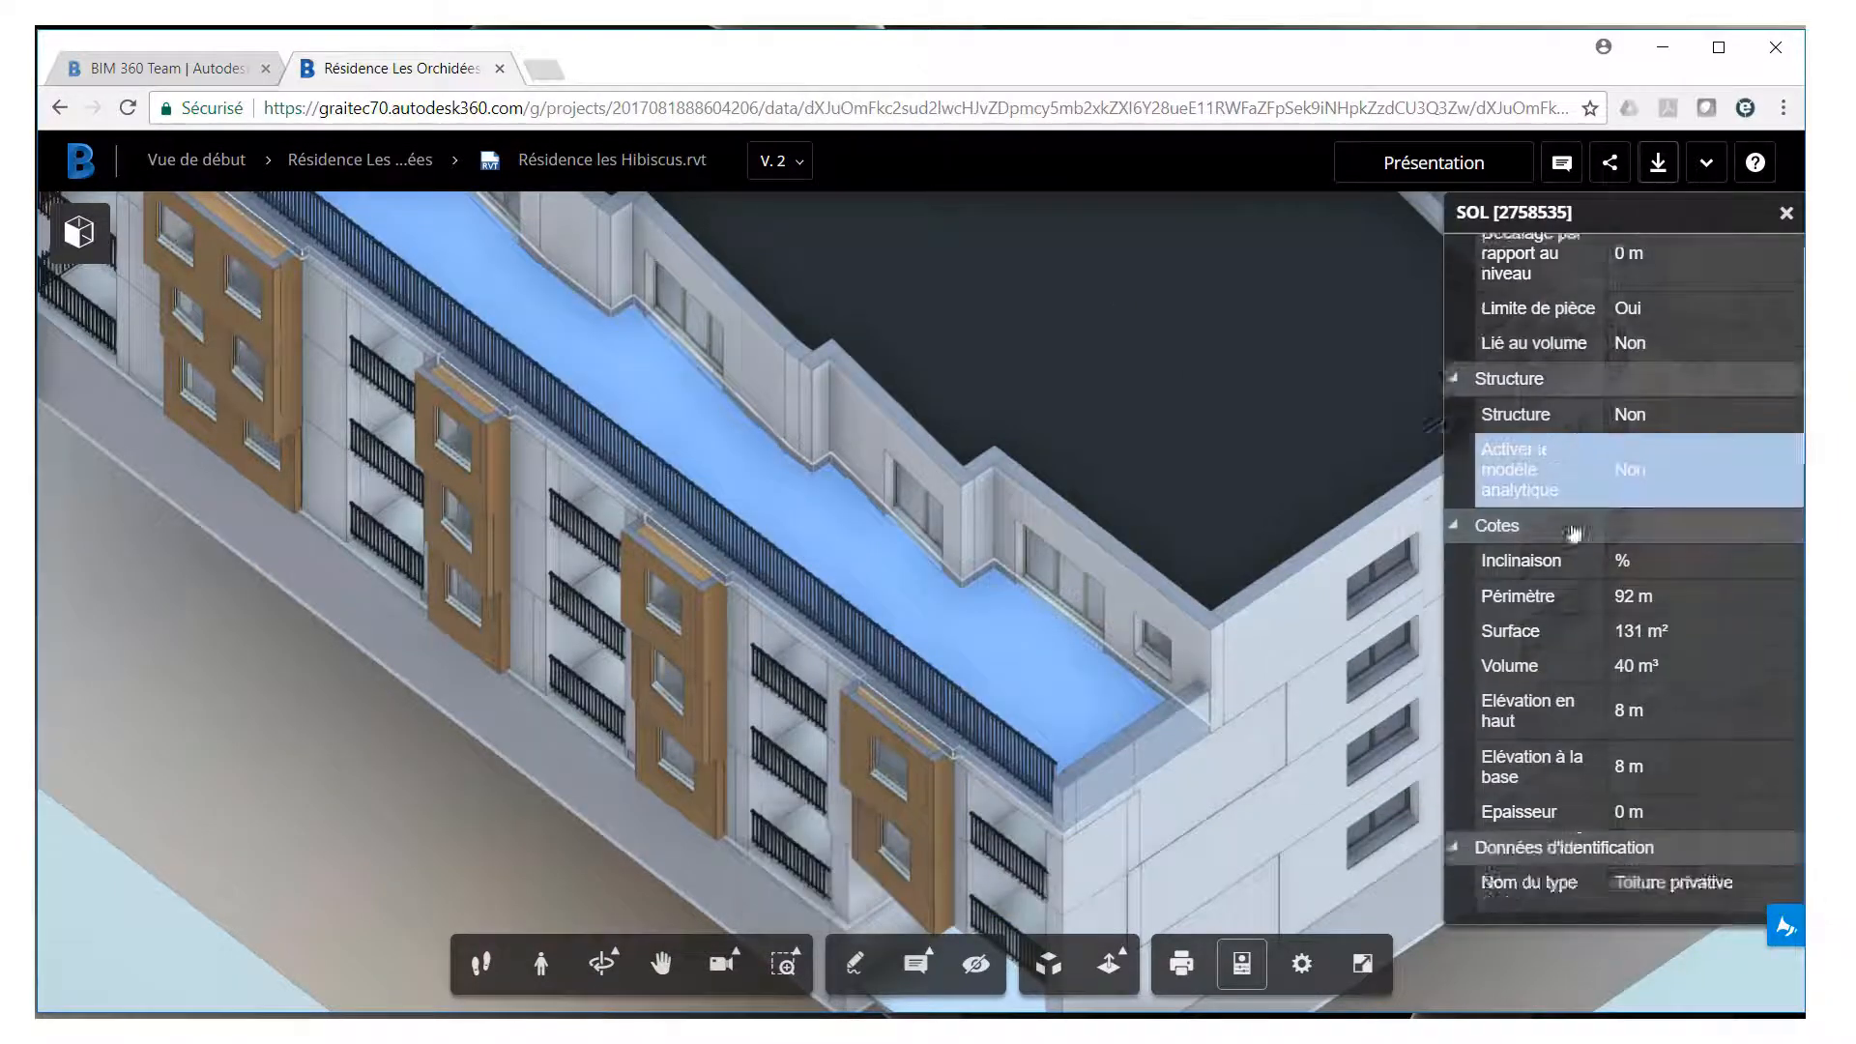
pyautogui.scroll(-2, 1566, 531)
pyautogui.scroll(6, 1464, 530)
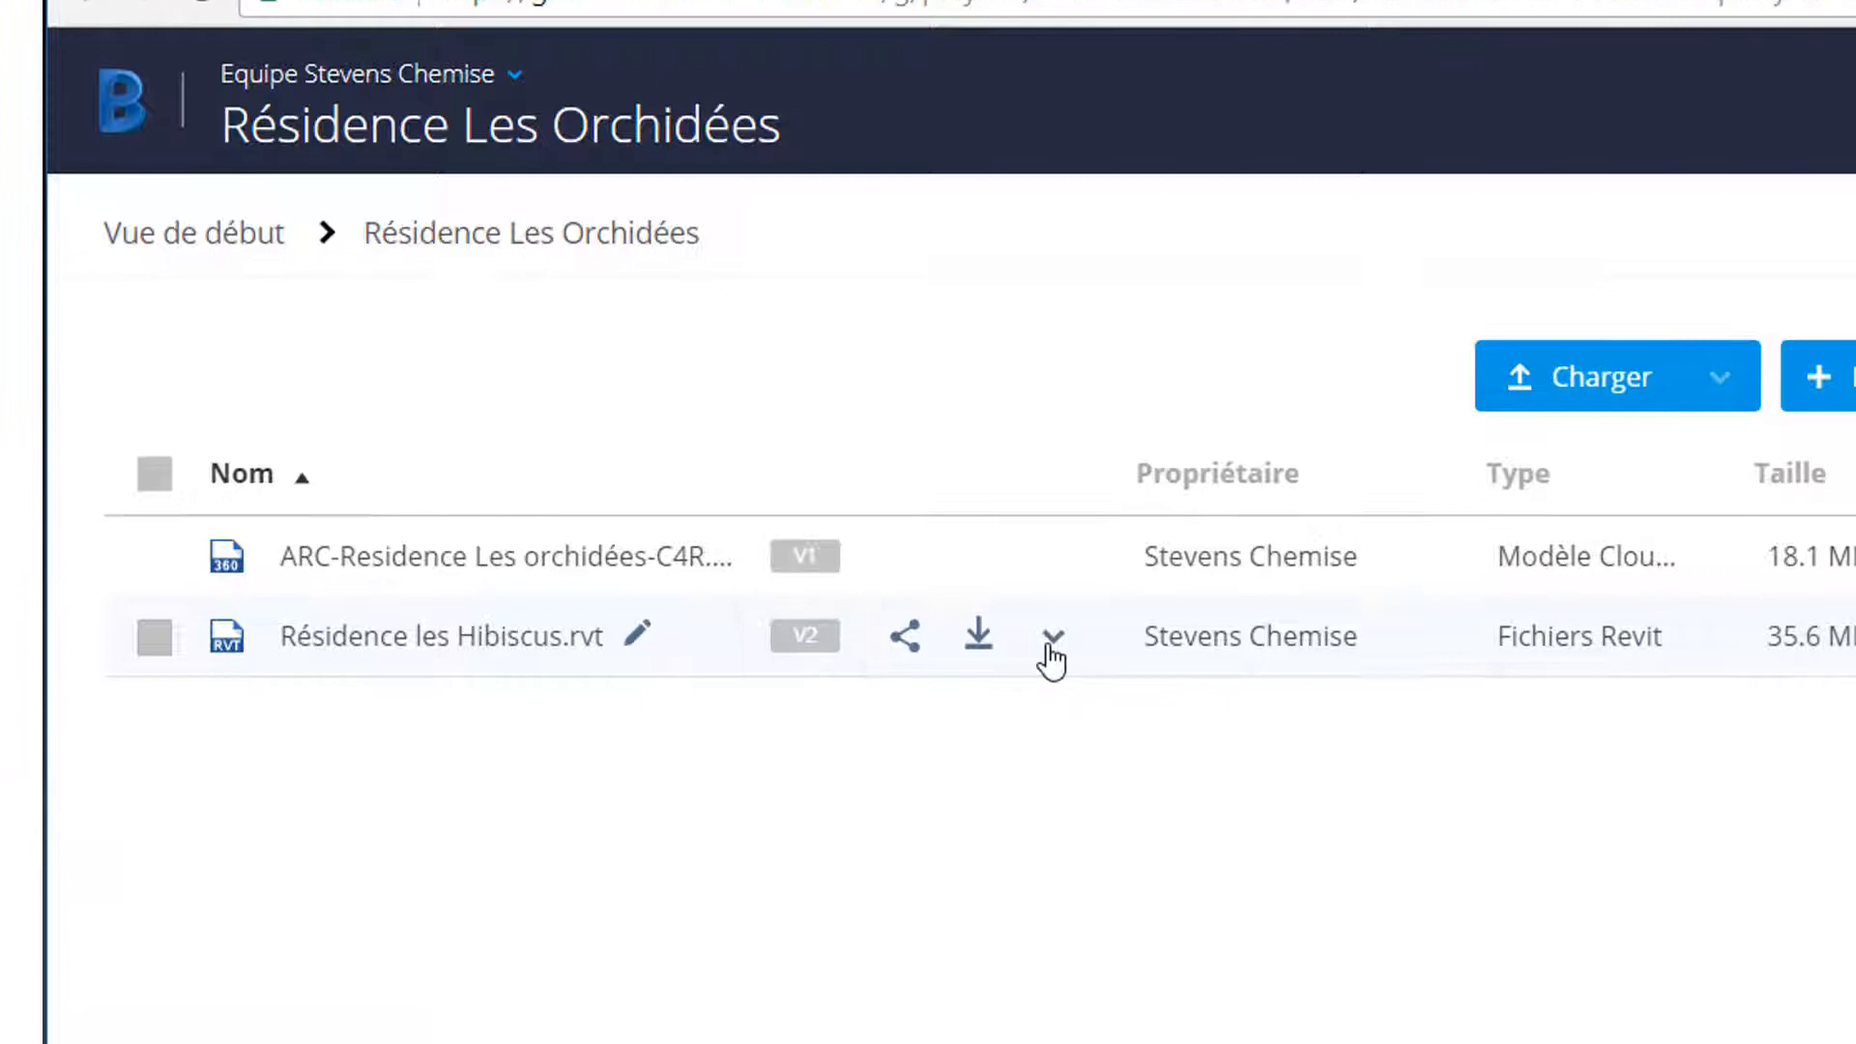
# Upload Résidence les Hibiscus.rvt from the 360 team folder as a new version of the matching project file
pyautogui.click(1052, 847)
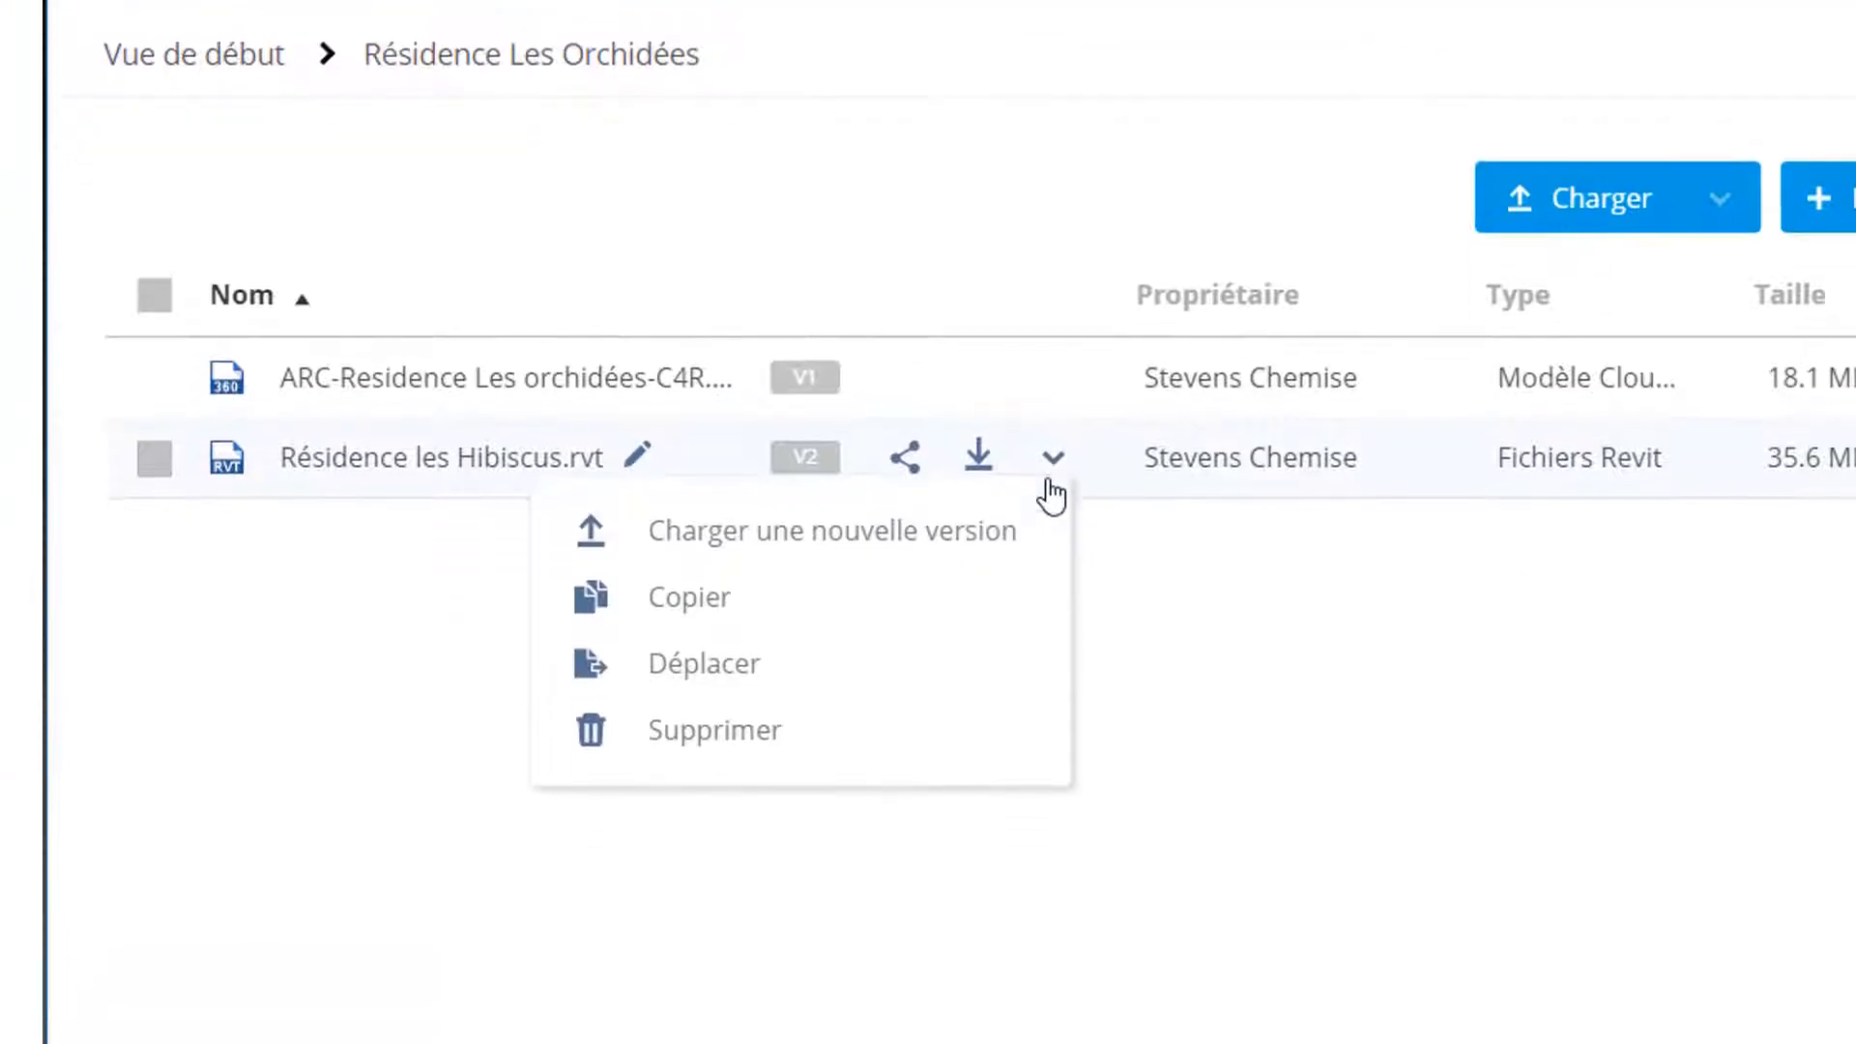
pyautogui.click(883, 556)
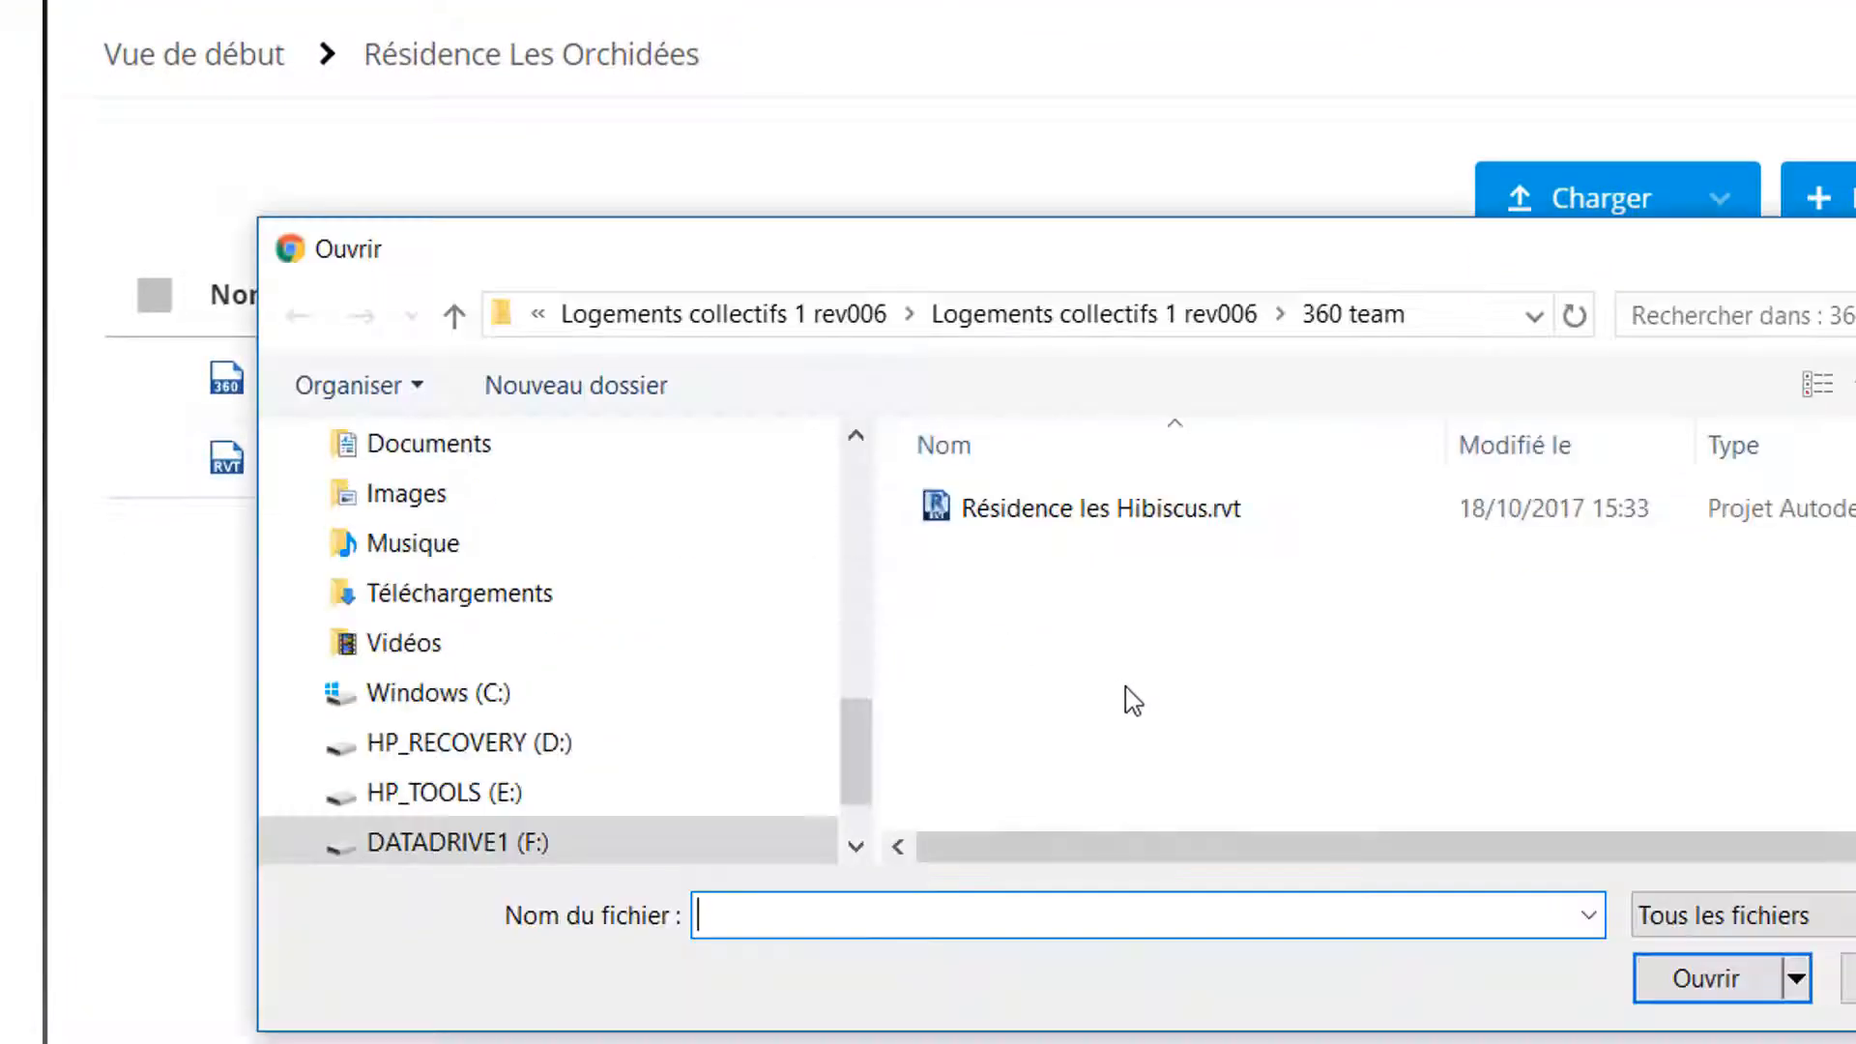
pyautogui.click(1214, 522)
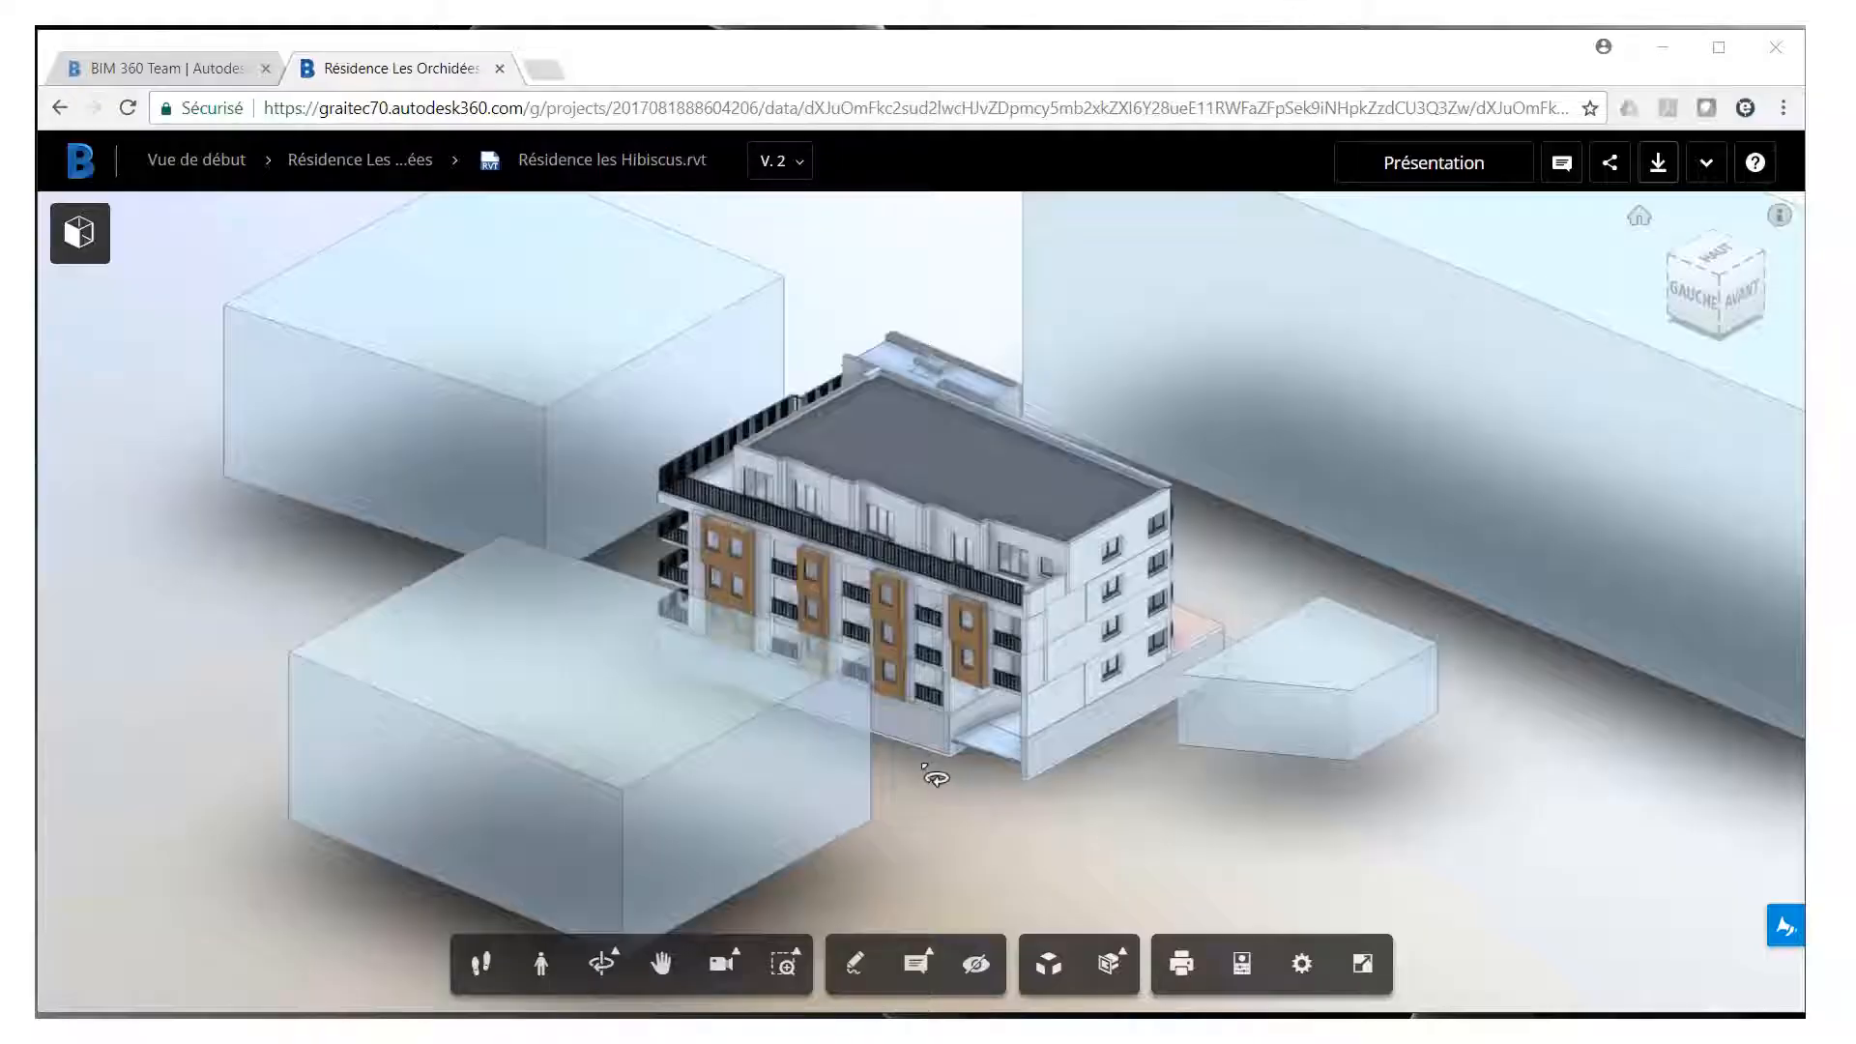
# Compare version 2 of Résidence les Hibiscus.rvt to version 1 using the {3D} view
pyautogui.scroll(3, 928, 754)
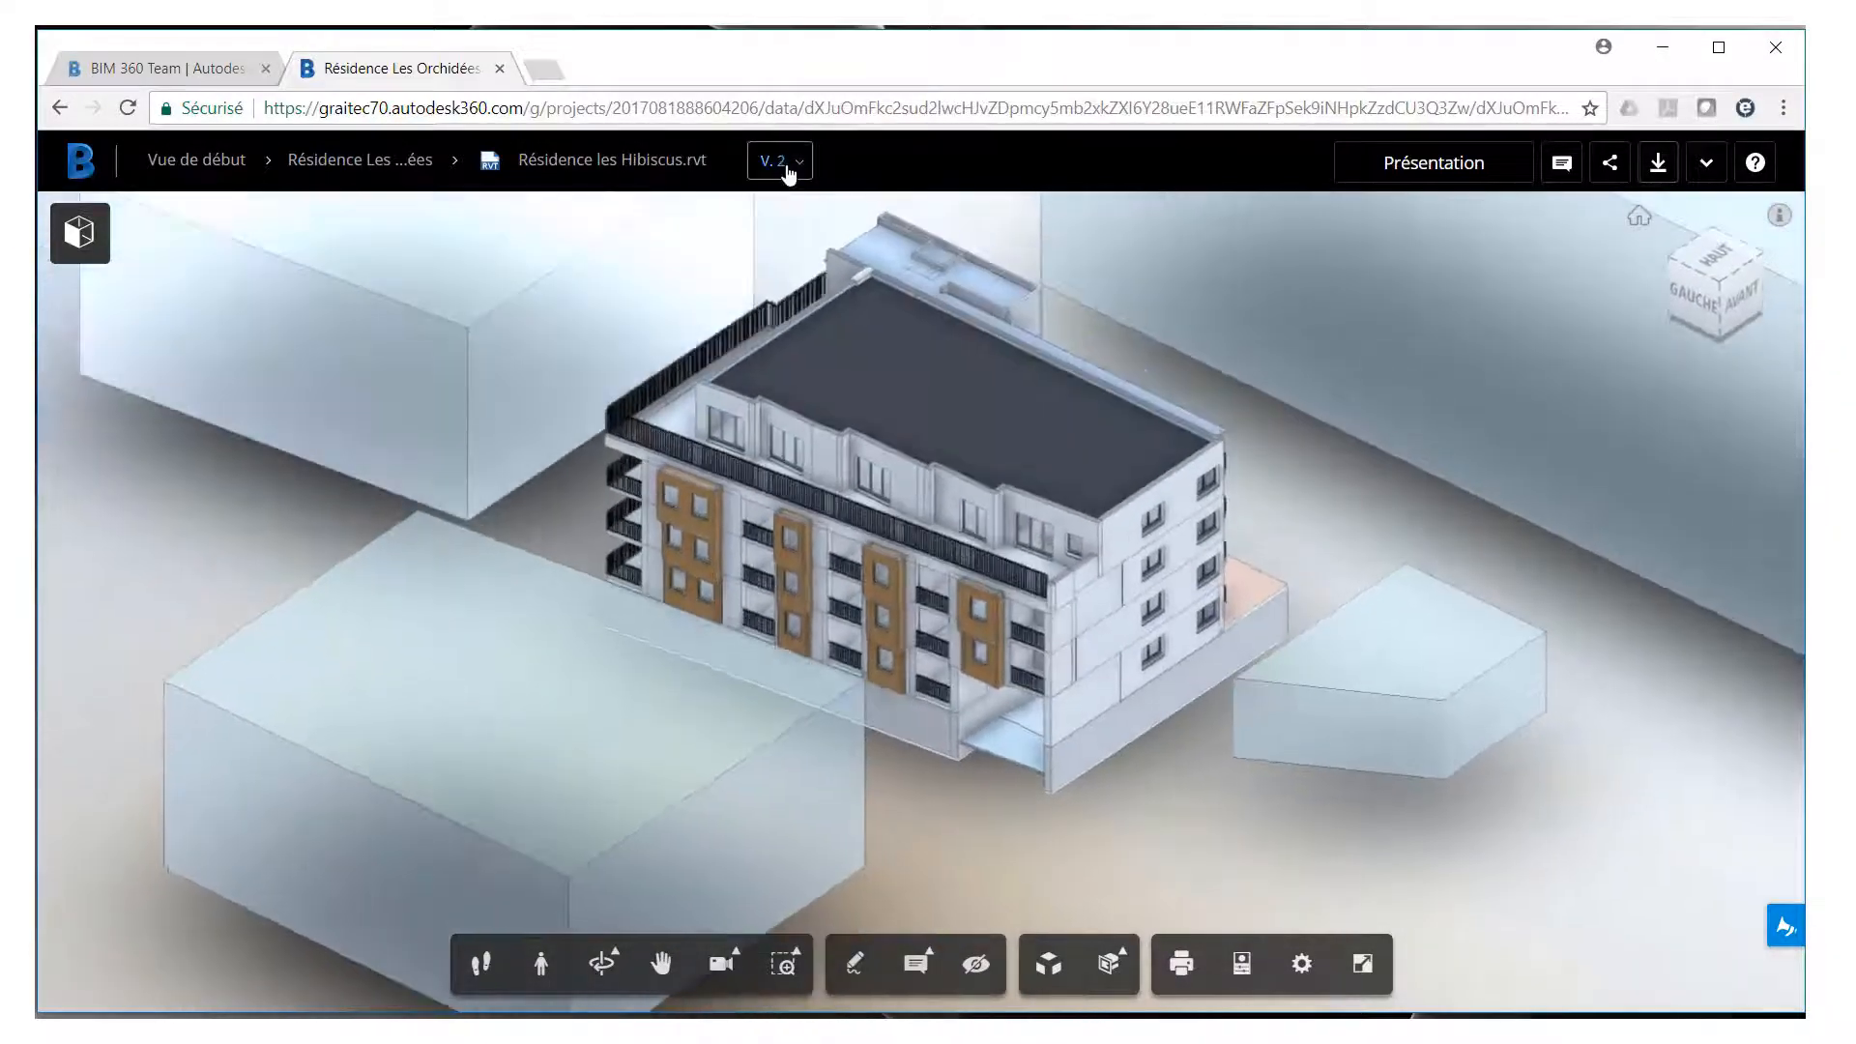
pyautogui.click(780, 160)
pyautogui.click(1067, 230)
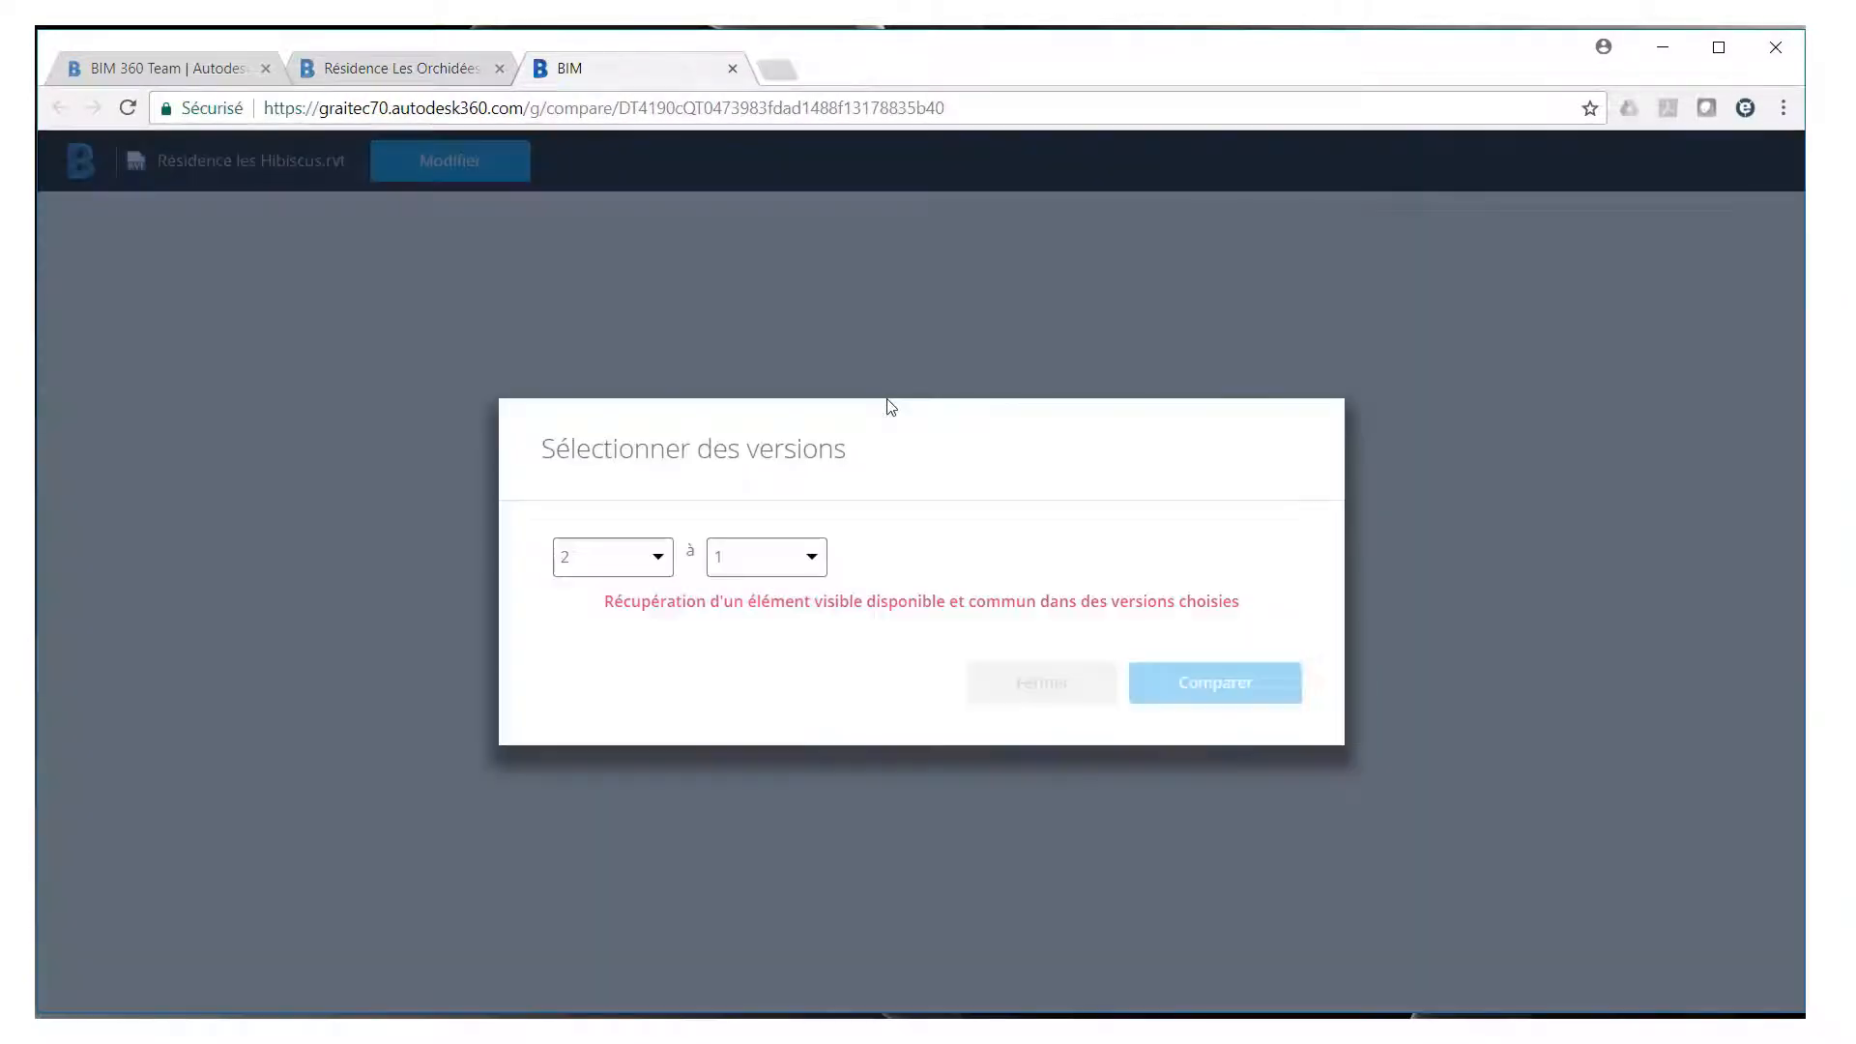
pyautogui.click(660, 585)
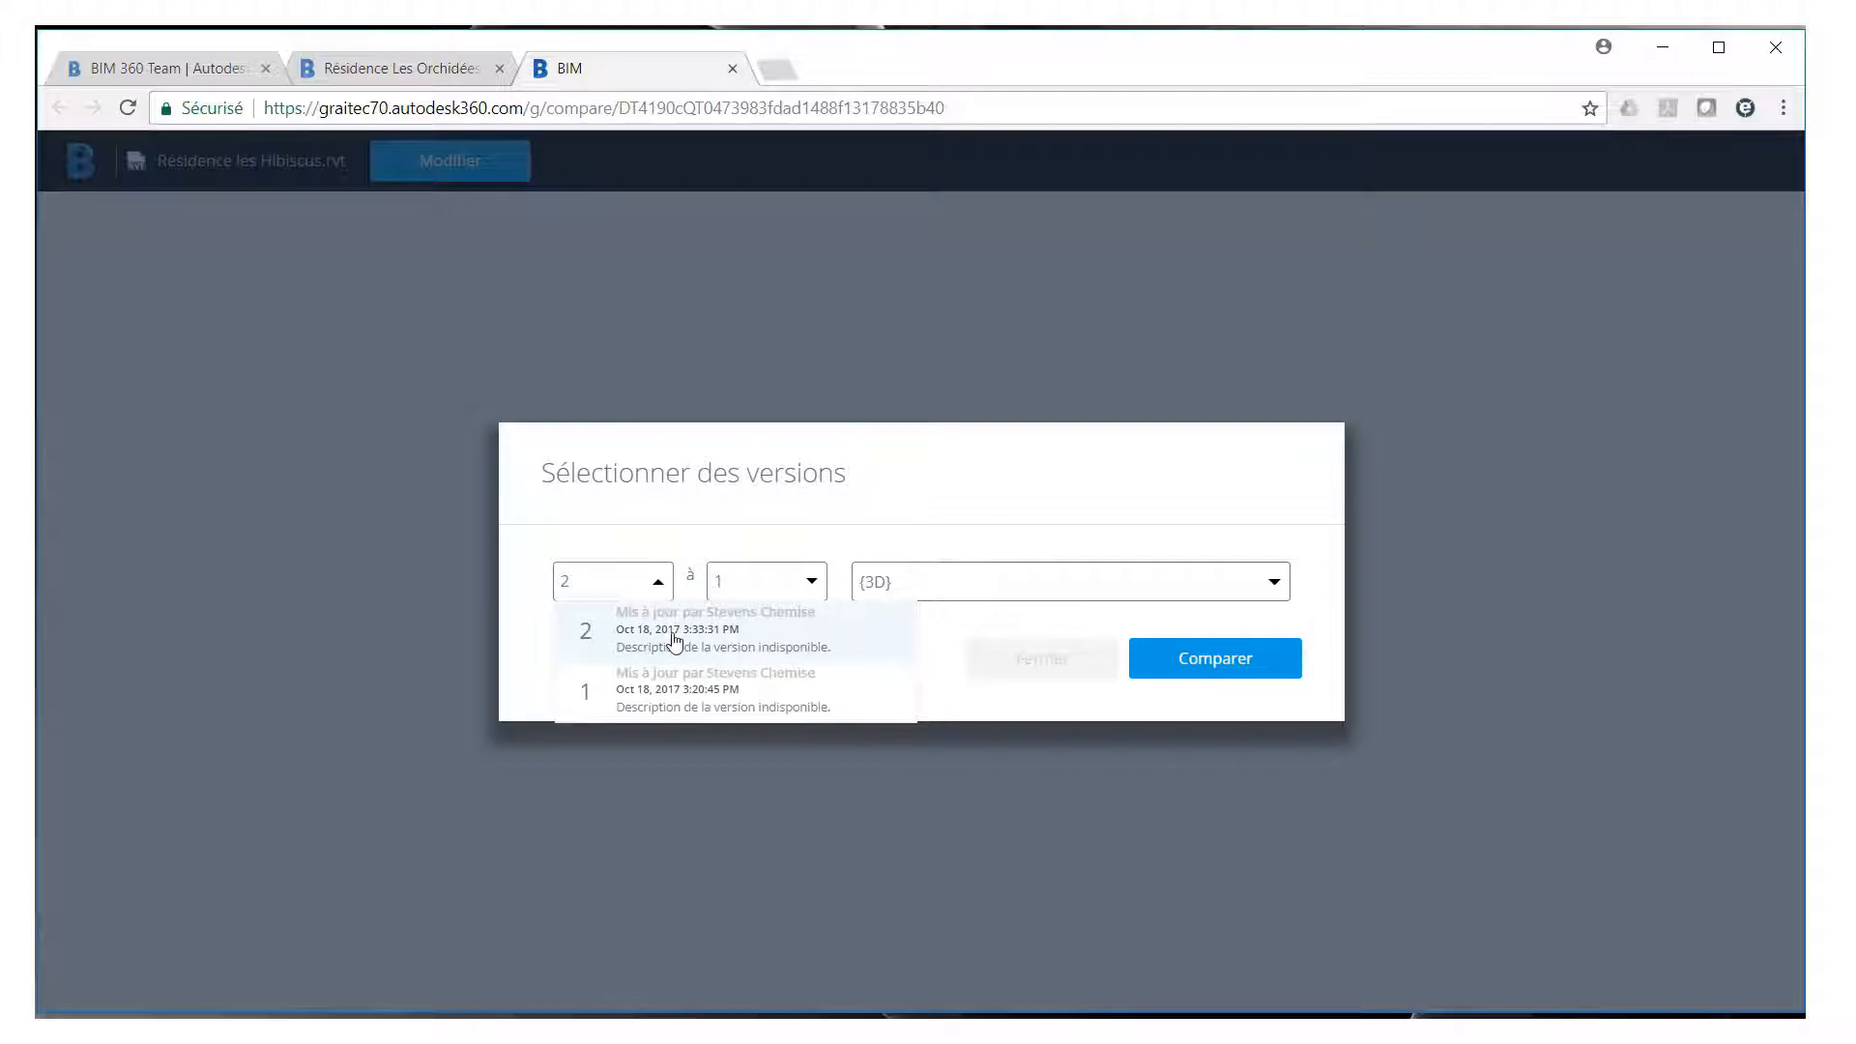
pyautogui.click(840, 533)
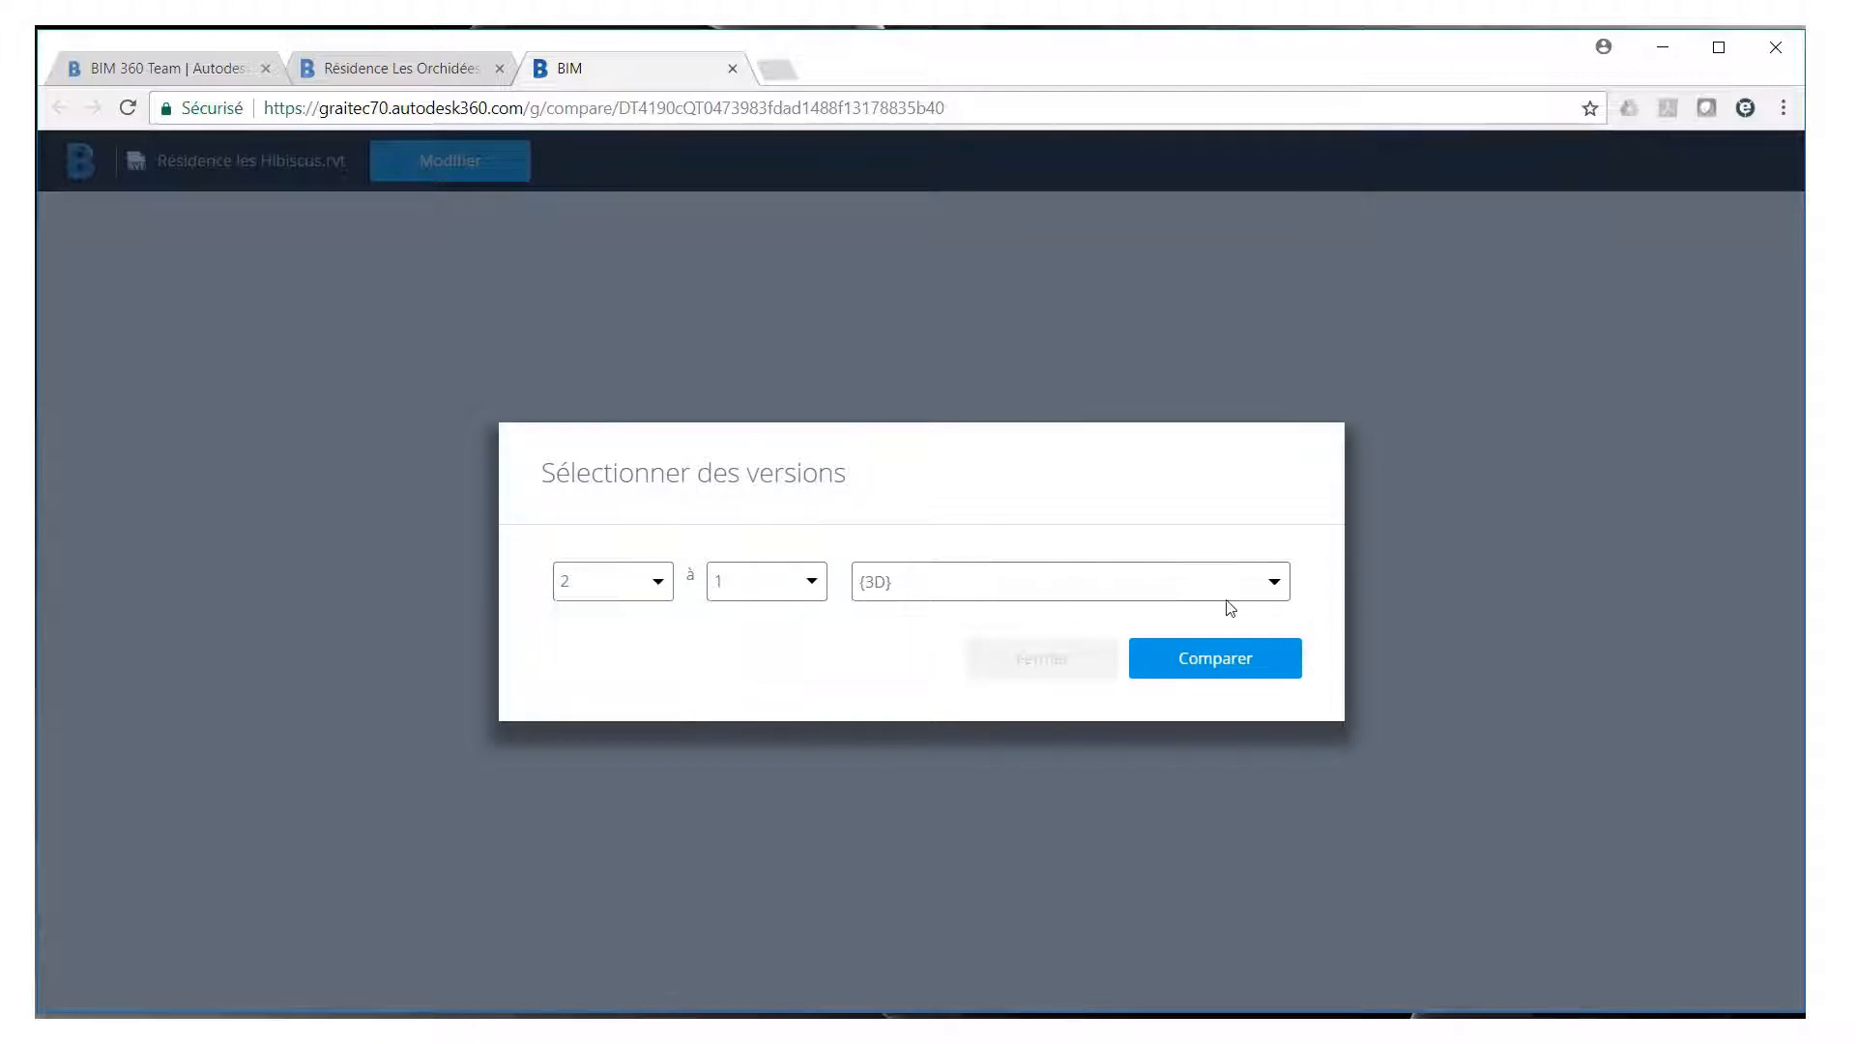
pyautogui.click(1227, 667)
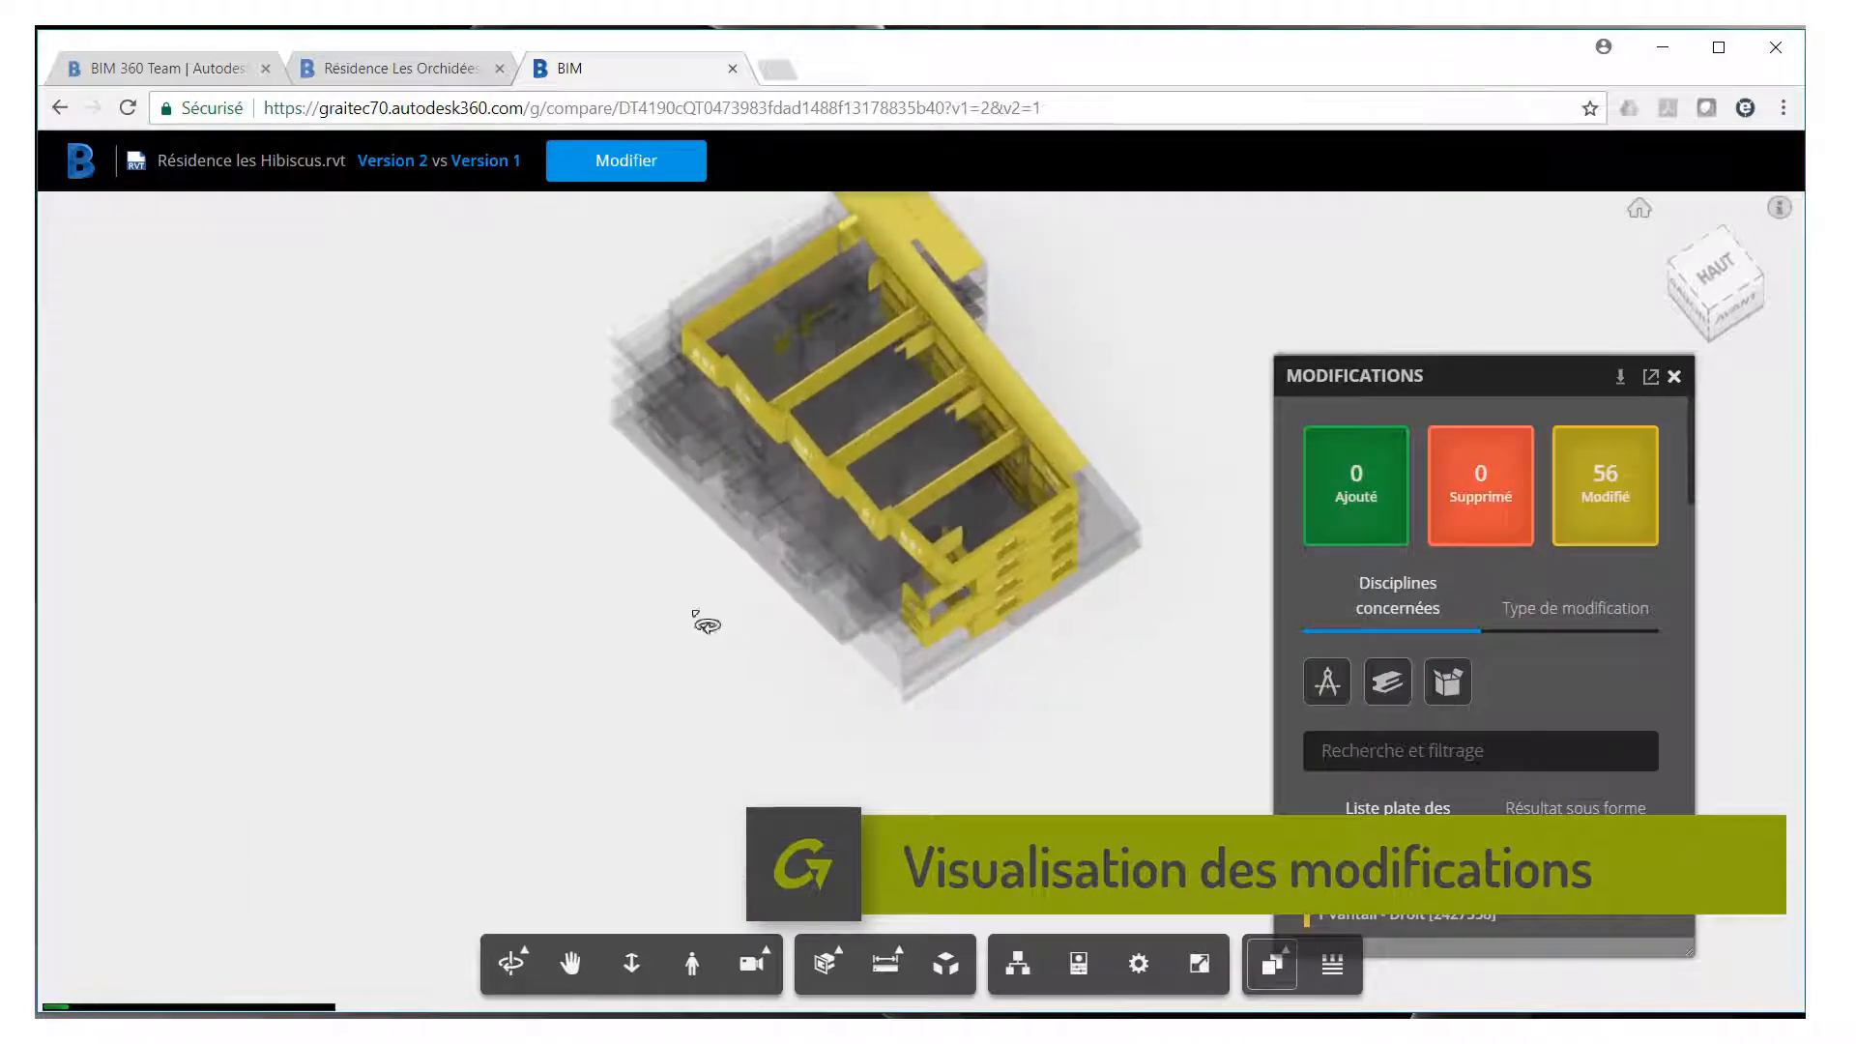
# Filter the added and removed elements out of the version comparison, keeping only the modified elements
pyautogui.moveTo(706, 623); pyautogui.dragTo(913, 525)
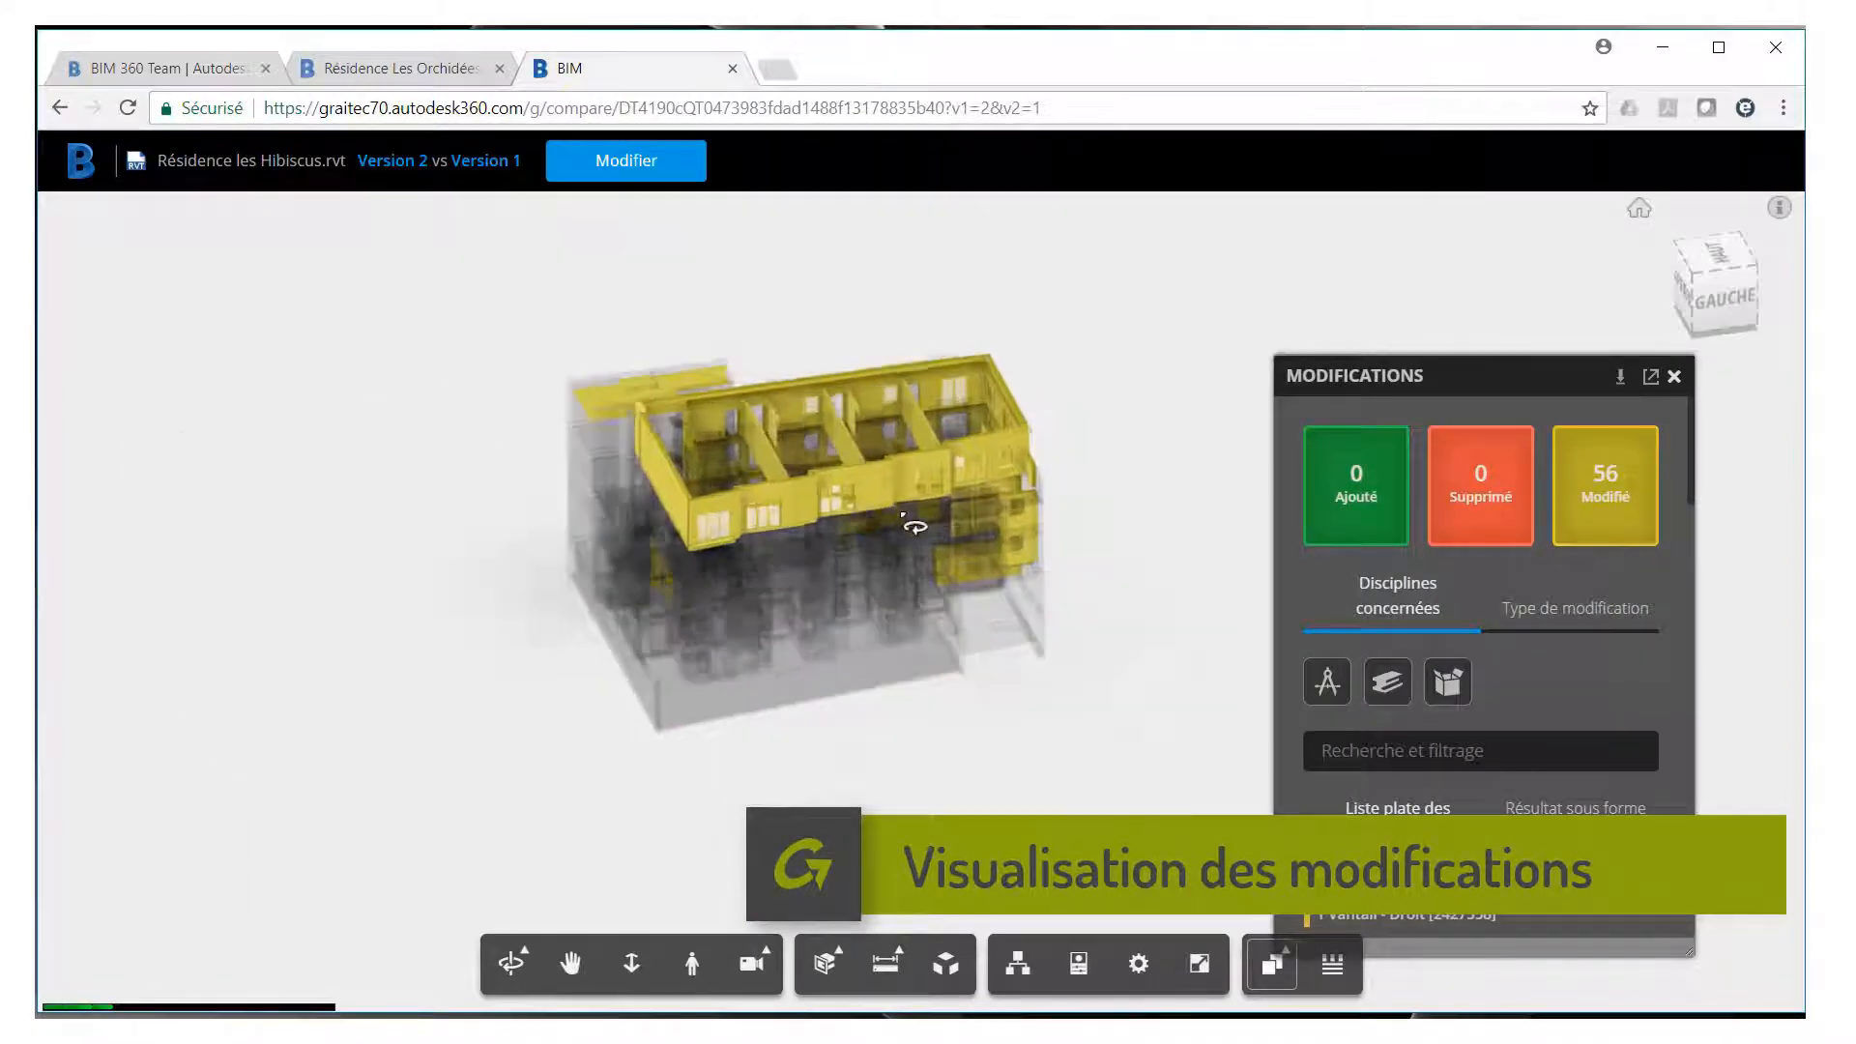
pyautogui.scroll(5, 914, 524)
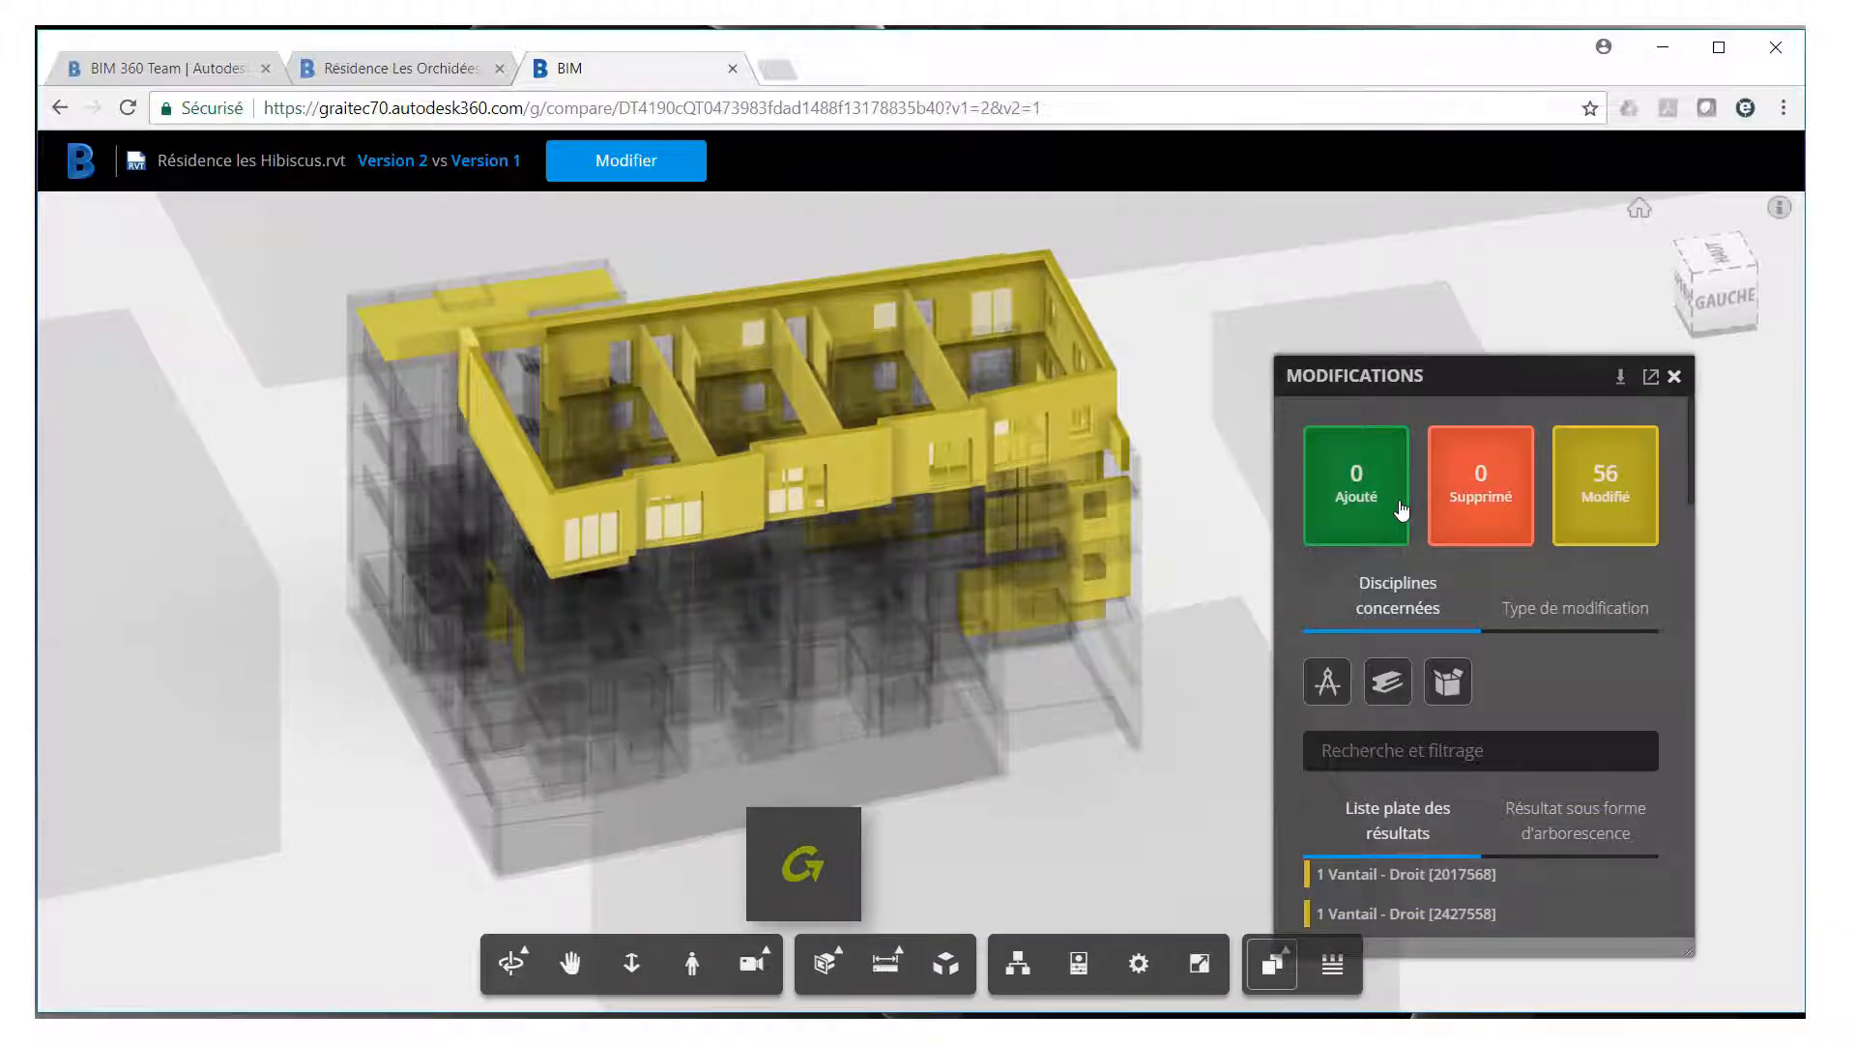
pyautogui.click(1354, 542)
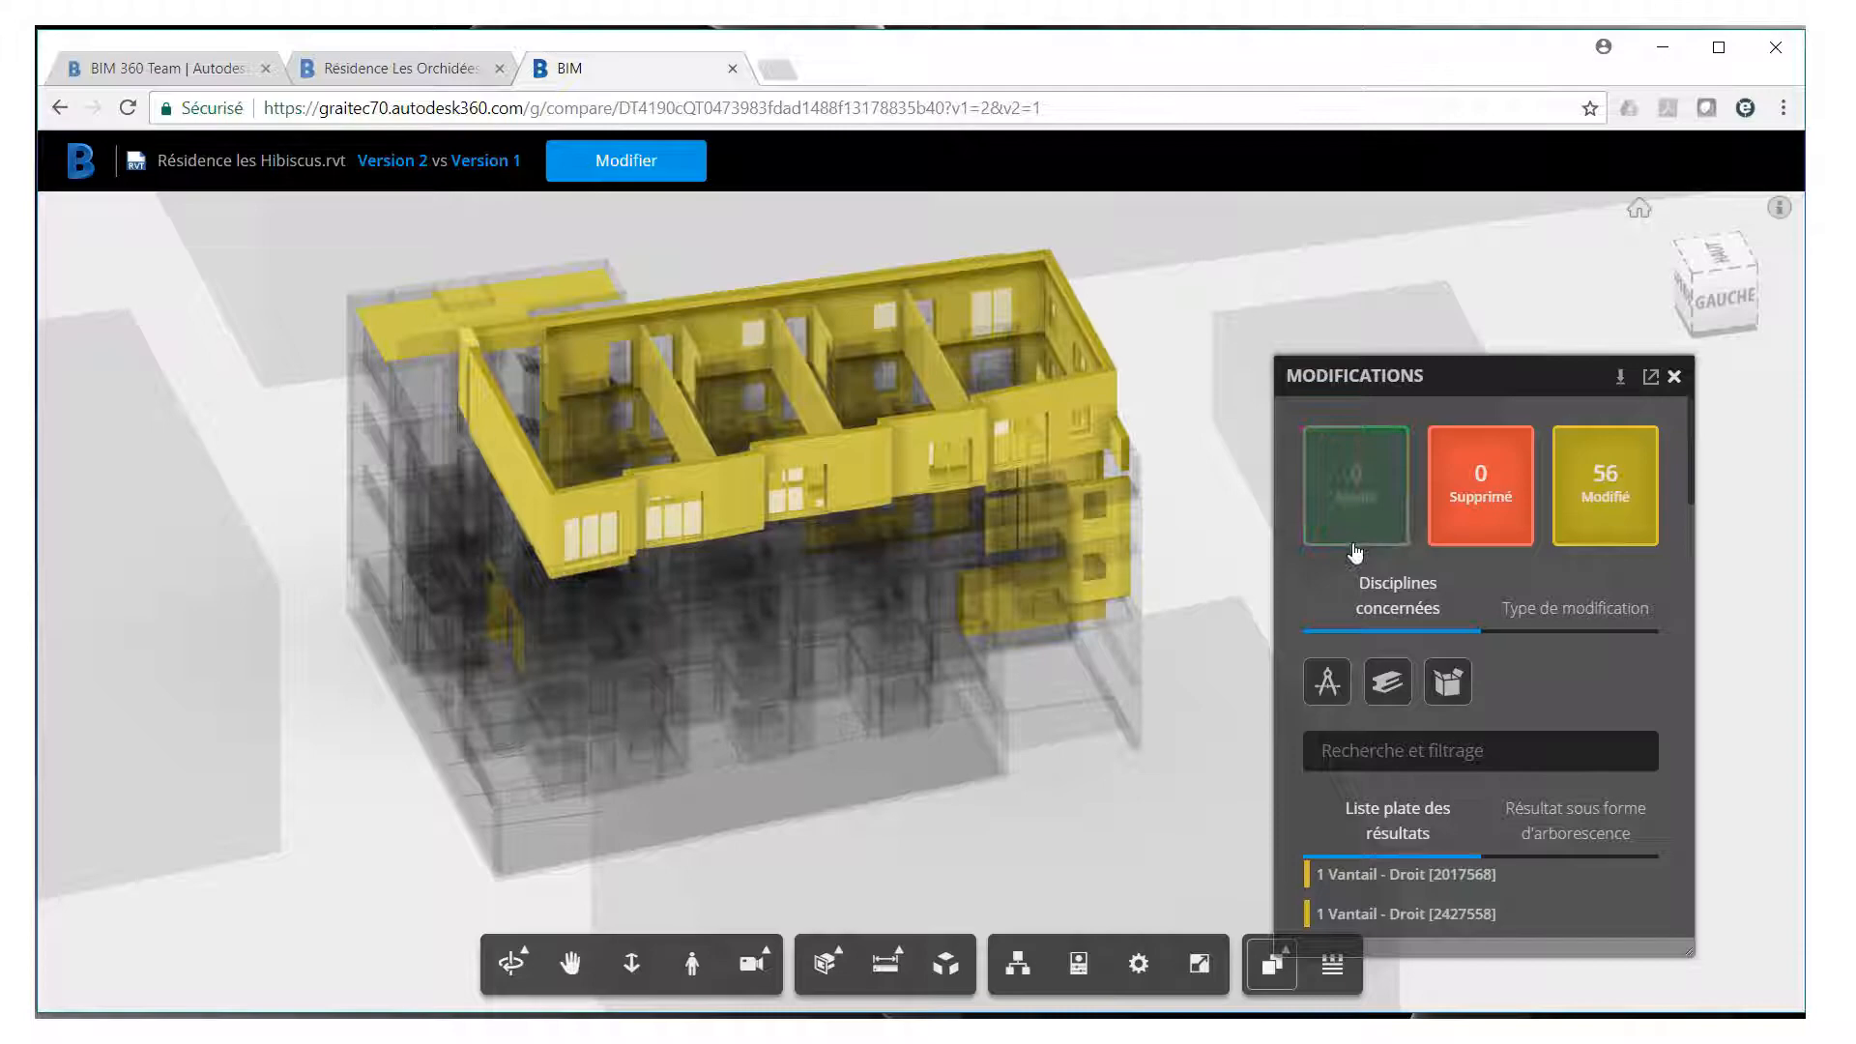
pyautogui.click(1465, 523)
# Examine the changes made to the top-floor end wall between versions 1 and 2
pyautogui.moveTo(815, 638); pyautogui.dragTo(509, 625)
pyautogui.scroll(1, 1034, 522)
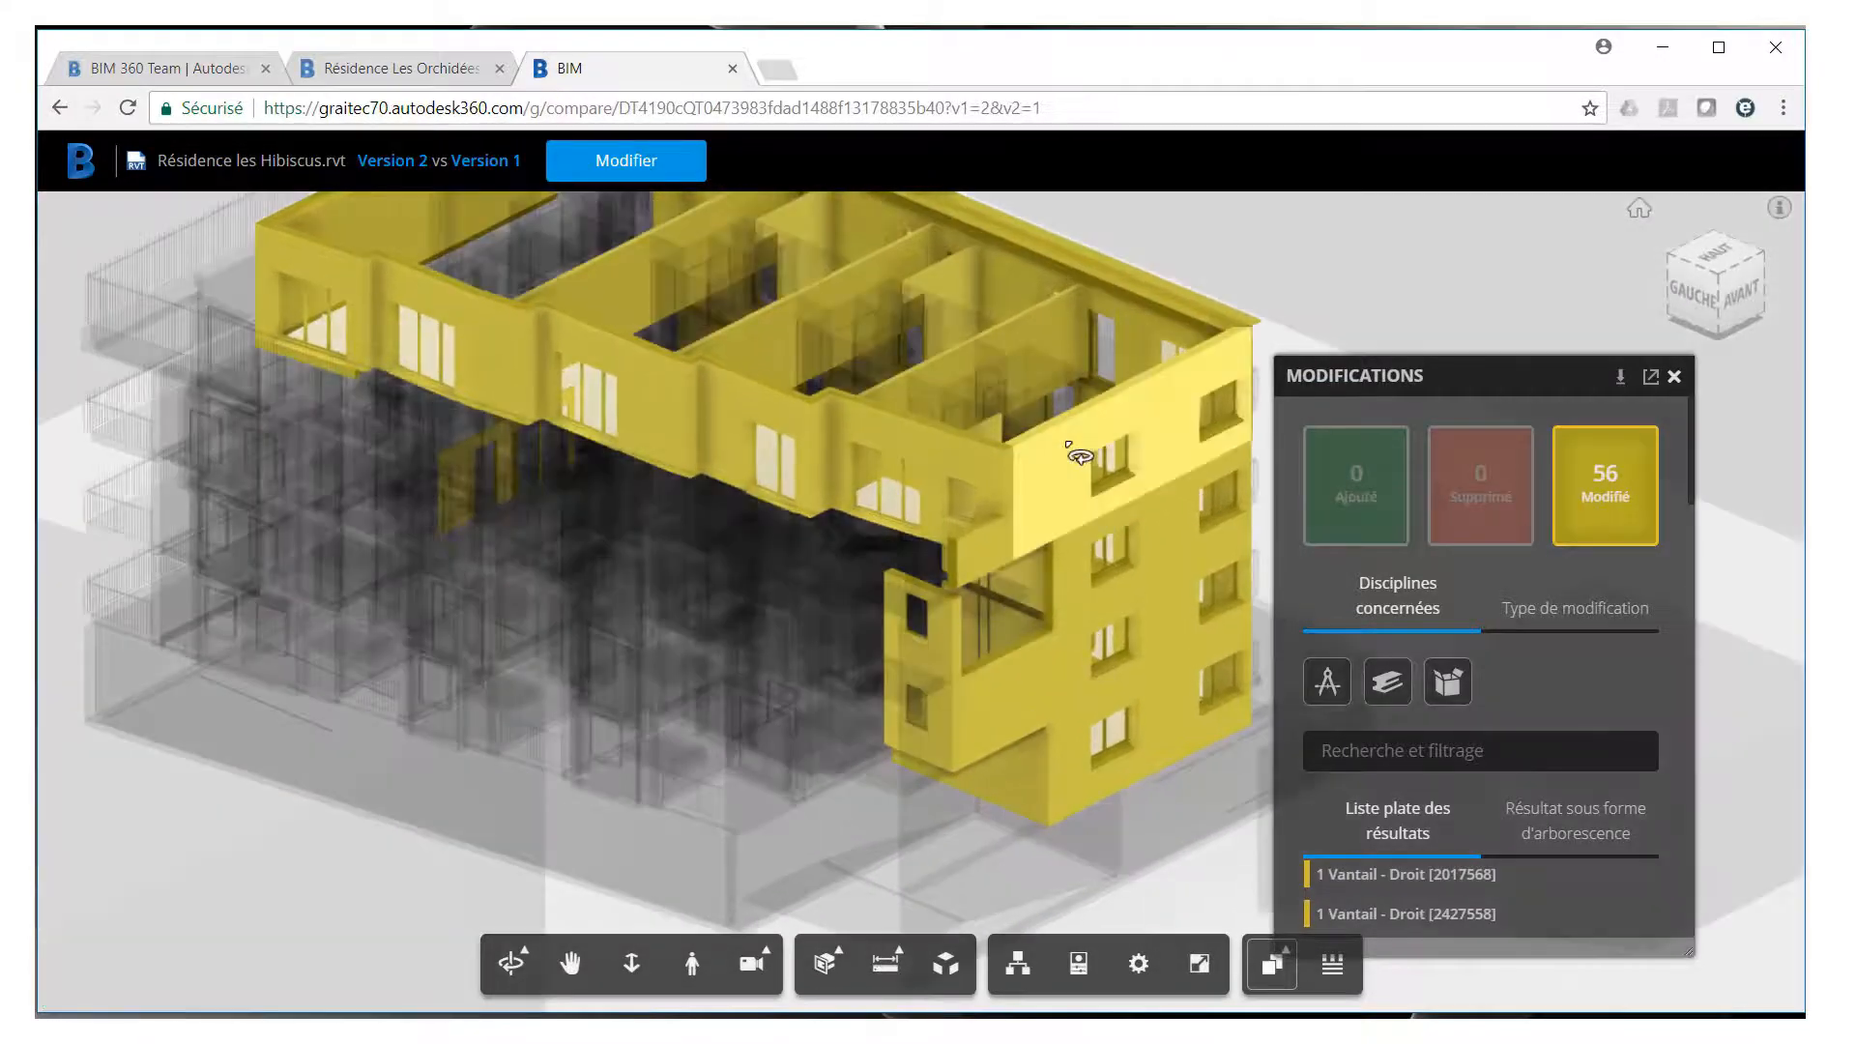
pyautogui.click(1080, 440)
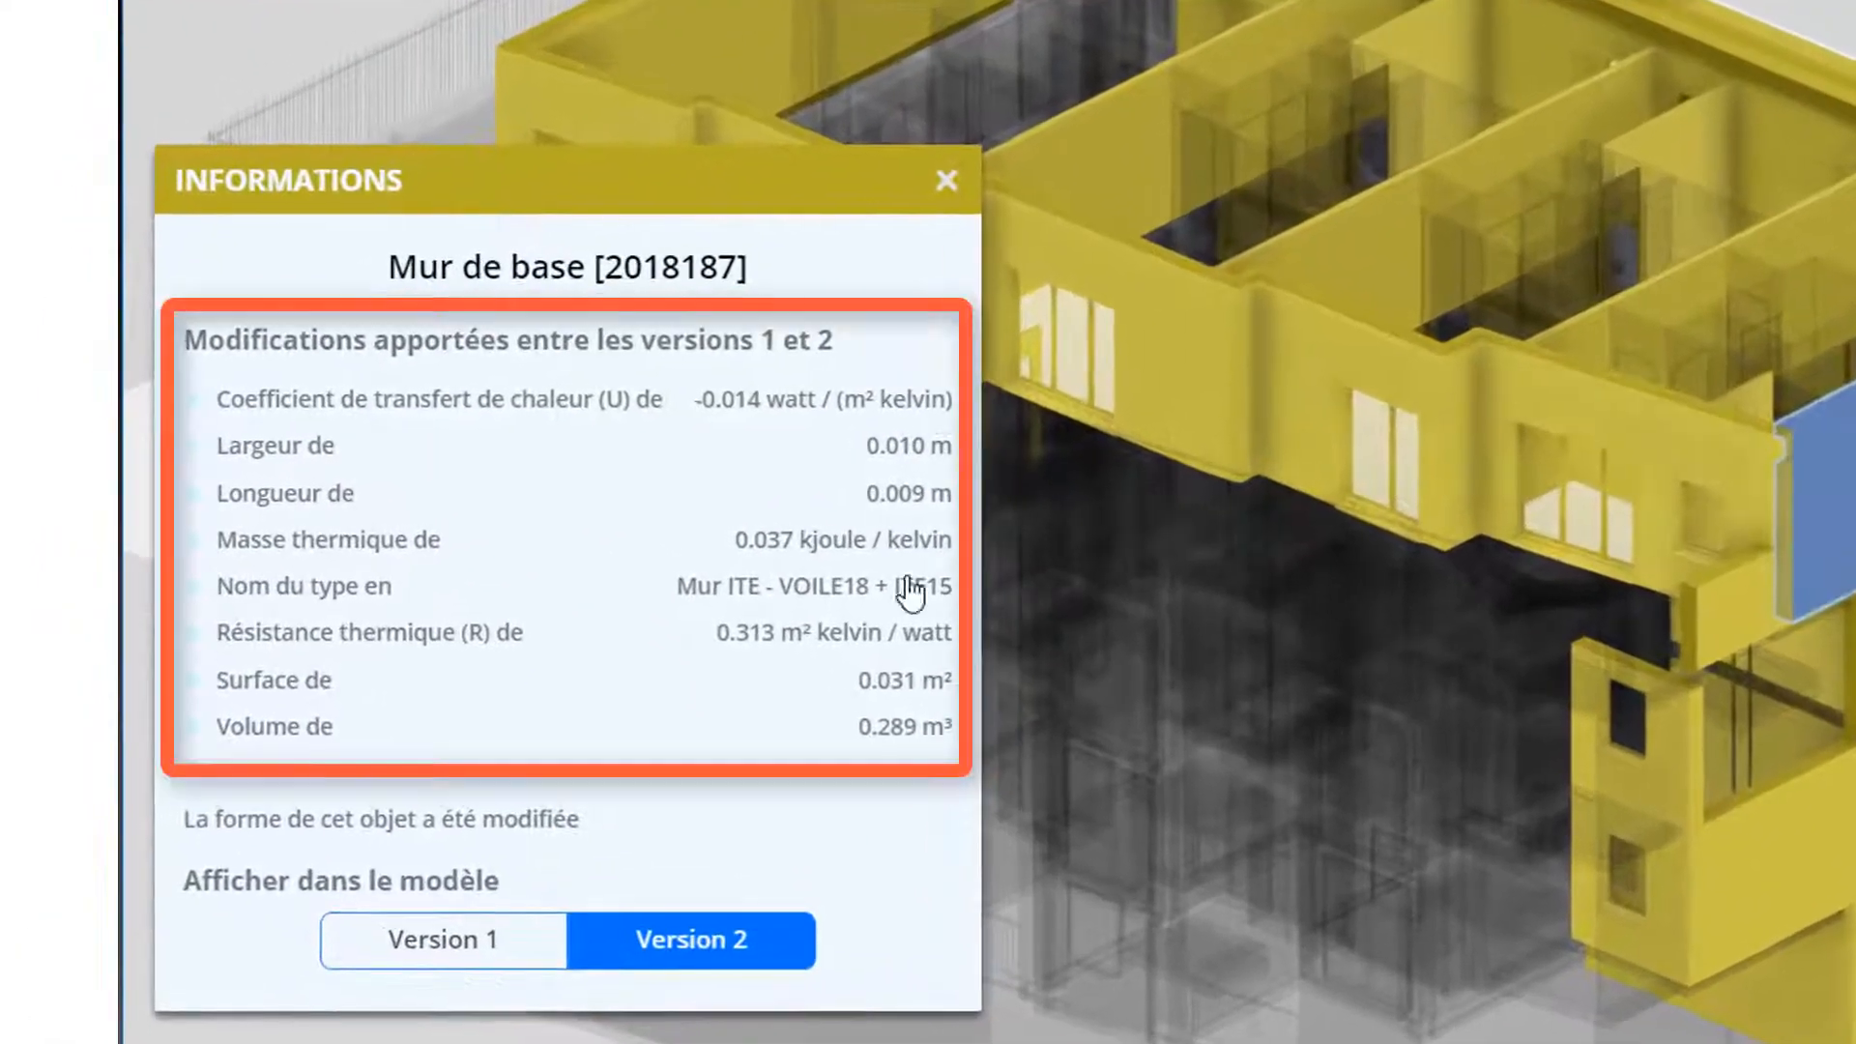